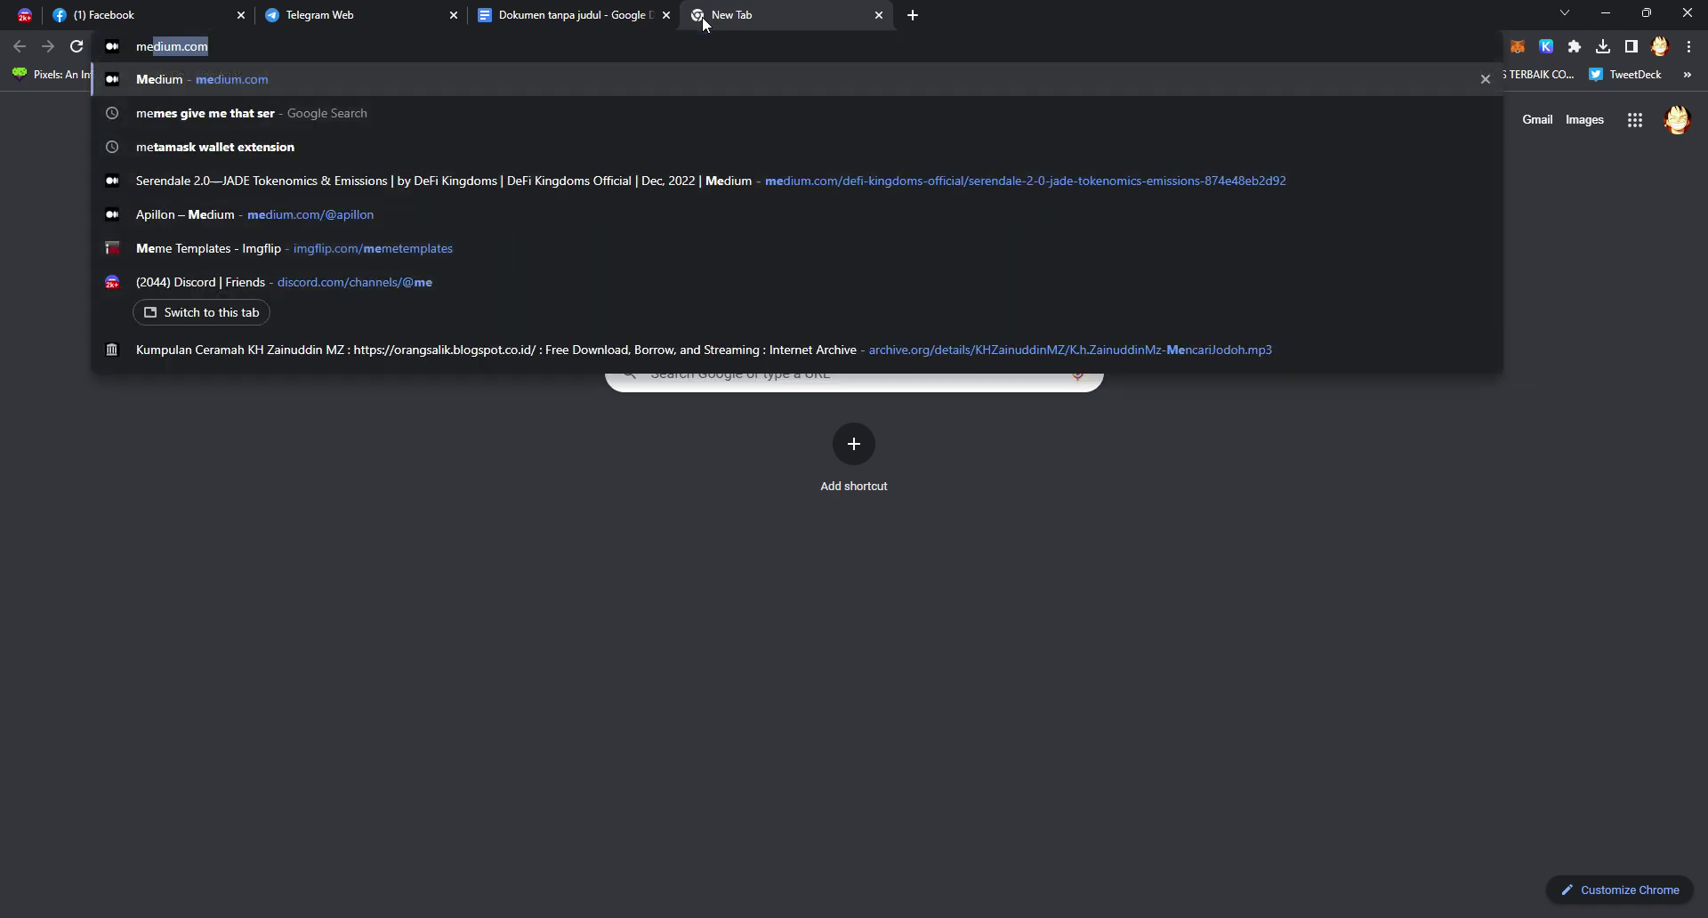
- Search Google for the MetaMask wallet extension, view its Chrome Web Store listing, and close it
key(Return)
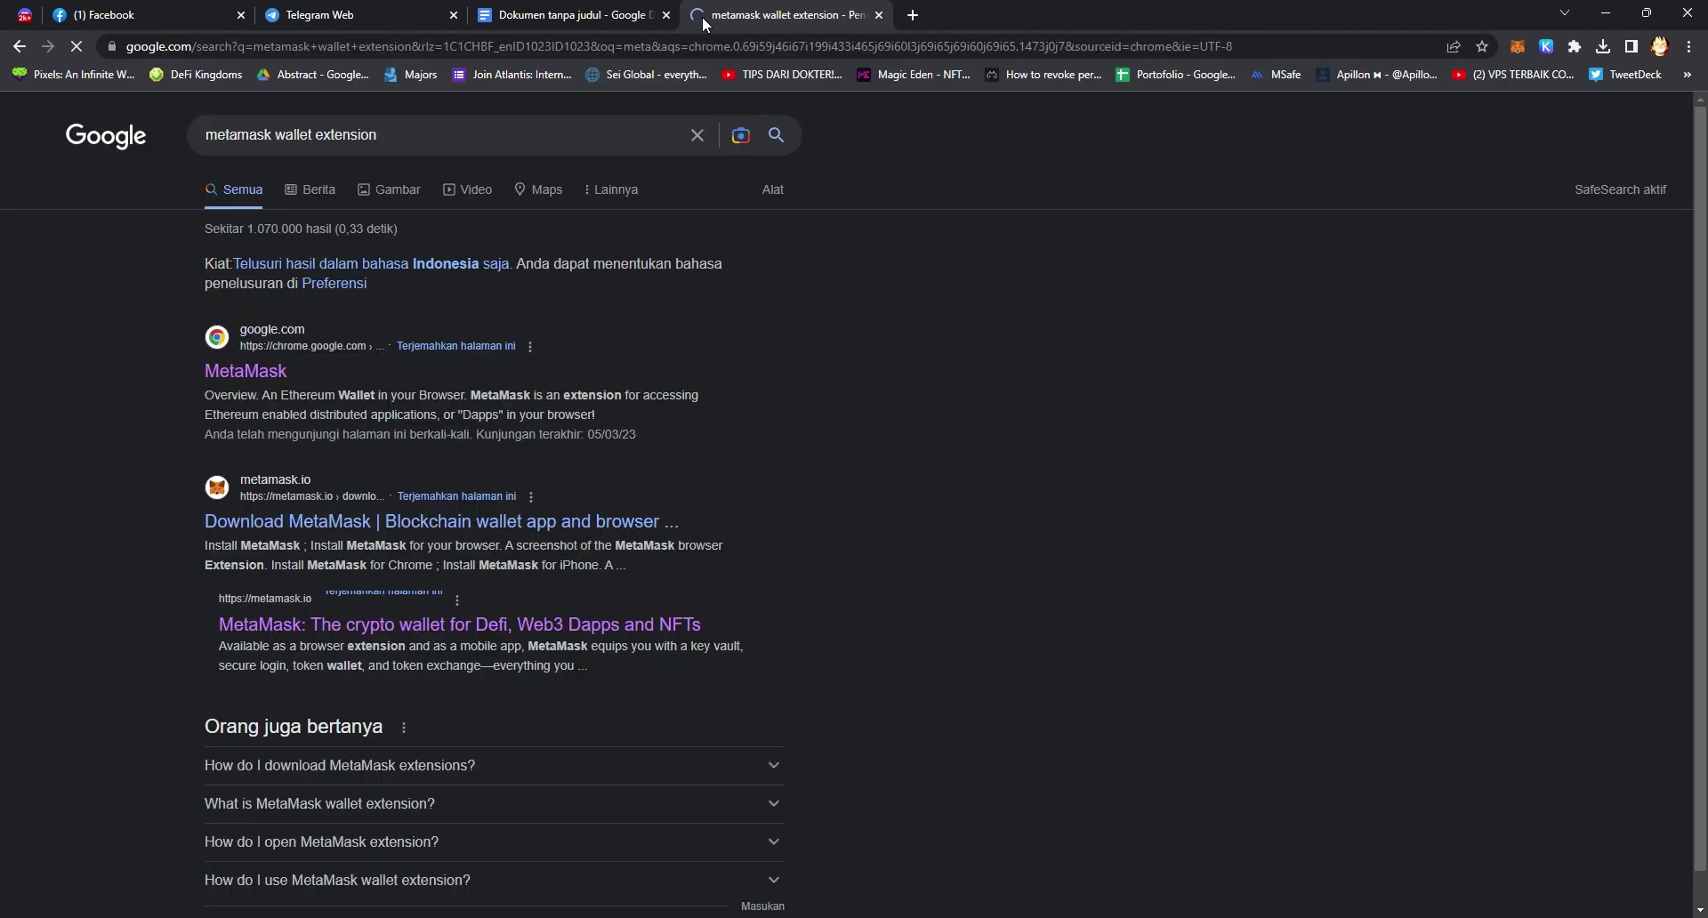
click(254, 370)
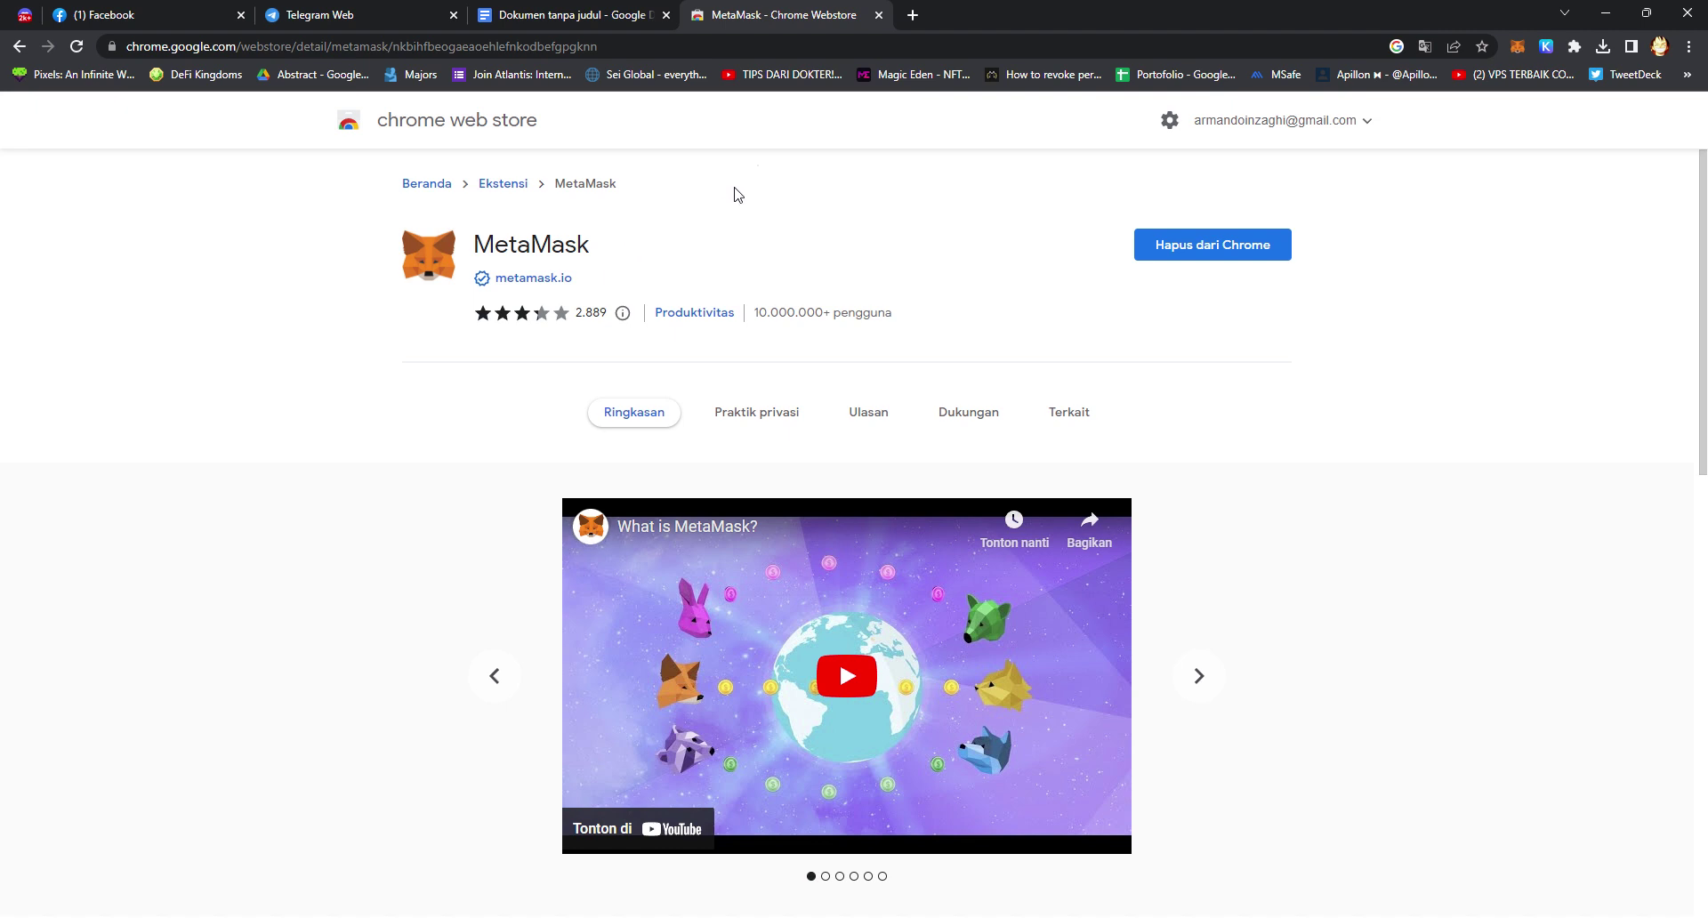
click(878, 15)
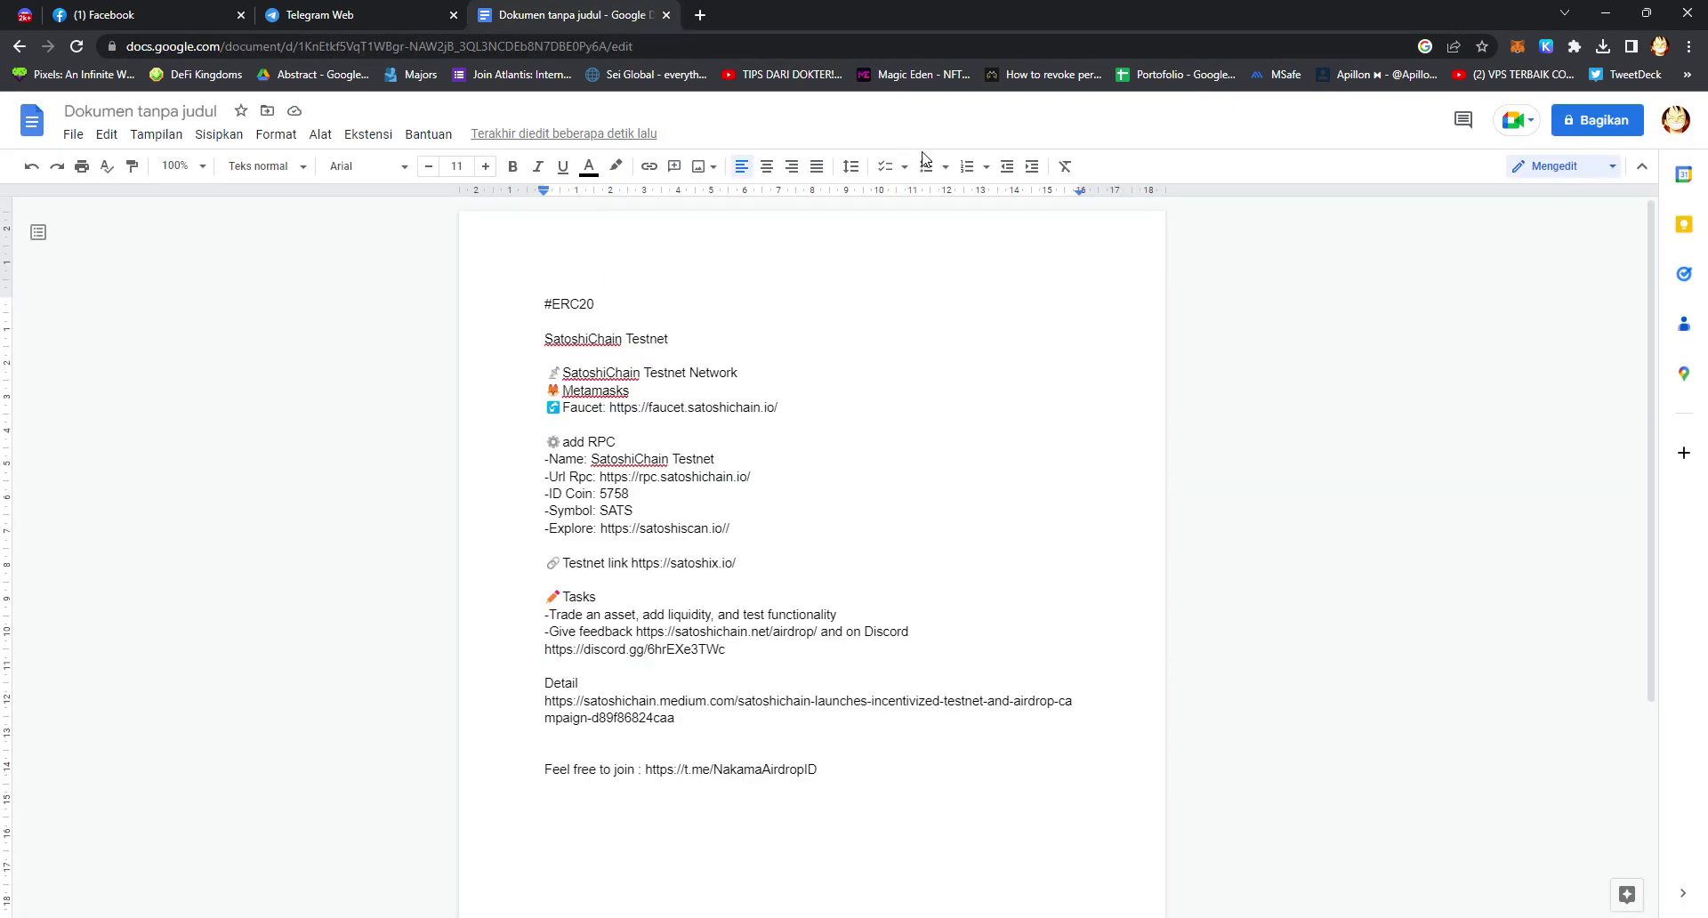
- Open the MetaMask wallet in the browser and start adding a network manually
click(1518, 47)
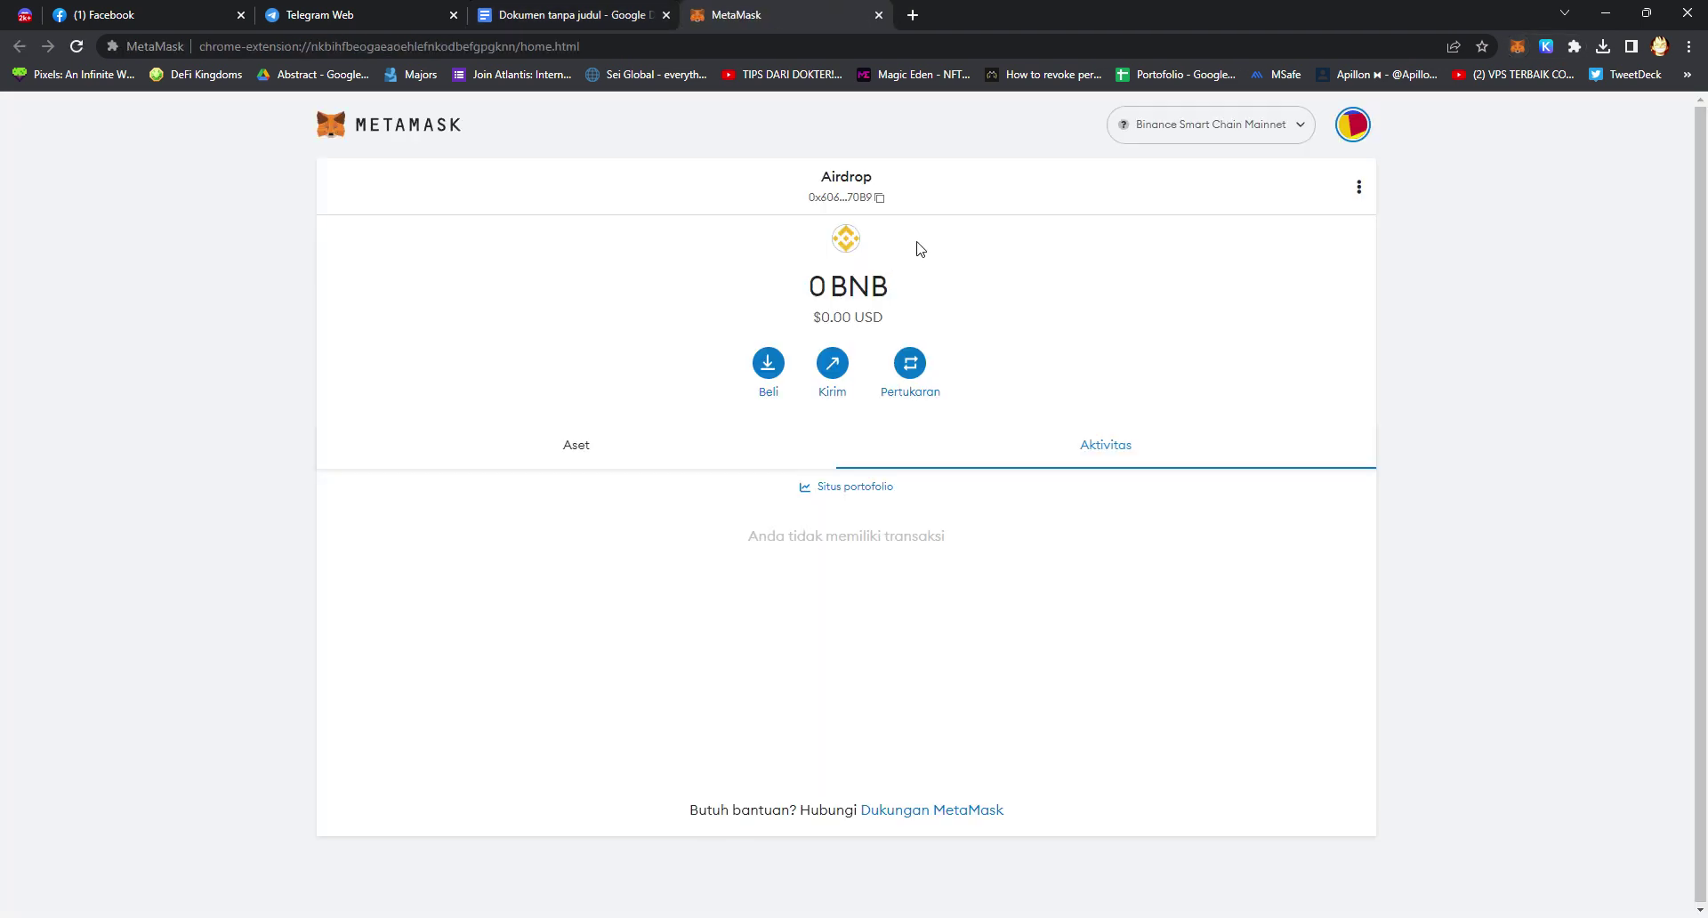
click(1224, 132)
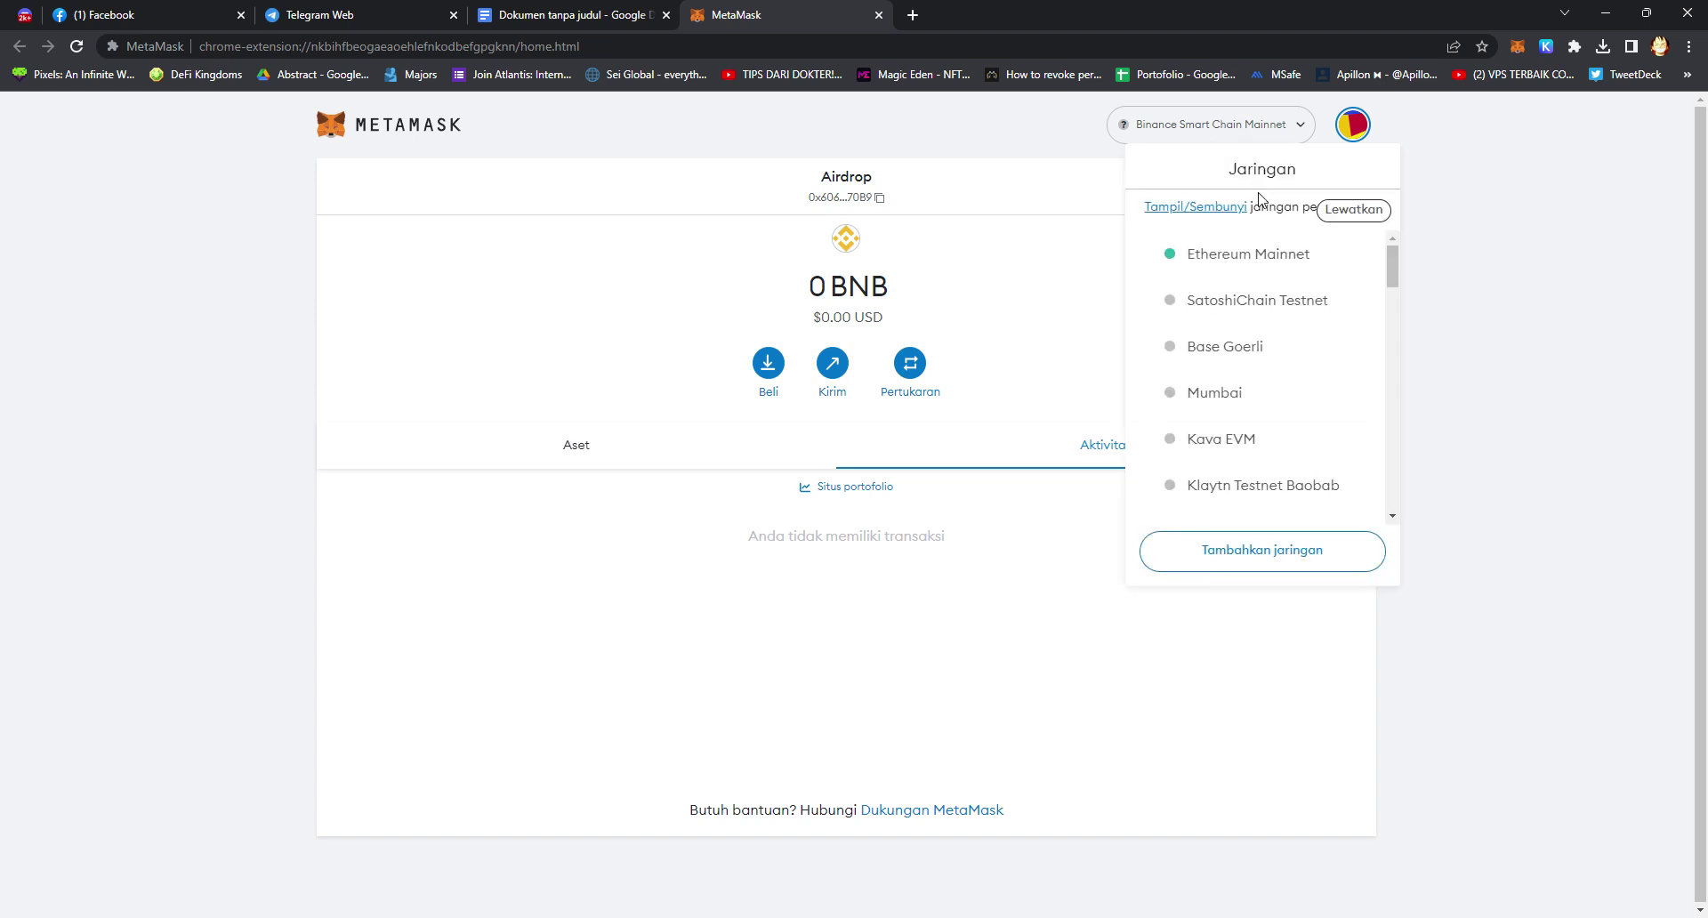
scroll(1378, 314, down, 2)
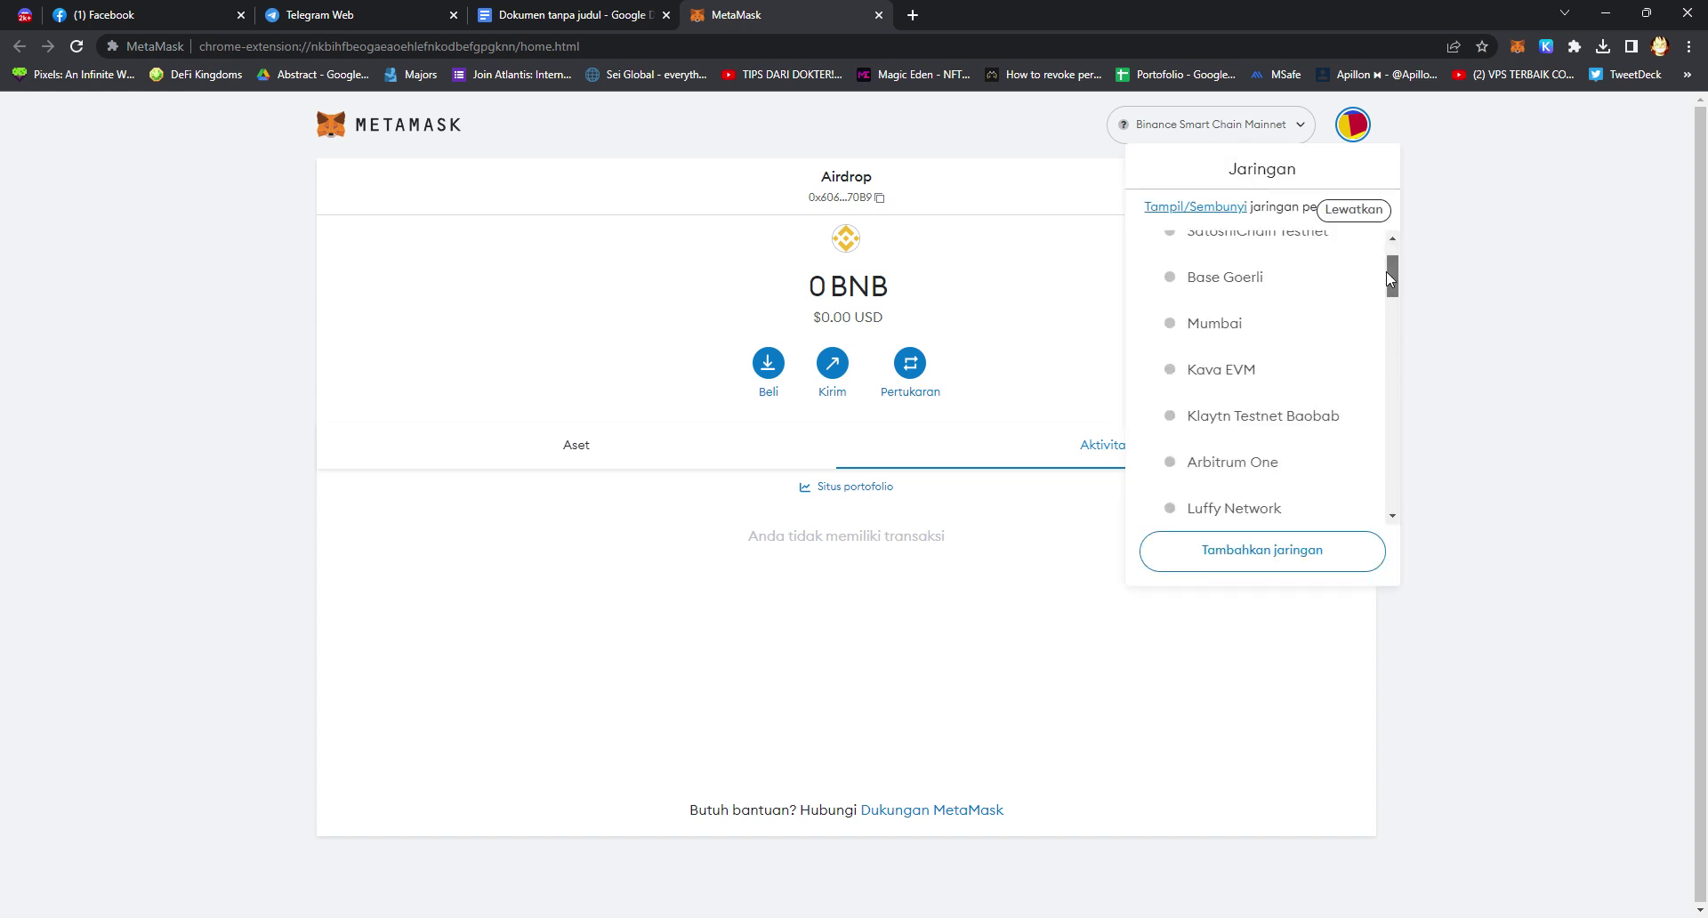
click(1267, 547)
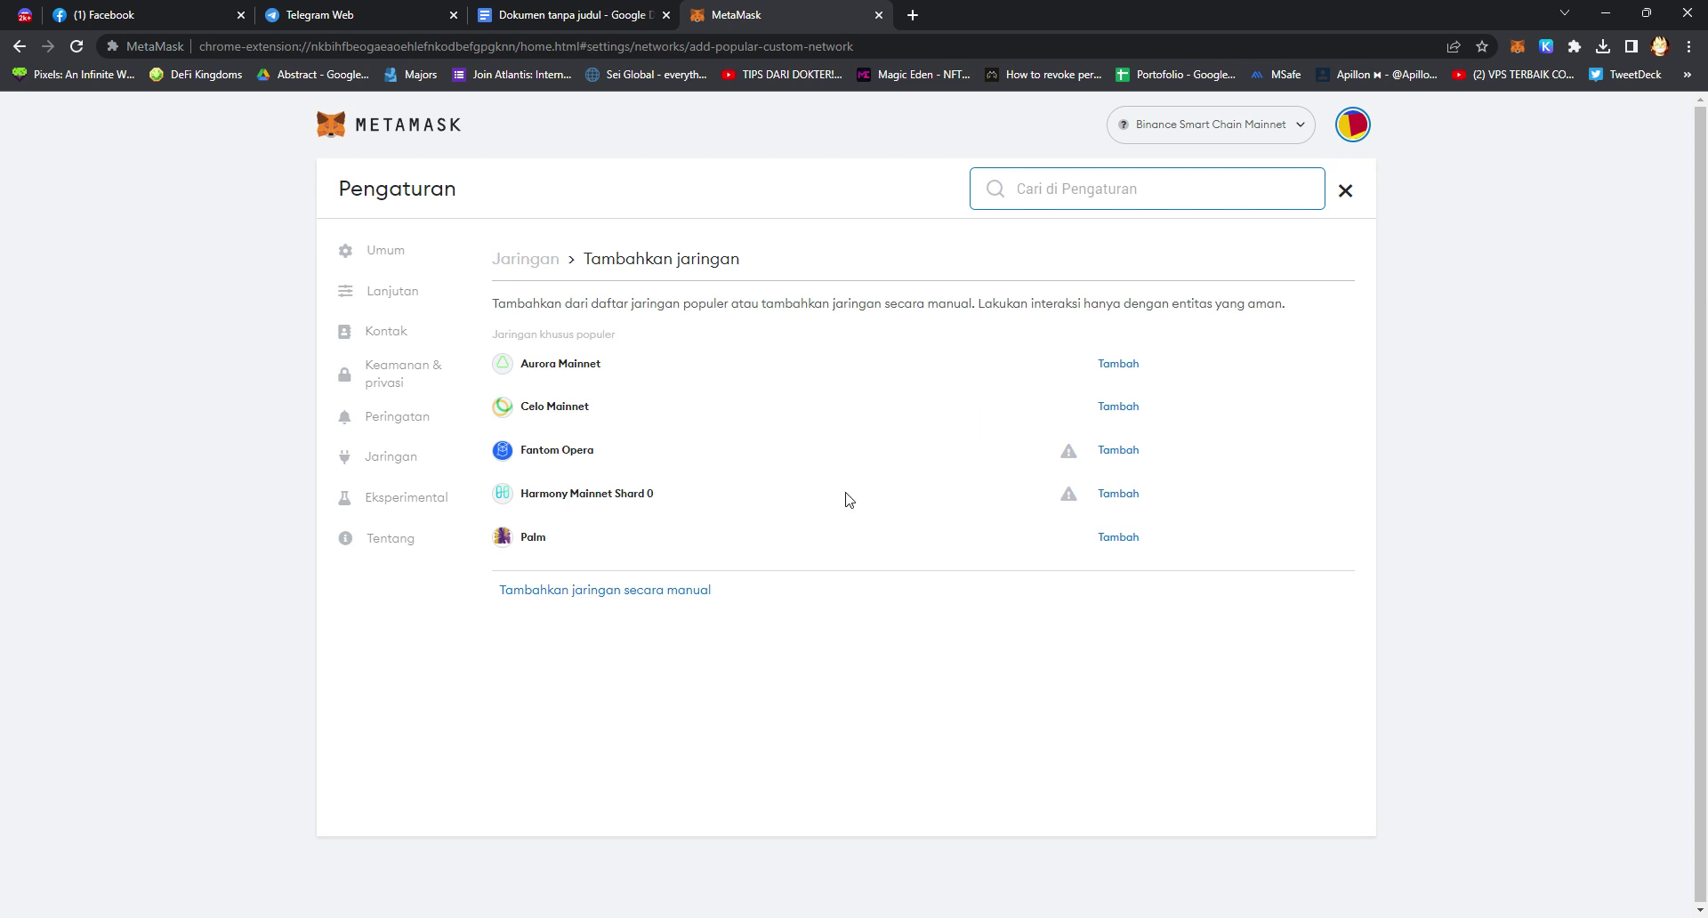
click(653, 595)
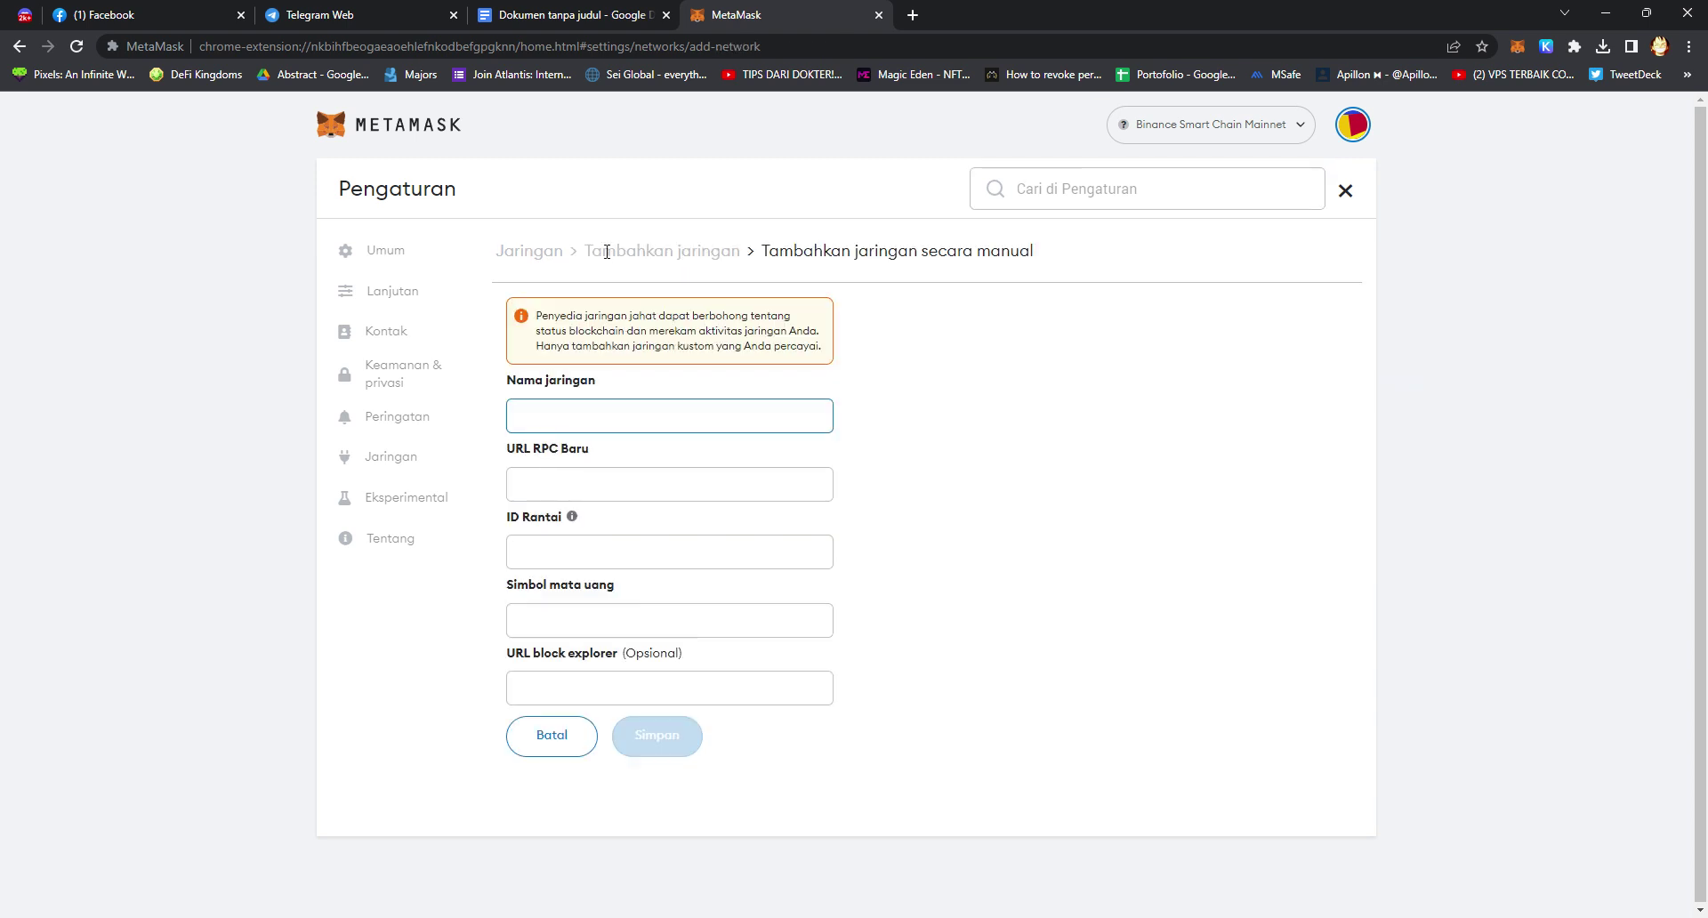
- Copy the network name from the notes document and enter SatoshiChain Testnet as the new network's name
click(547, 14)
drag(716, 459, 592, 460)
key(ctrl+c)
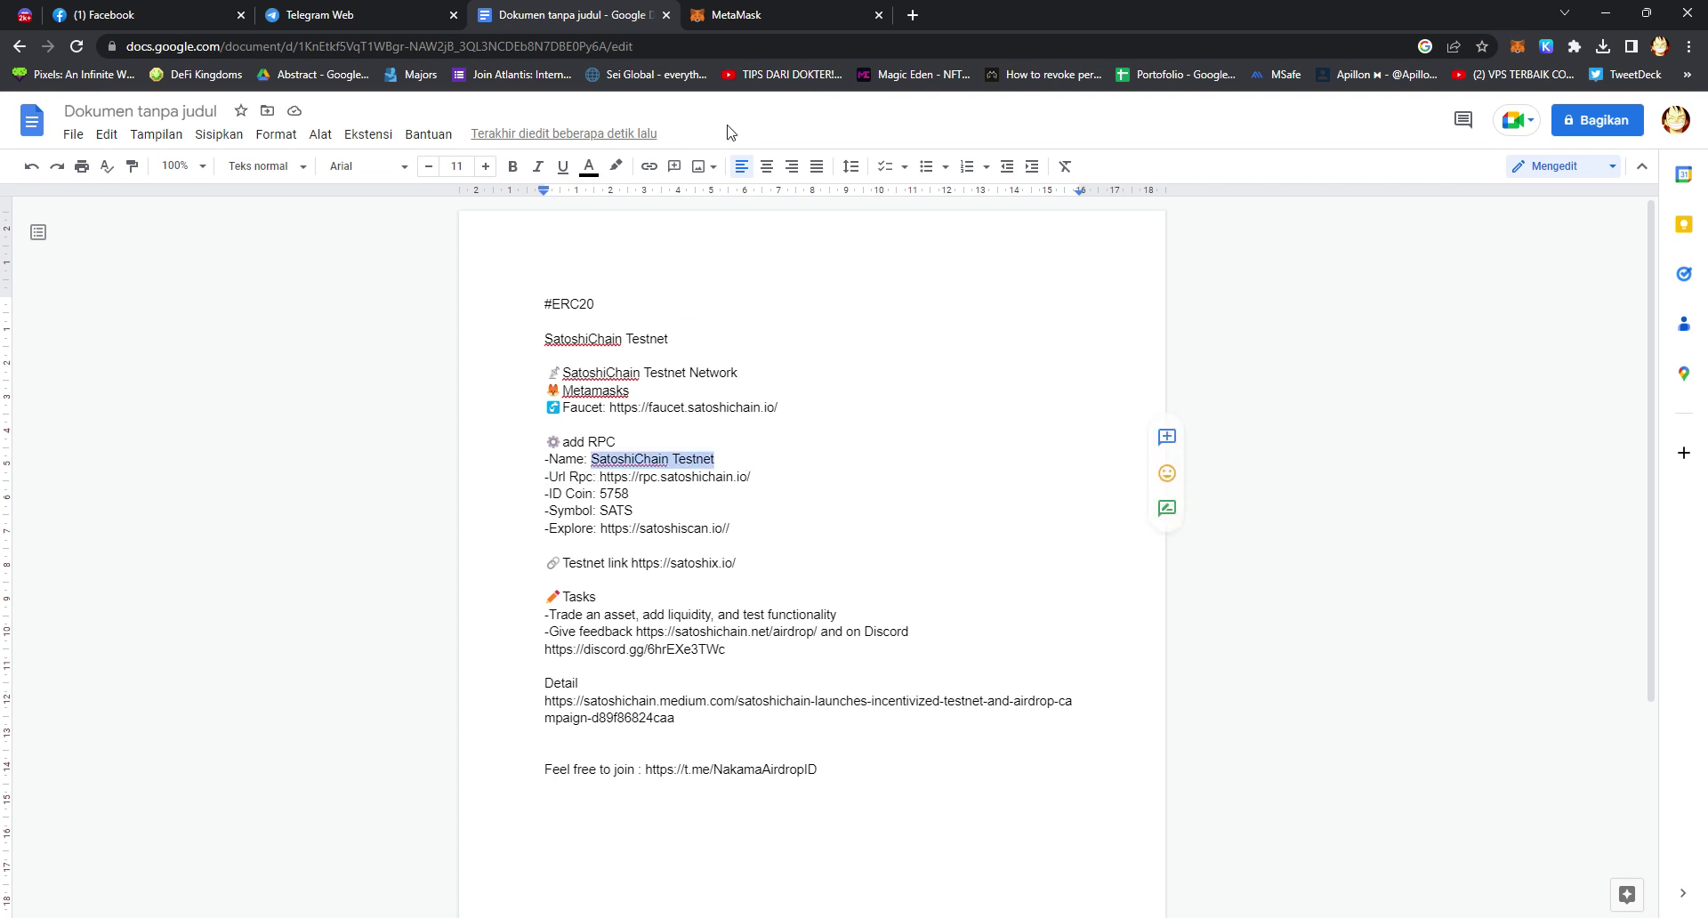
click(767, 9)
key(ctrl+v)
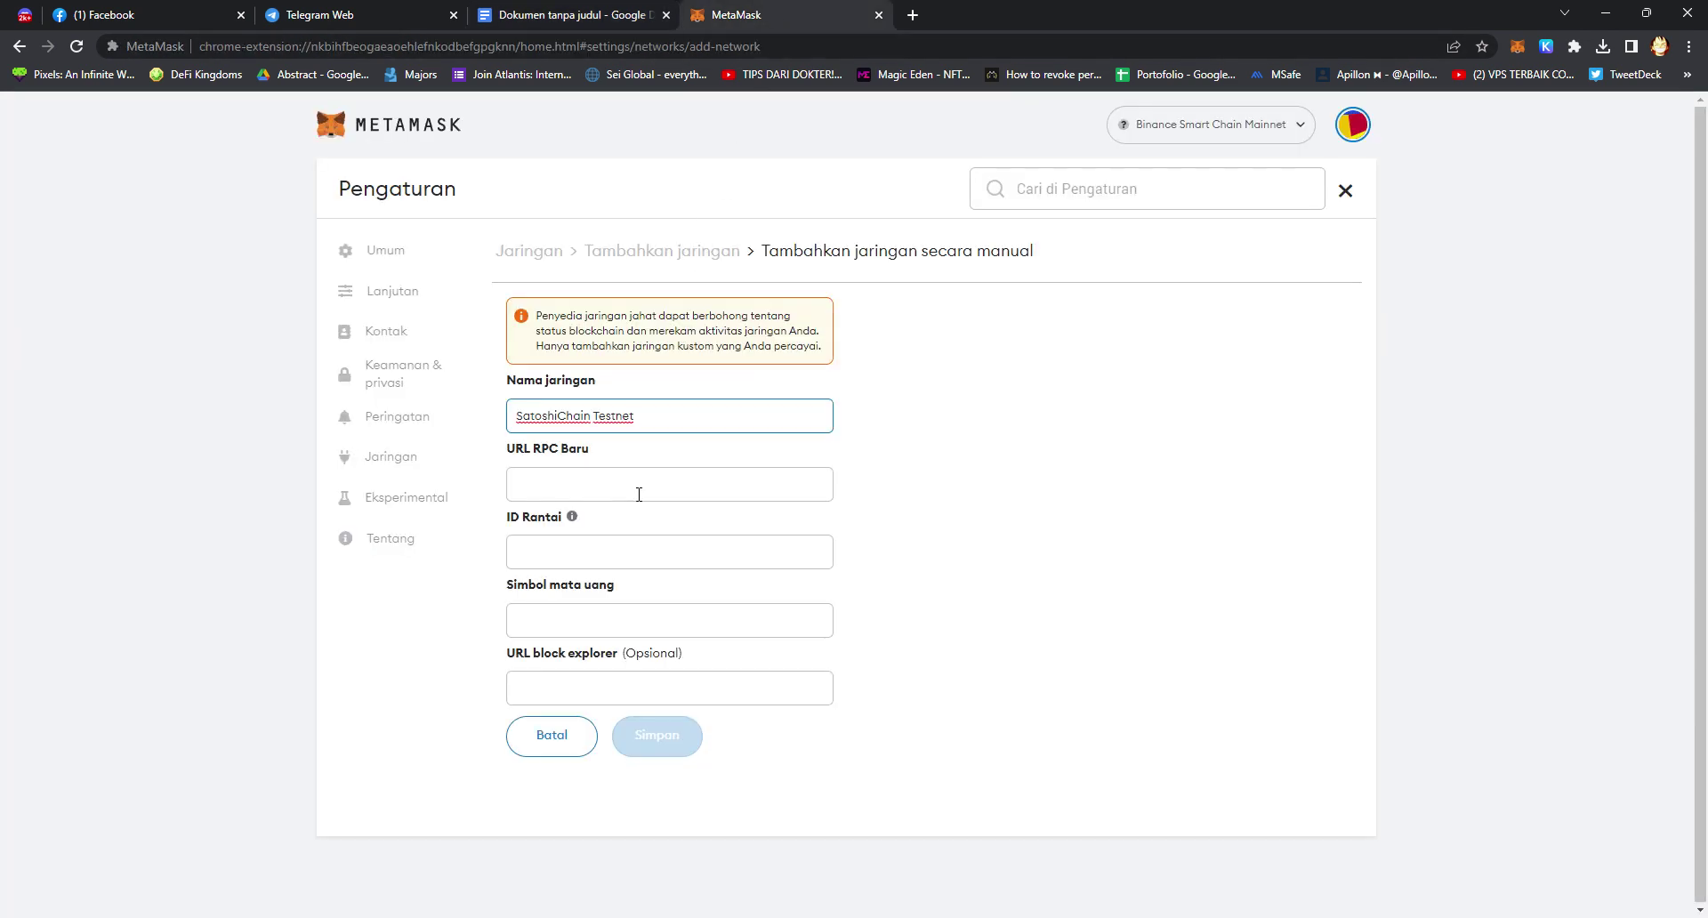
click(572, 9)
drag(752, 477, 600, 478)
key(ctrl+c)
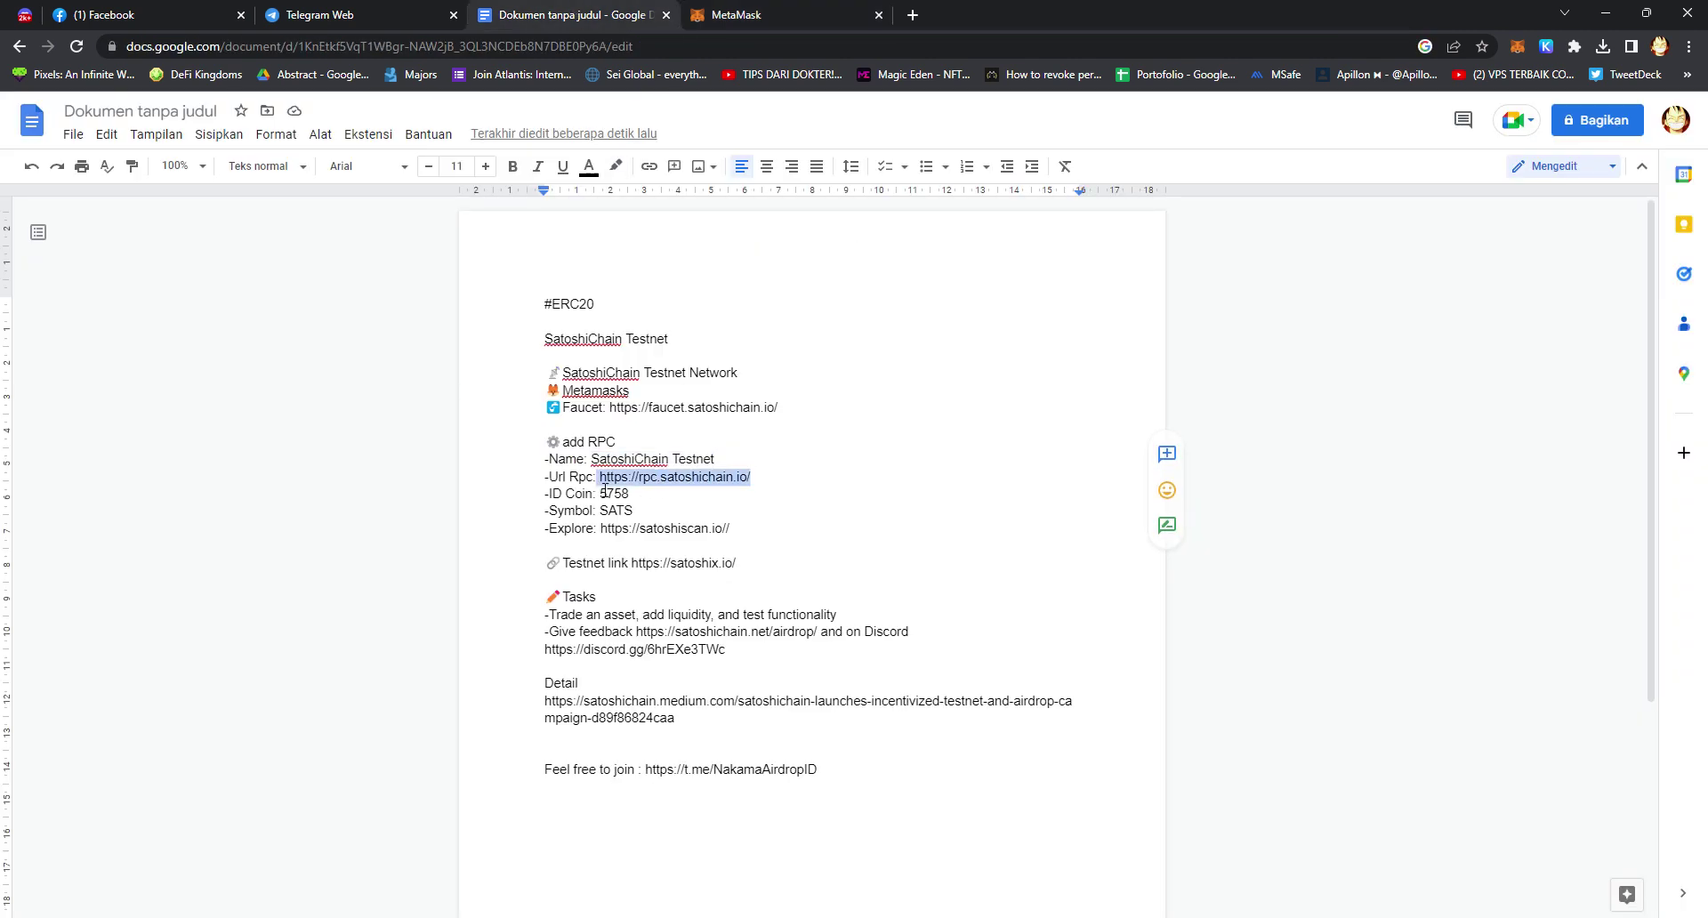
click(774, 15)
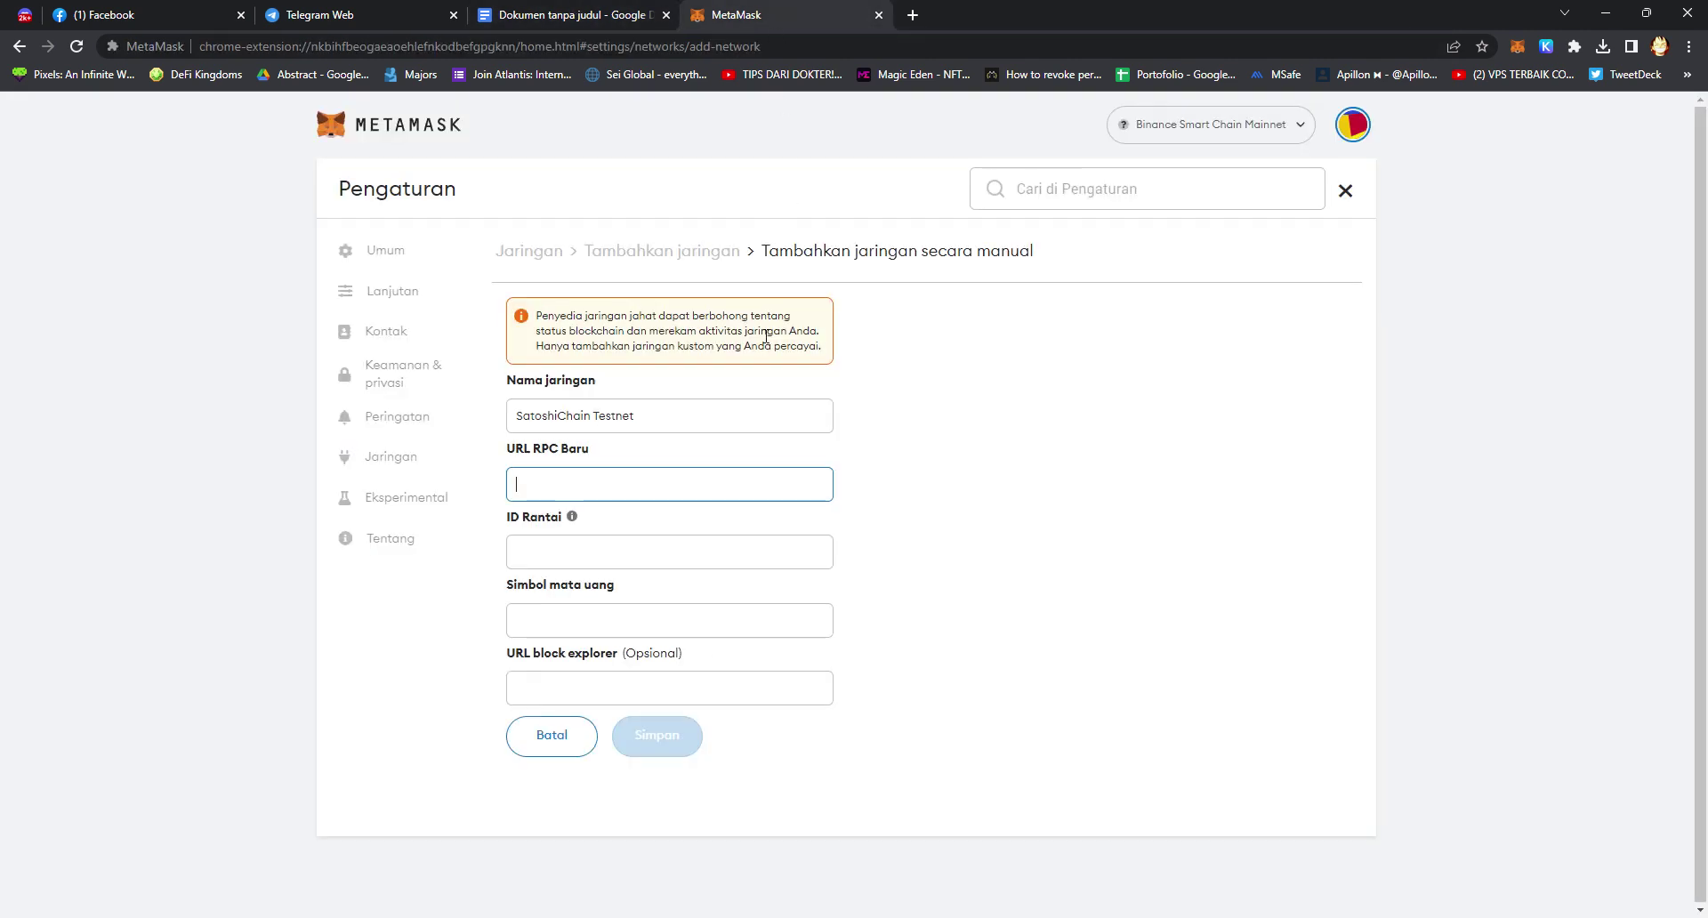
key(ctrl+v)
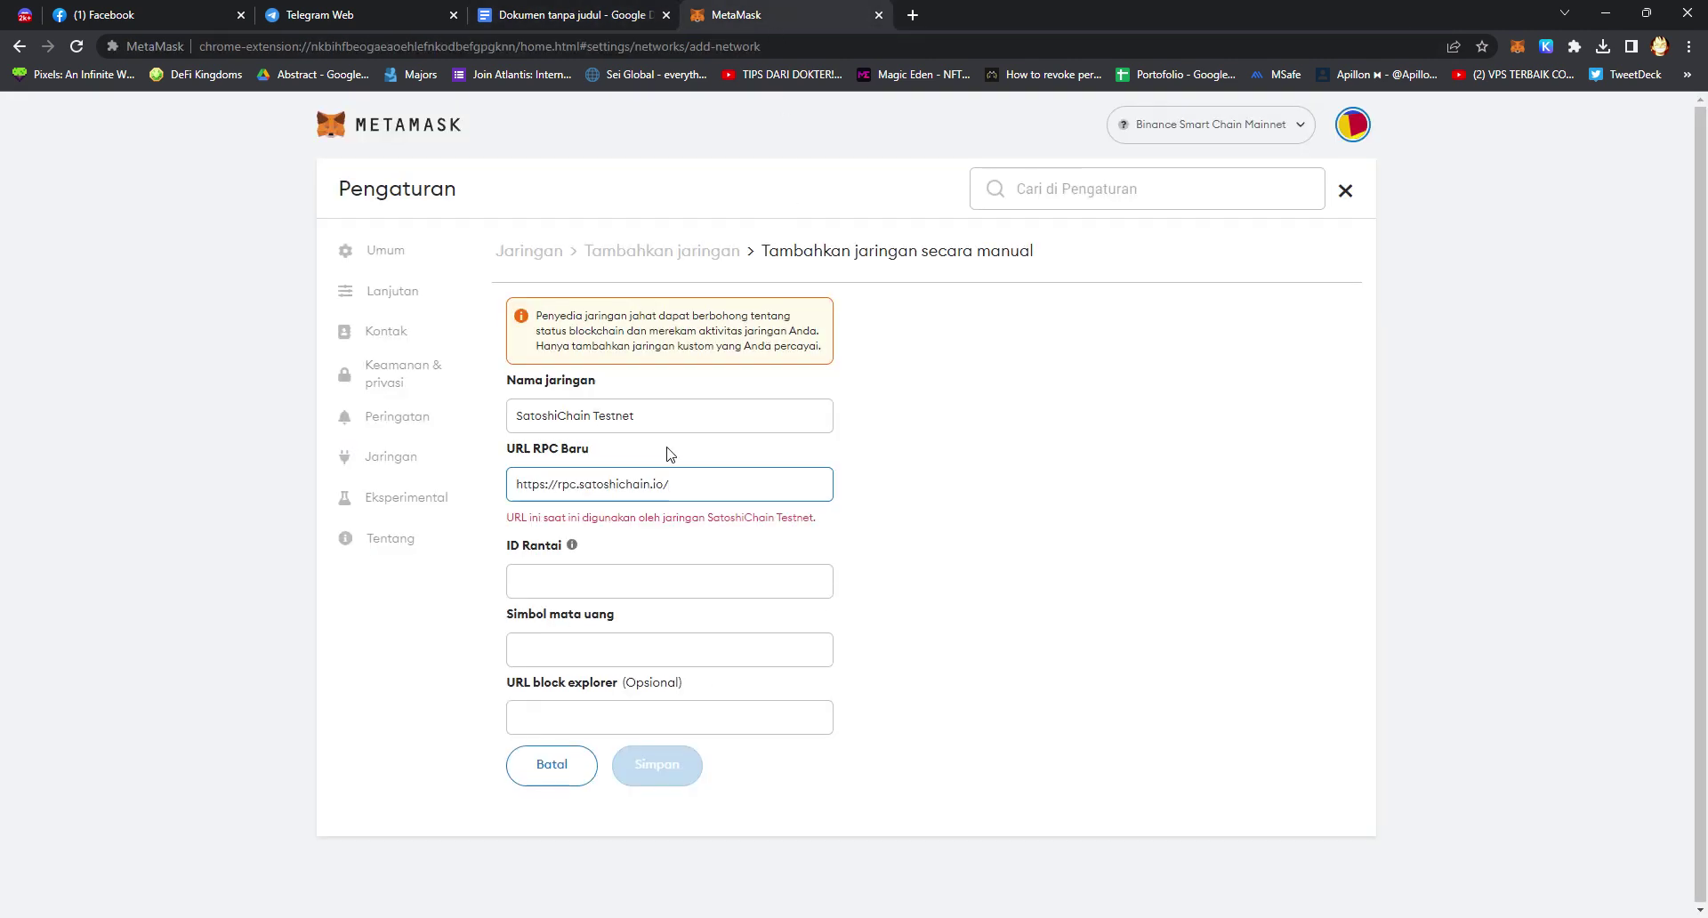
- Copy the coin ID from the notes document and set the chain ID to 5758
click(585, 8)
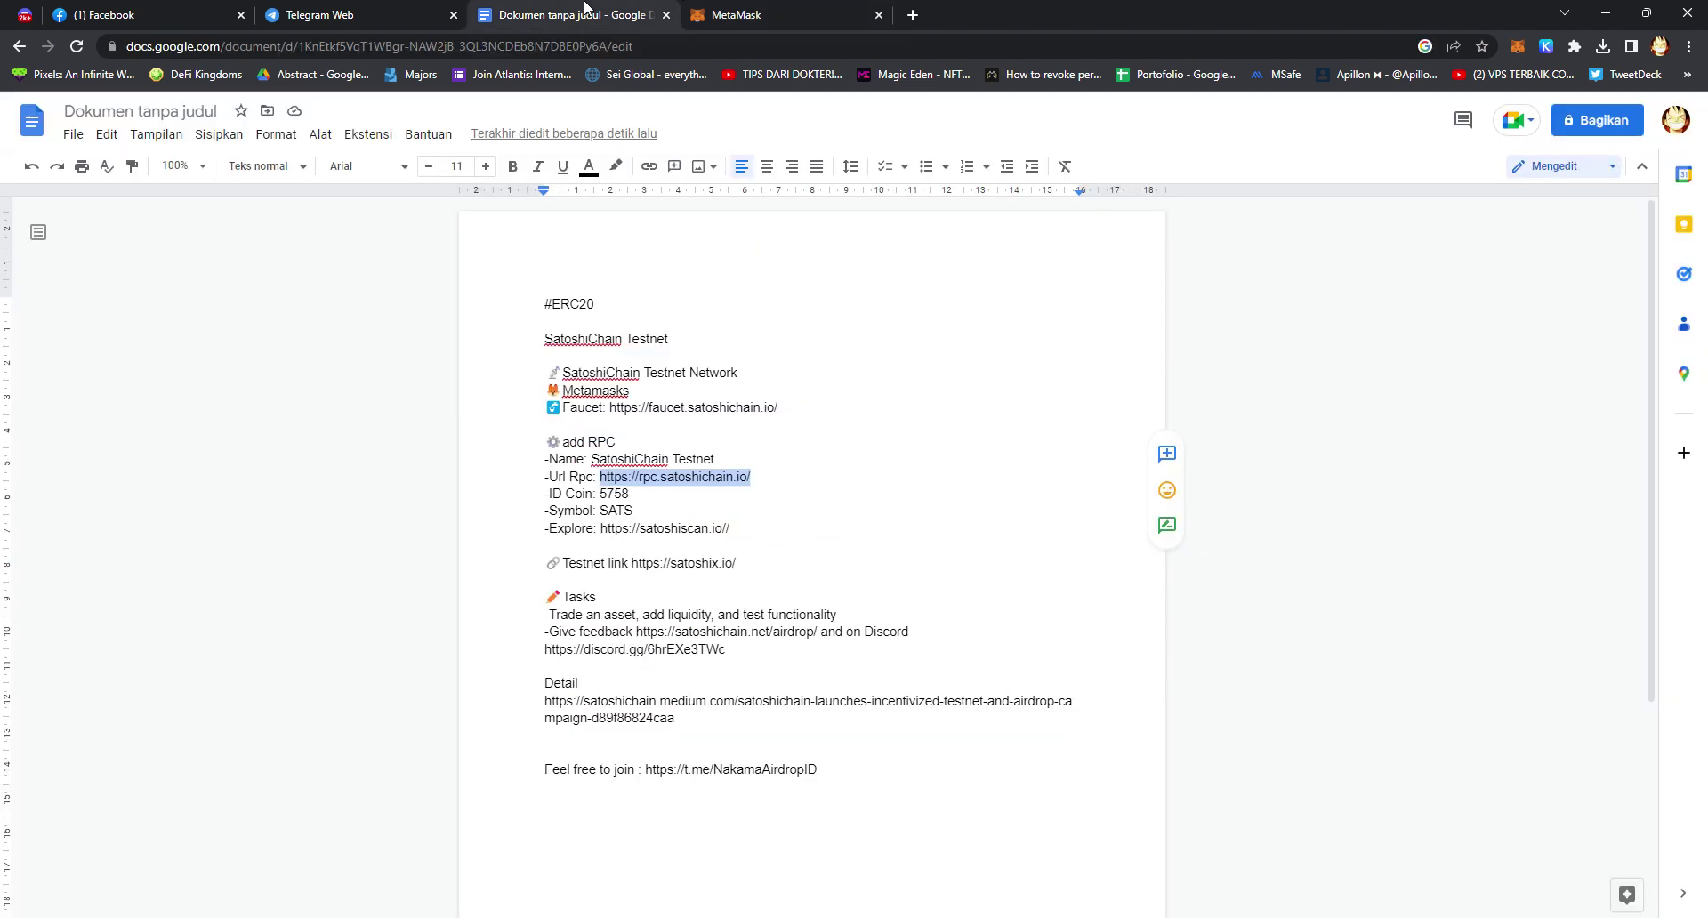
drag(633, 495, 612, 509)
key(ctrl+c)
click(774, 14)
click(623, 580)
key(ctrl+v)
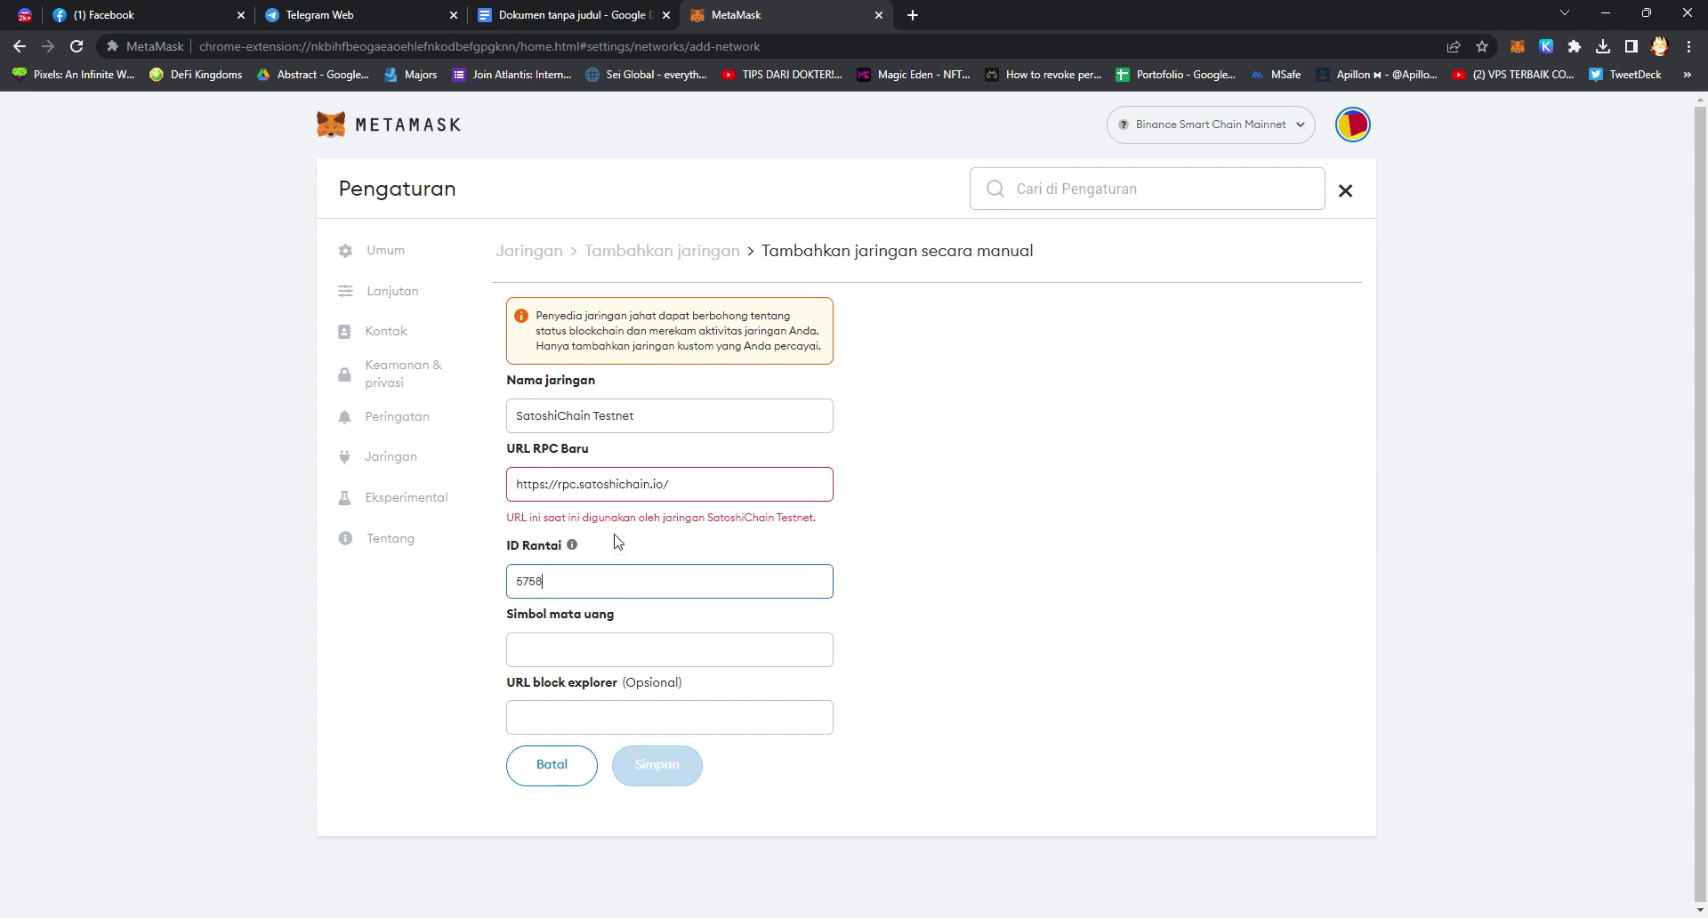
- Copy the symbol from the notes document and set the currency symbol to SATS
click(574, 10)
drag(634, 514, 610, 525)
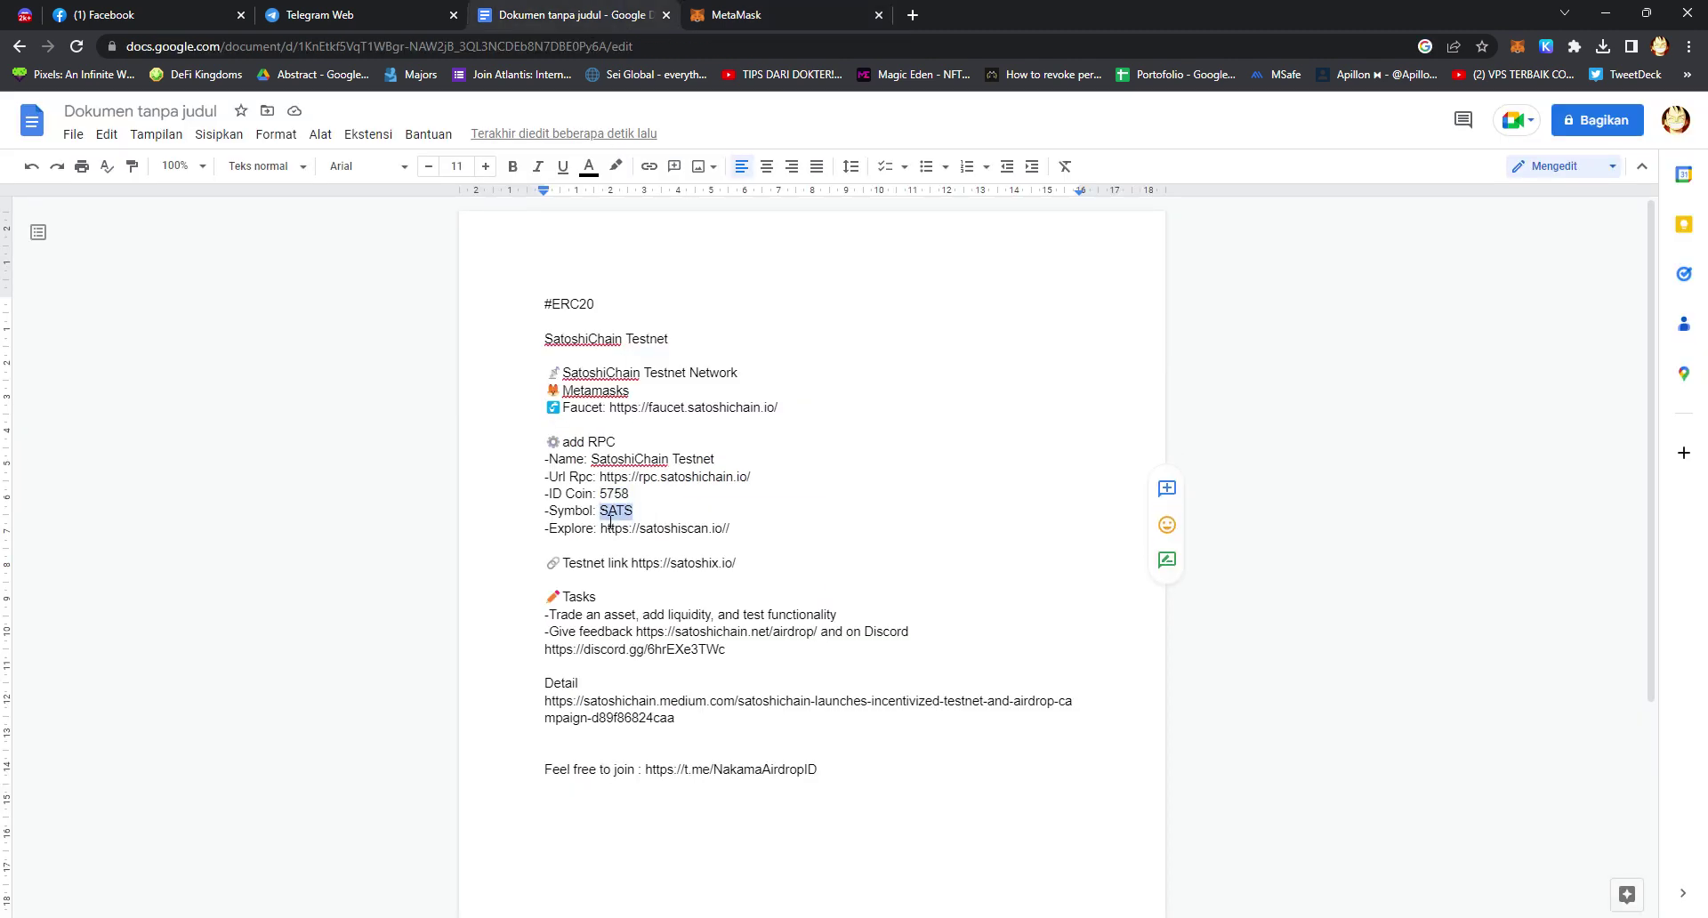
key(ctrl+c)
click(738, 14)
click(640, 650)
key(ctrl+v)
click(574, 14)
drag(730, 530, 605, 539)
click(640, 533)
key(ctrl+c)
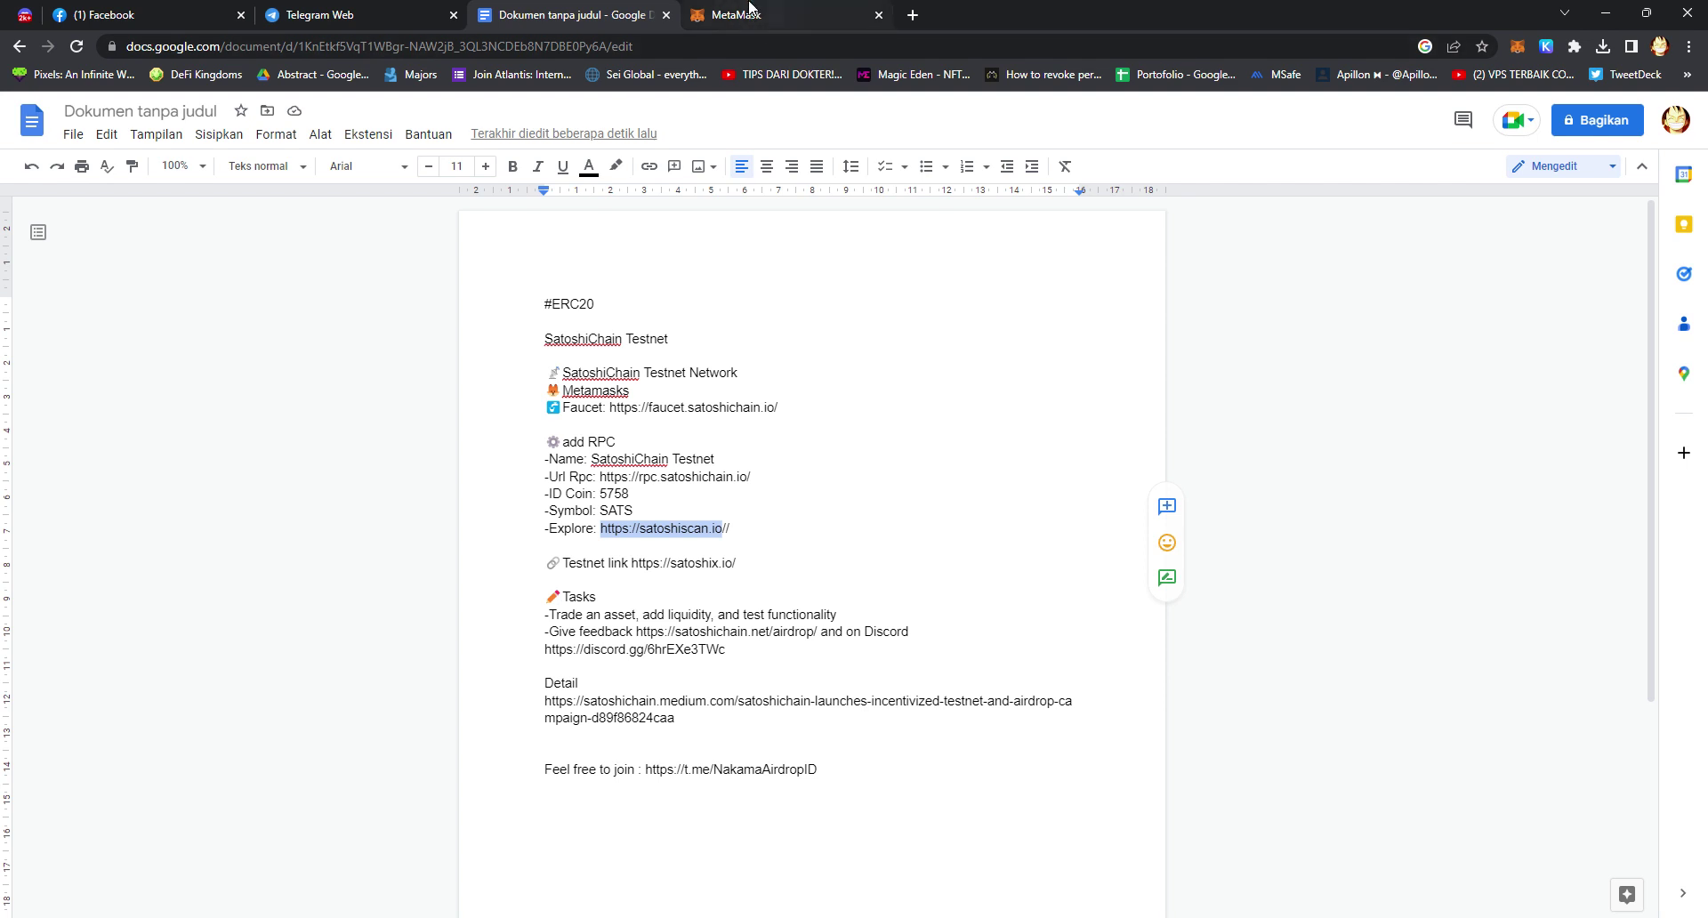
click(738, 15)
click(686, 781)
key(ctrl+v)
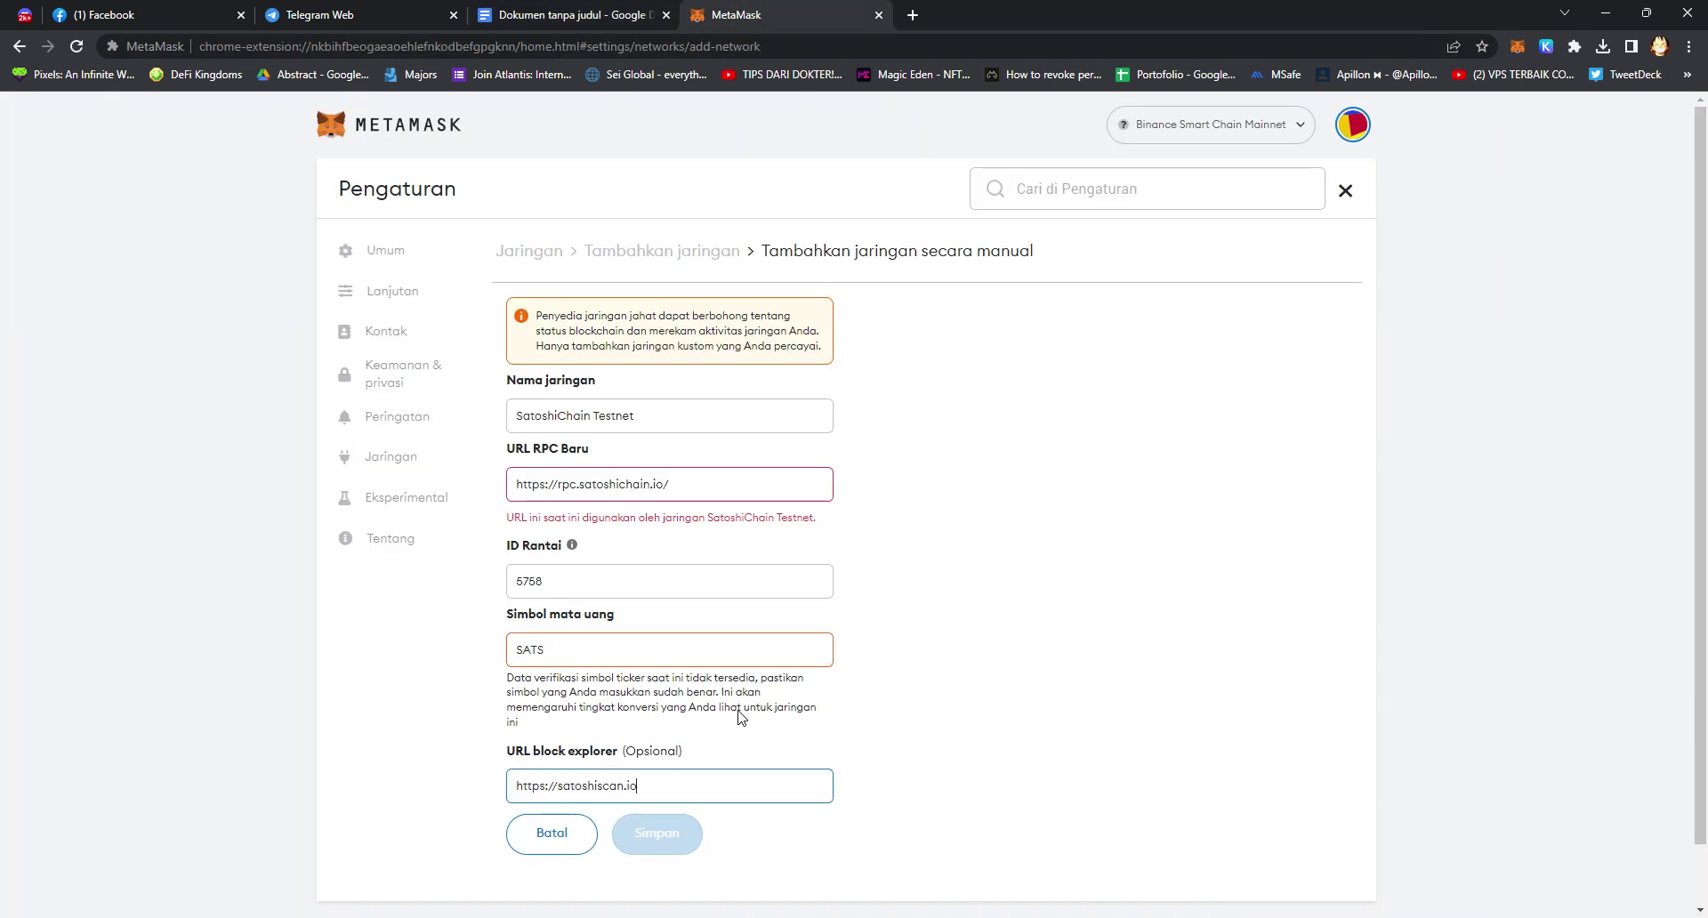
text(/)
- Try to save the manually entered SatoshiChain Testnet network
click(763, 361)
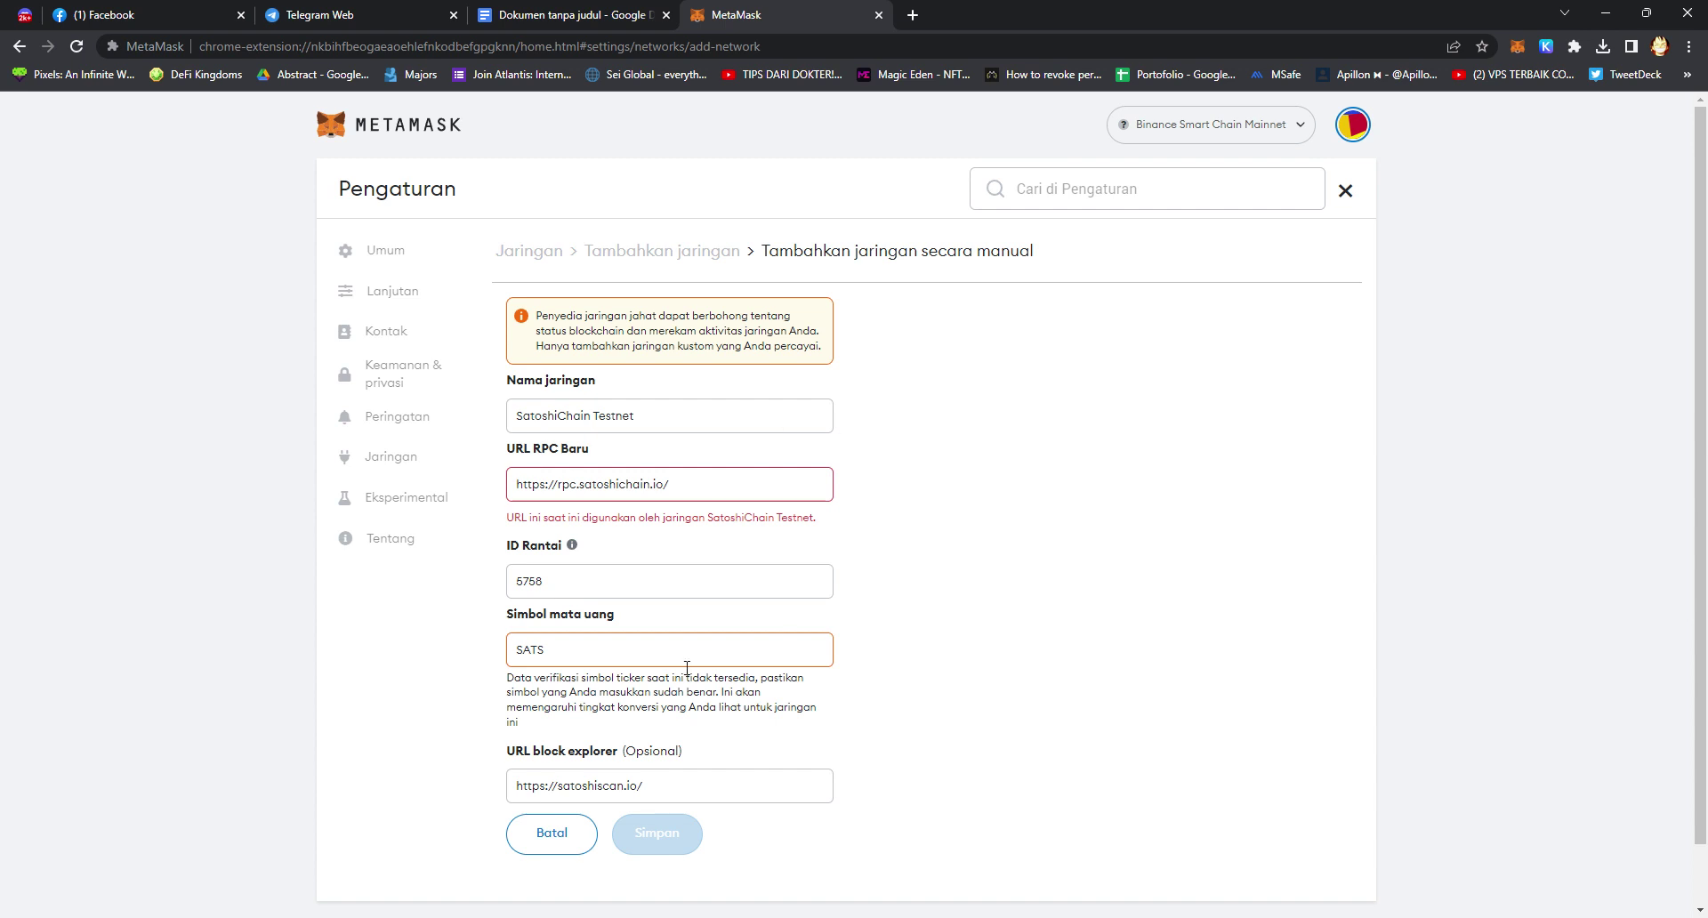
double_click(659, 841)
click(953, 534)
- Switch the wallet to the existing SatoshiChain Testnet network and close the settings
click(1149, 135)
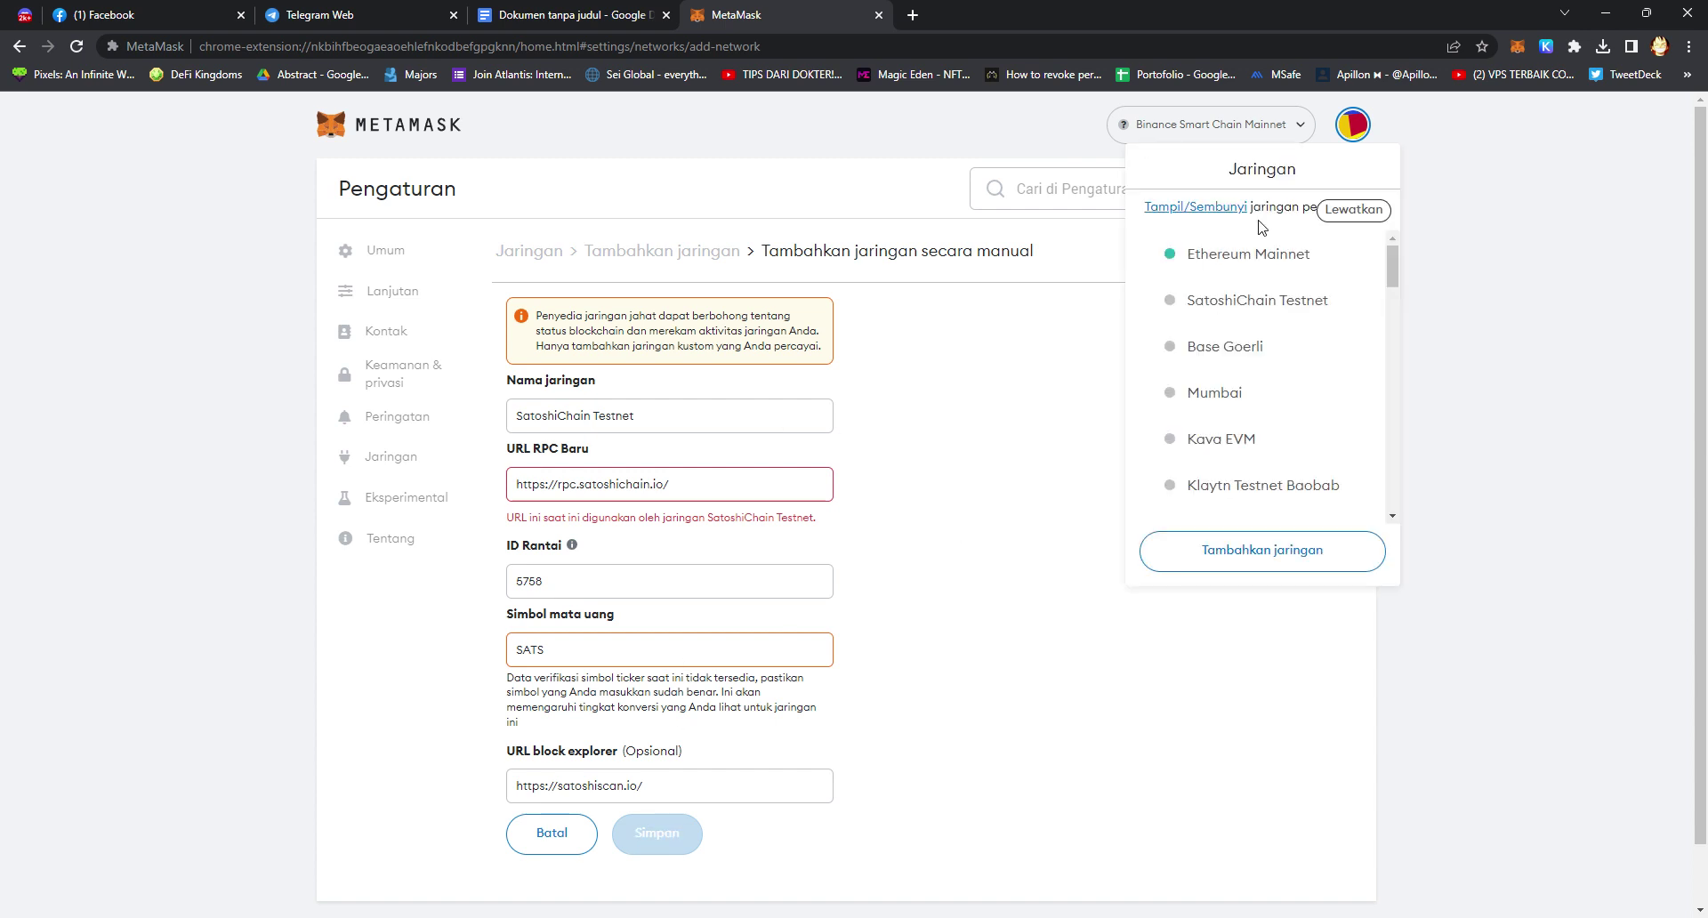
click(1249, 306)
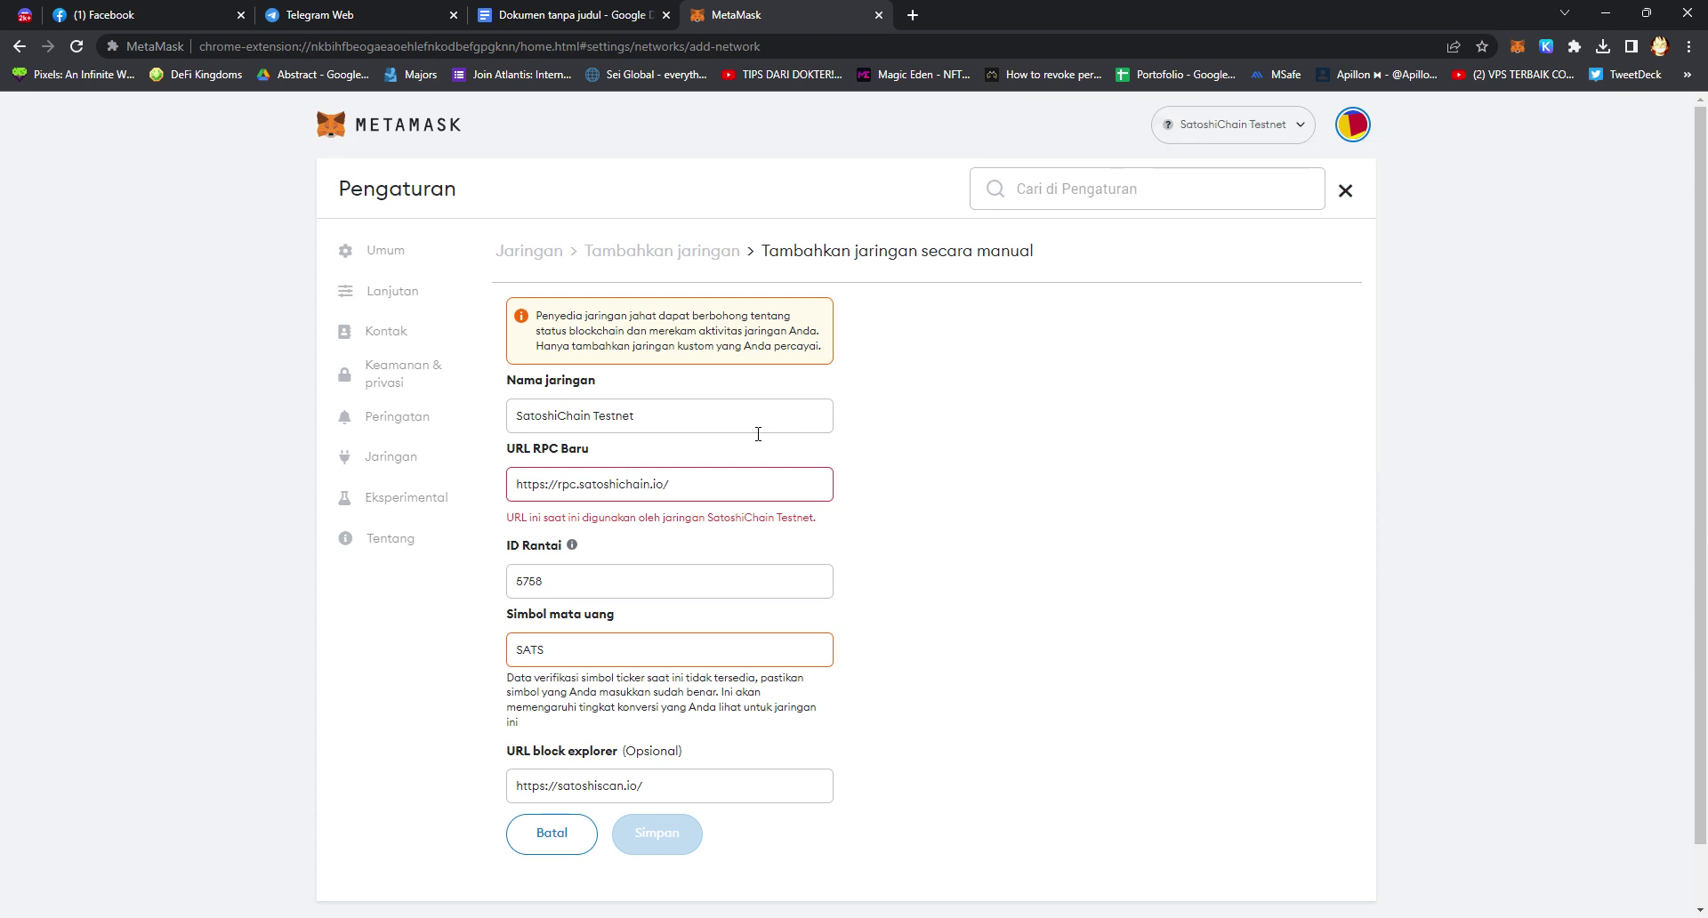
click(1346, 197)
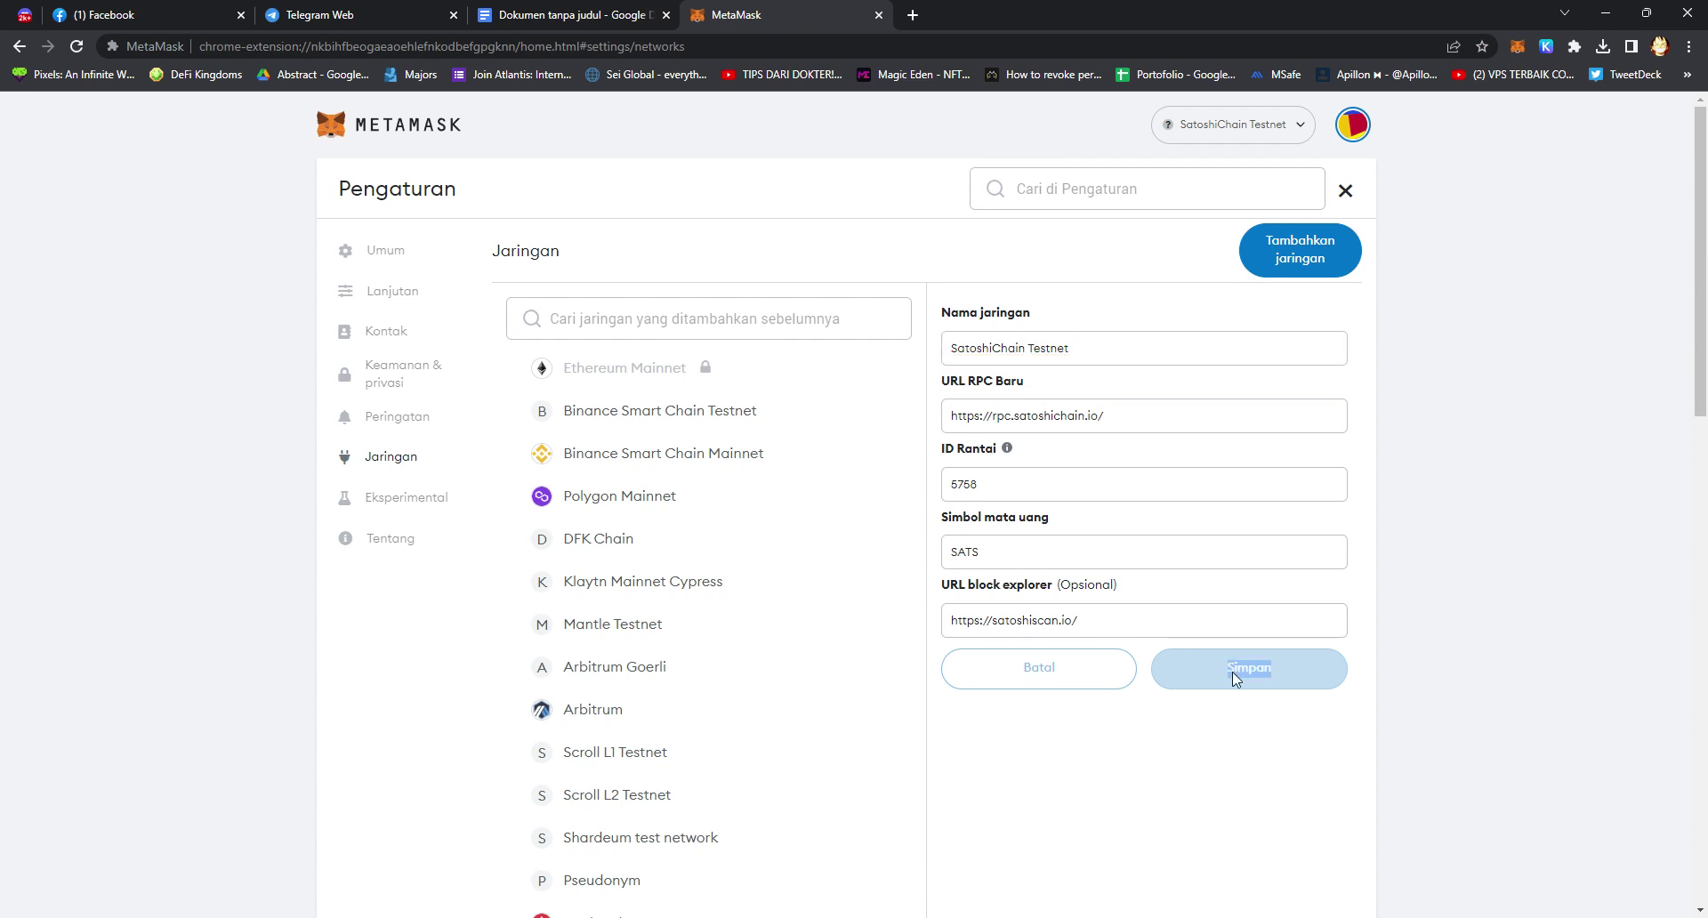
click(1345, 192)
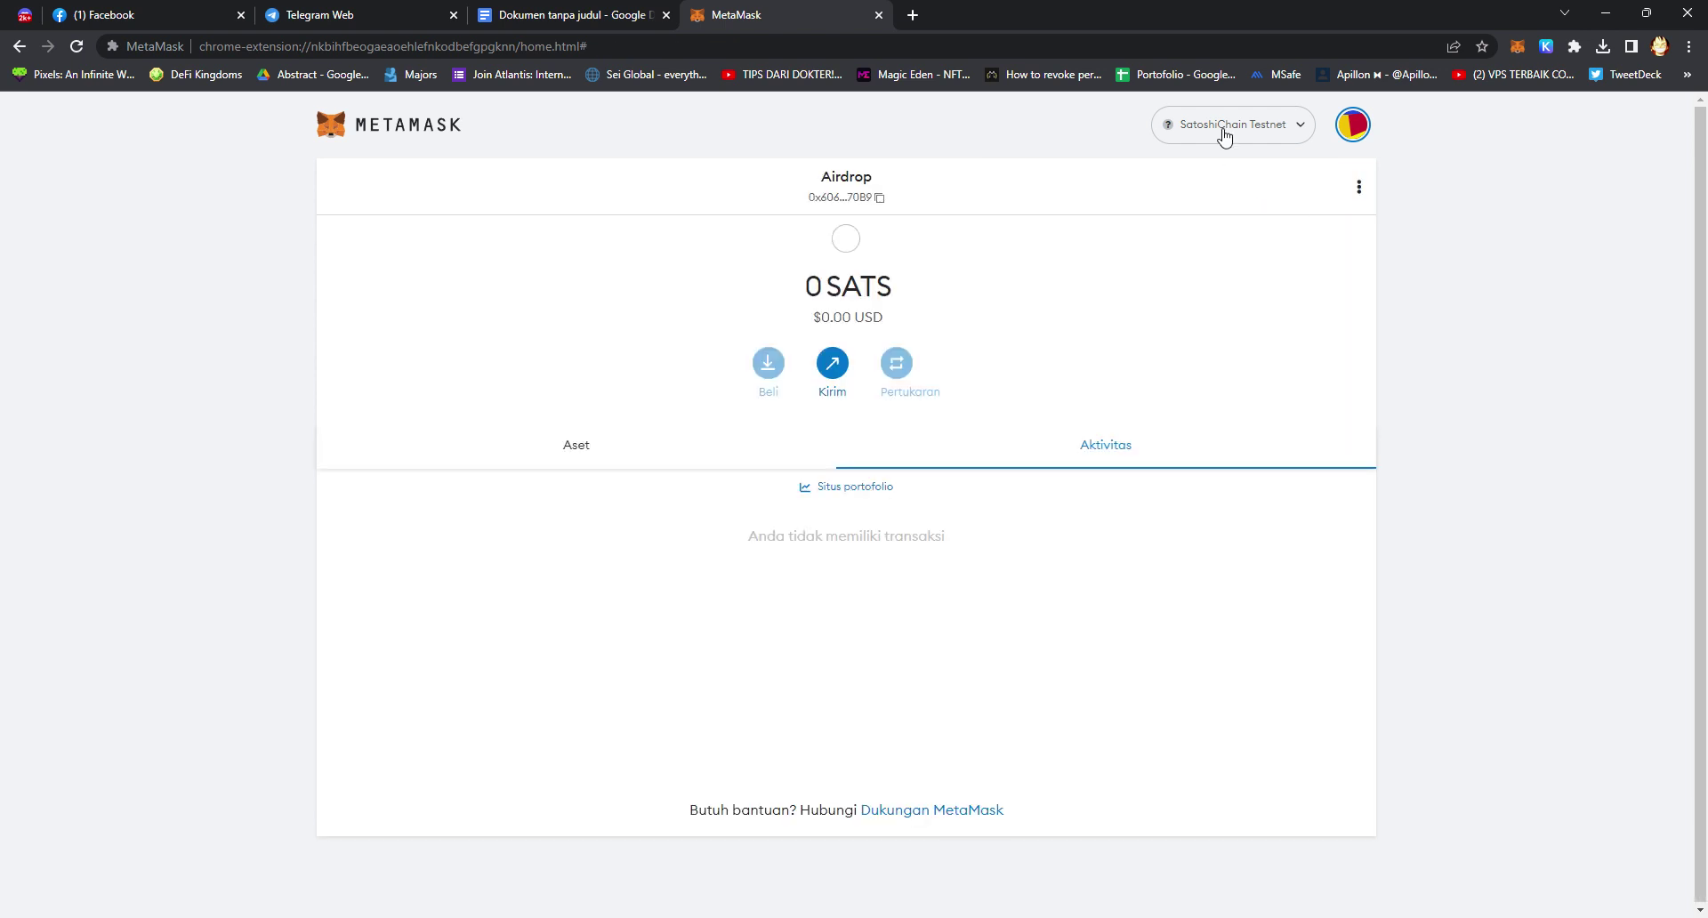
click(876, 207)
click(623, 16)
drag(790, 413, 621, 419)
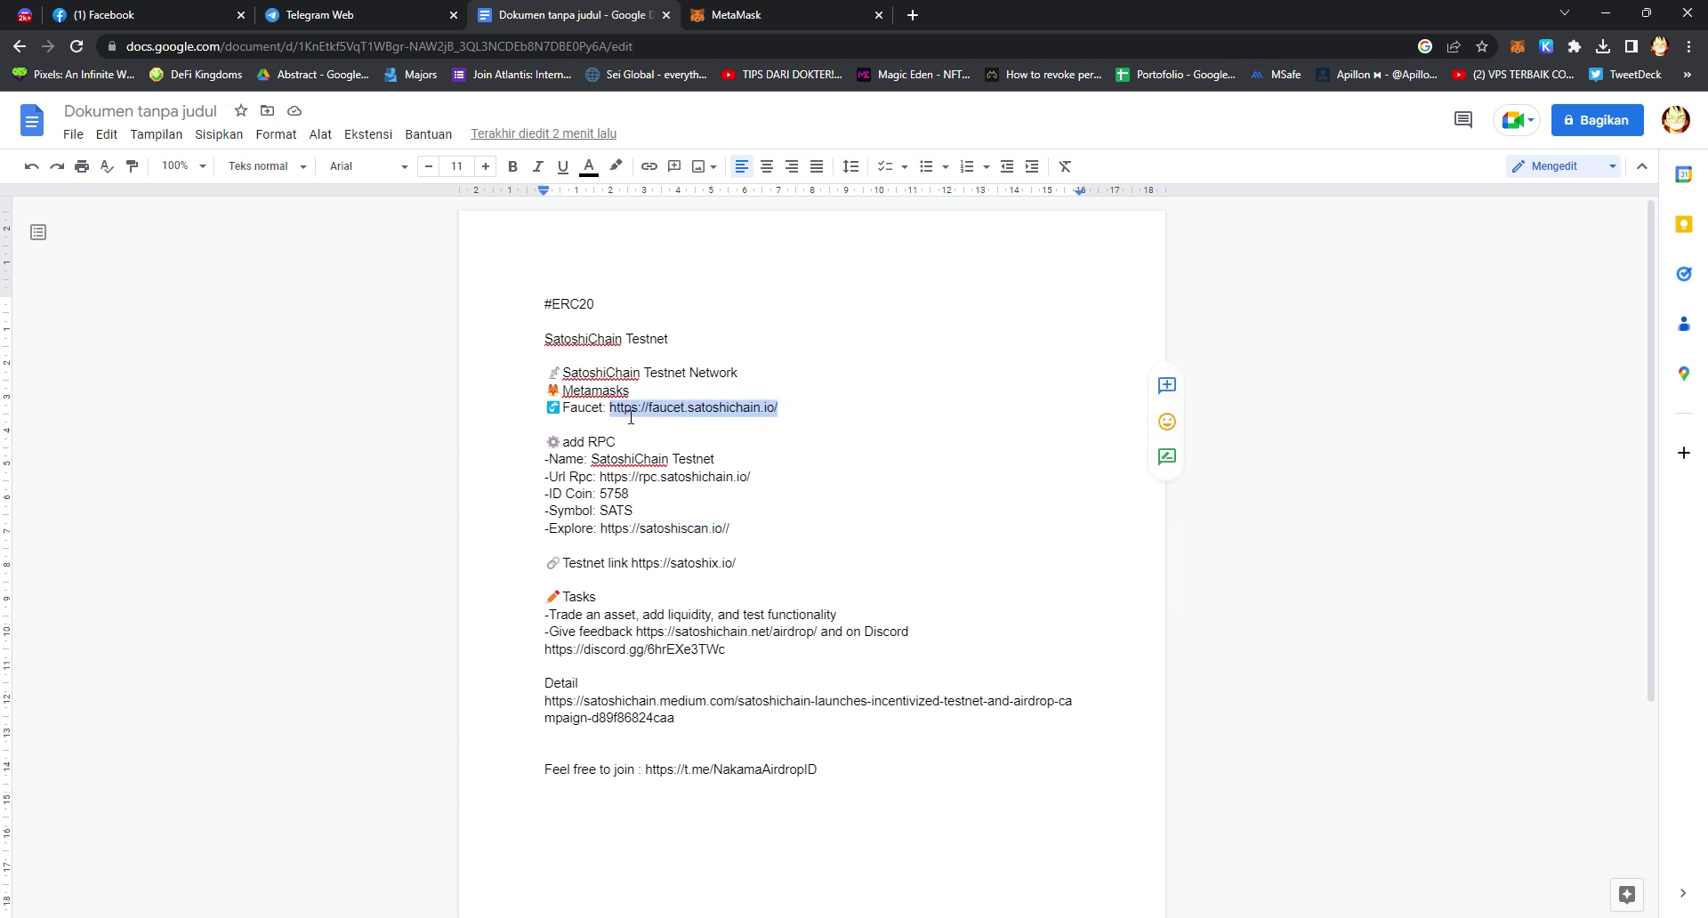
key(ctrl+c)
click(913, 14)
key(ctrl+v)
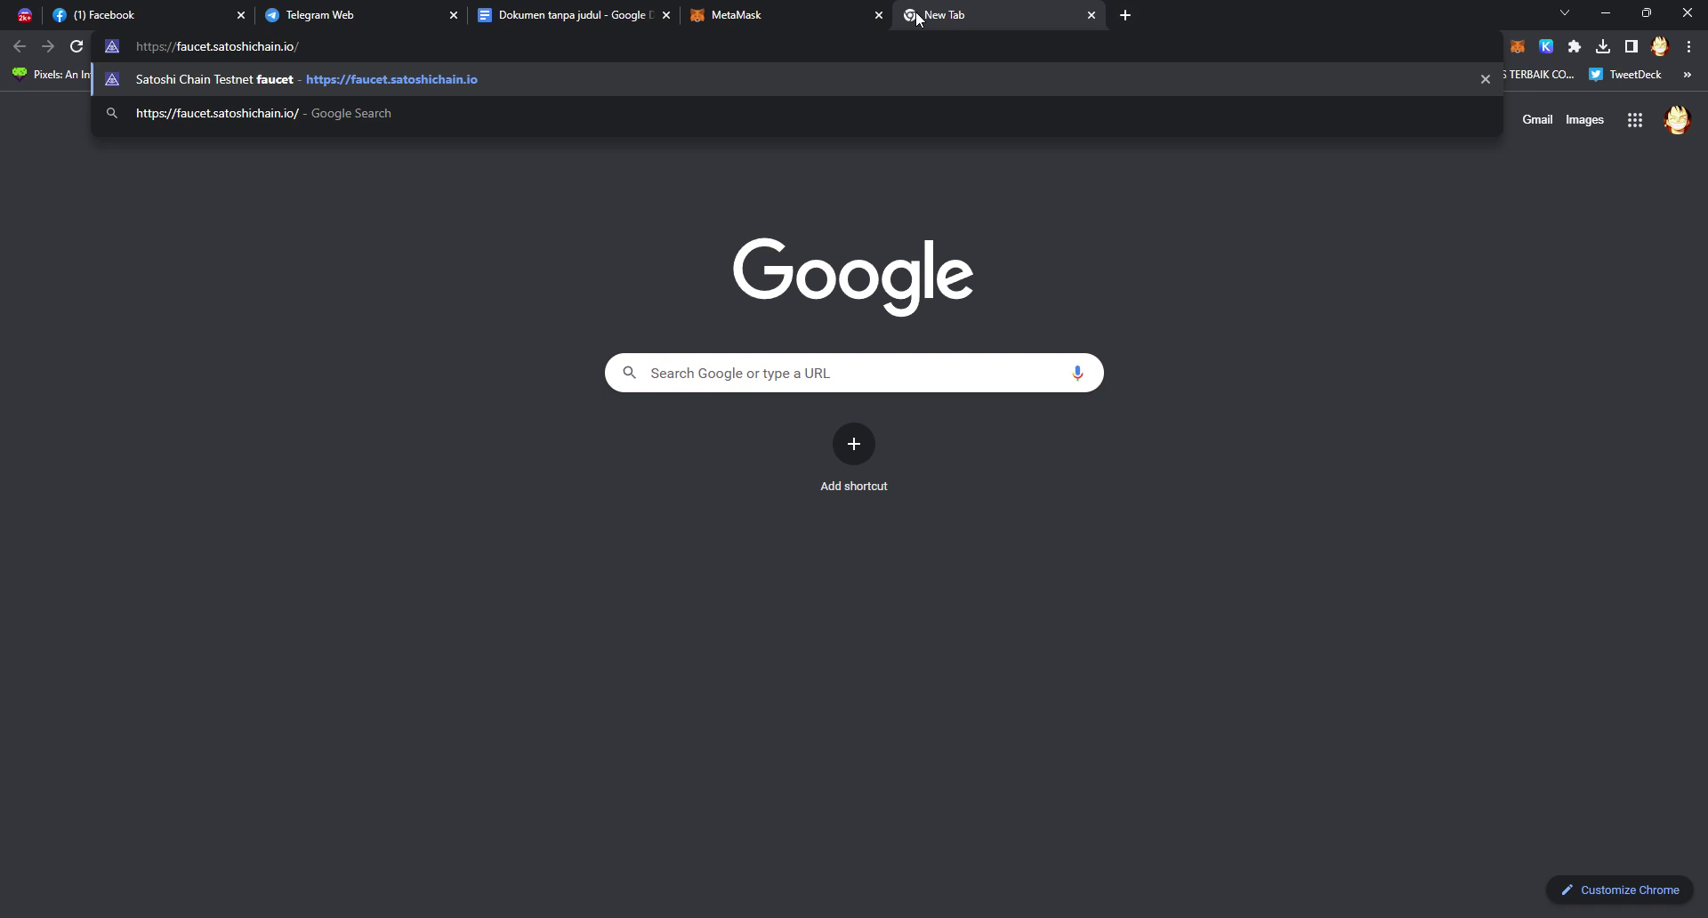
key(Return)
- Paste the copied wallet address into the Satoshi Chain Testnet faucet
click(795, 7)
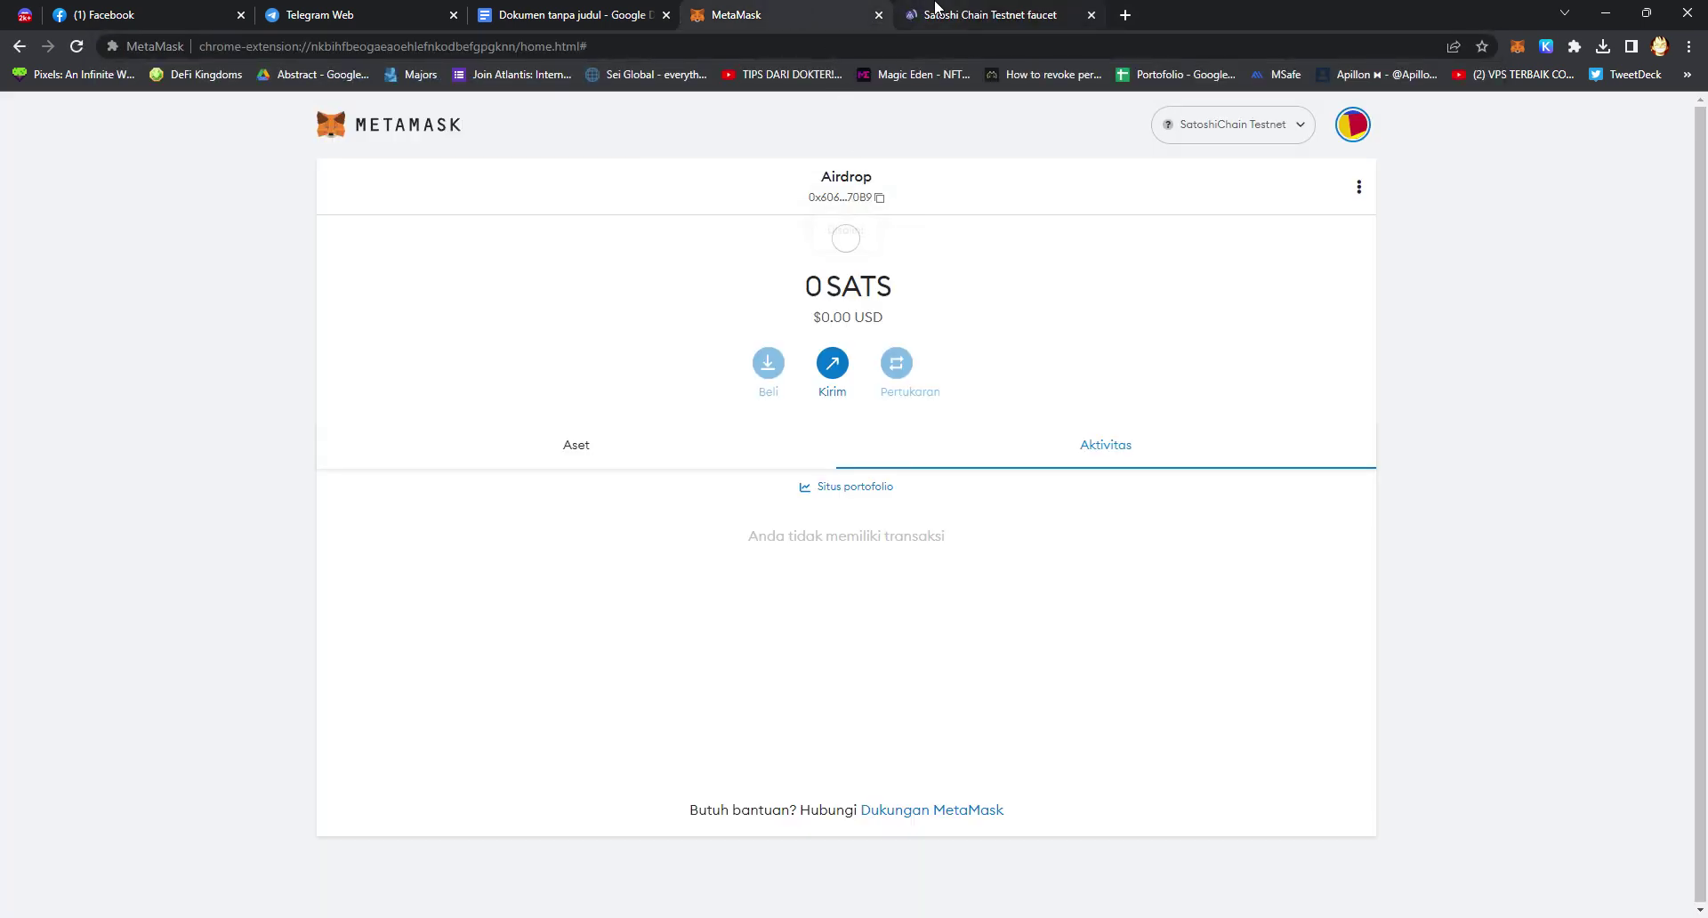
click(935, 9)
click(793, 401)
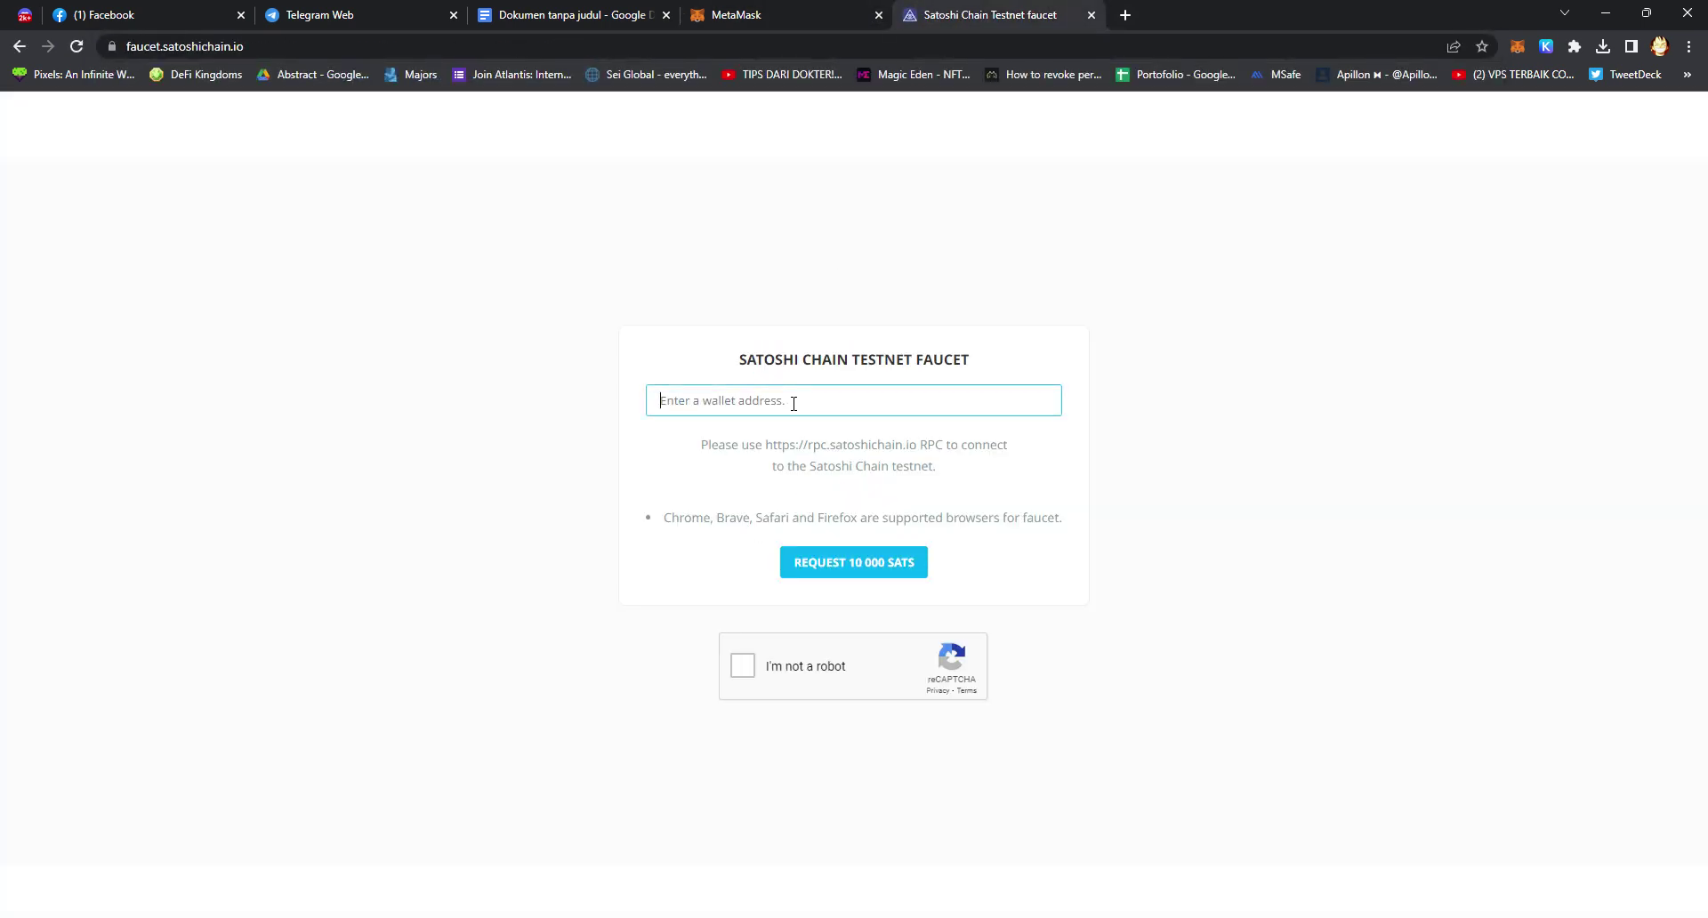
key(ctrl+v)
- Complete the reCAPTCHA by selecting the squares with buses, and request 10 000 SATS from the faucet
click(741, 671)
click(813, 636)
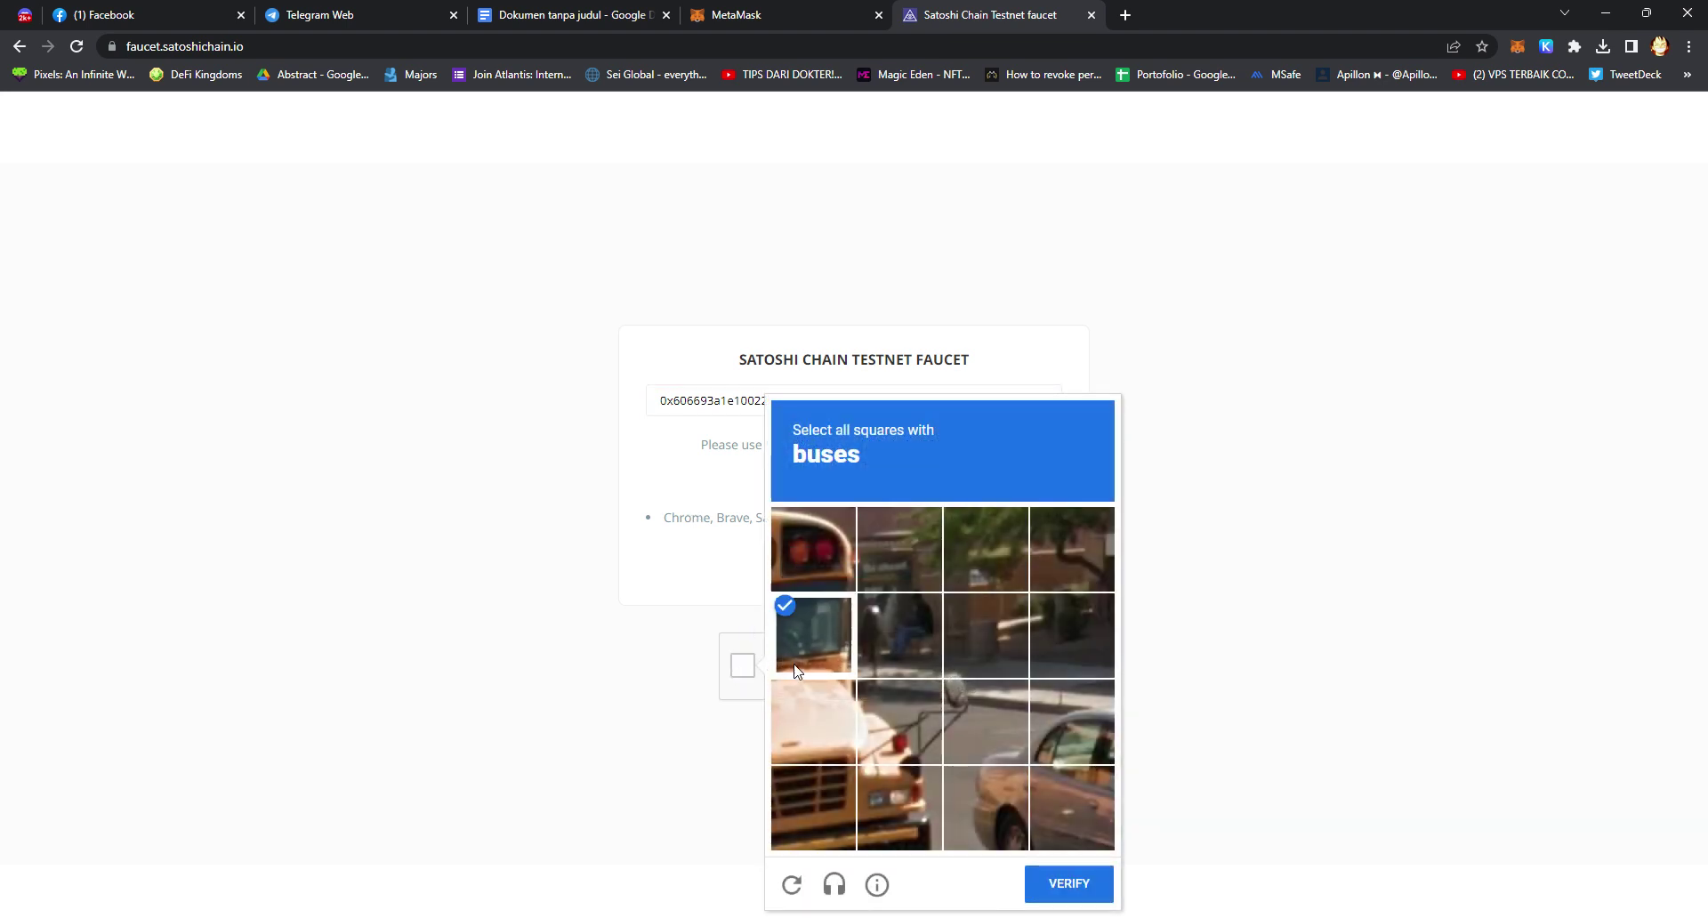
click(814, 722)
click(813, 807)
click(899, 808)
click(898, 722)
click(1060, 880)
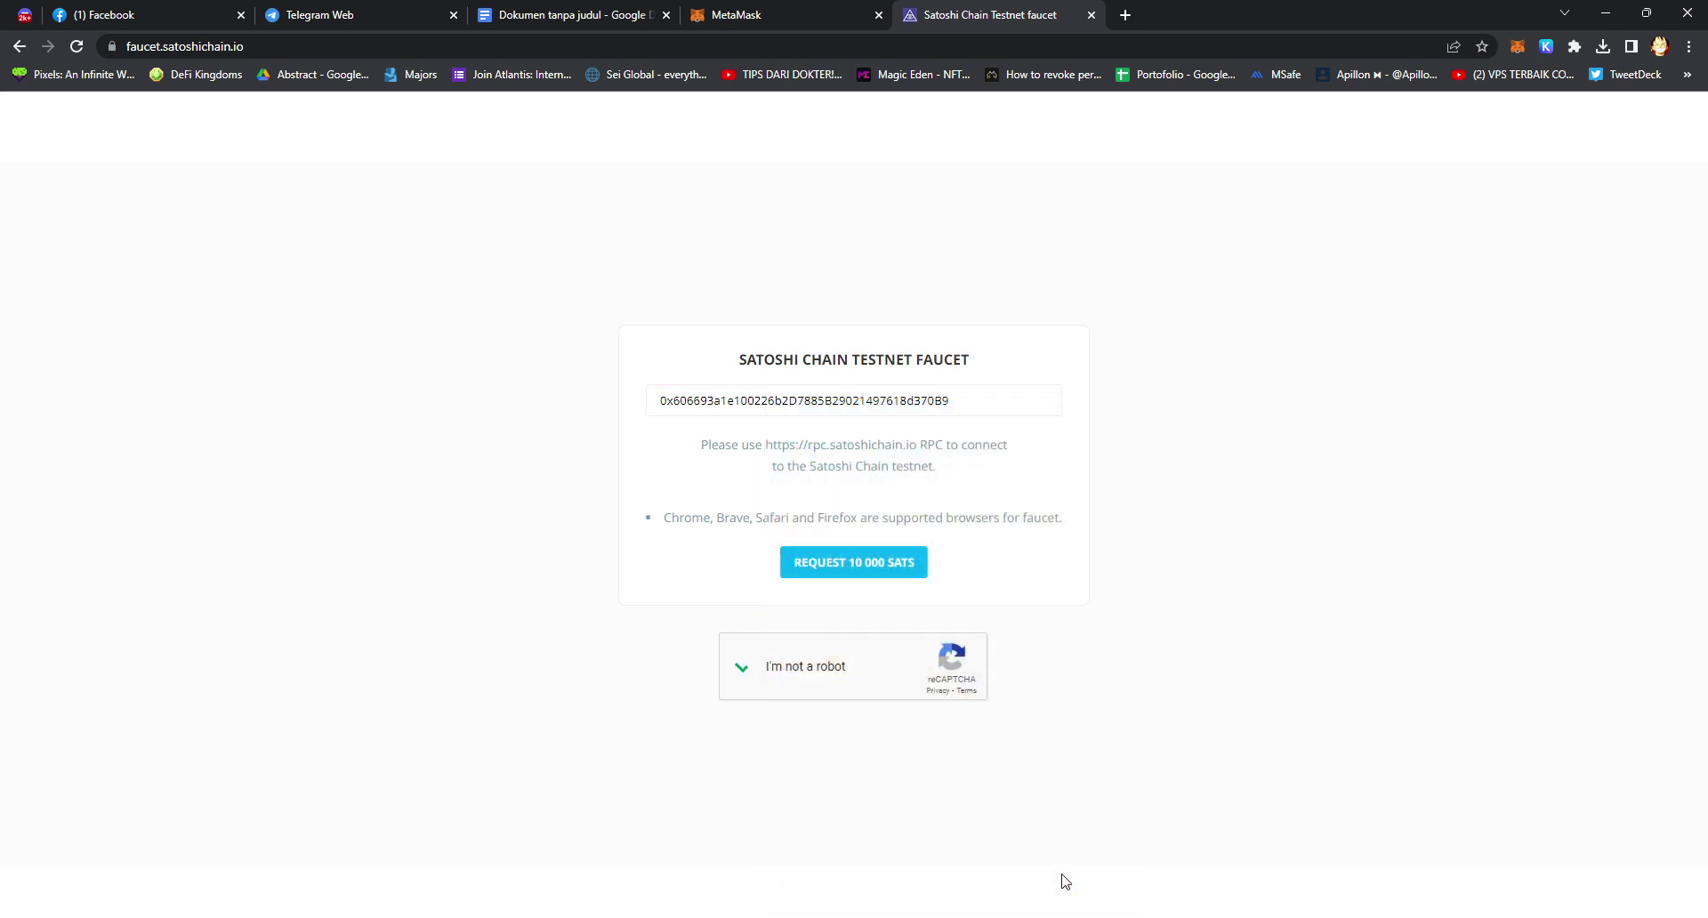
click(859, 563)
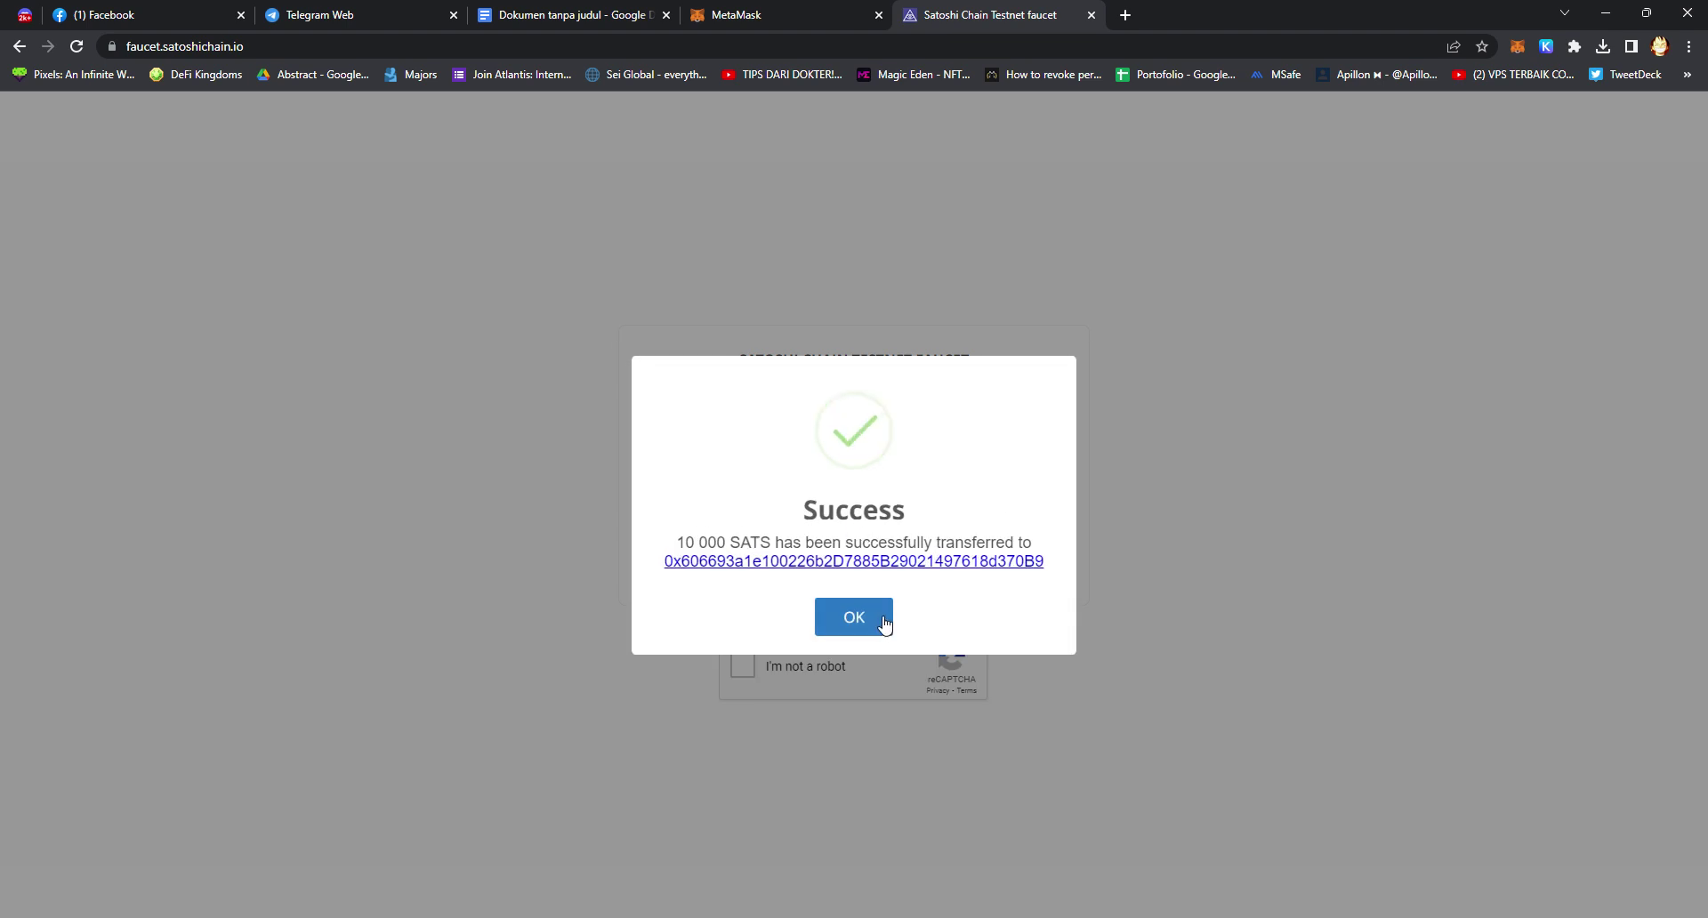
- View the faucet transfer in the block explorer, and dismiss the message on the faucet page
click(894, 564)
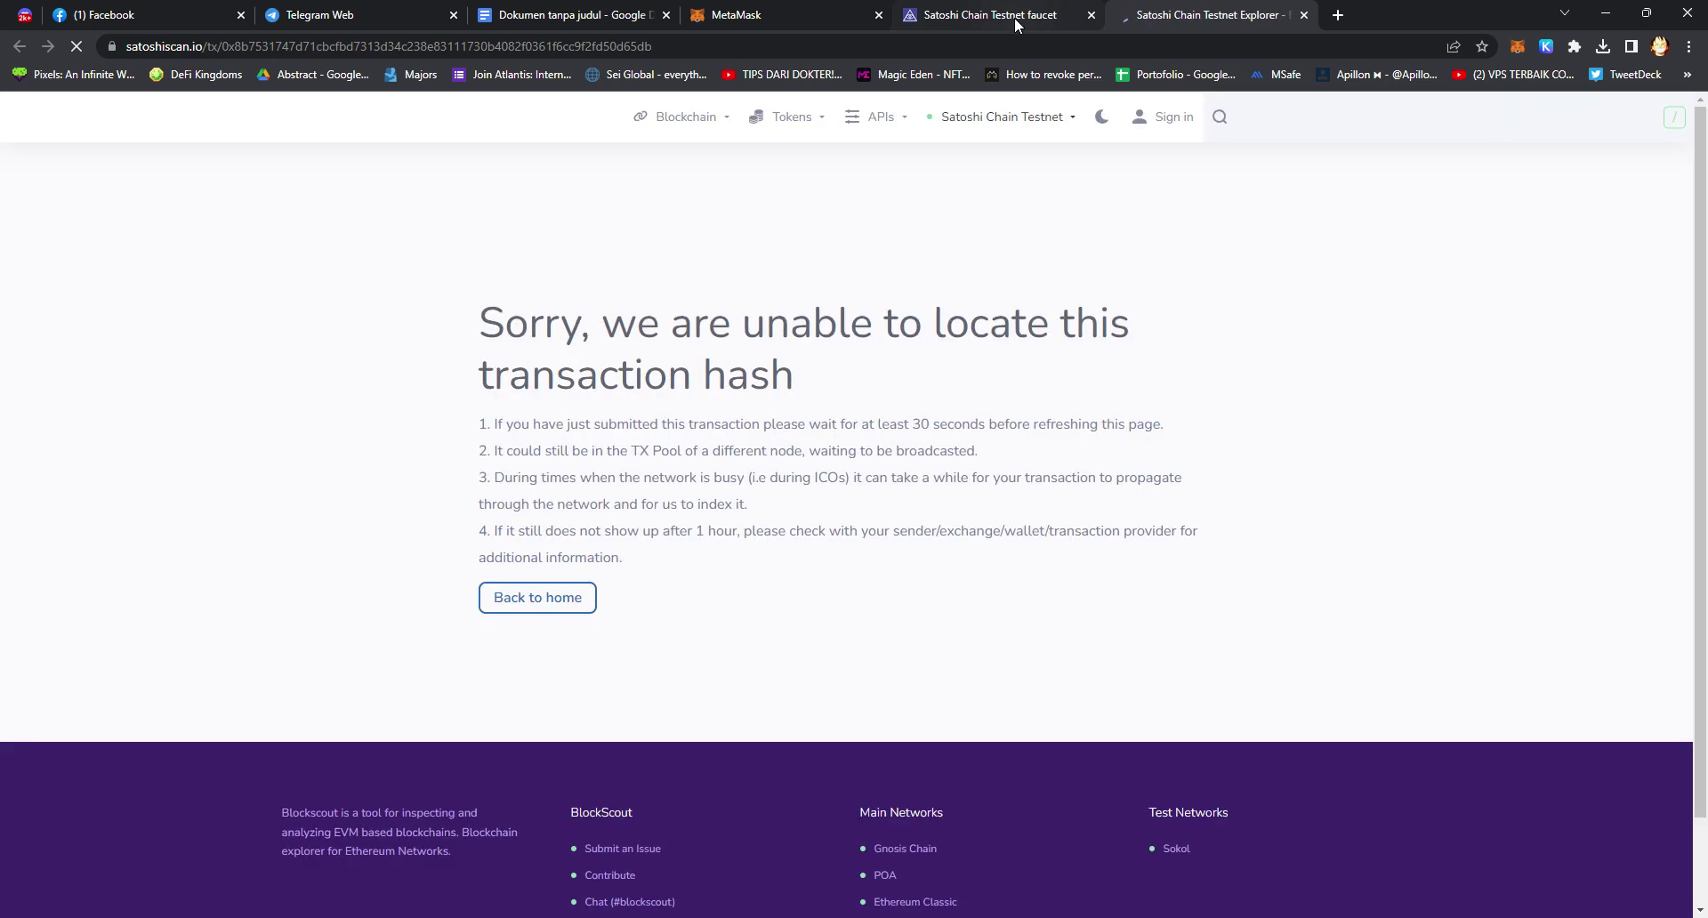
click(1014, 17)
click(868, 610)
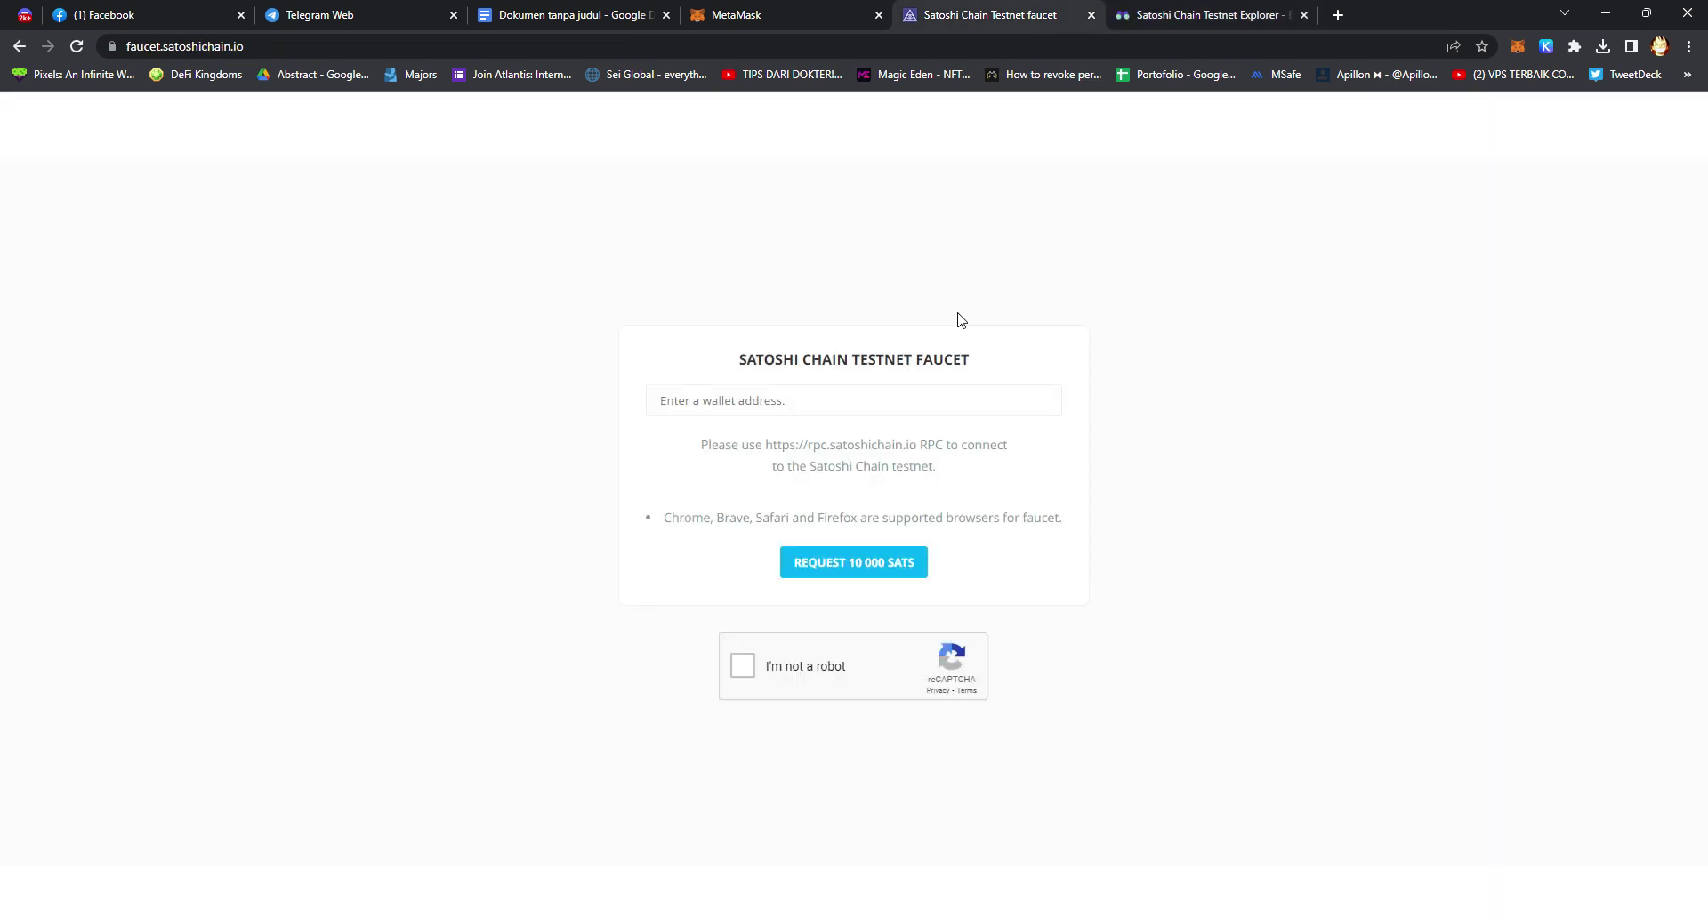
- Close the faucet and block explorer pages and check the SATS balance in MetaMask
click(1092, 17)
click(1091, 17)
drag(771, 286, 969, 283)
click(599, 15)
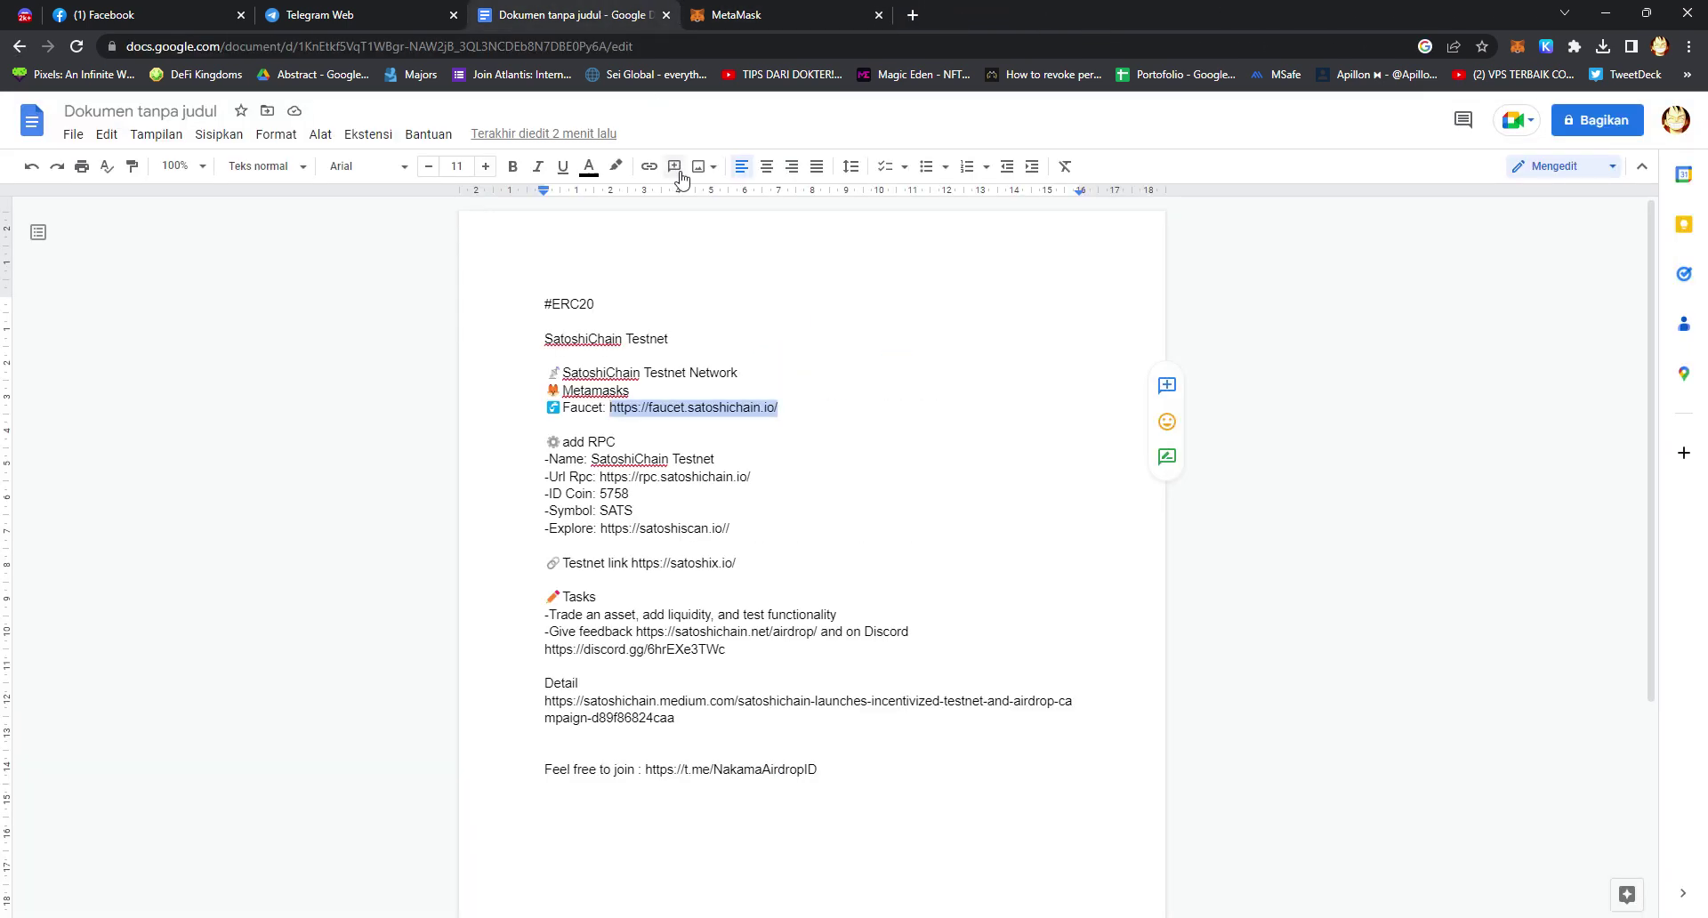
click(850, 461)
drag(738, 563, 641, 574)
key(ctrl+c)
key(ctrl+t)
key(ctrl+v)
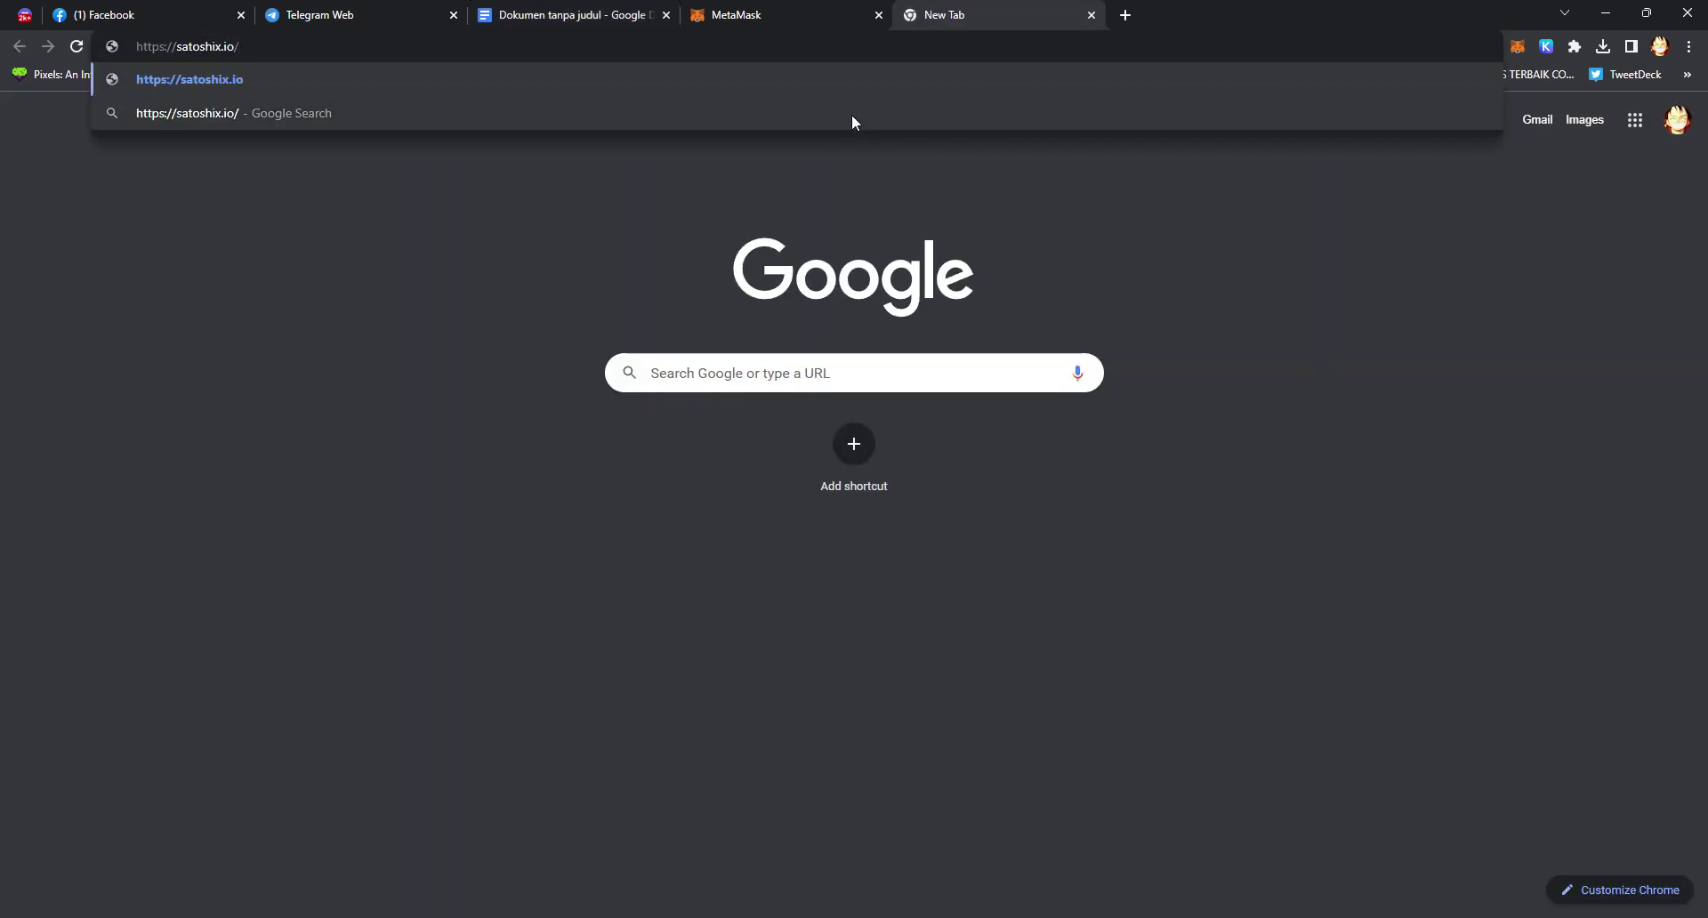
key(Return)
click(612, 12)
drag(612, 12, 821, 62)
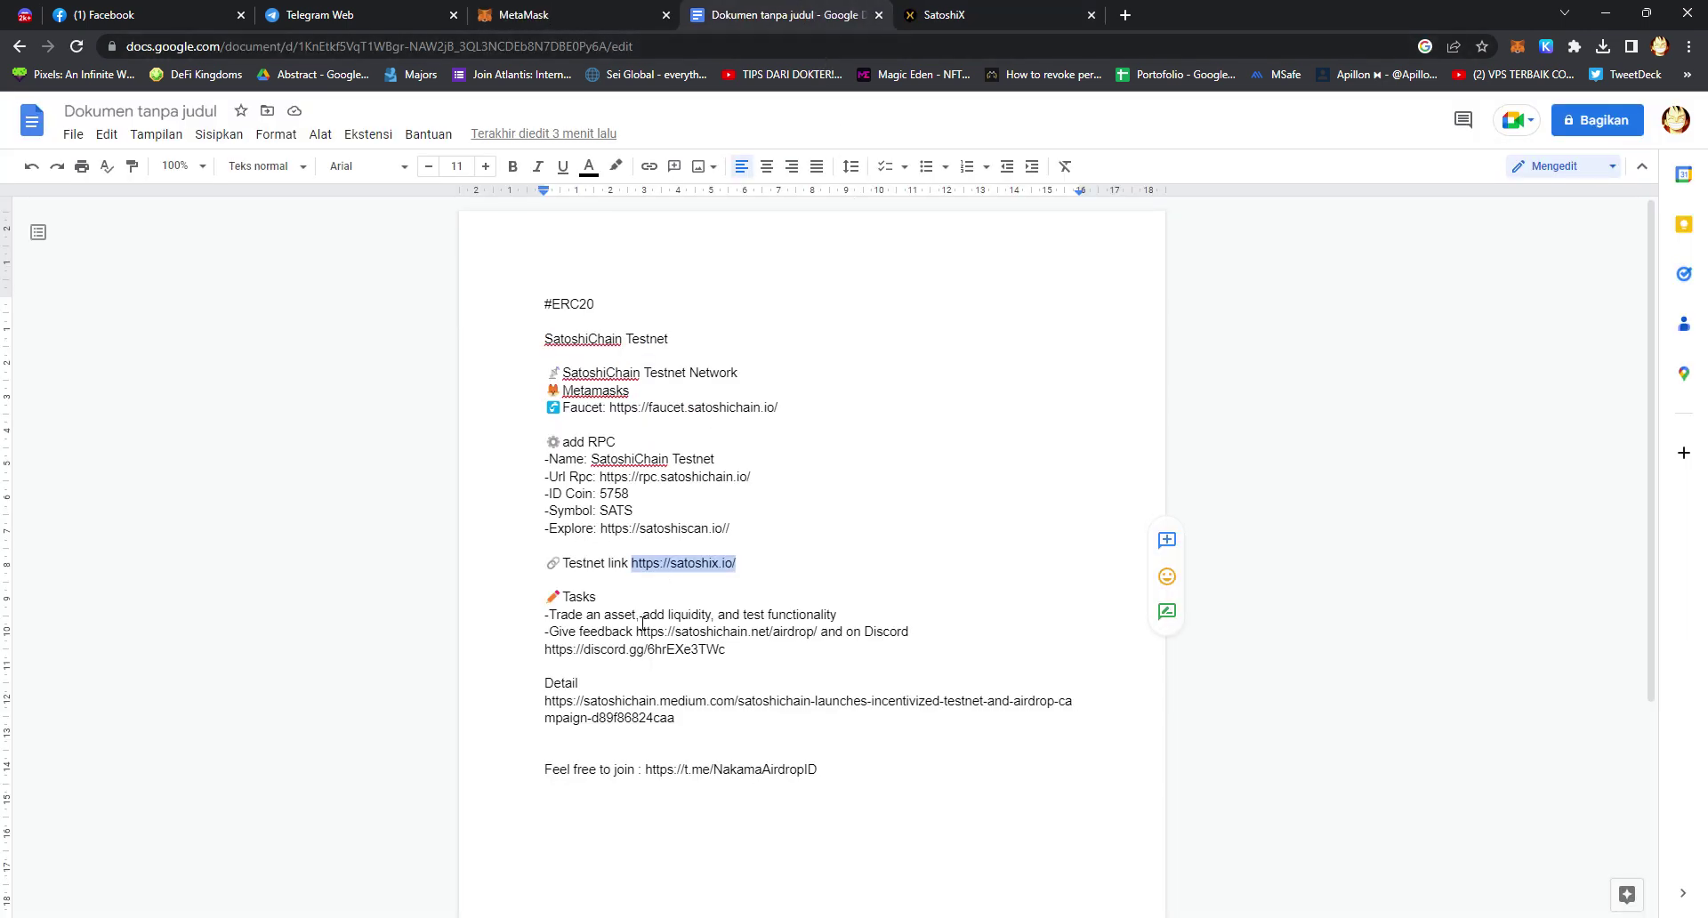
- Switch to the SatoshiX site and connect the wallet to it
click(956, 14)
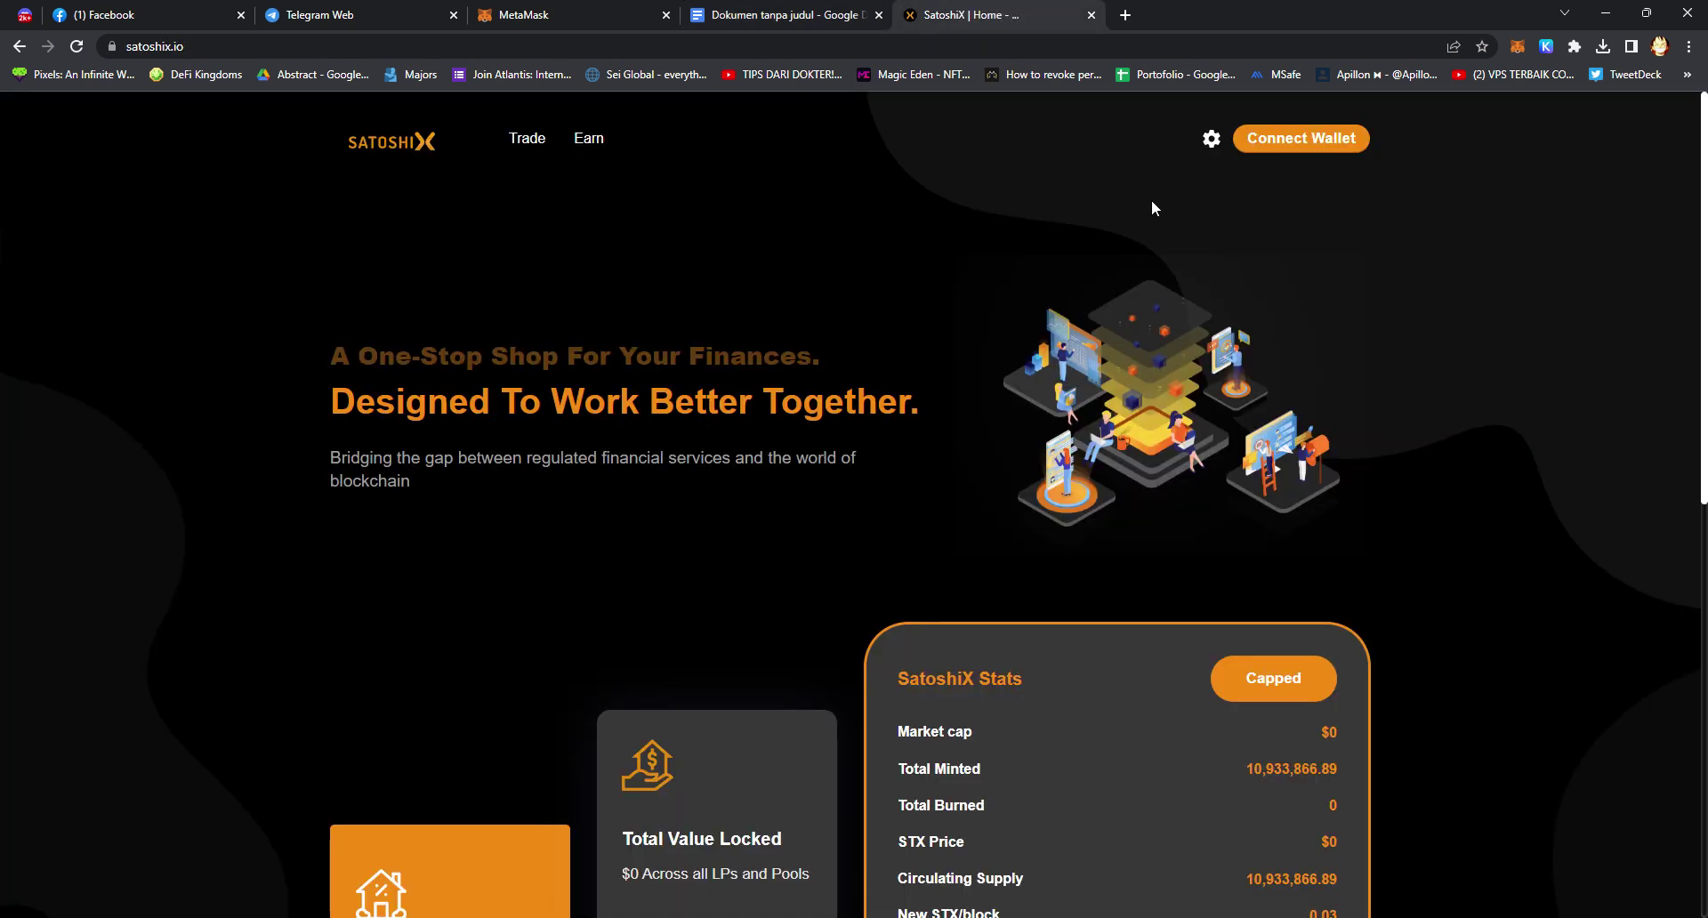
click(1301, 139)
click(774, 467)
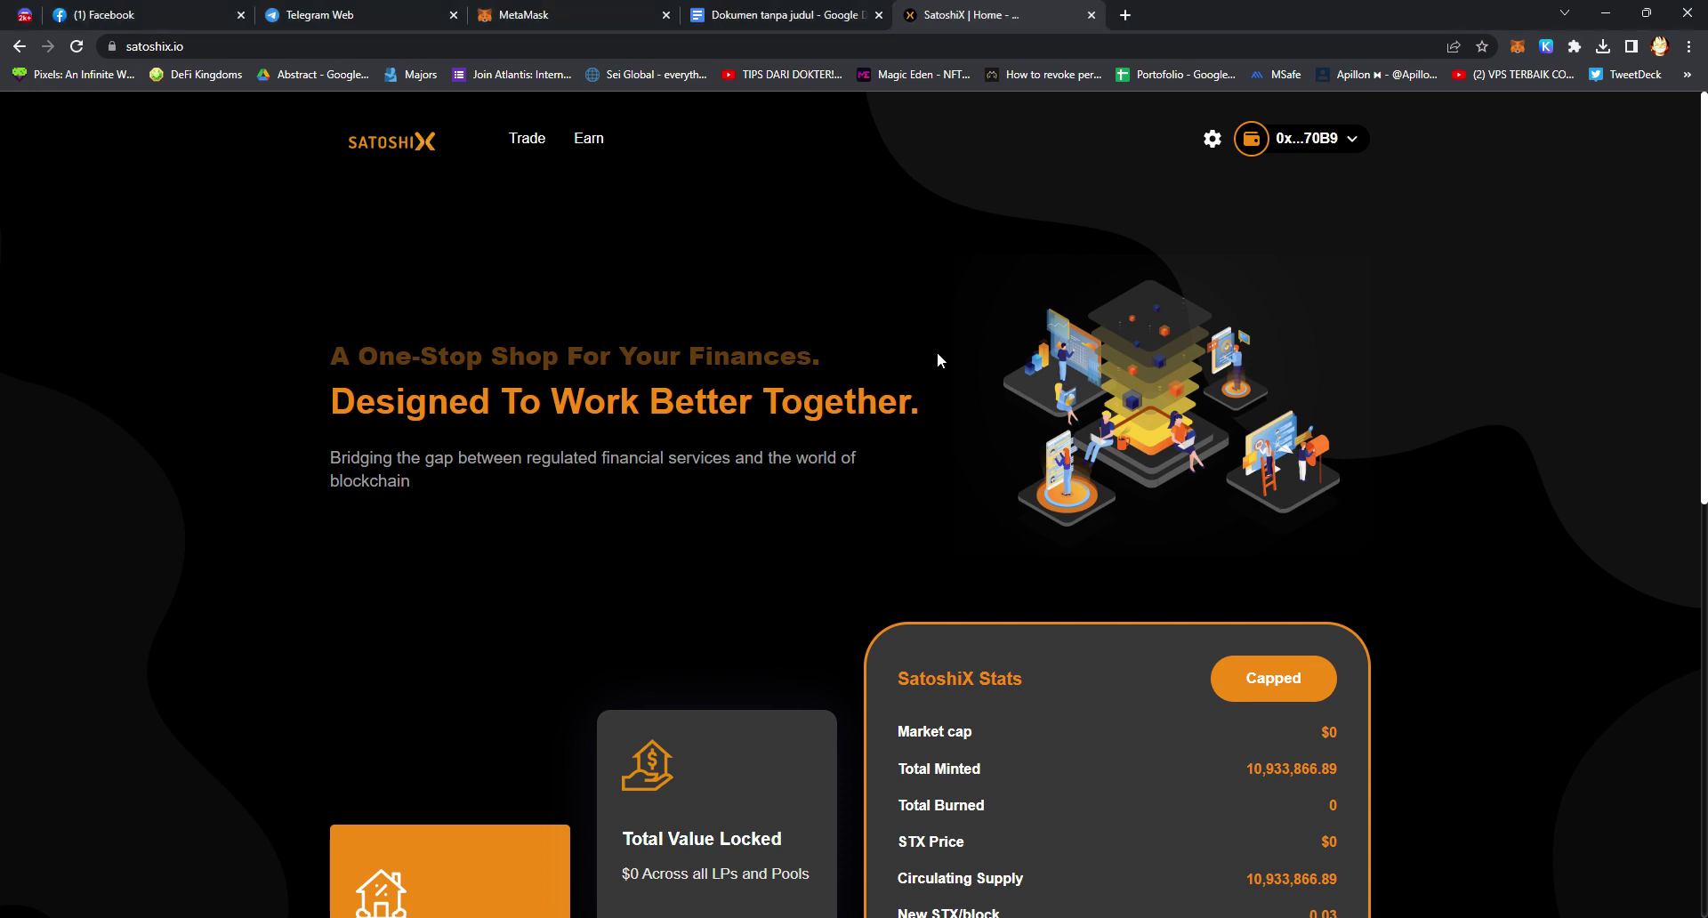
- Open the SatoshiX Exchange page and set its slippage tolerance to 0.1%
mouse_move(522, 165)
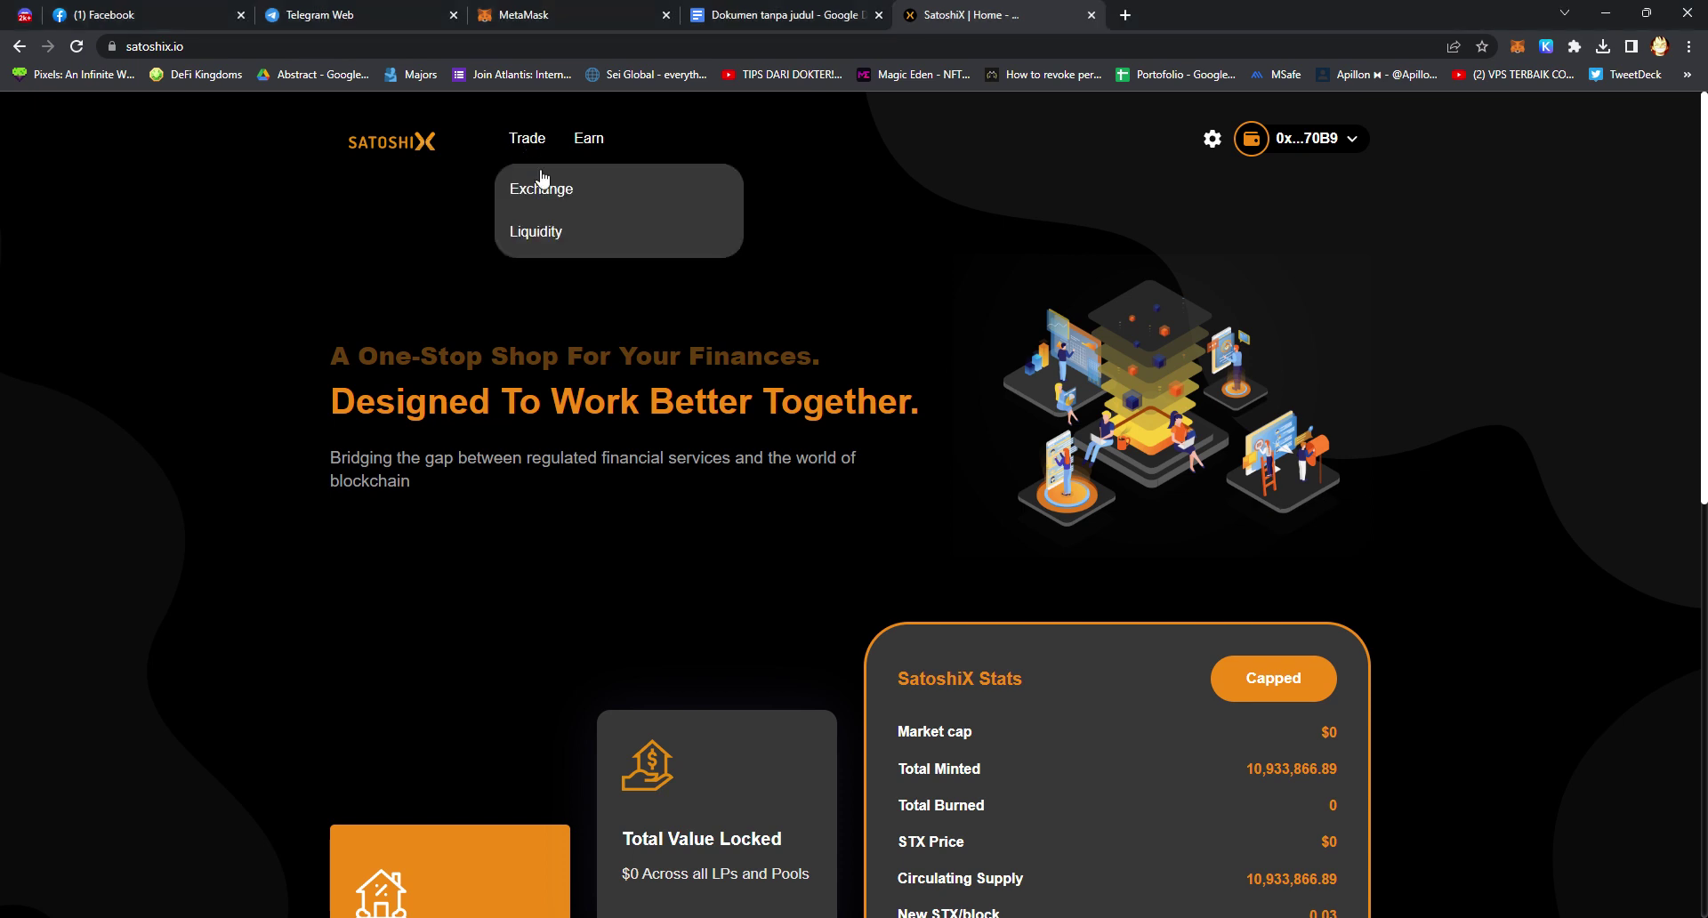
click(543, 188)
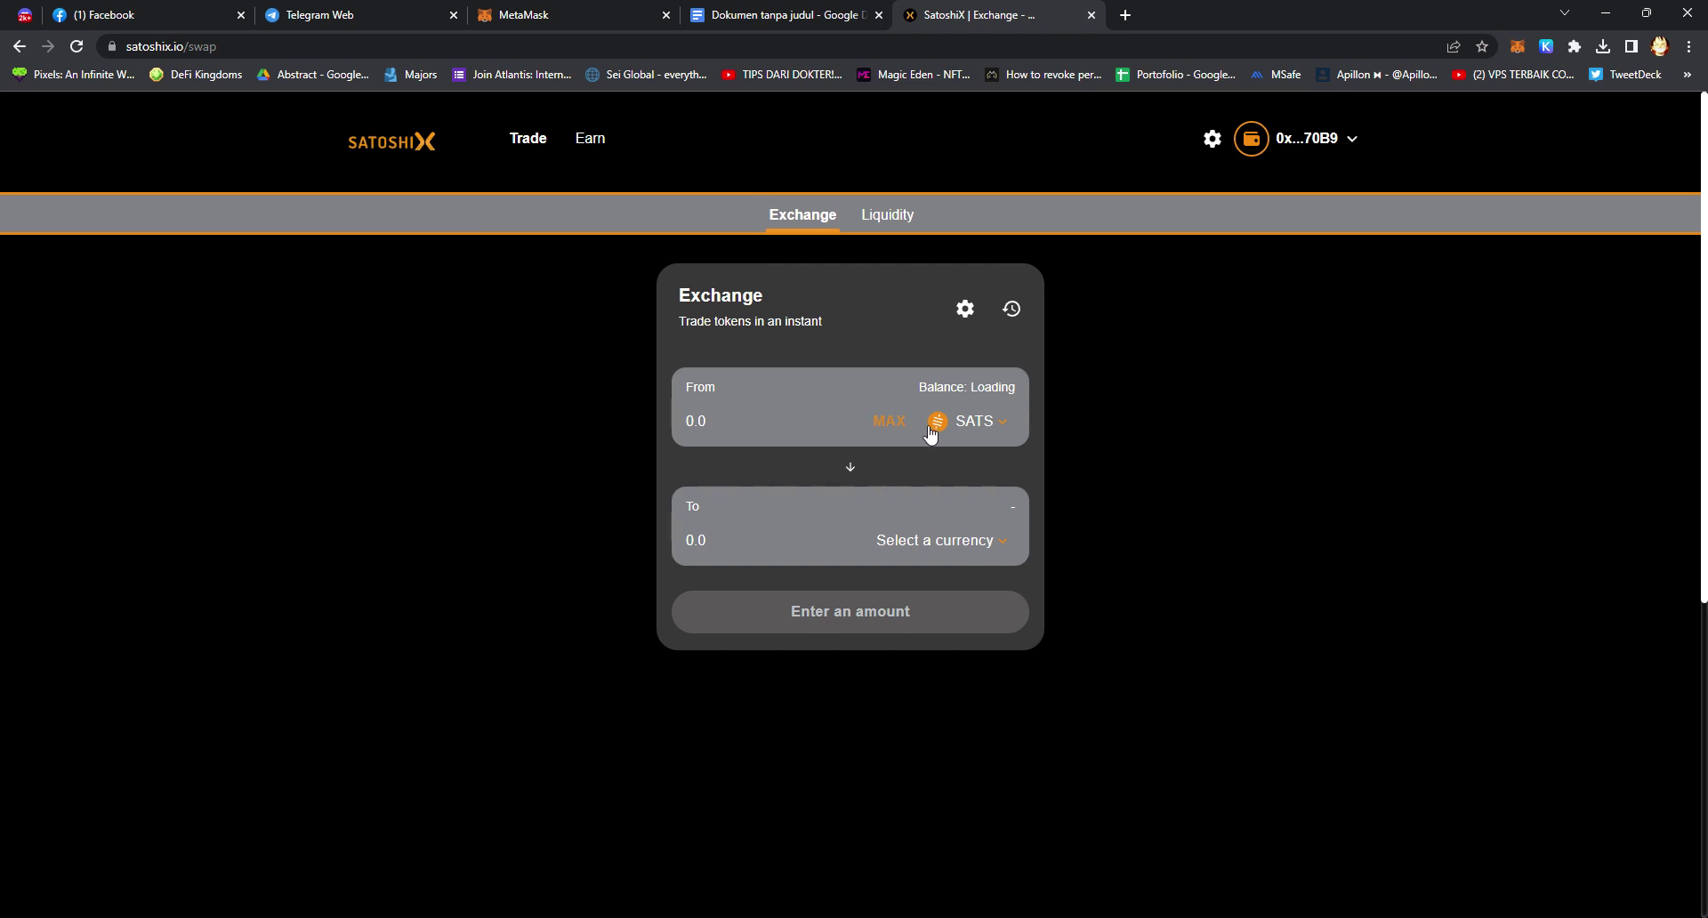
click(965, 309)
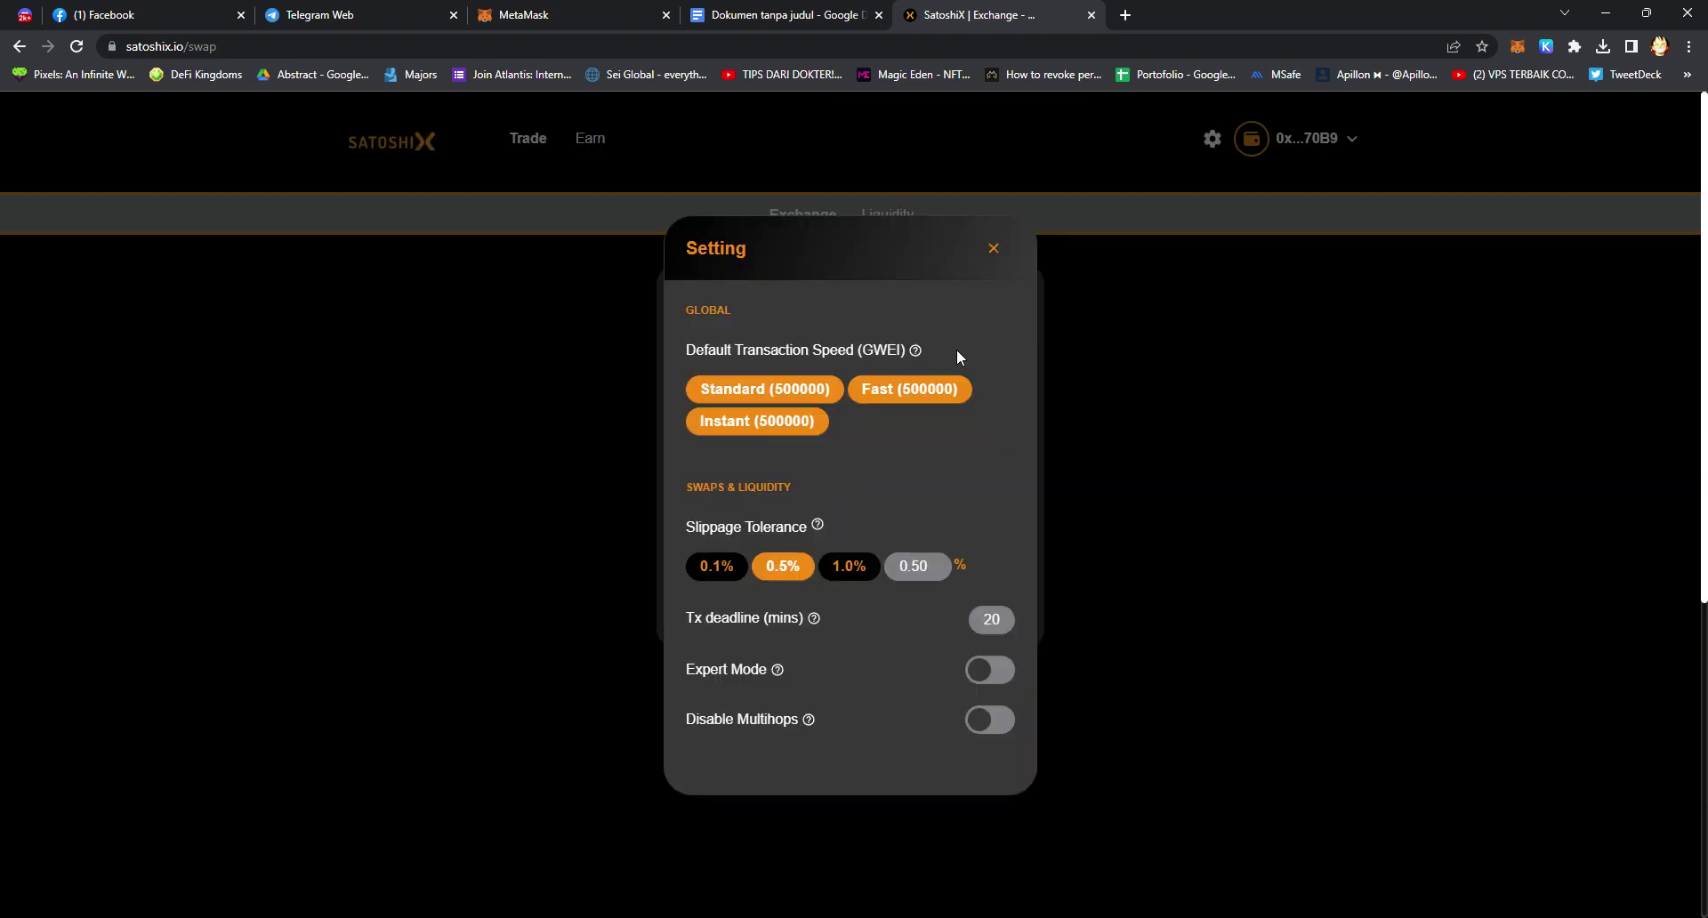
click(723, 566)
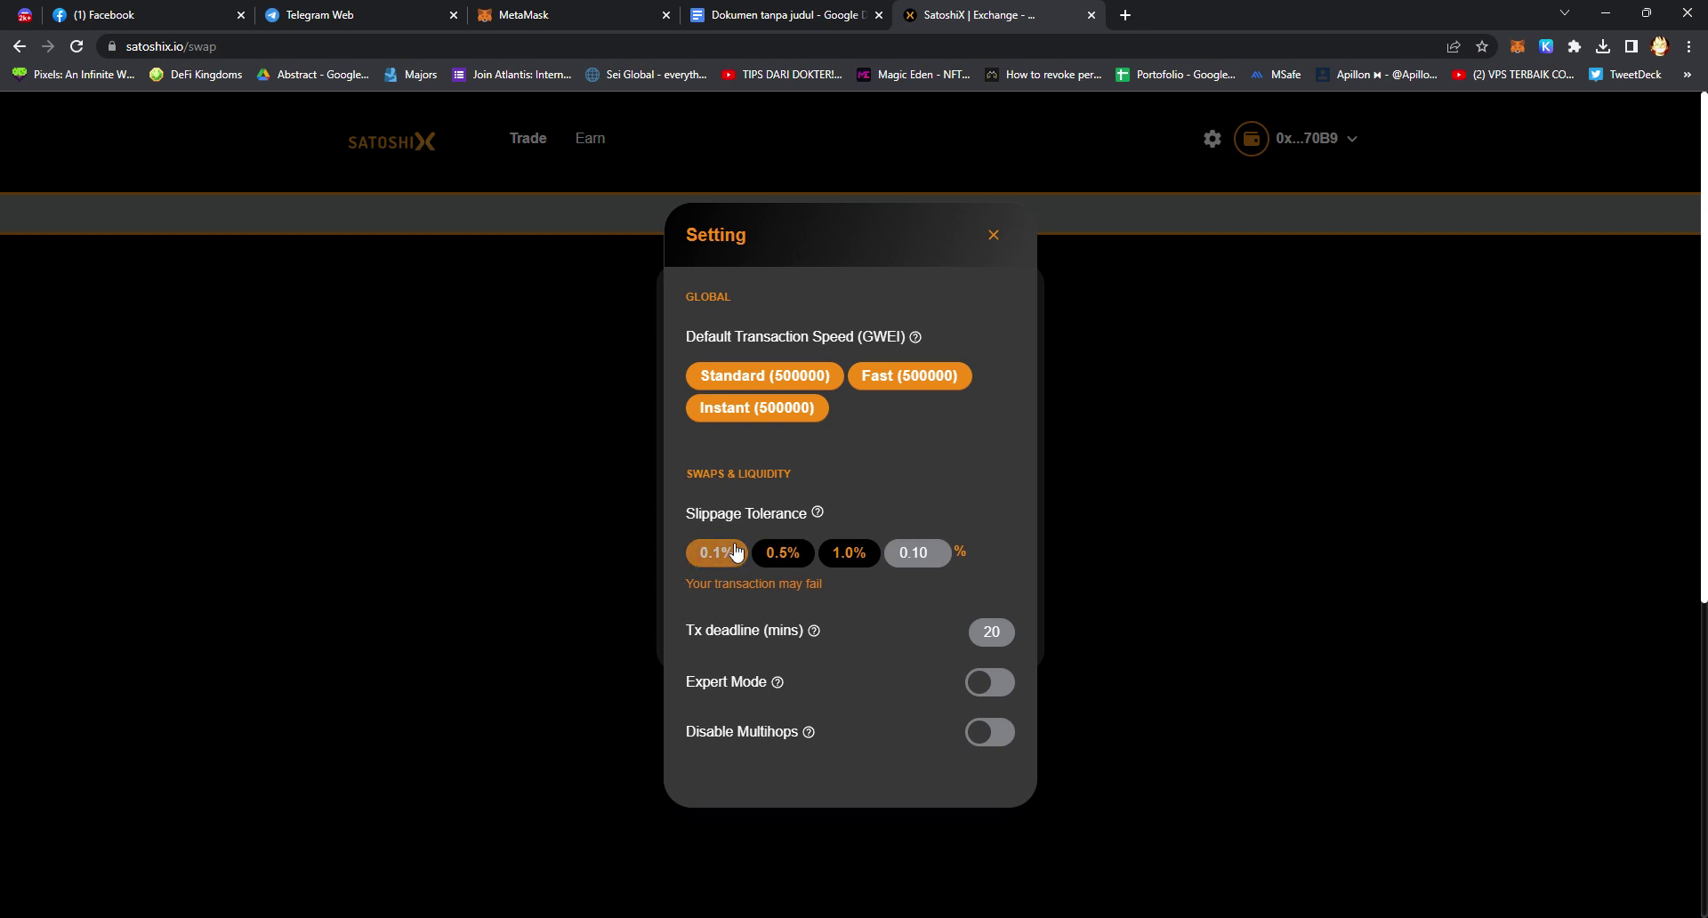
click(993, 235)
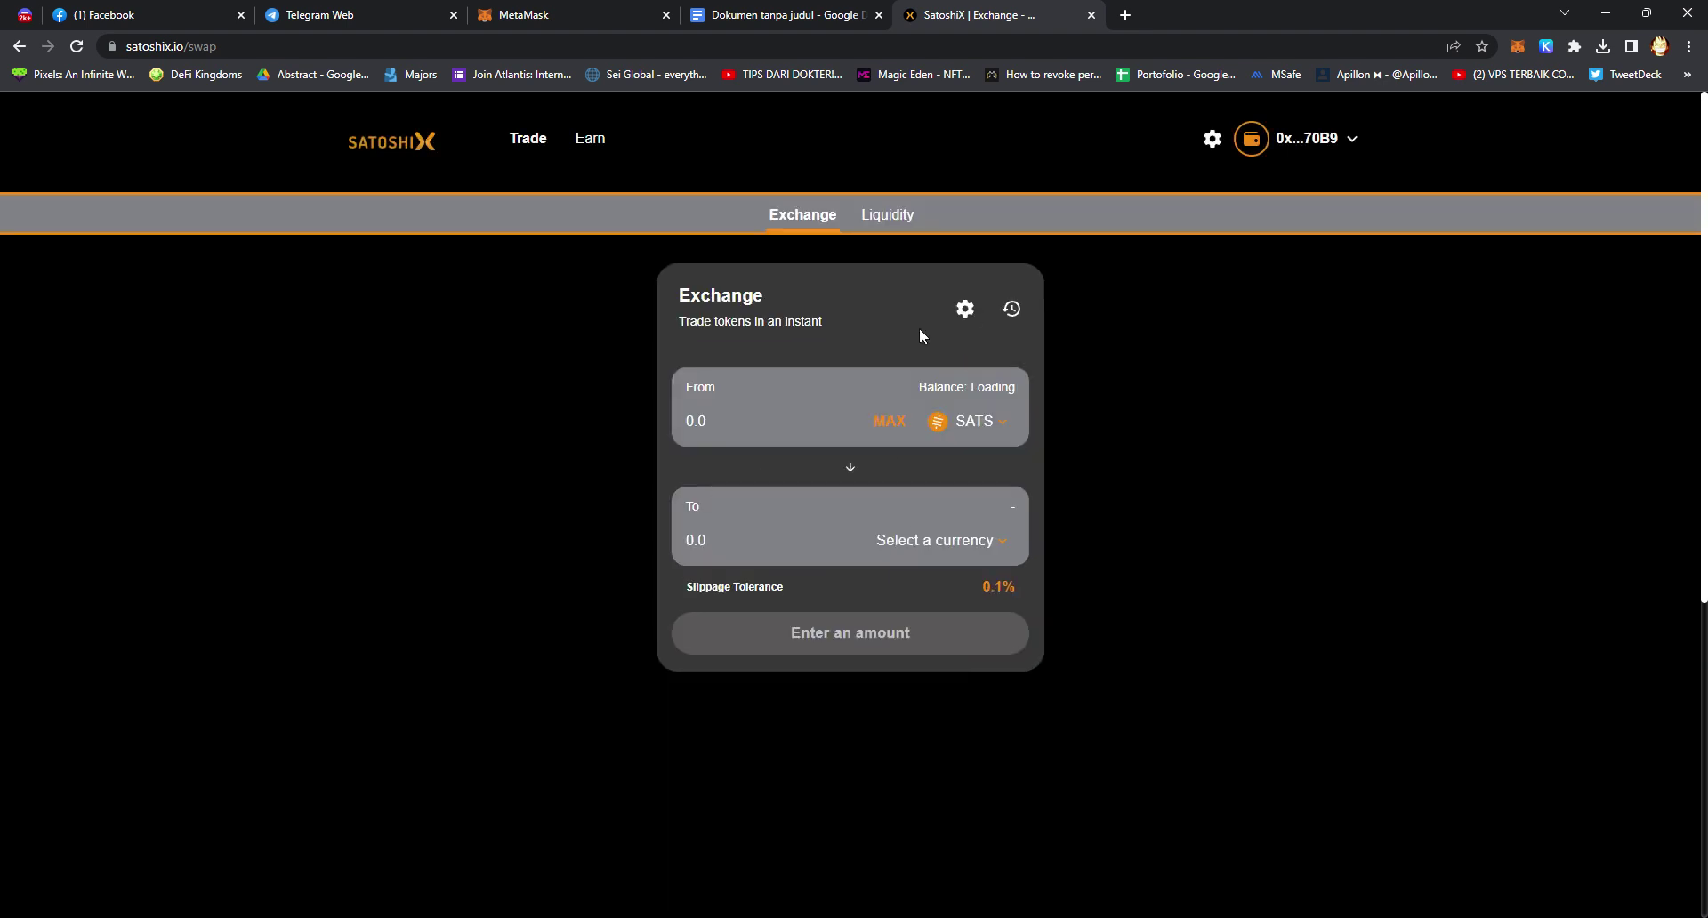
click(988, 546)
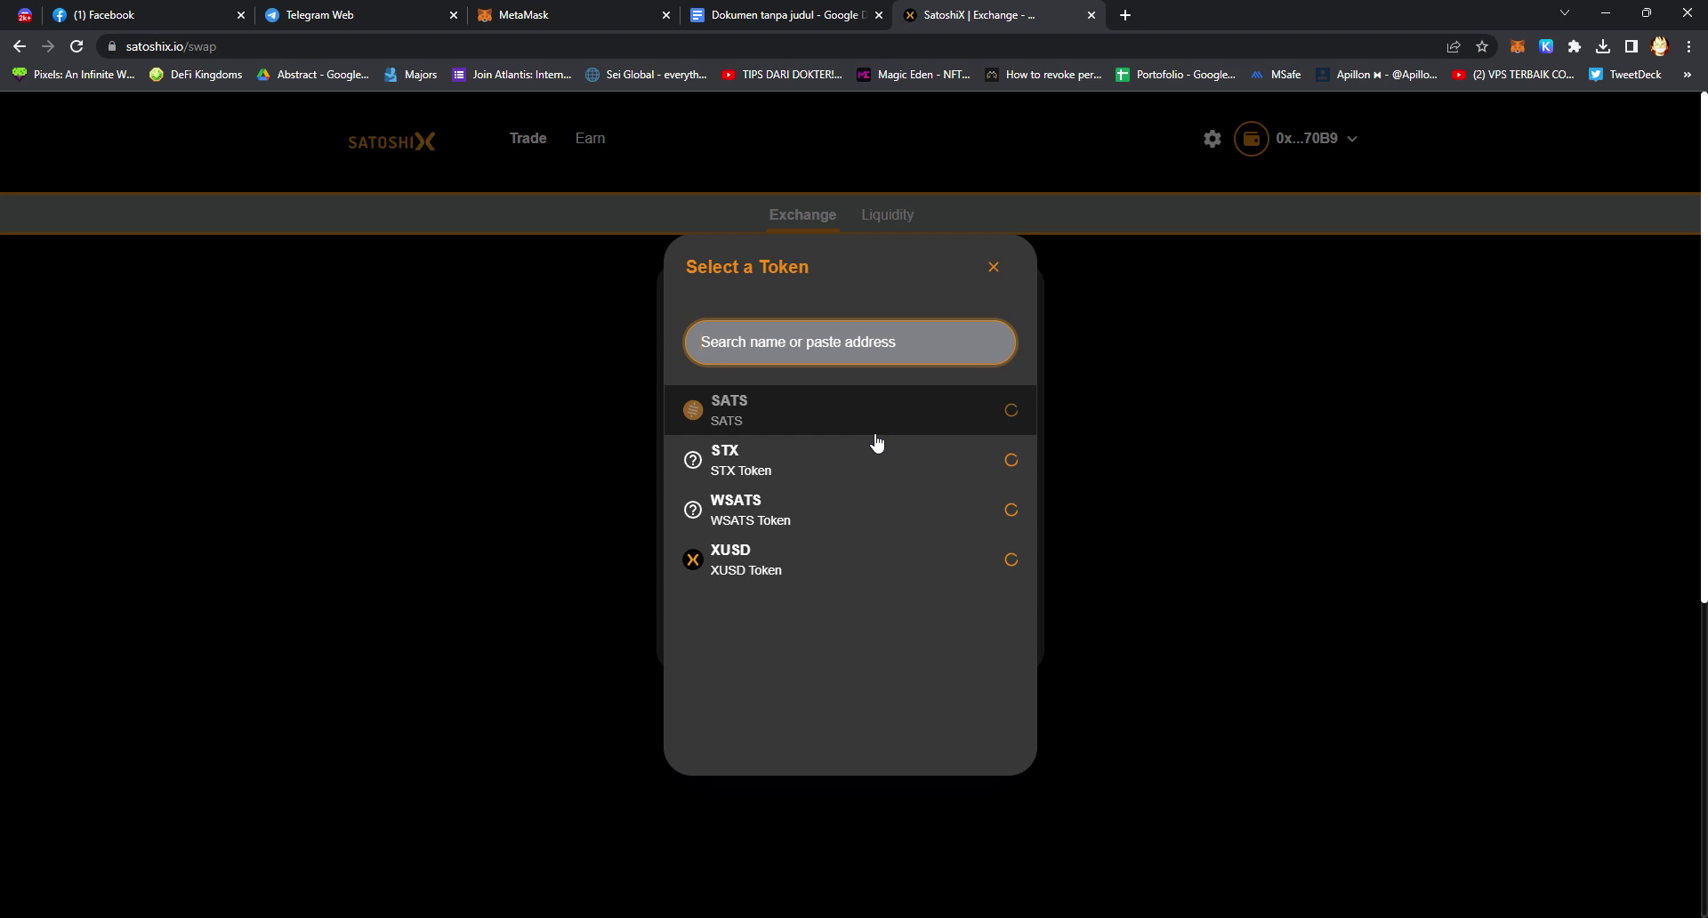
click(995, 267)
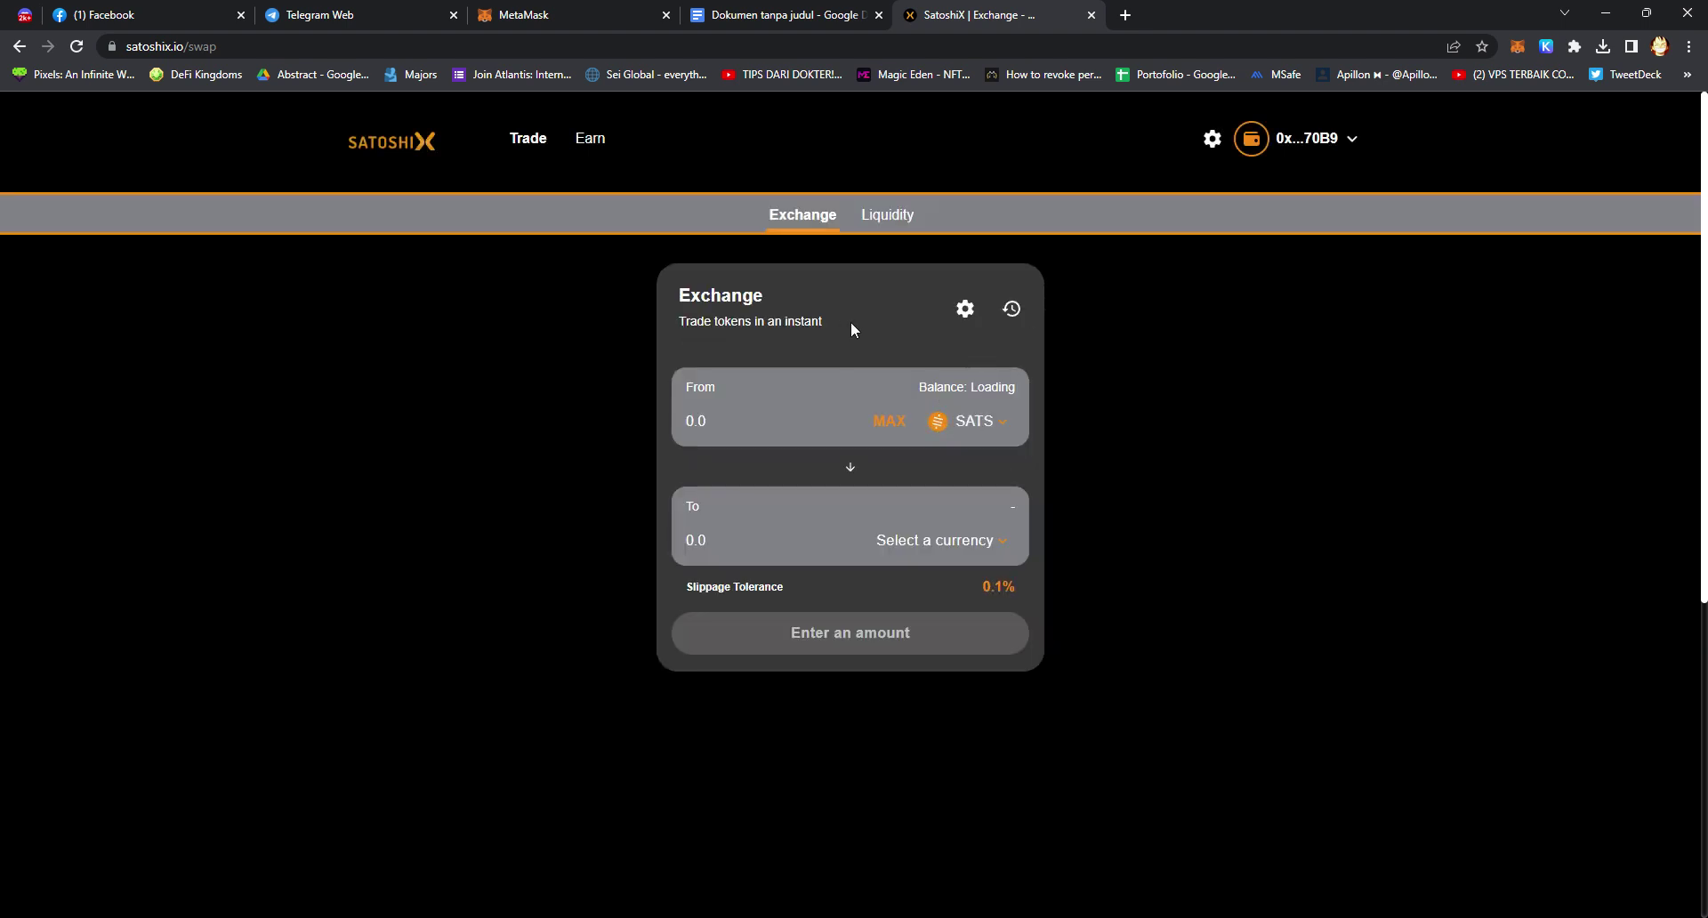
drag(915, 386, 1021, 388)
click(893, 345)
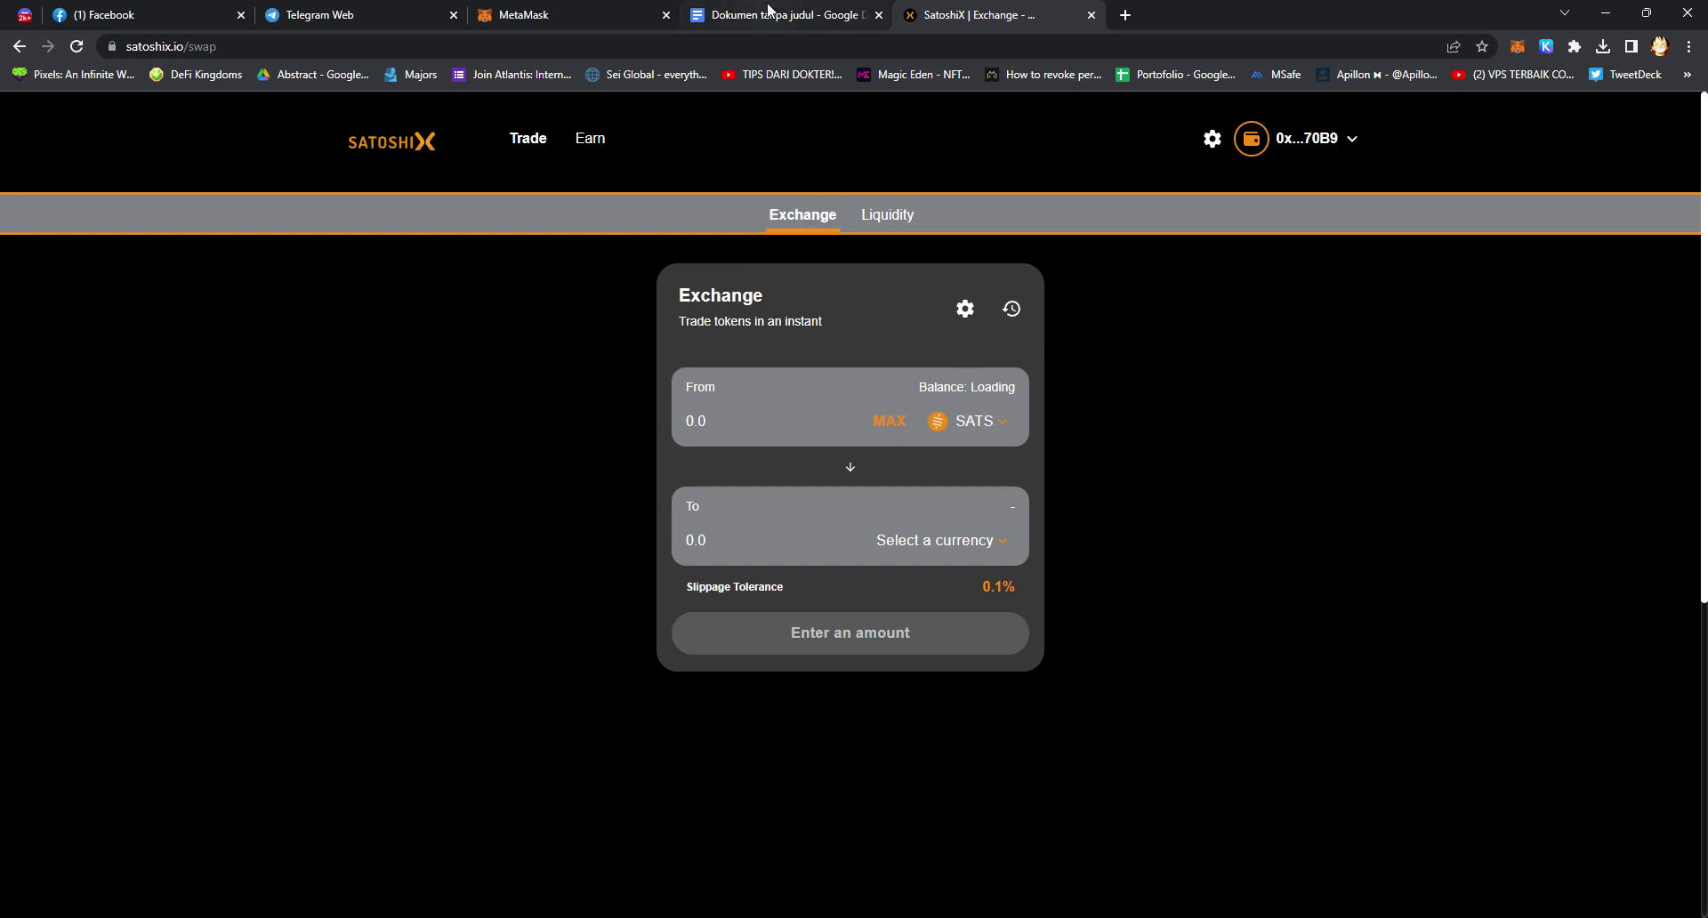
click(798, 10)
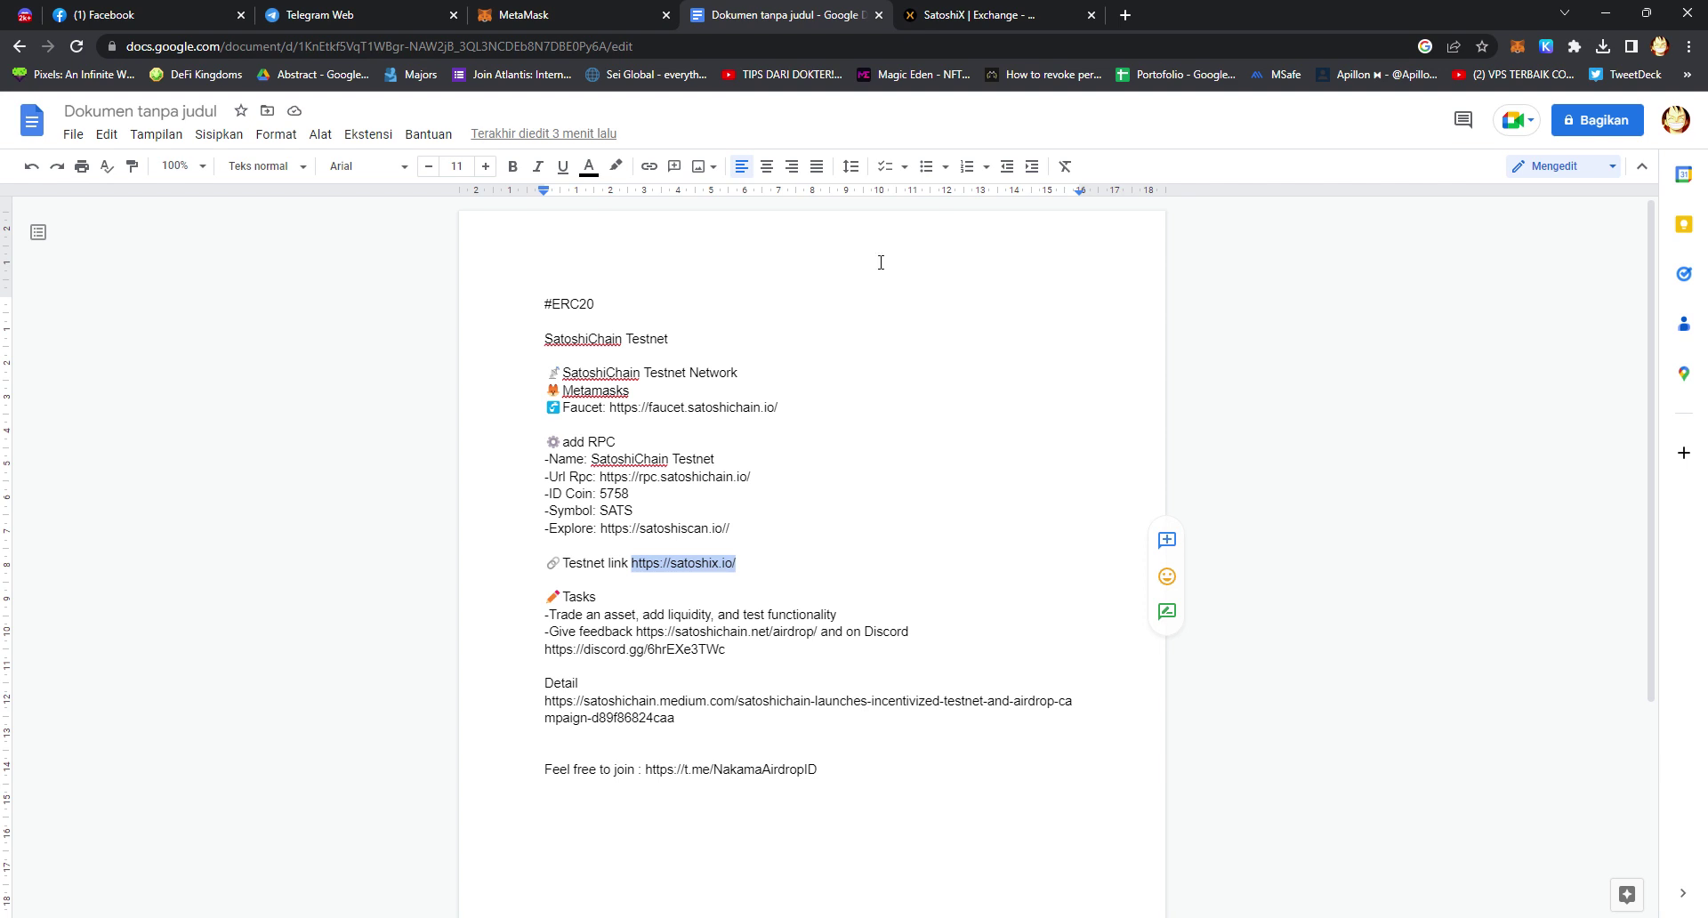
click(988, 14)
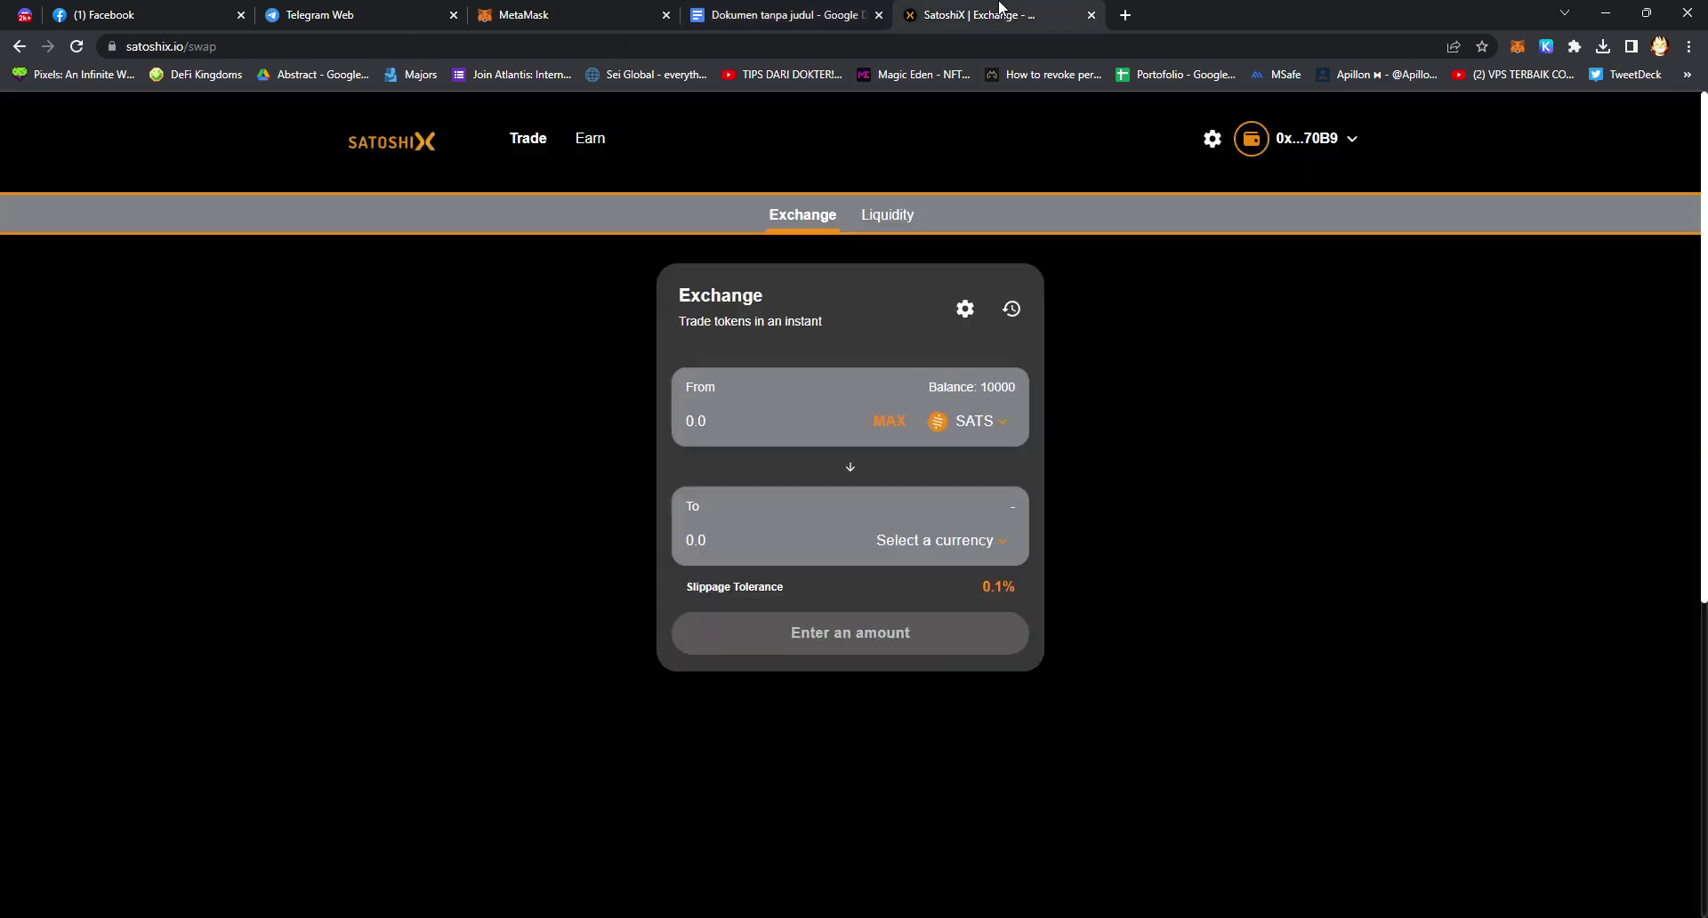
- Choose STX as the token to receive, enter 10 SATS, and confirm the swap on the exchange
click(961, 546)
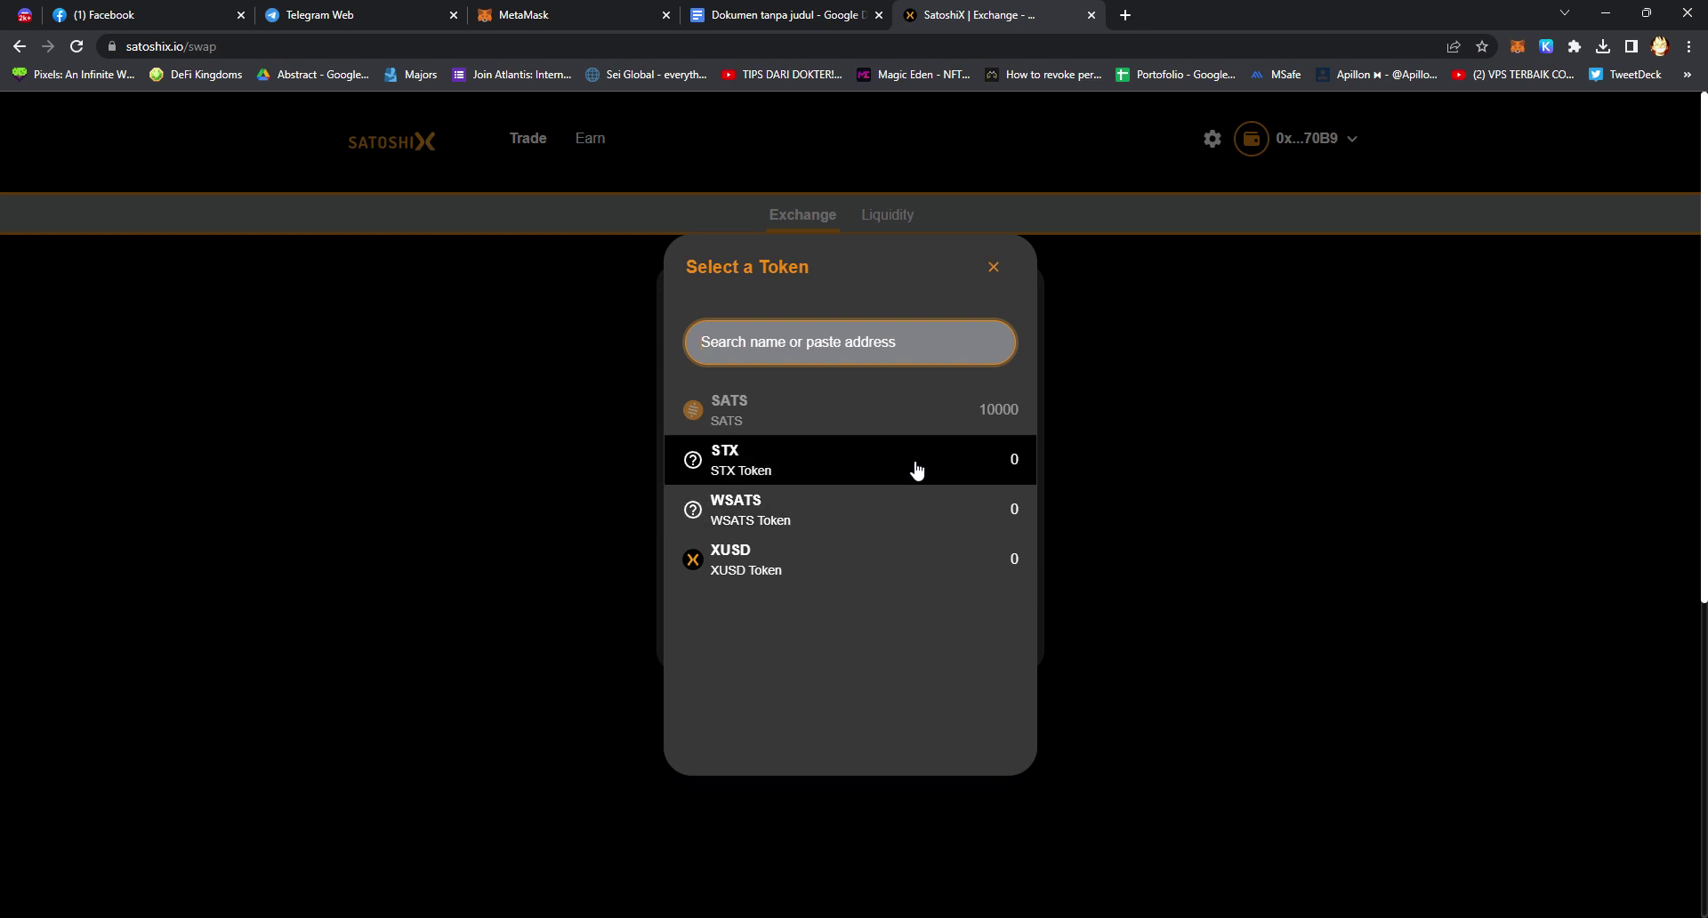
click(913, 475)
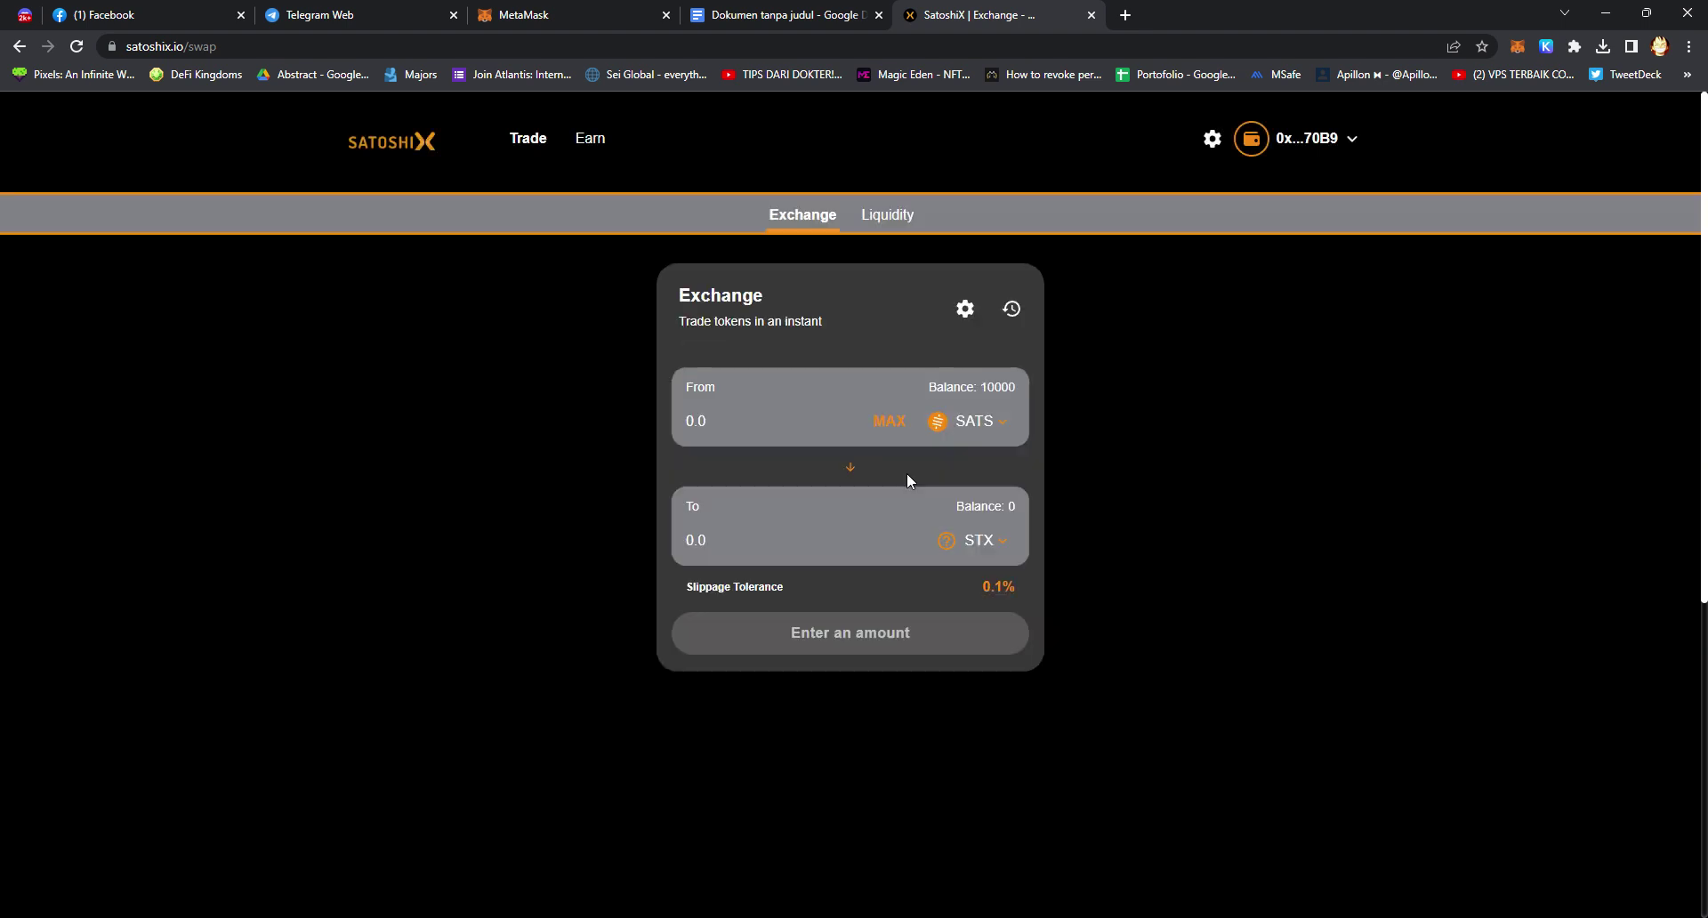
click(773, 424)
text(10)
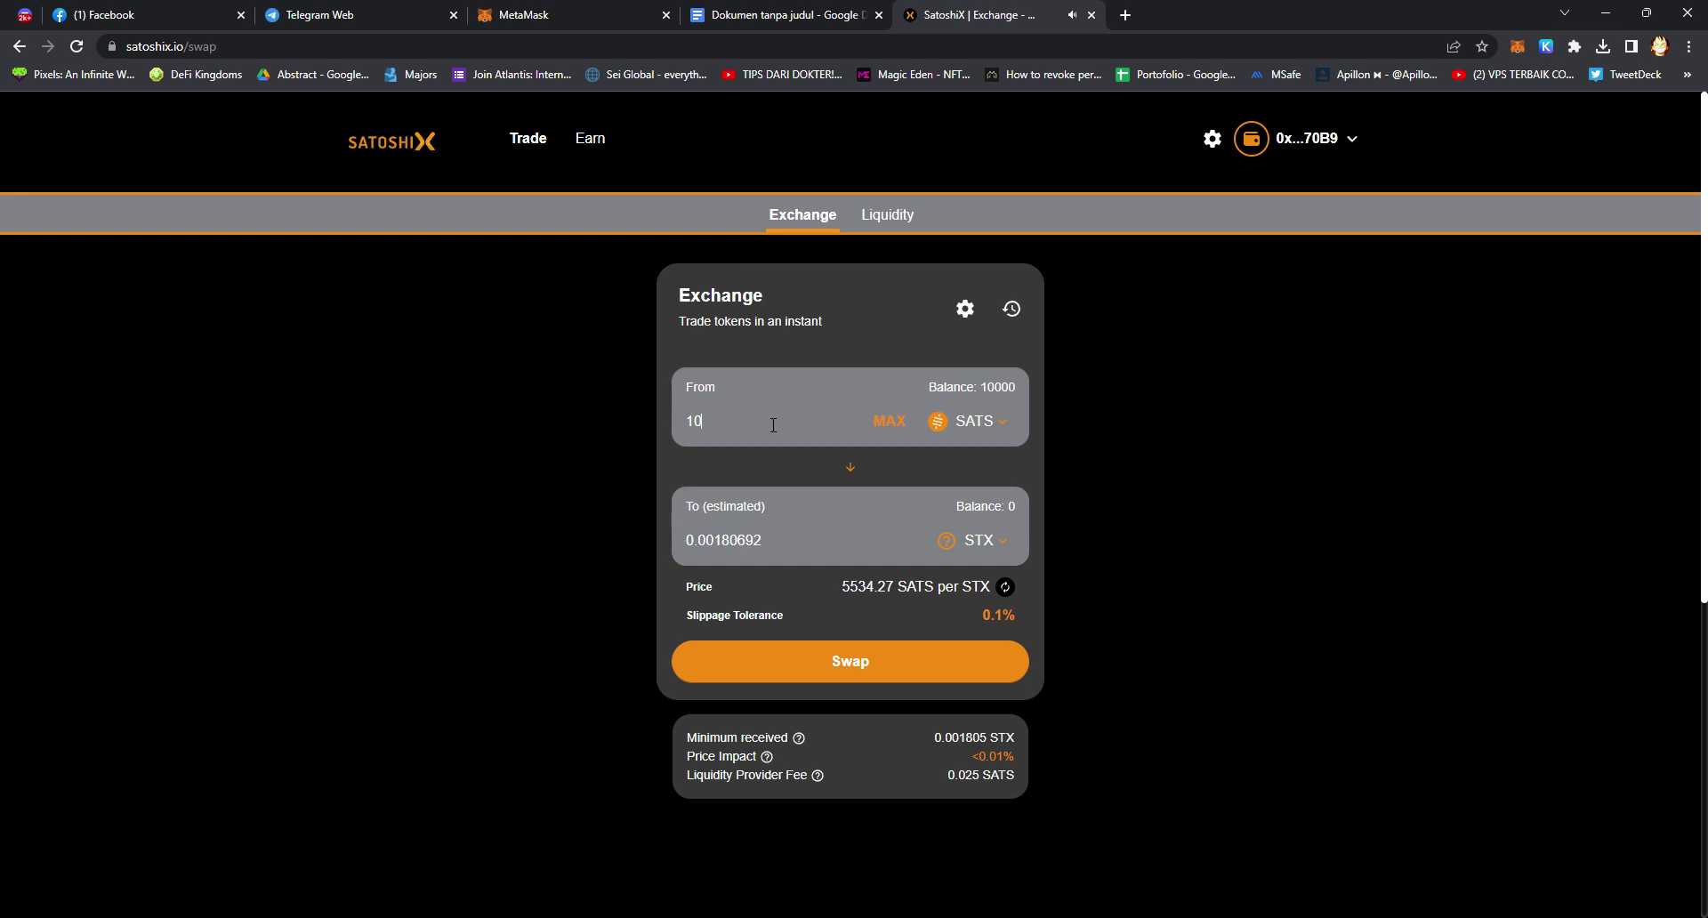
click(868, 656)
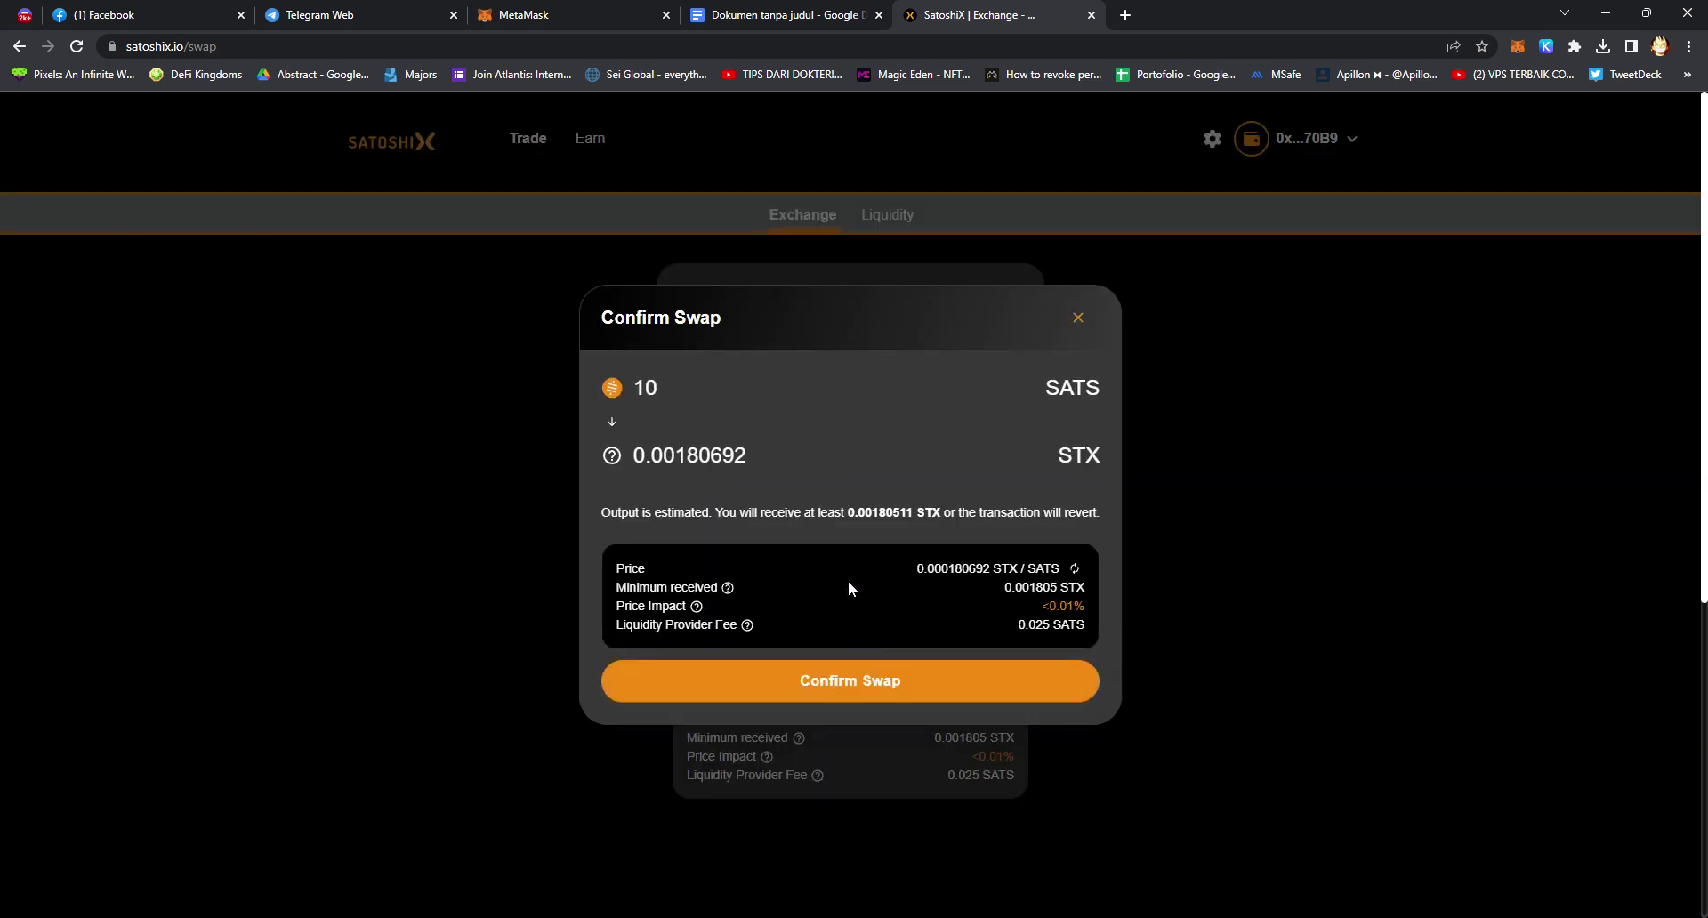
click(870, 684)
- Approve the queued 10 SATS swap in MetaMask, and close the submission message back on SatoshiX
click(589, 13)
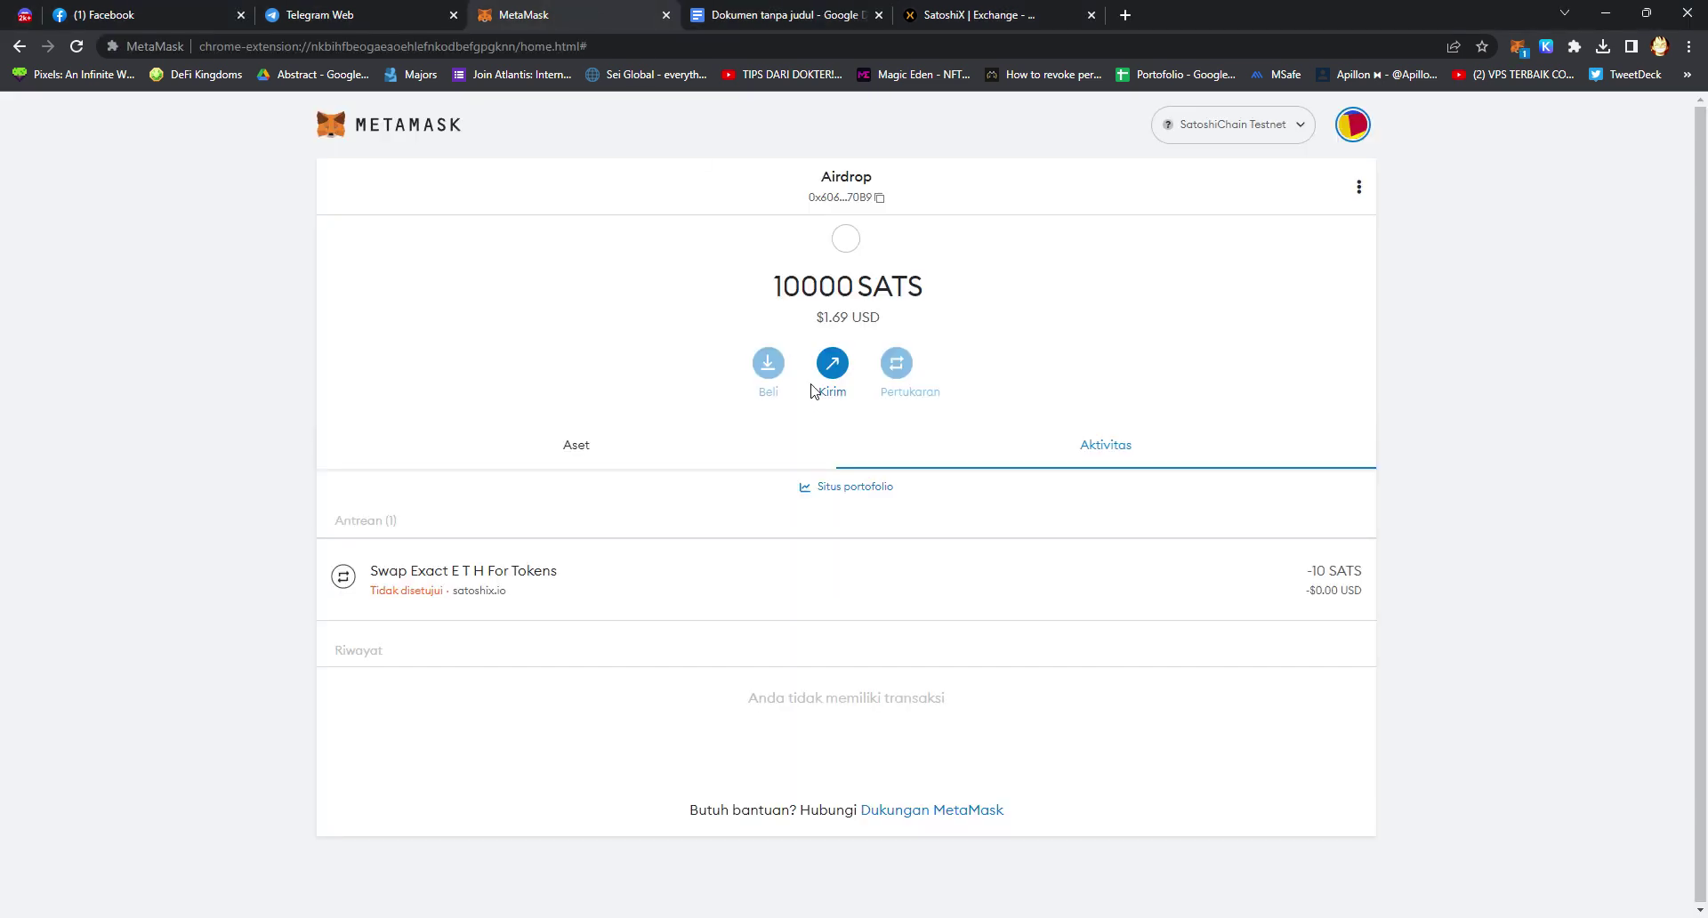
click(879, 592)
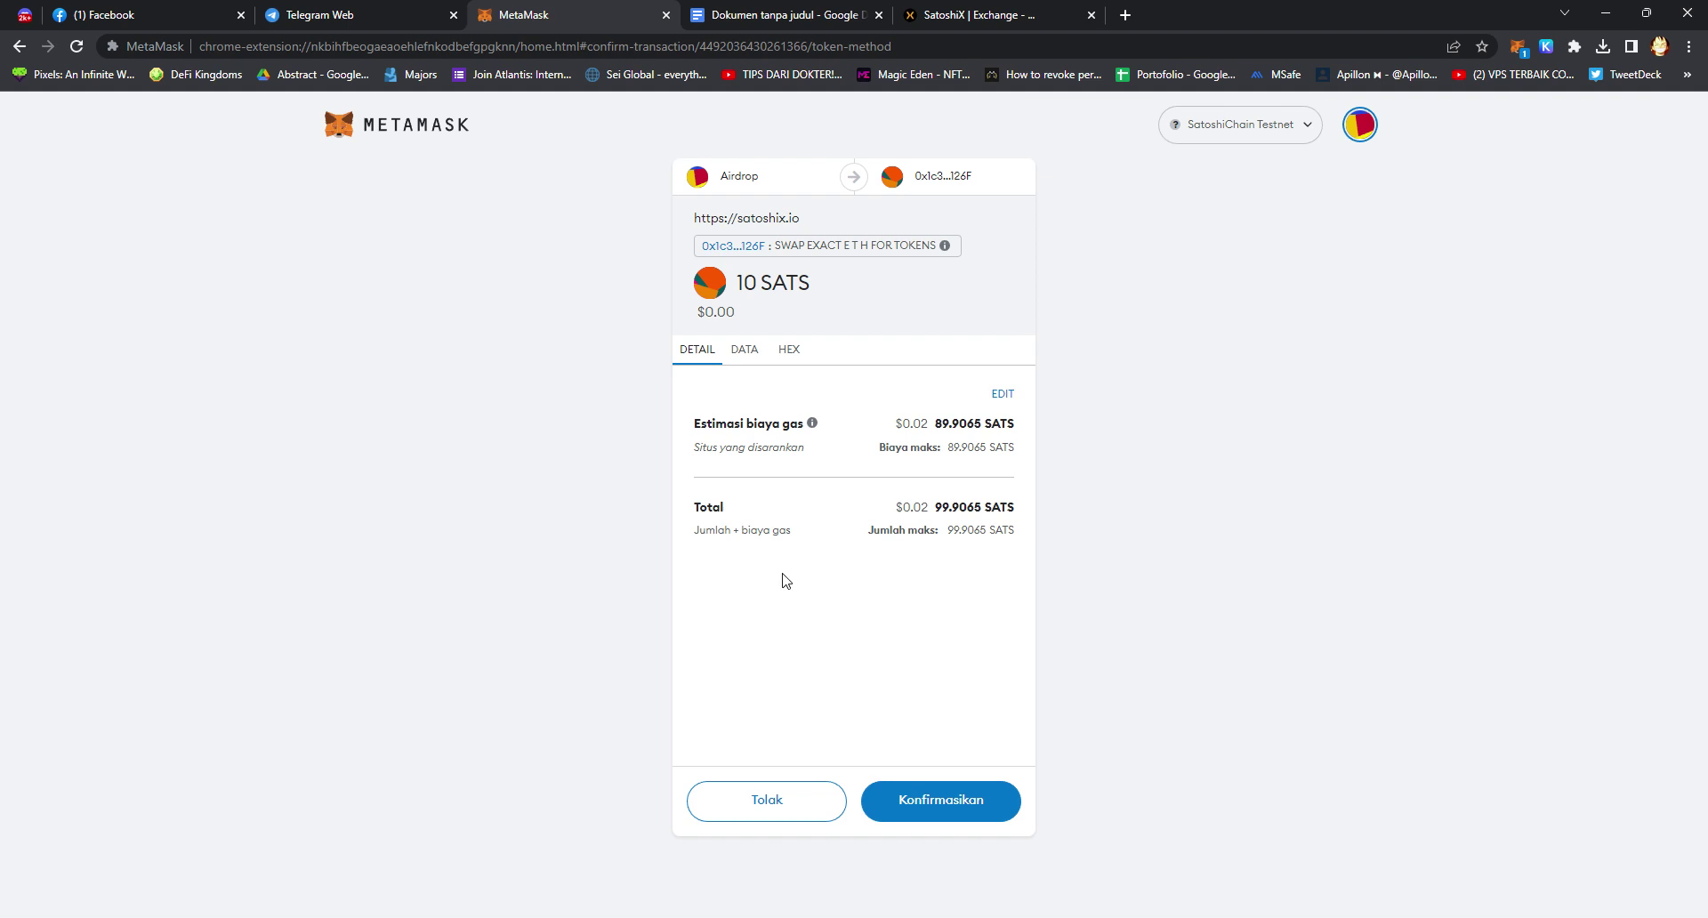
click(956, 811)
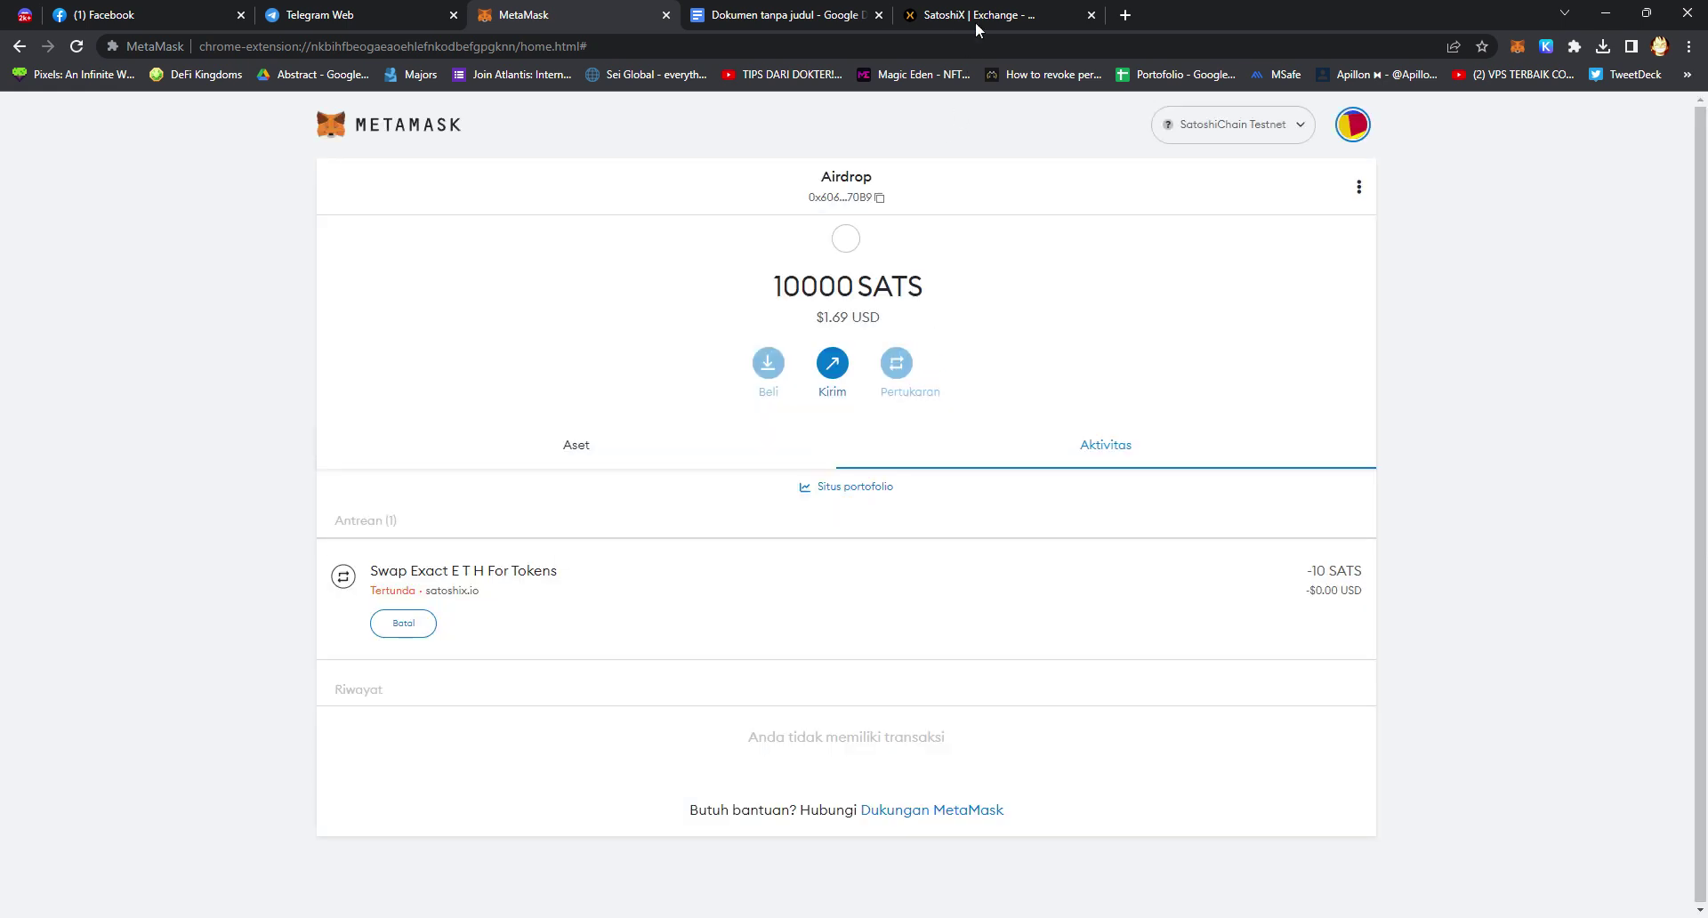
click(978, 15)
click(852, 640)
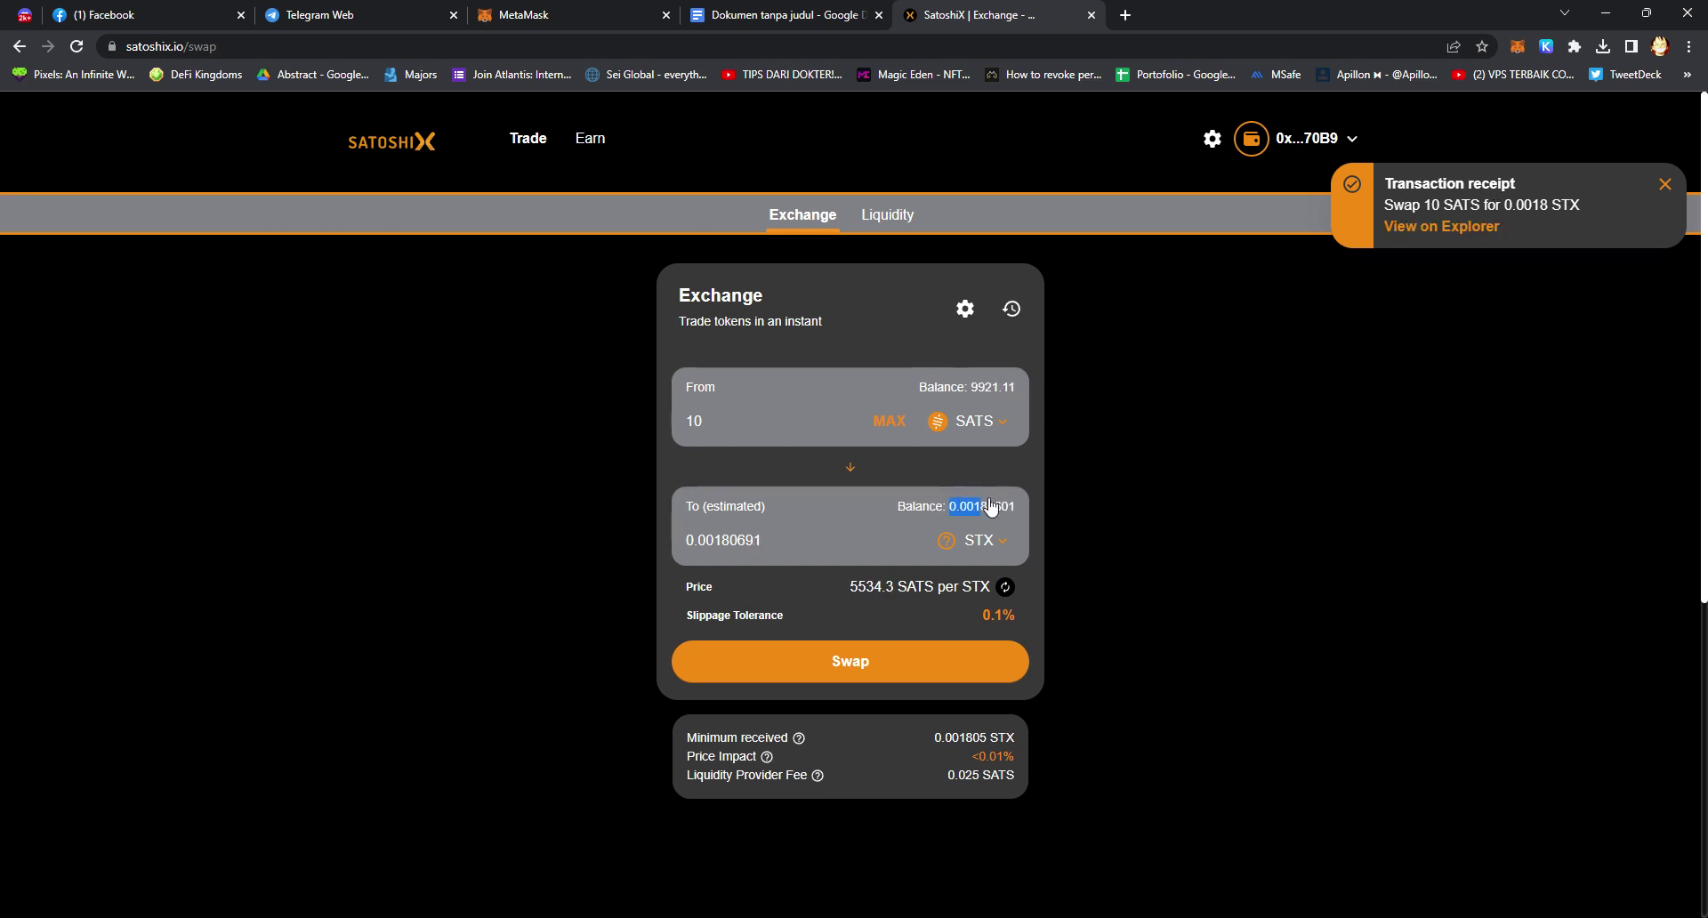
- Wrap 1000 SATS to WSATS on the exchange, approve the deposit in MetaMask, and return to SatoshiX
click(986, 547)
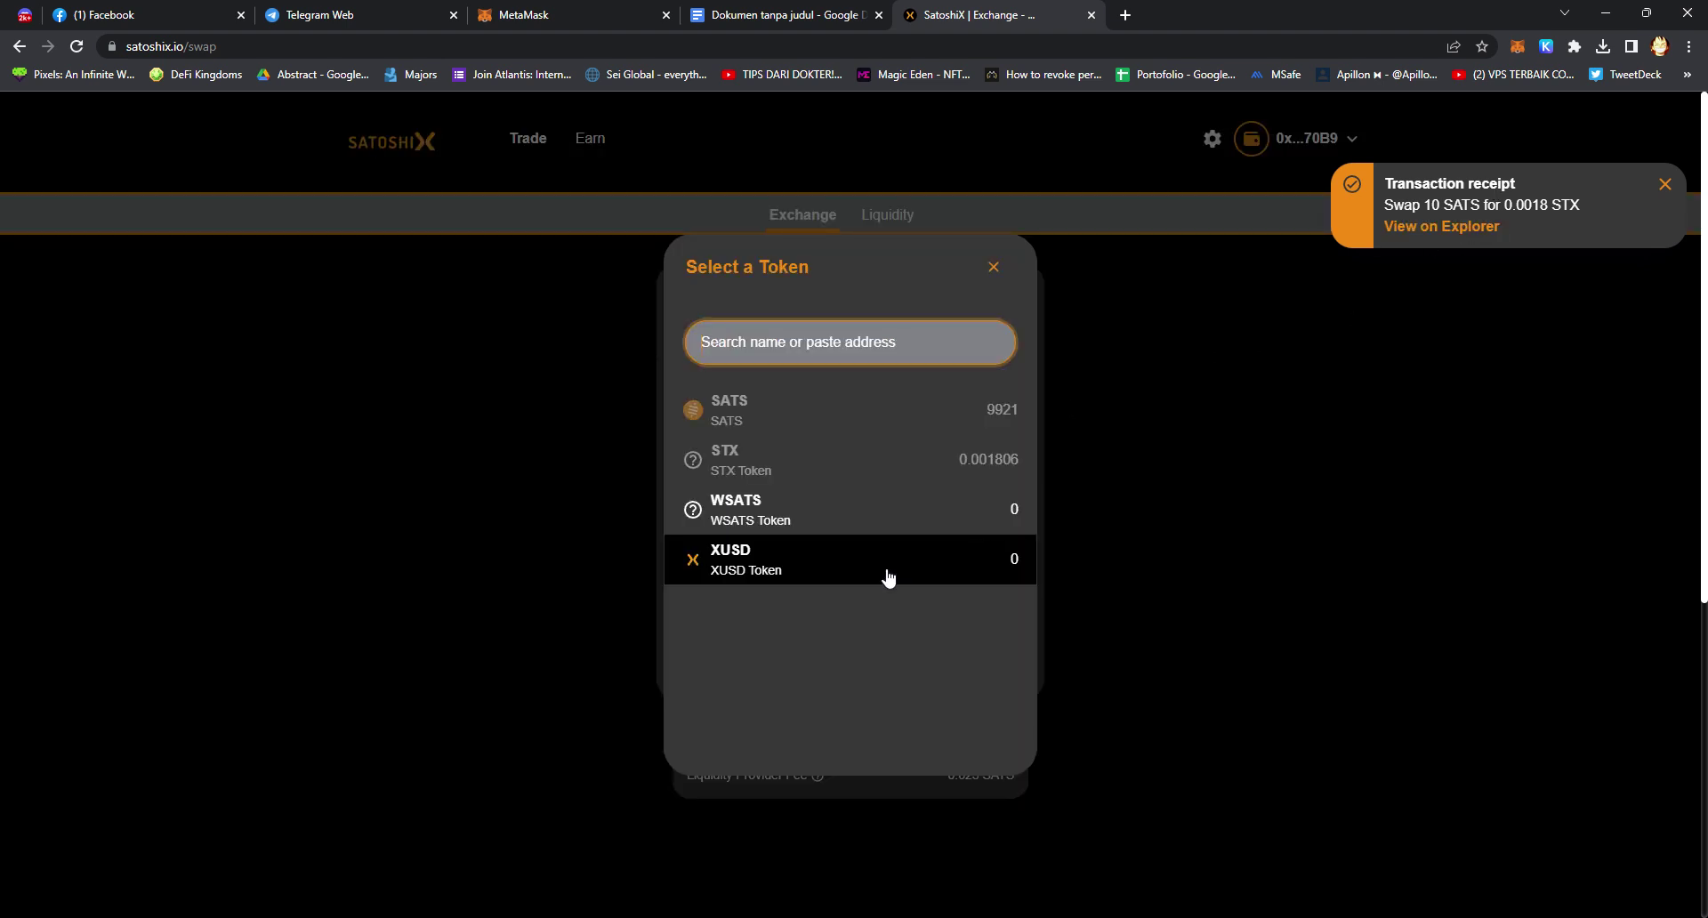
click(839, 499)
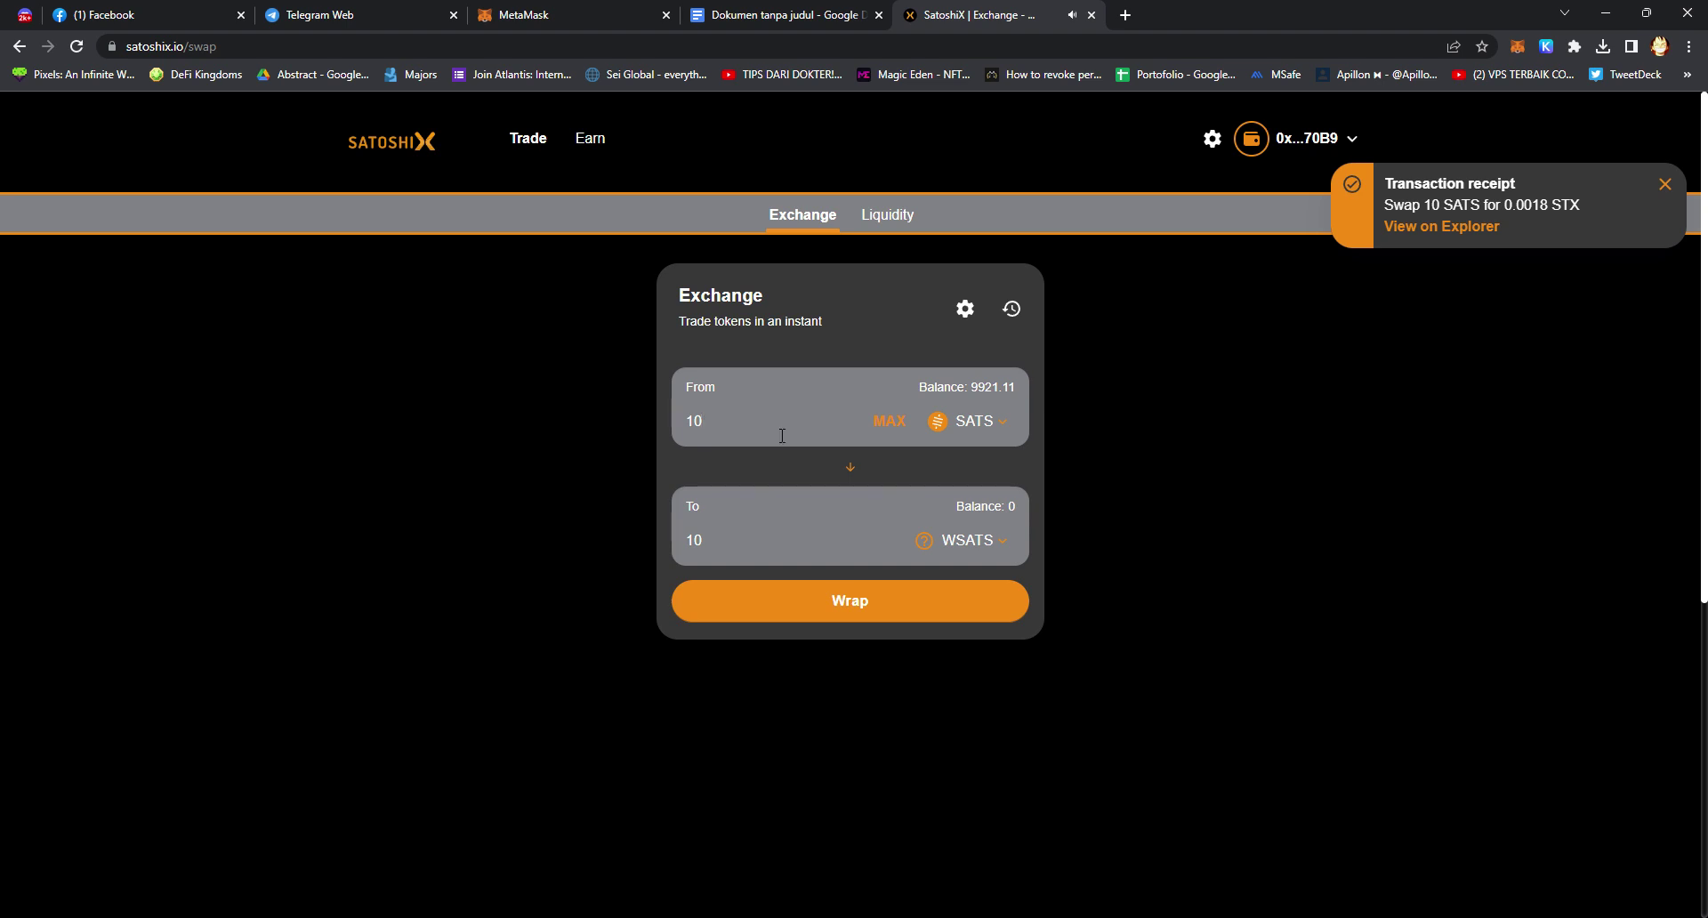
text(00)
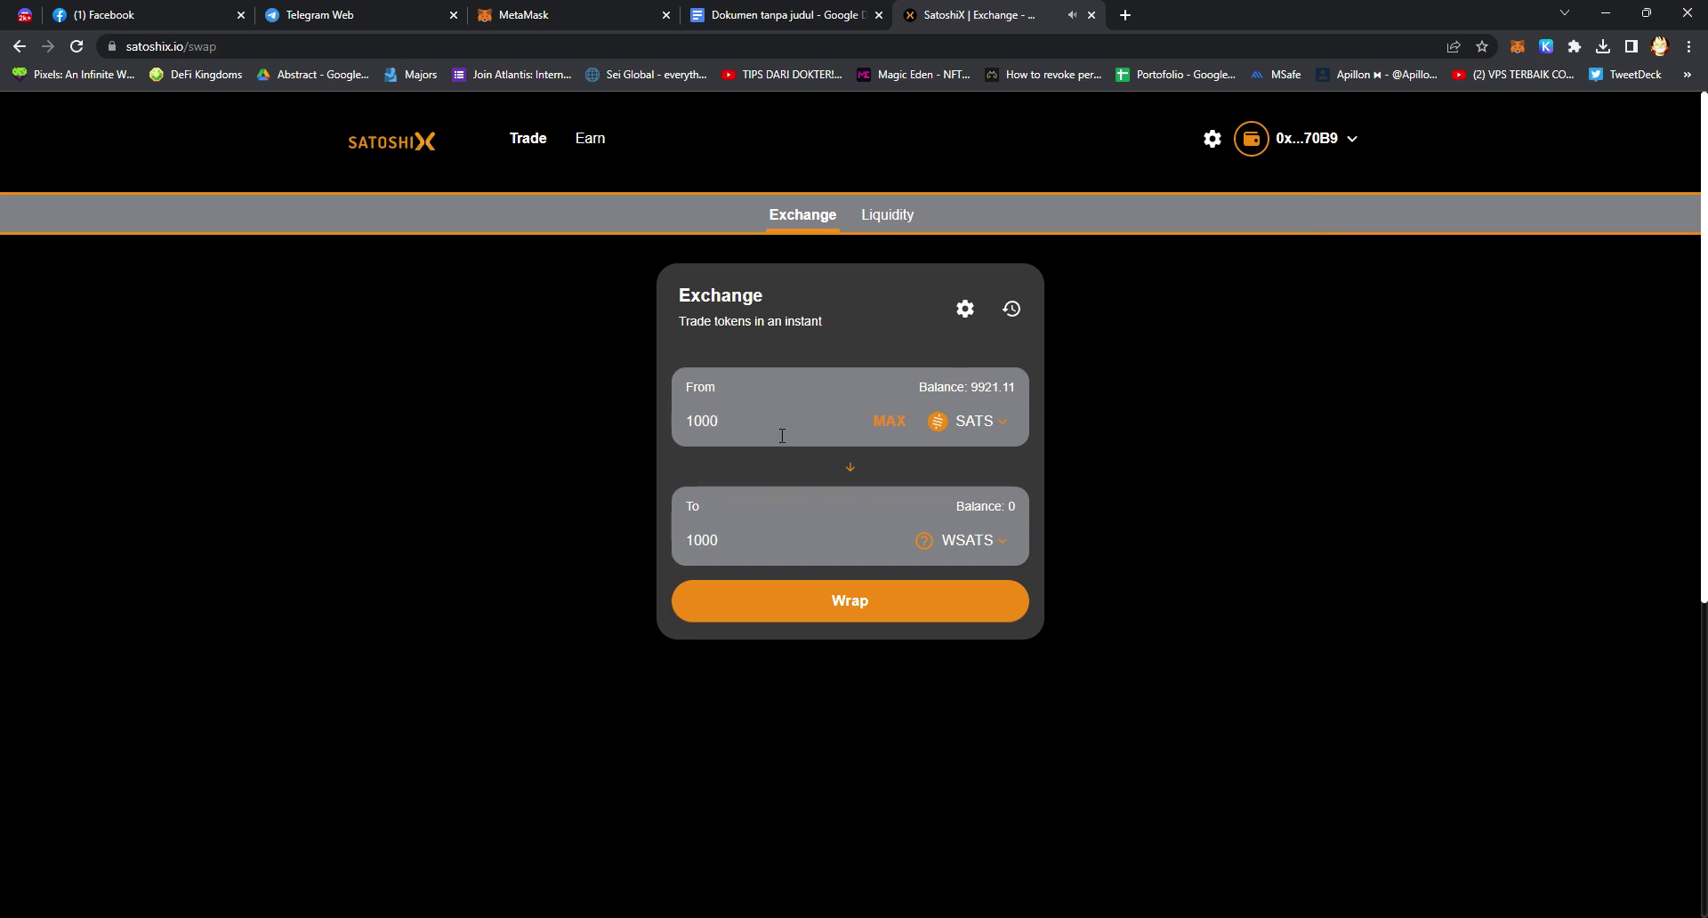
click(848, 602)
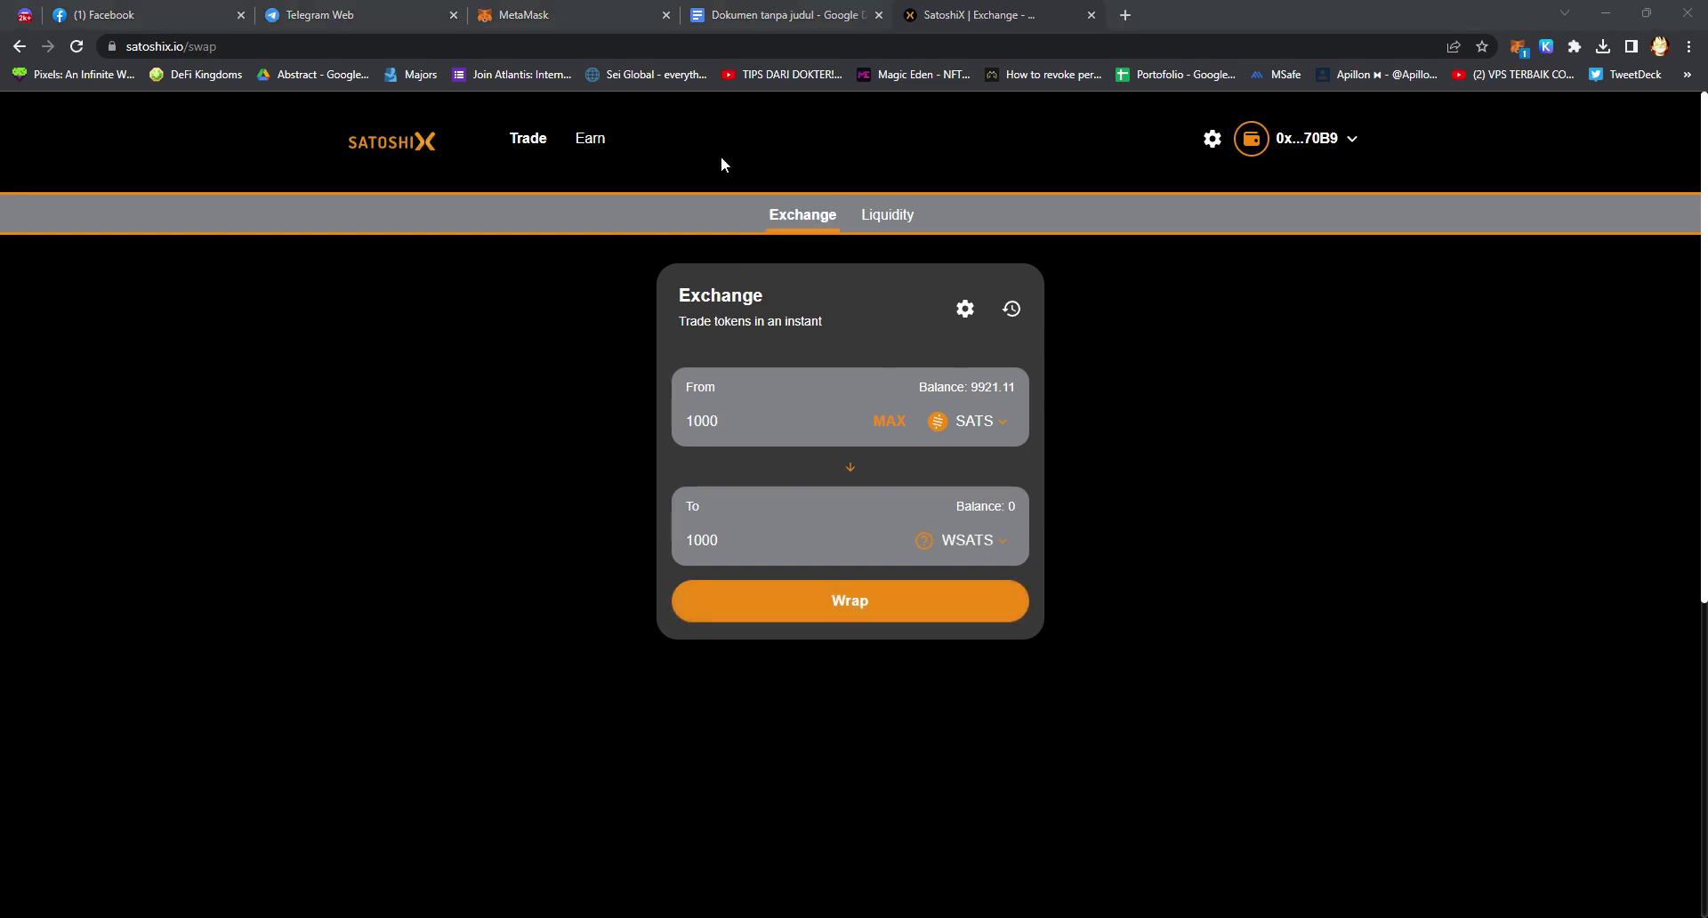
click(648, 11)
click(973, 566)
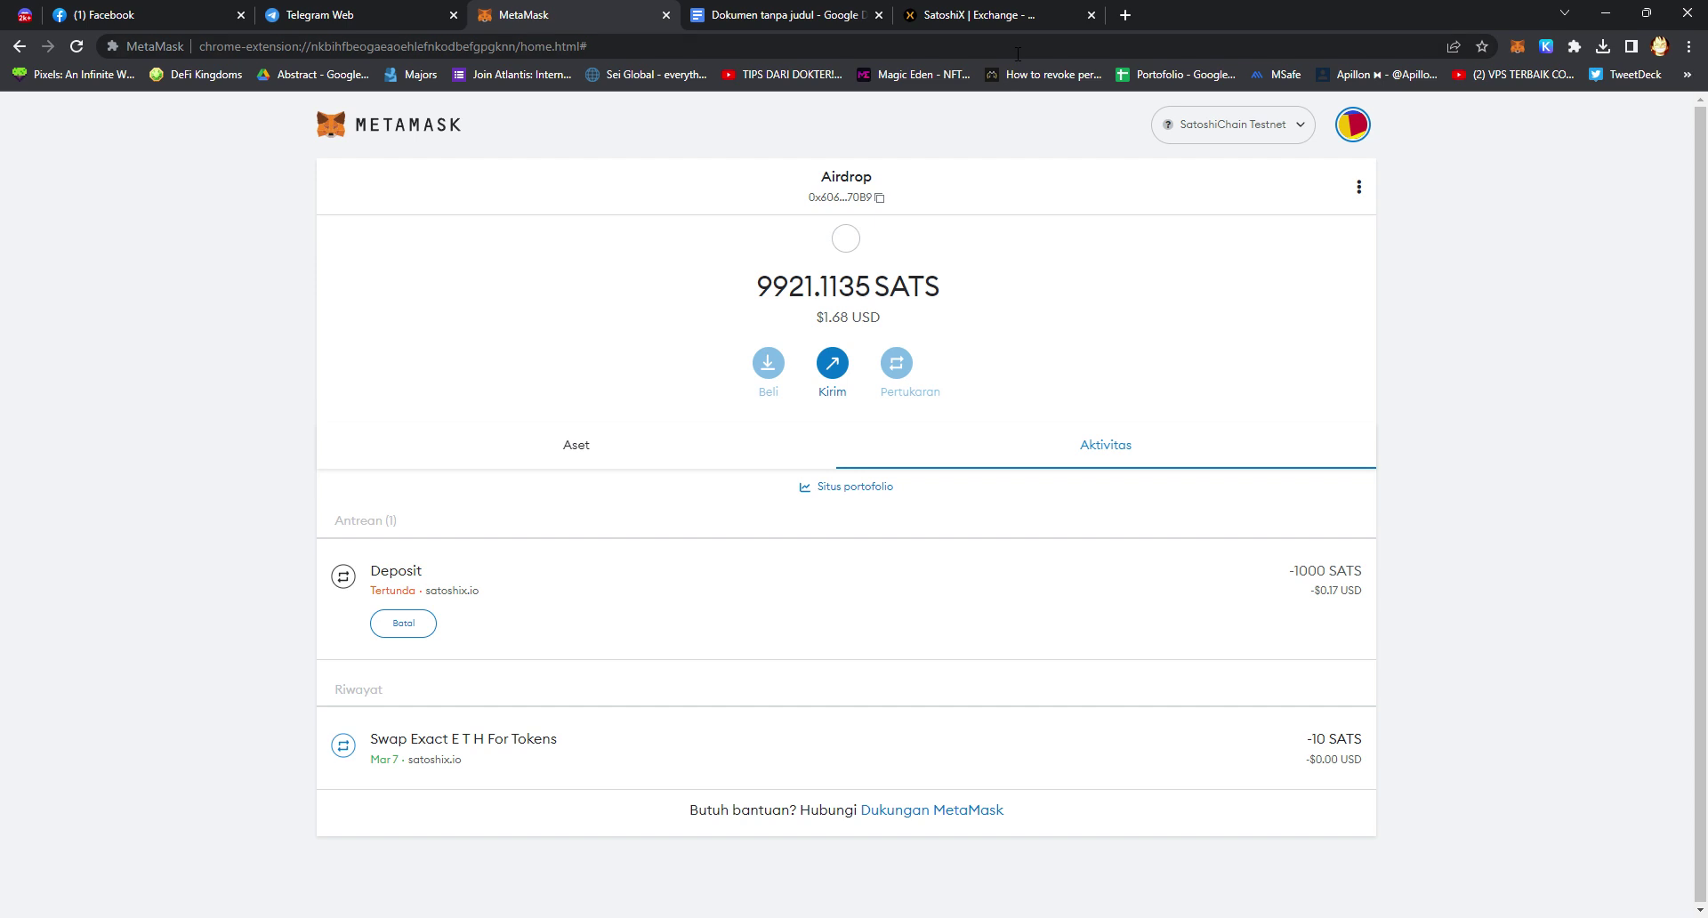
click(979, 15)
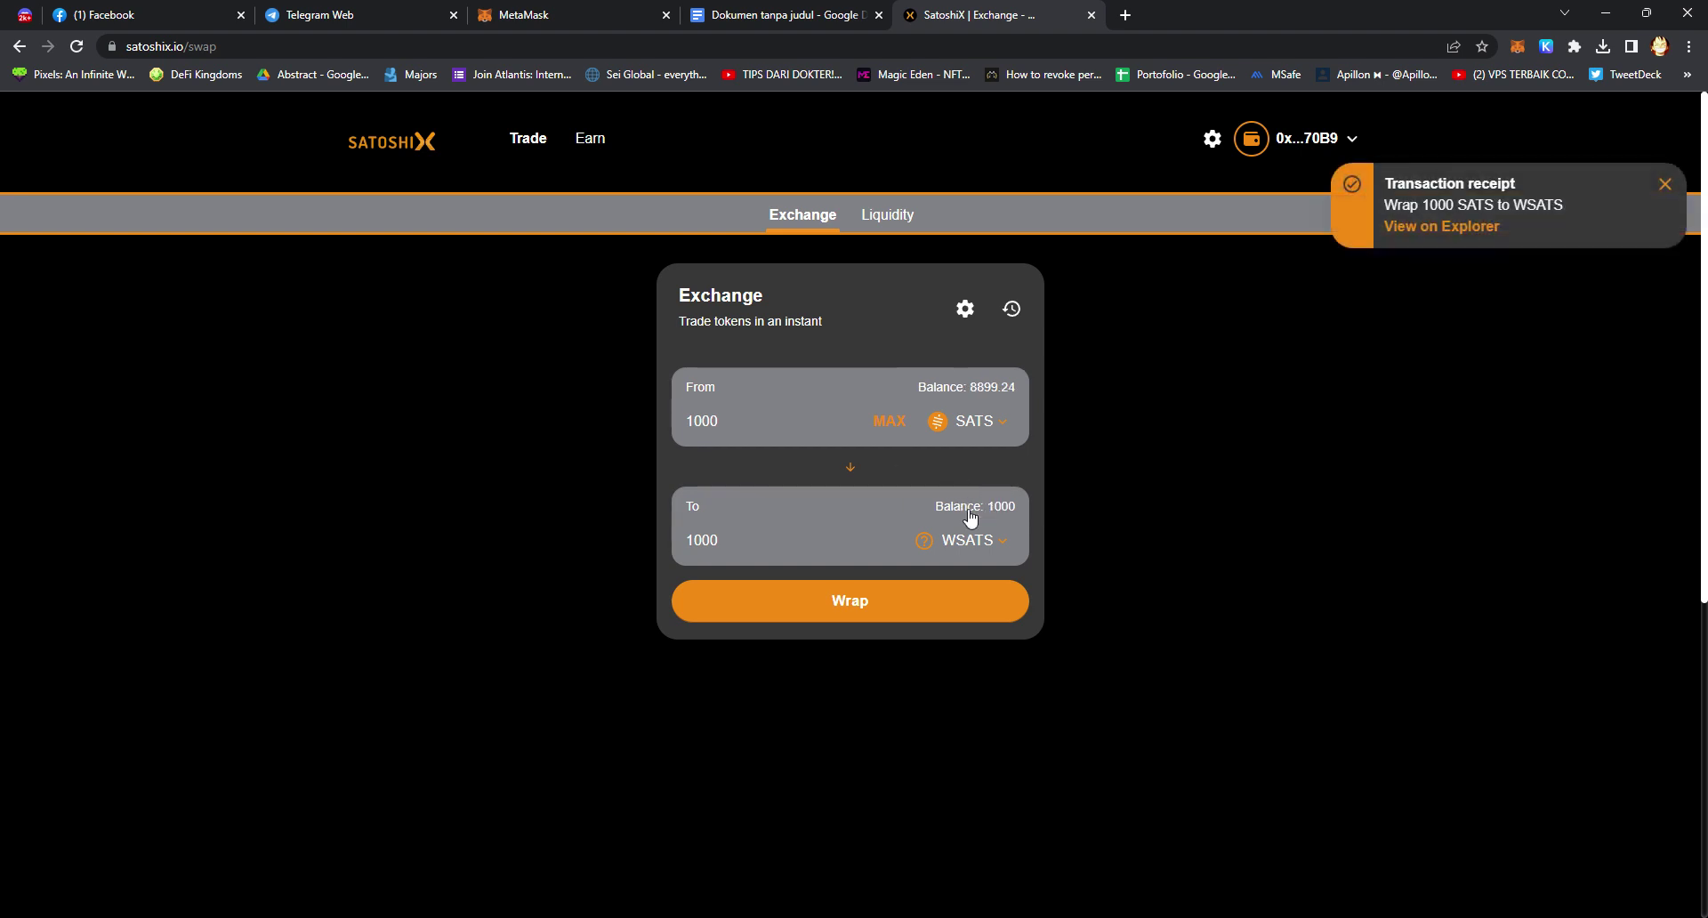
- Change the token to receive to XUSD and confirm a swap of 1000 SATS on the exchange
click(1005, 555)
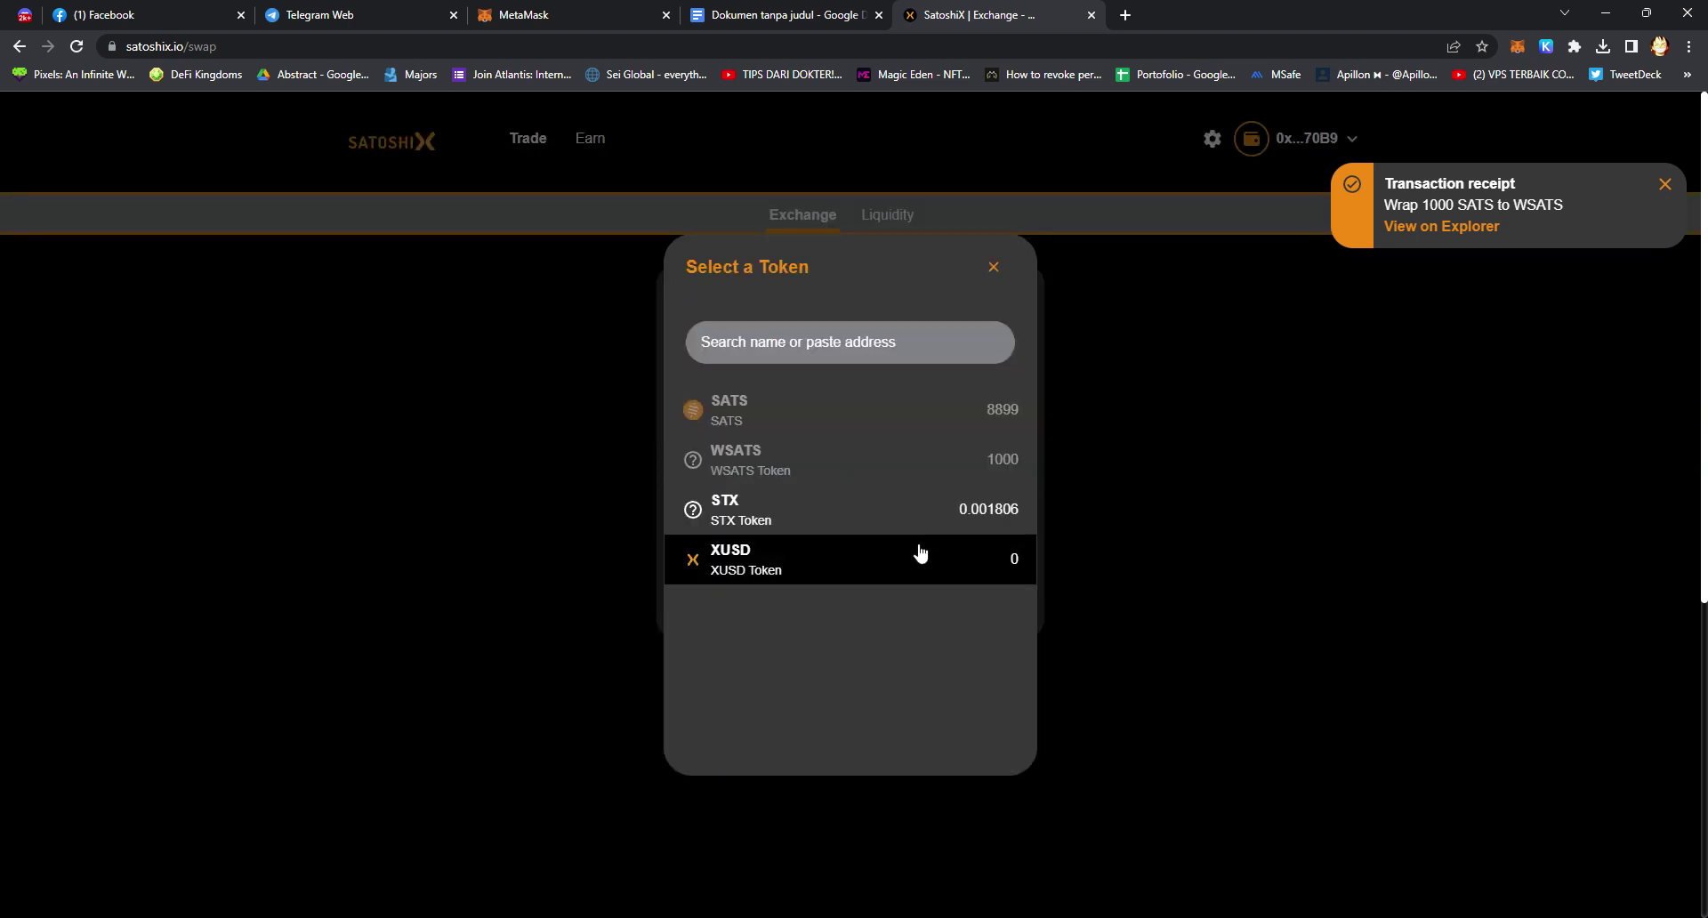
click(919, 557)
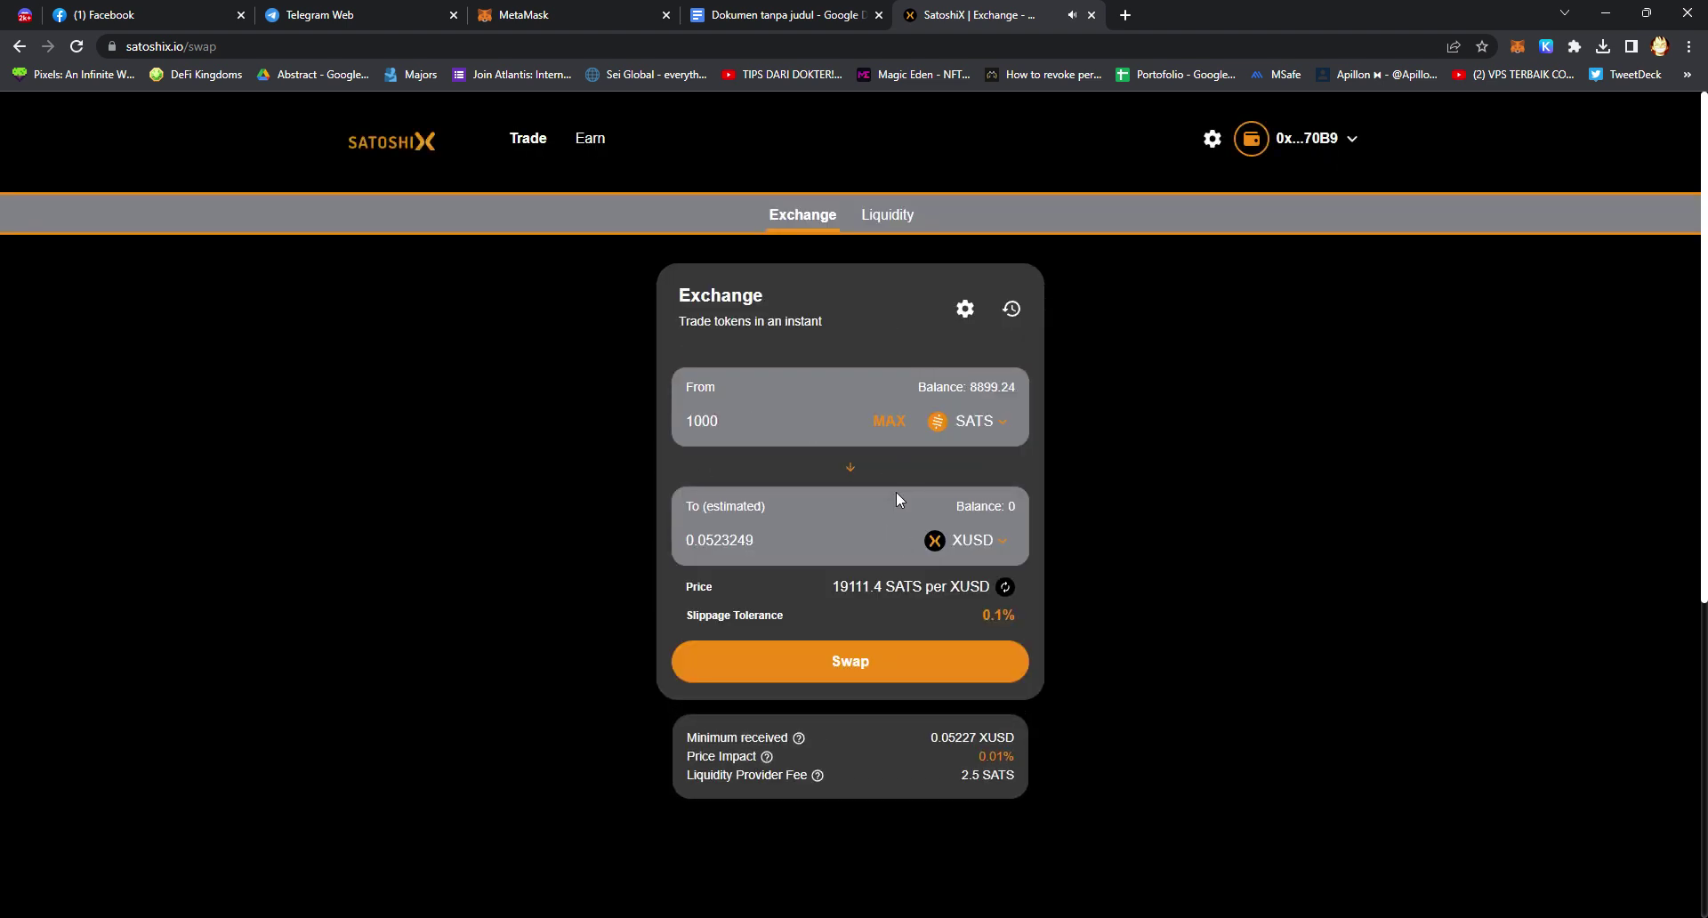
click(873, 678)
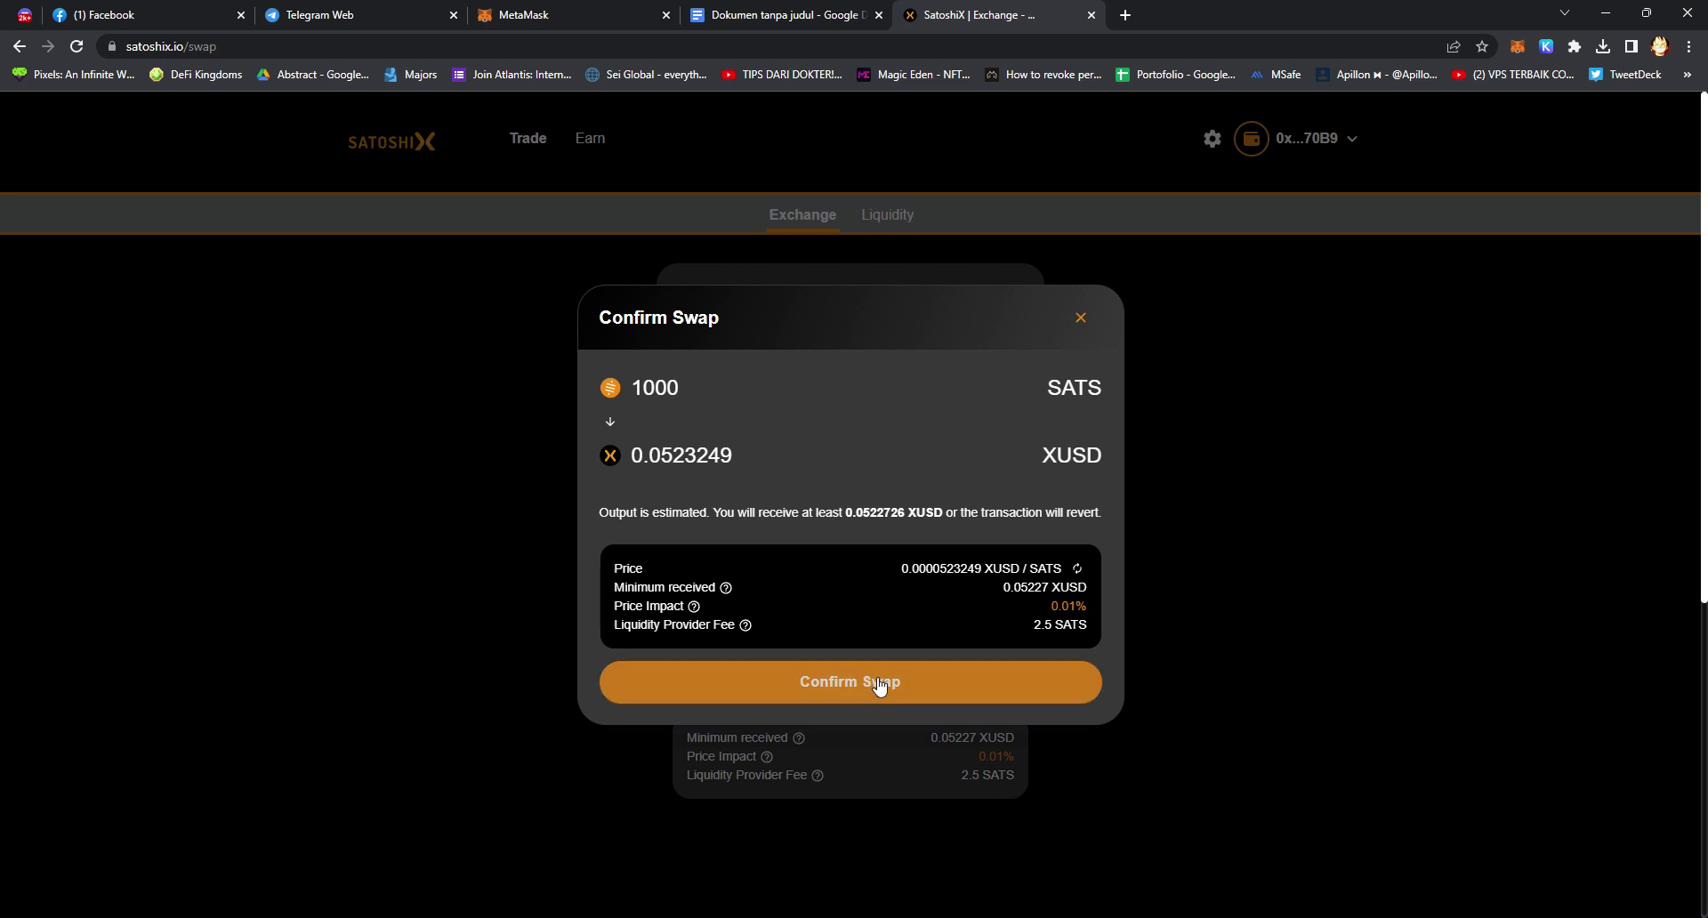
click(879, 681)
- Approve the queued 1000 SATS swap in MetaMask, and dismiss the submission message and receipt back on SatoshiX
click(614, 12)
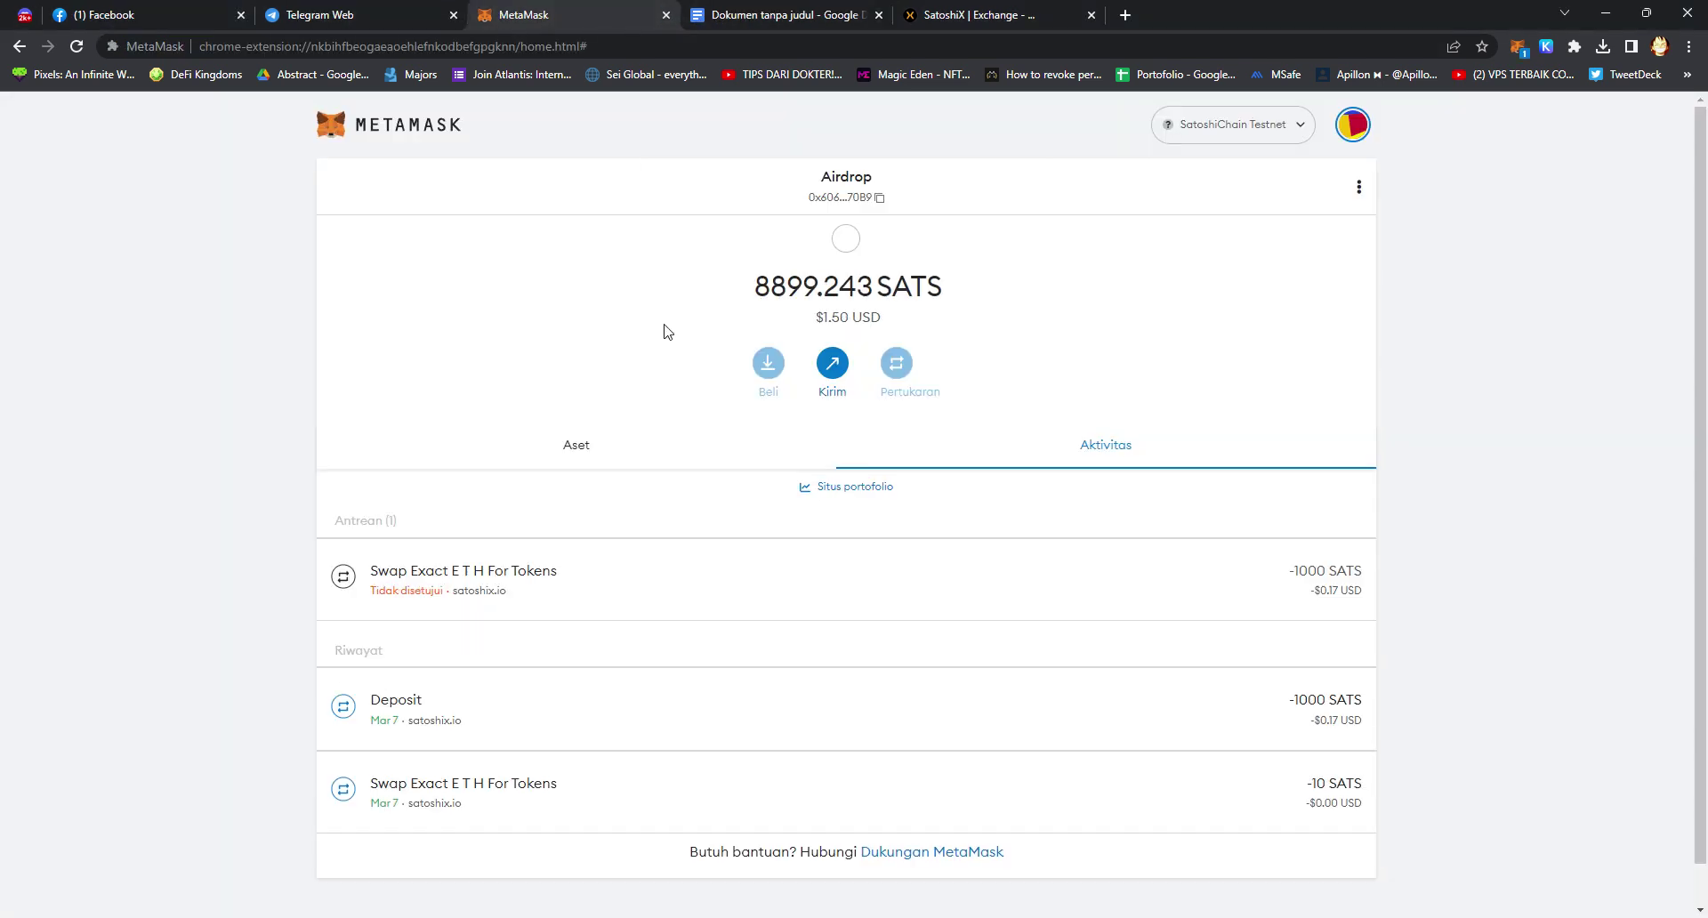
click(767, 545)
click(948, 806)
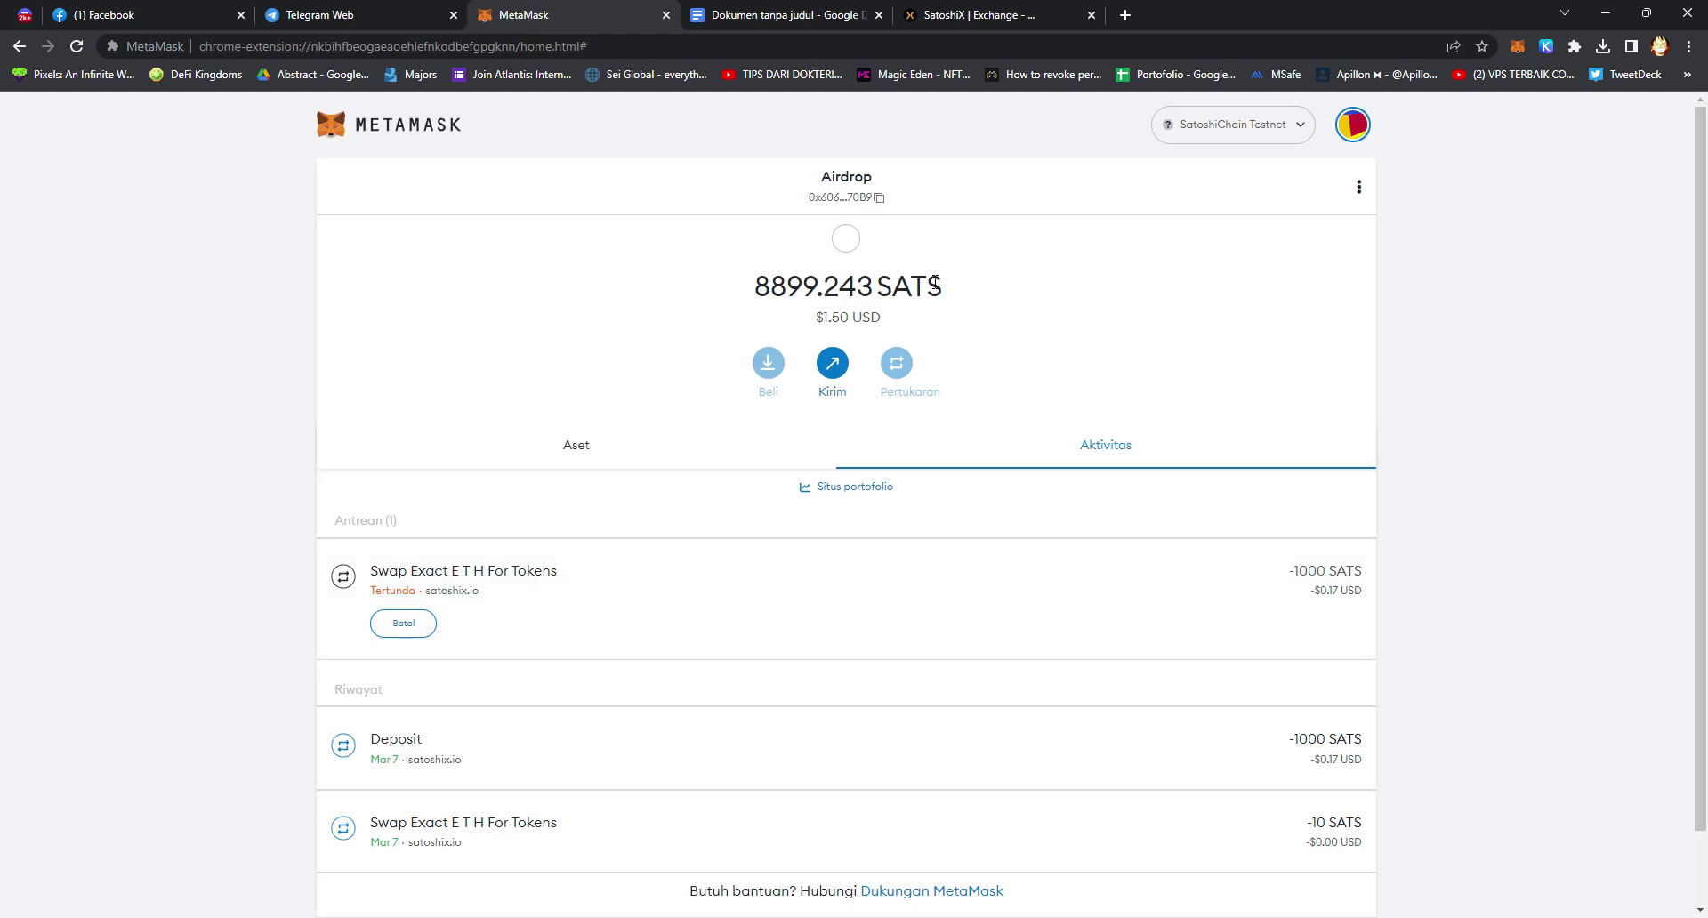
click(960, 14)
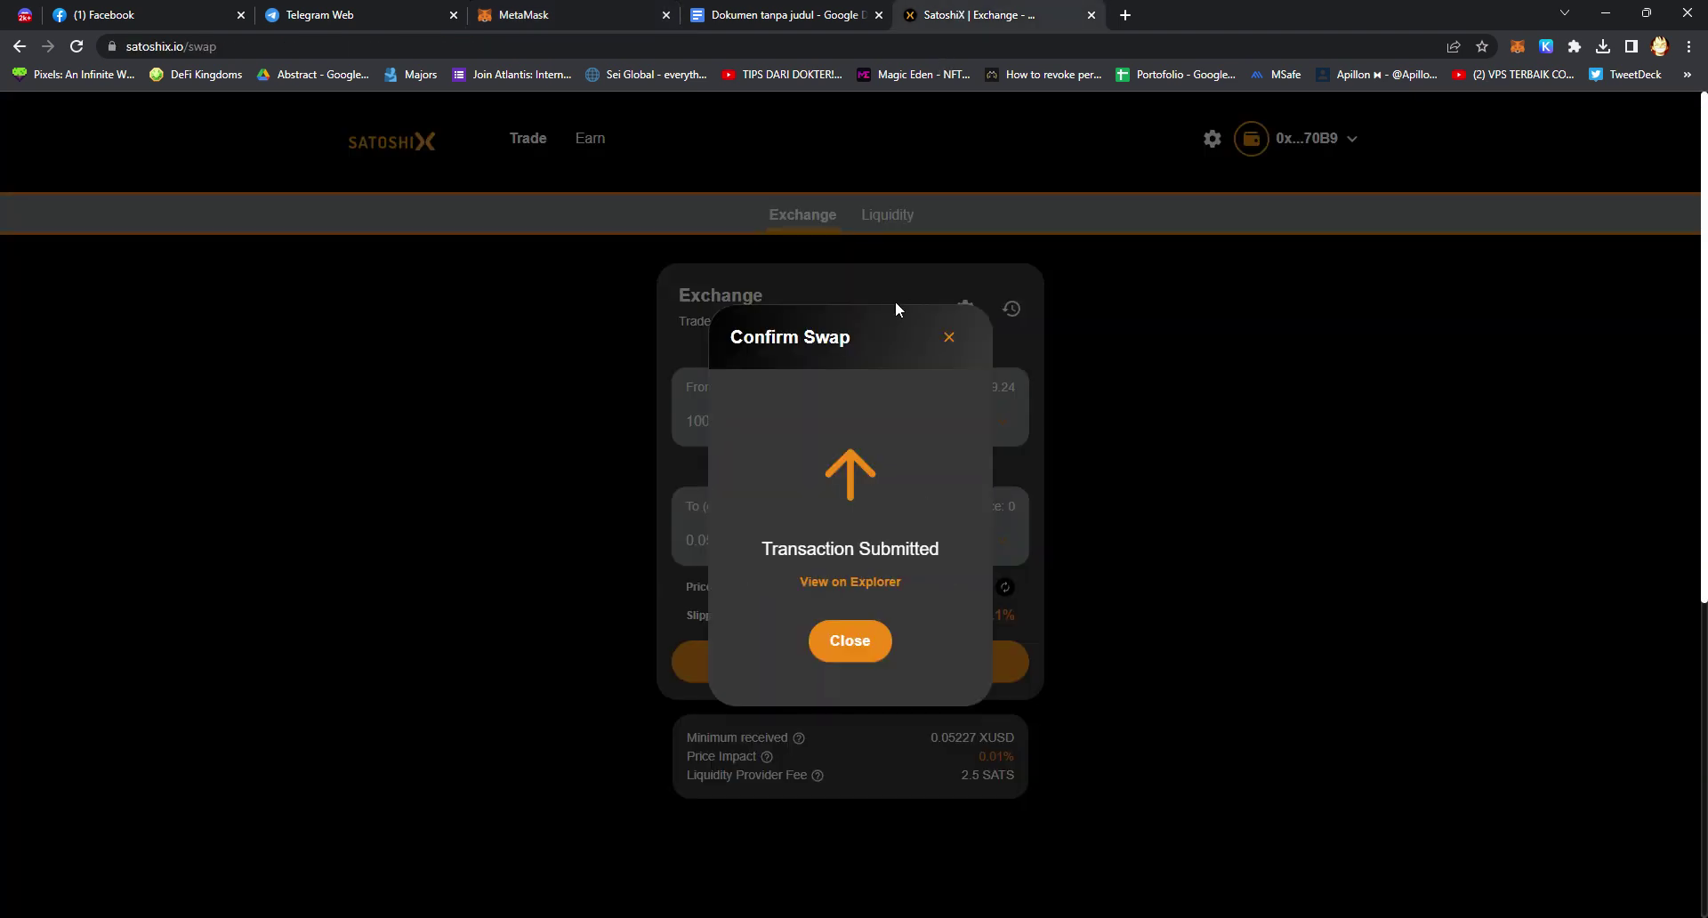
click(863, 641)
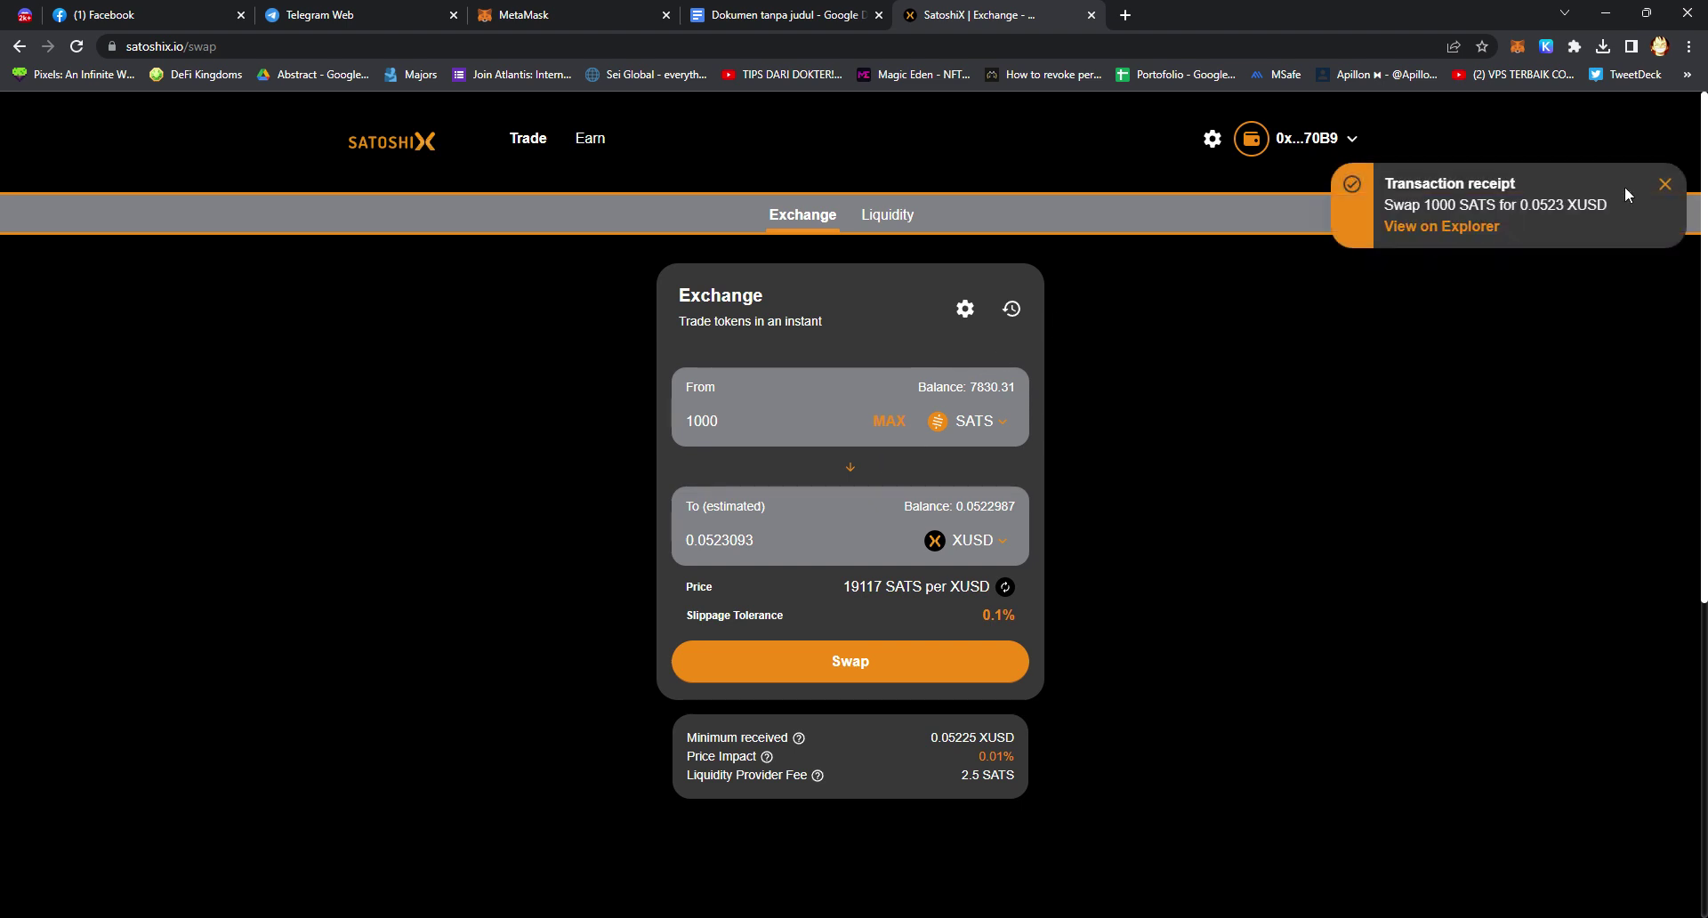
click(1665, 184)
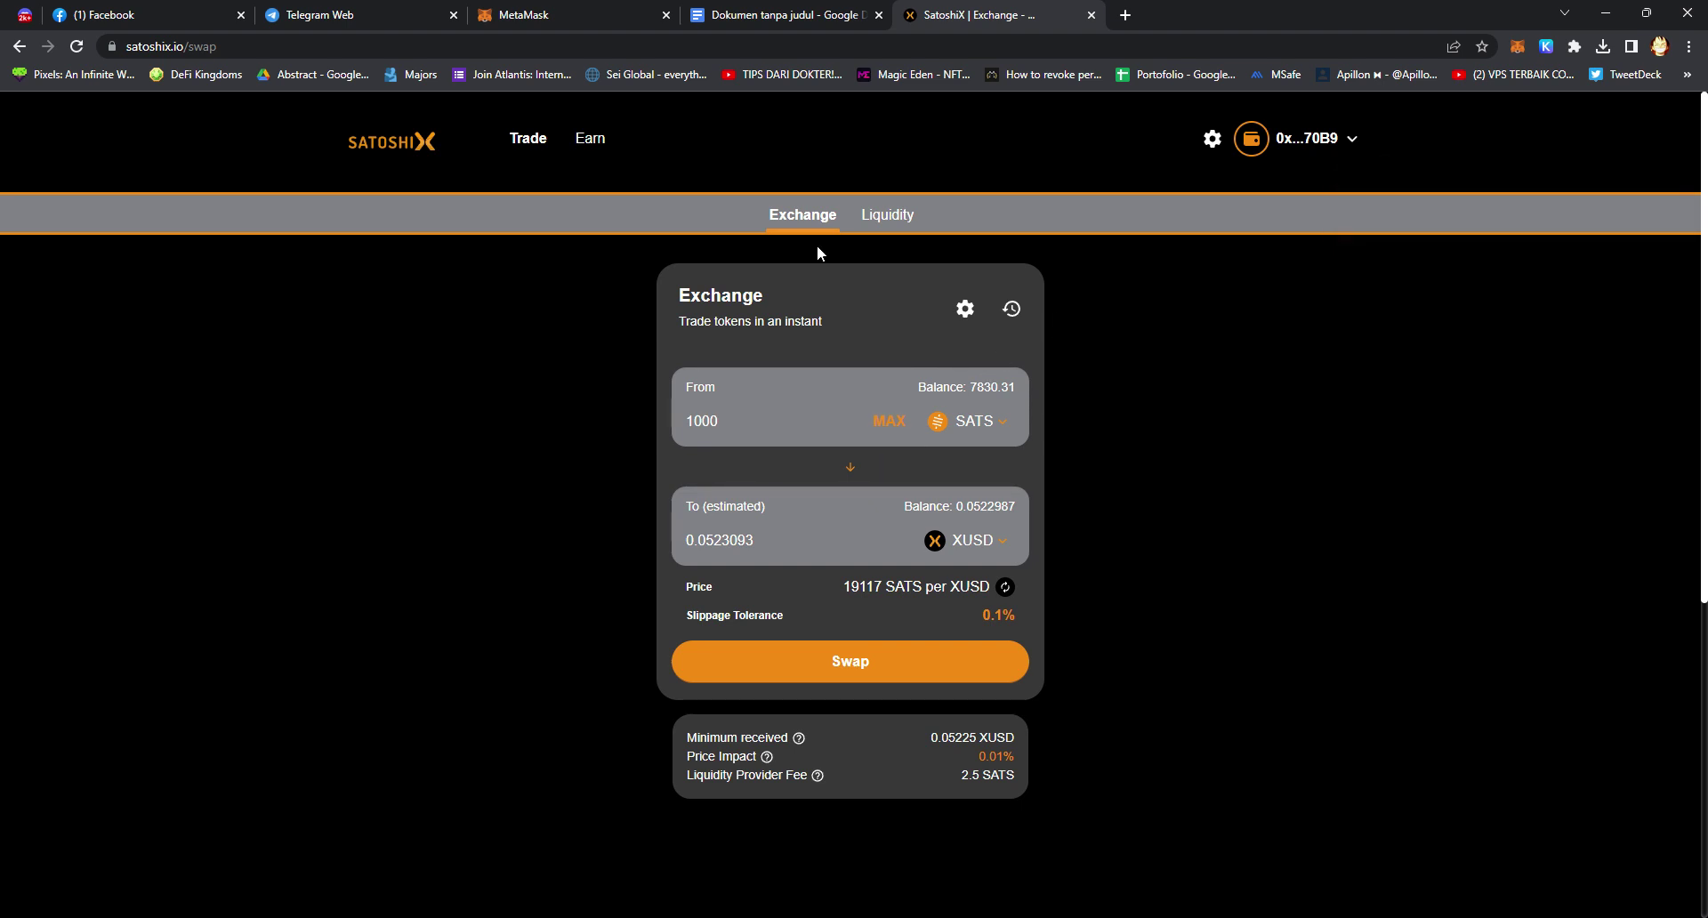
click(895, 228)
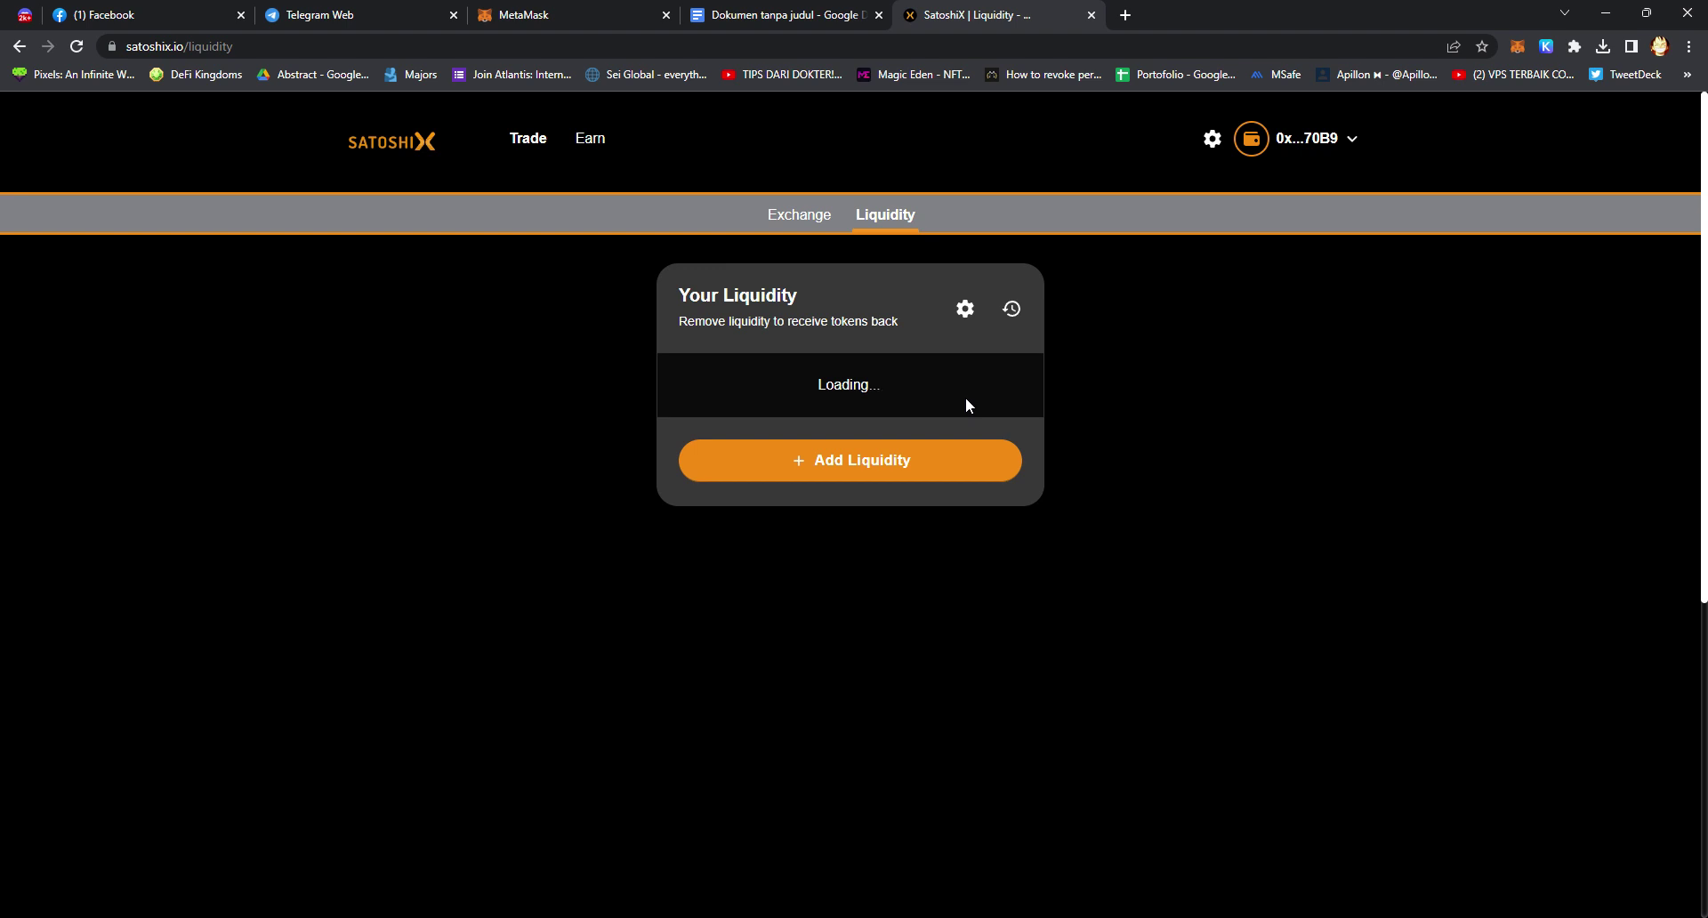
mouse_move(614, 141)
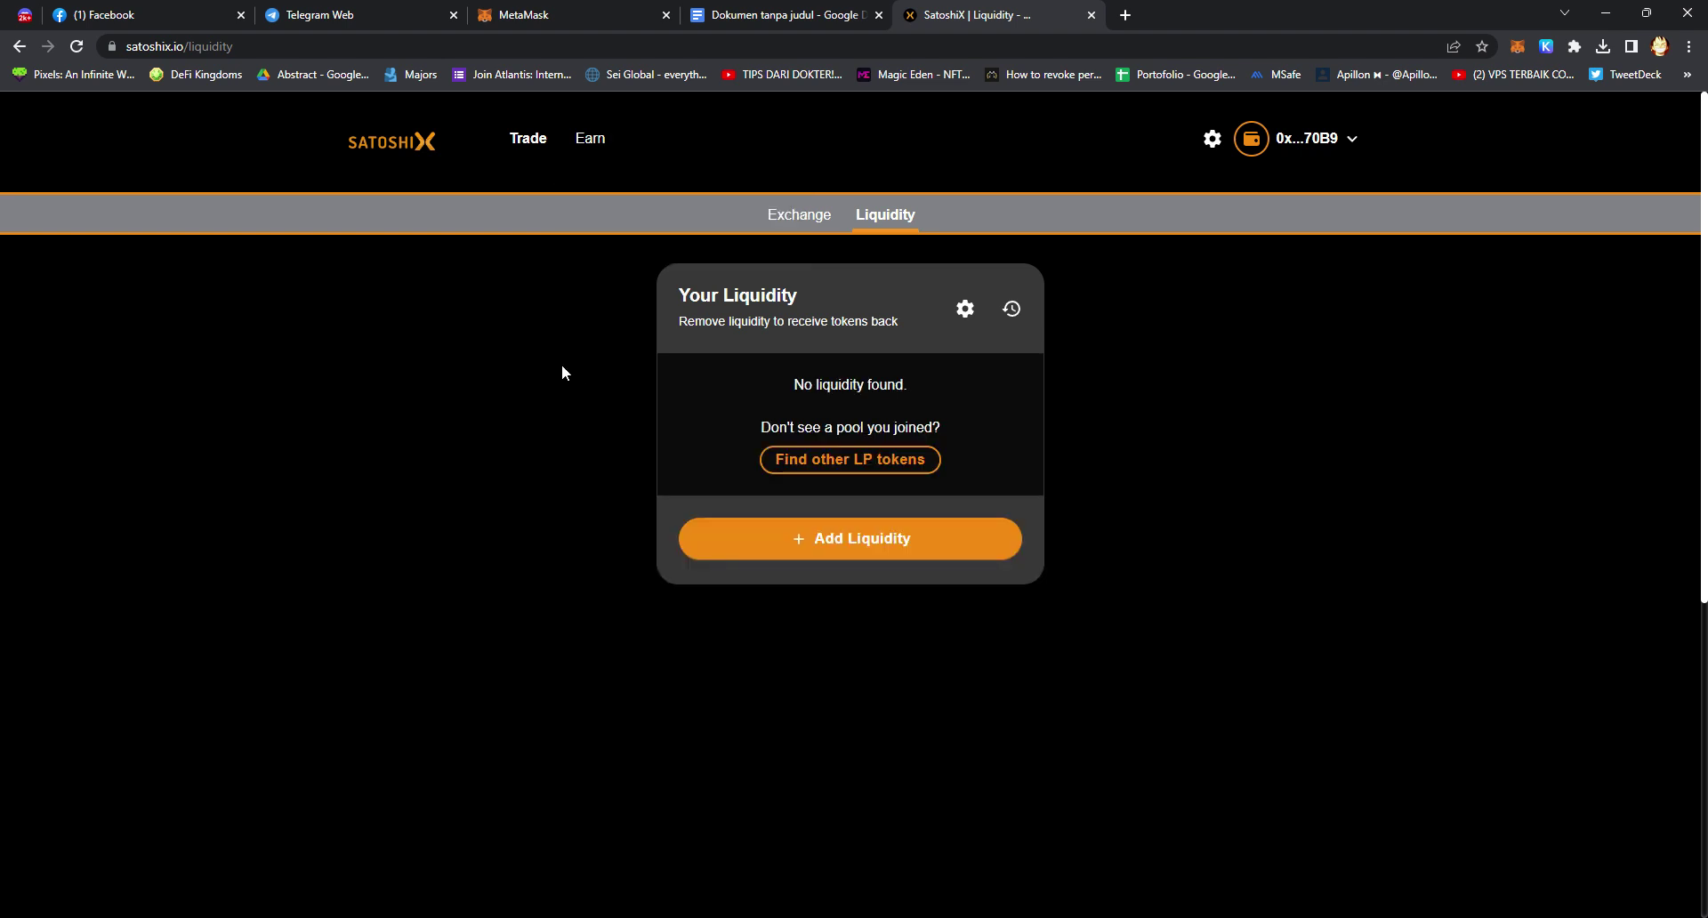
click(868, 463)
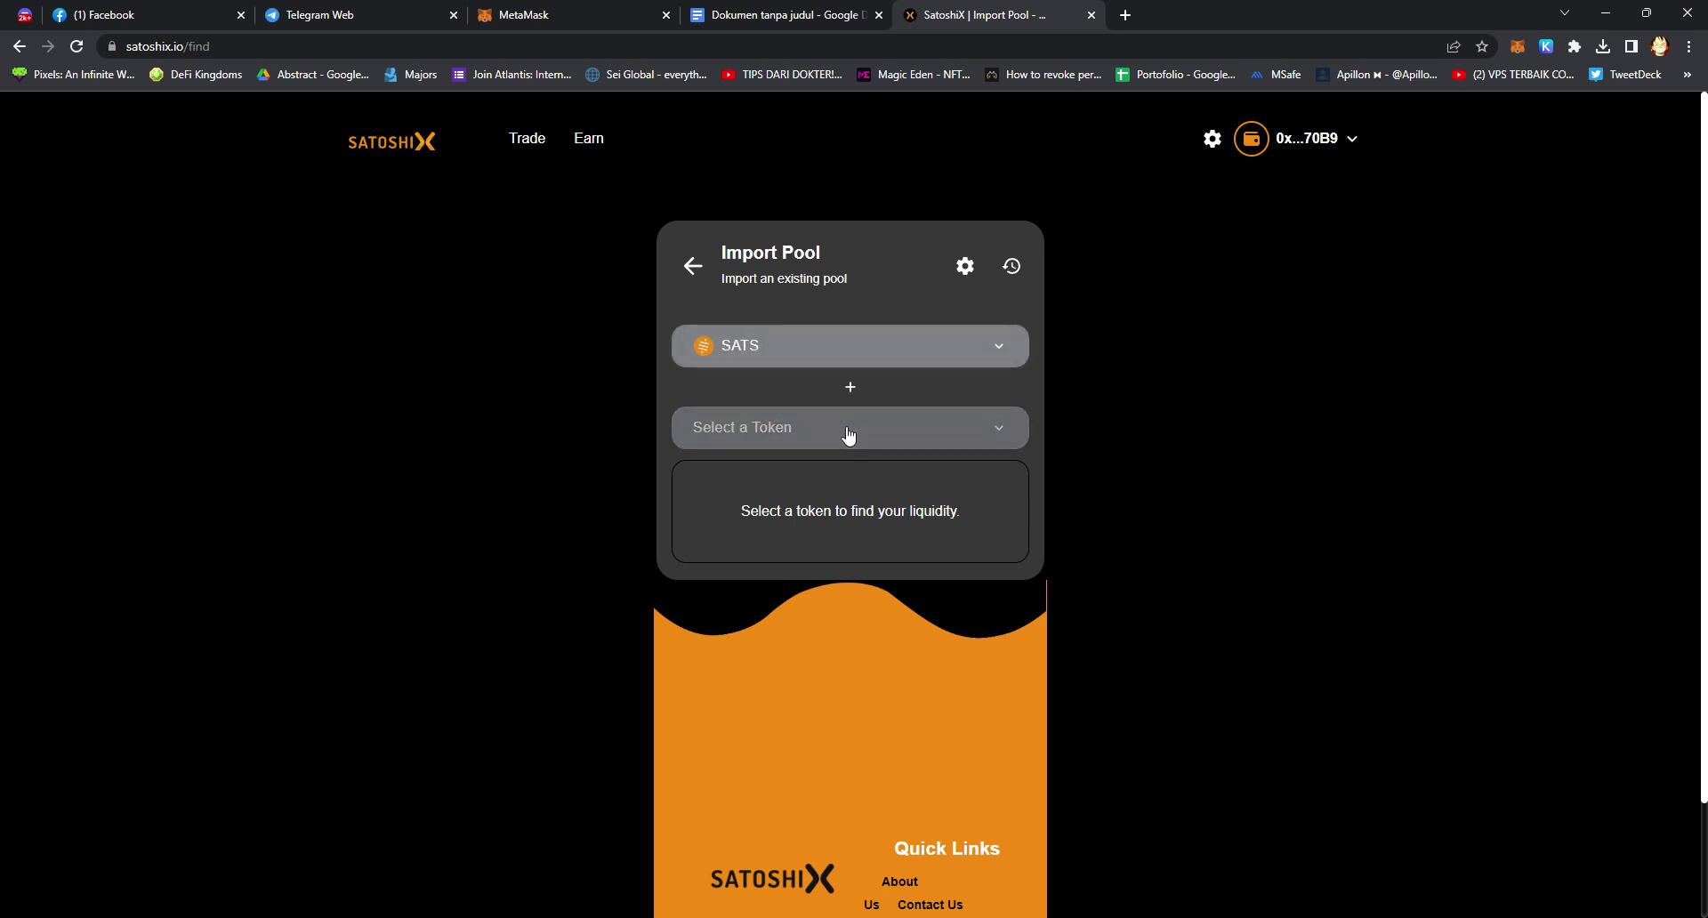
mouse_move(596, 141)
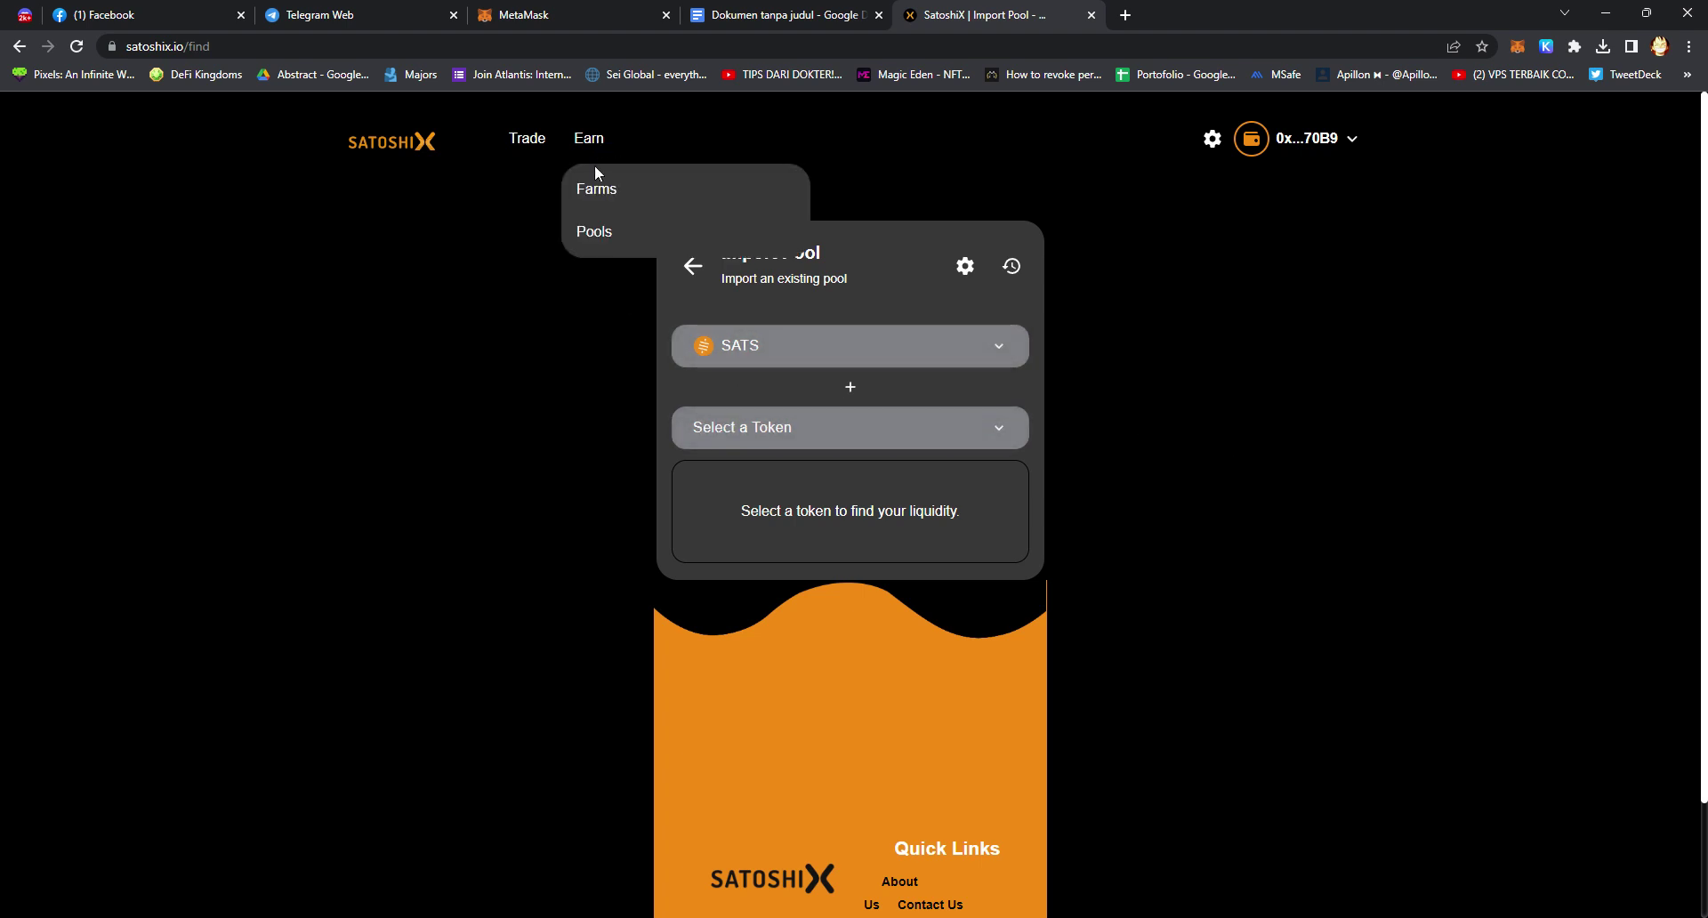
click(598, 188)
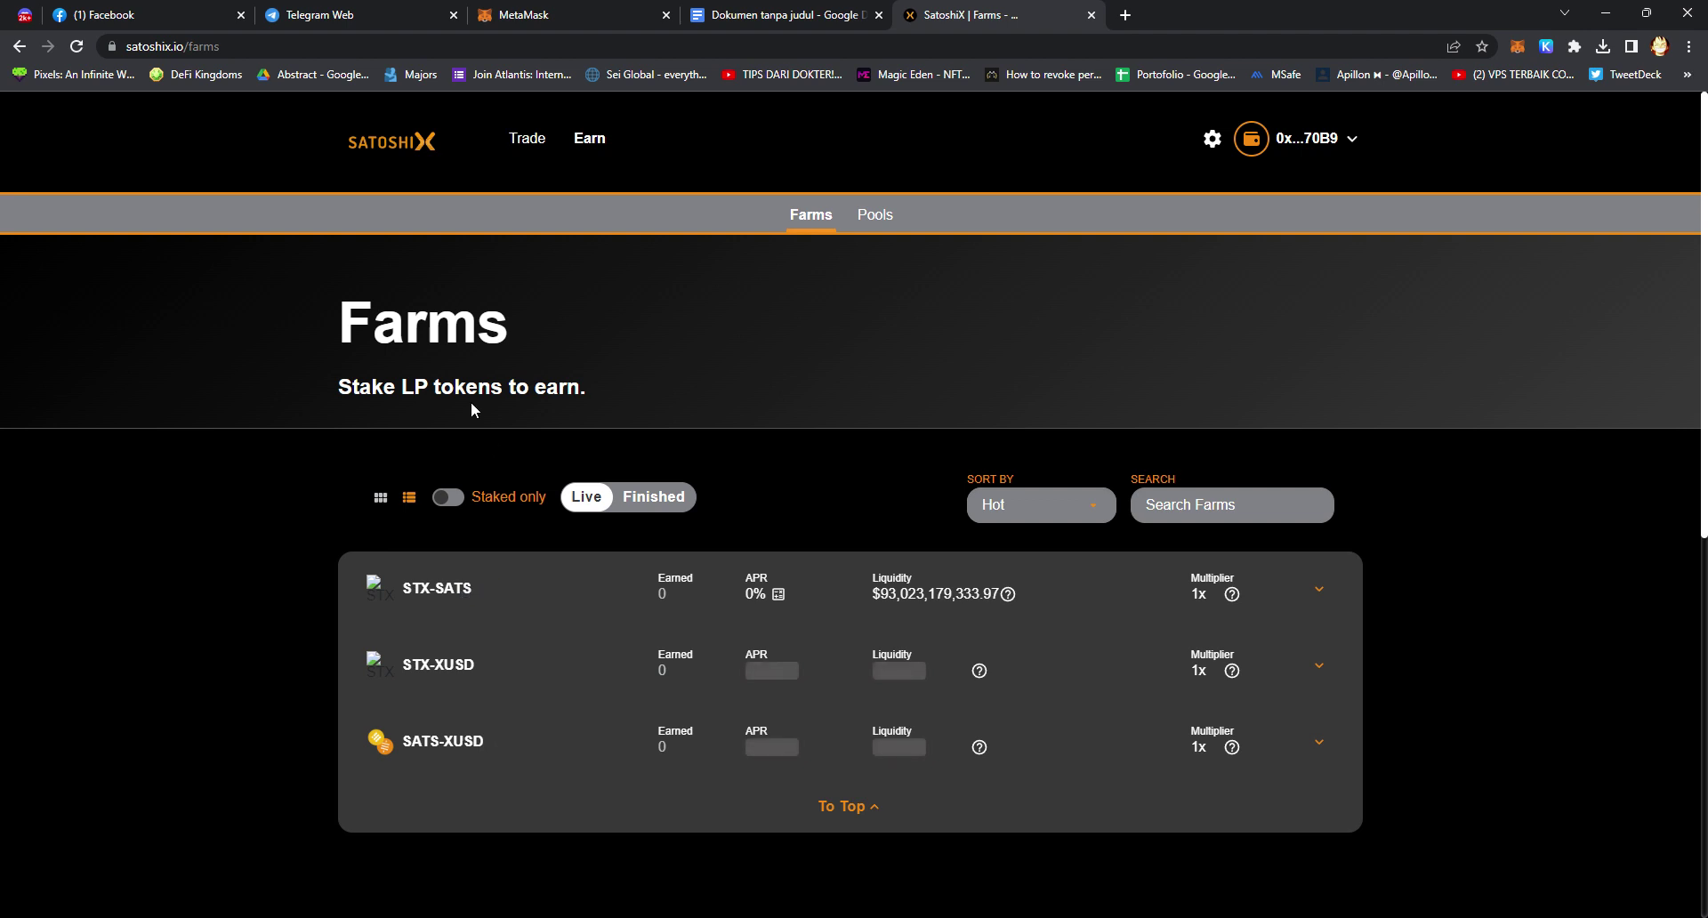
- Find the SATS and STX pair in SatoshiX's pool import and start adding 9.97002 SATS and 0.00180601 STX of liquidity
mouse_move(534, 138)
click(551, 231)
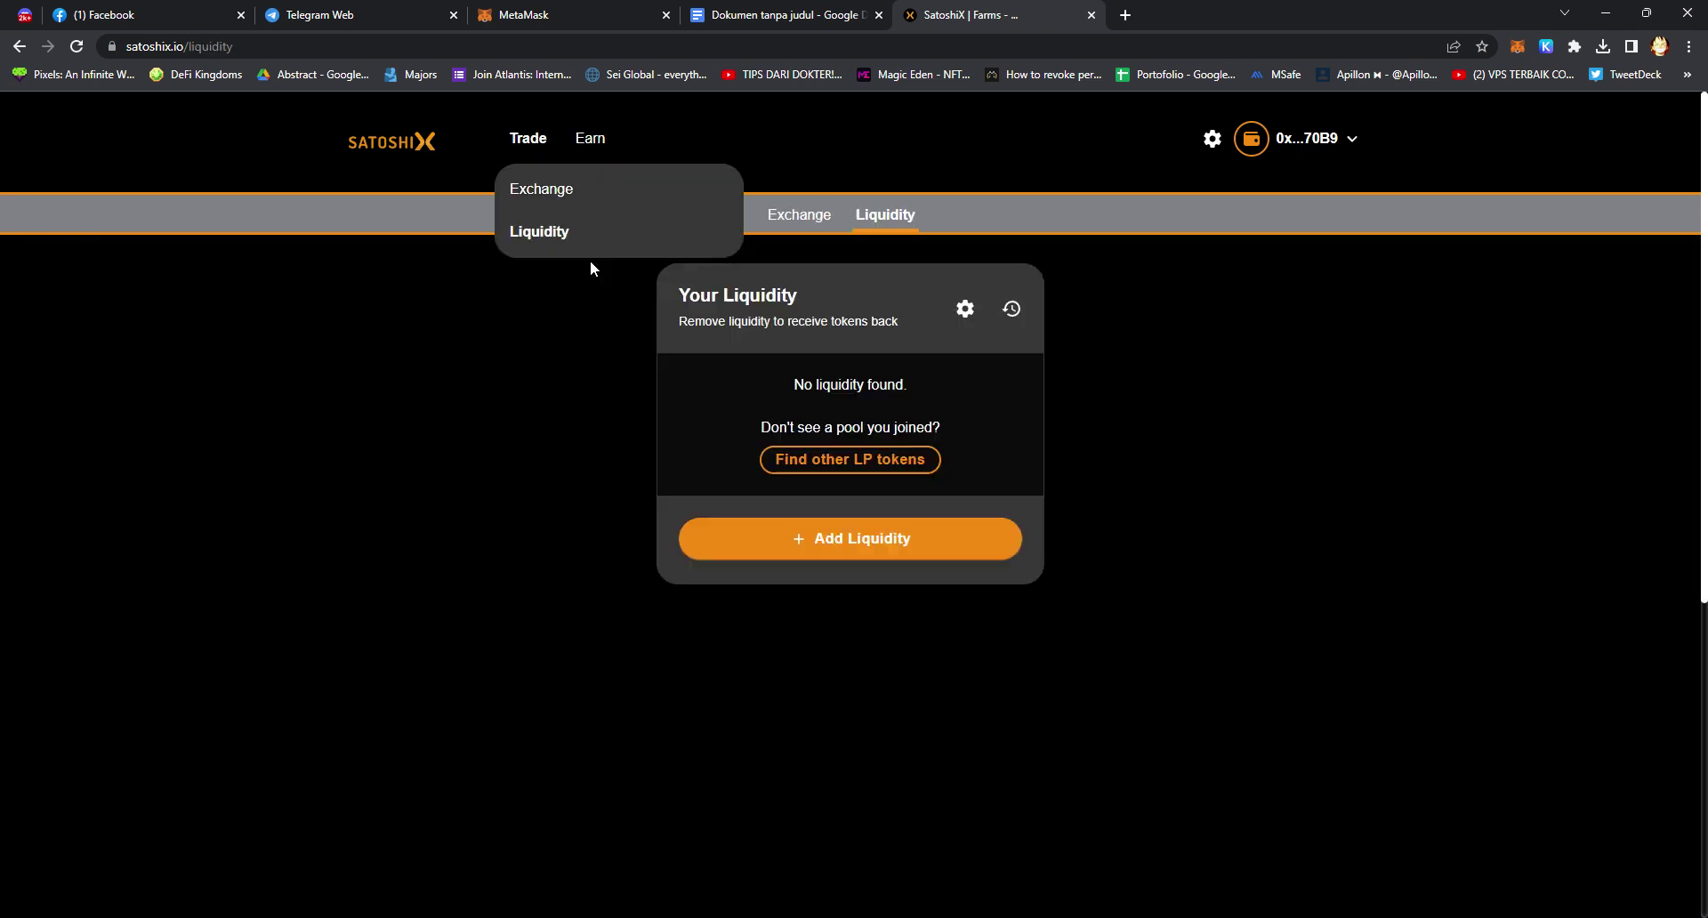
click(853, 465)
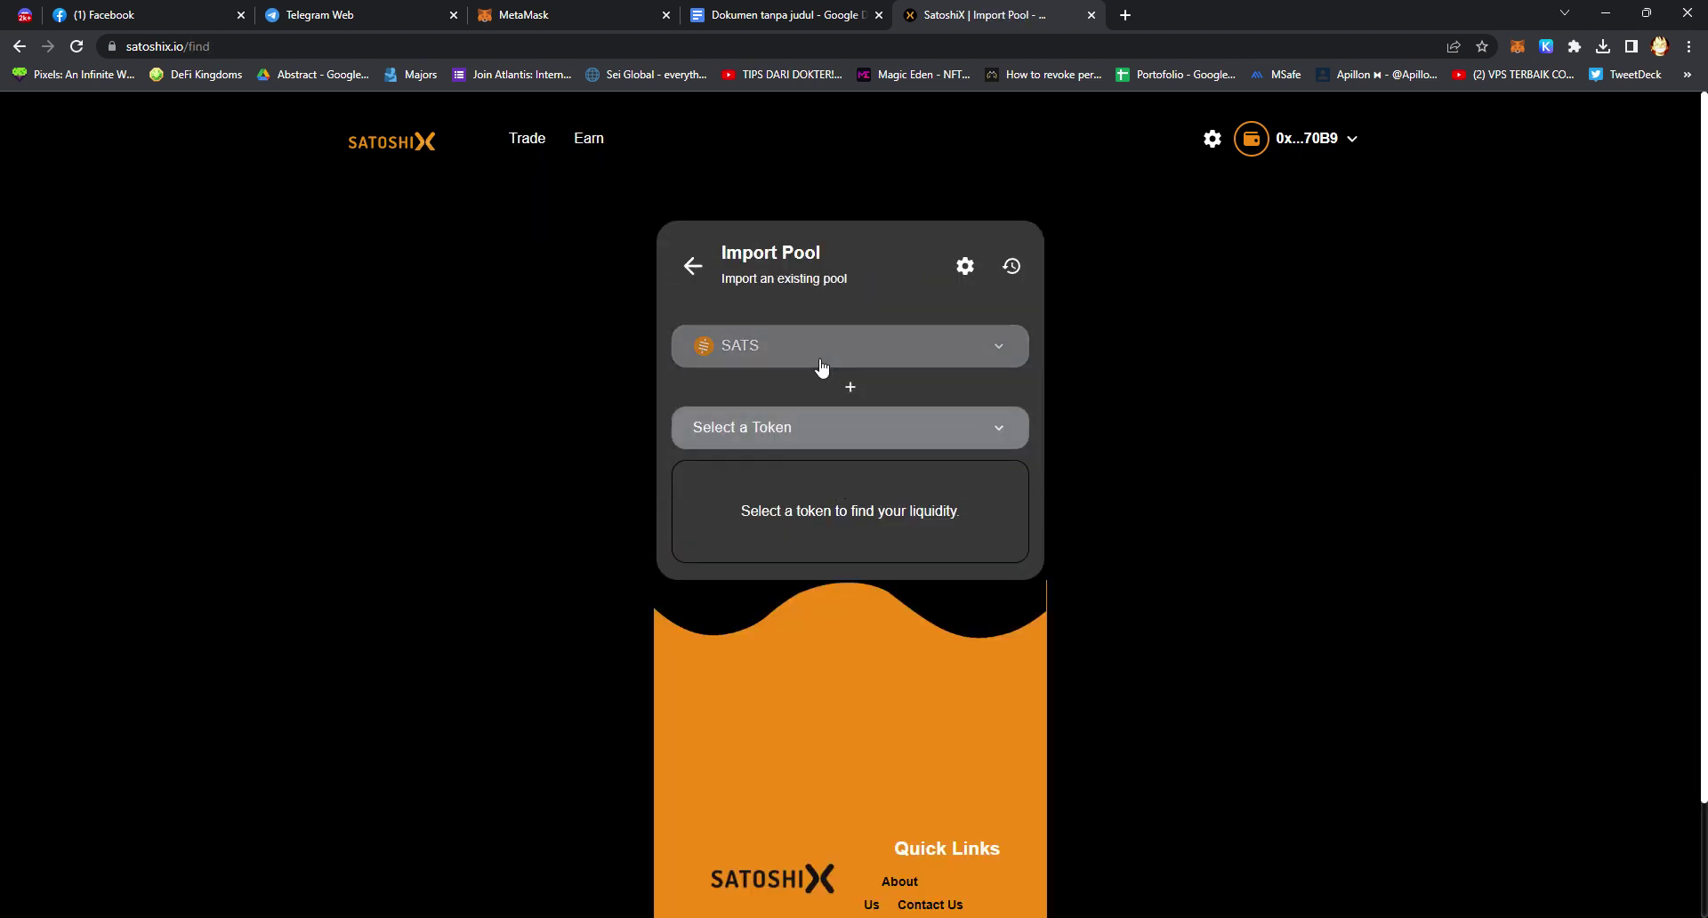
click(820, 428)
click(819, 595)
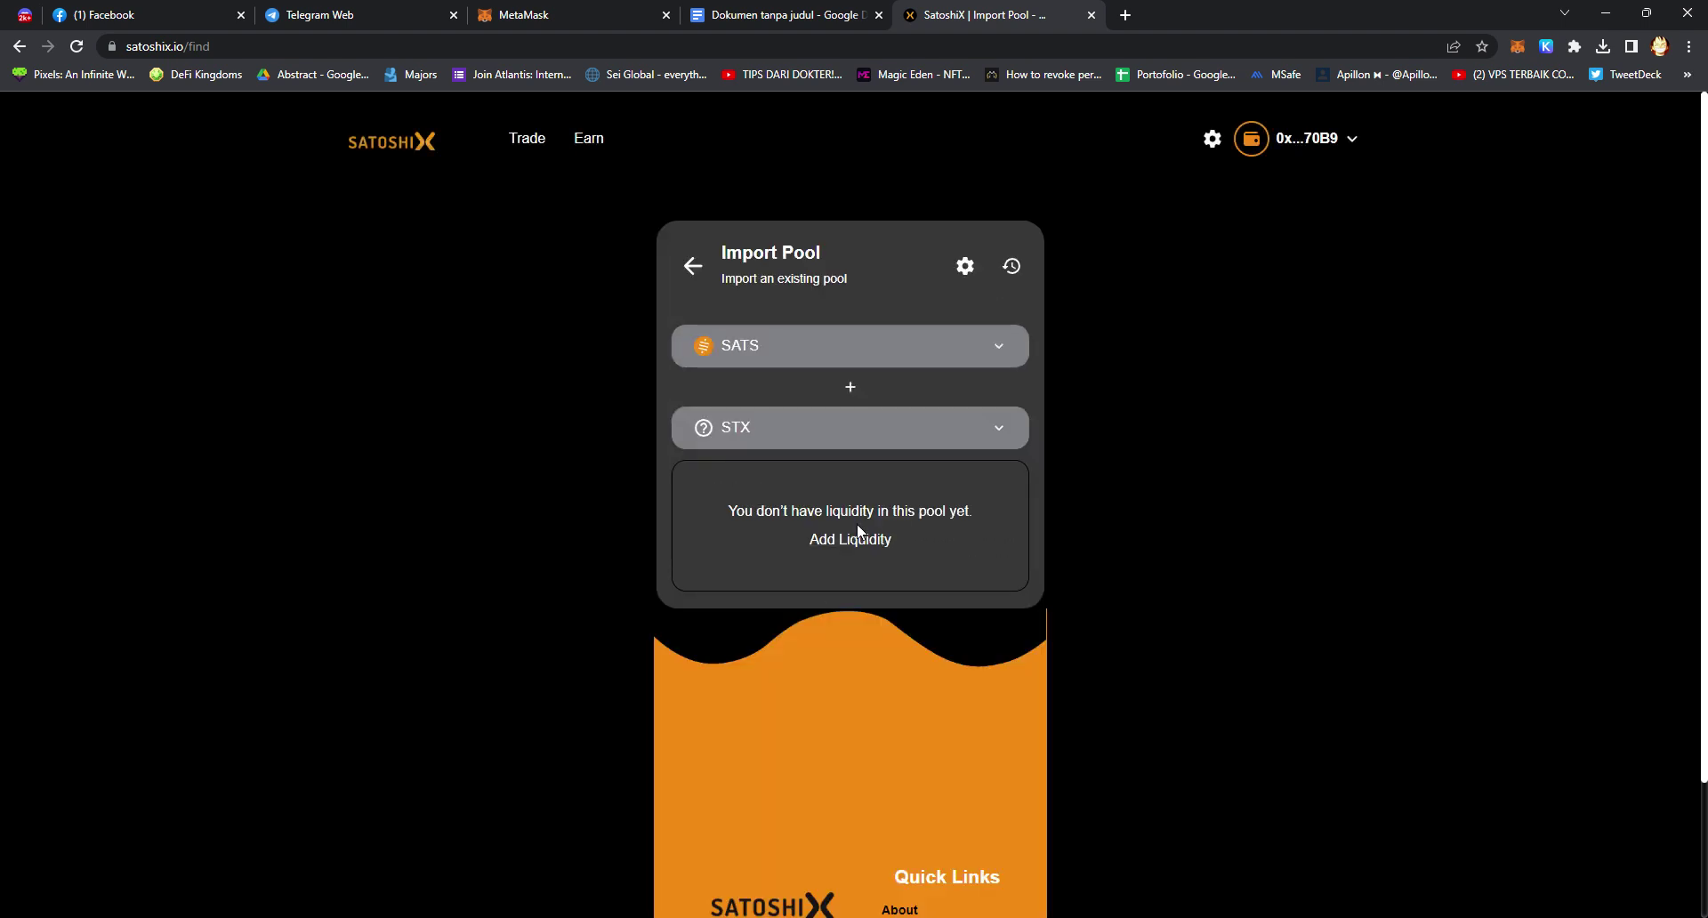
click(848, 541)
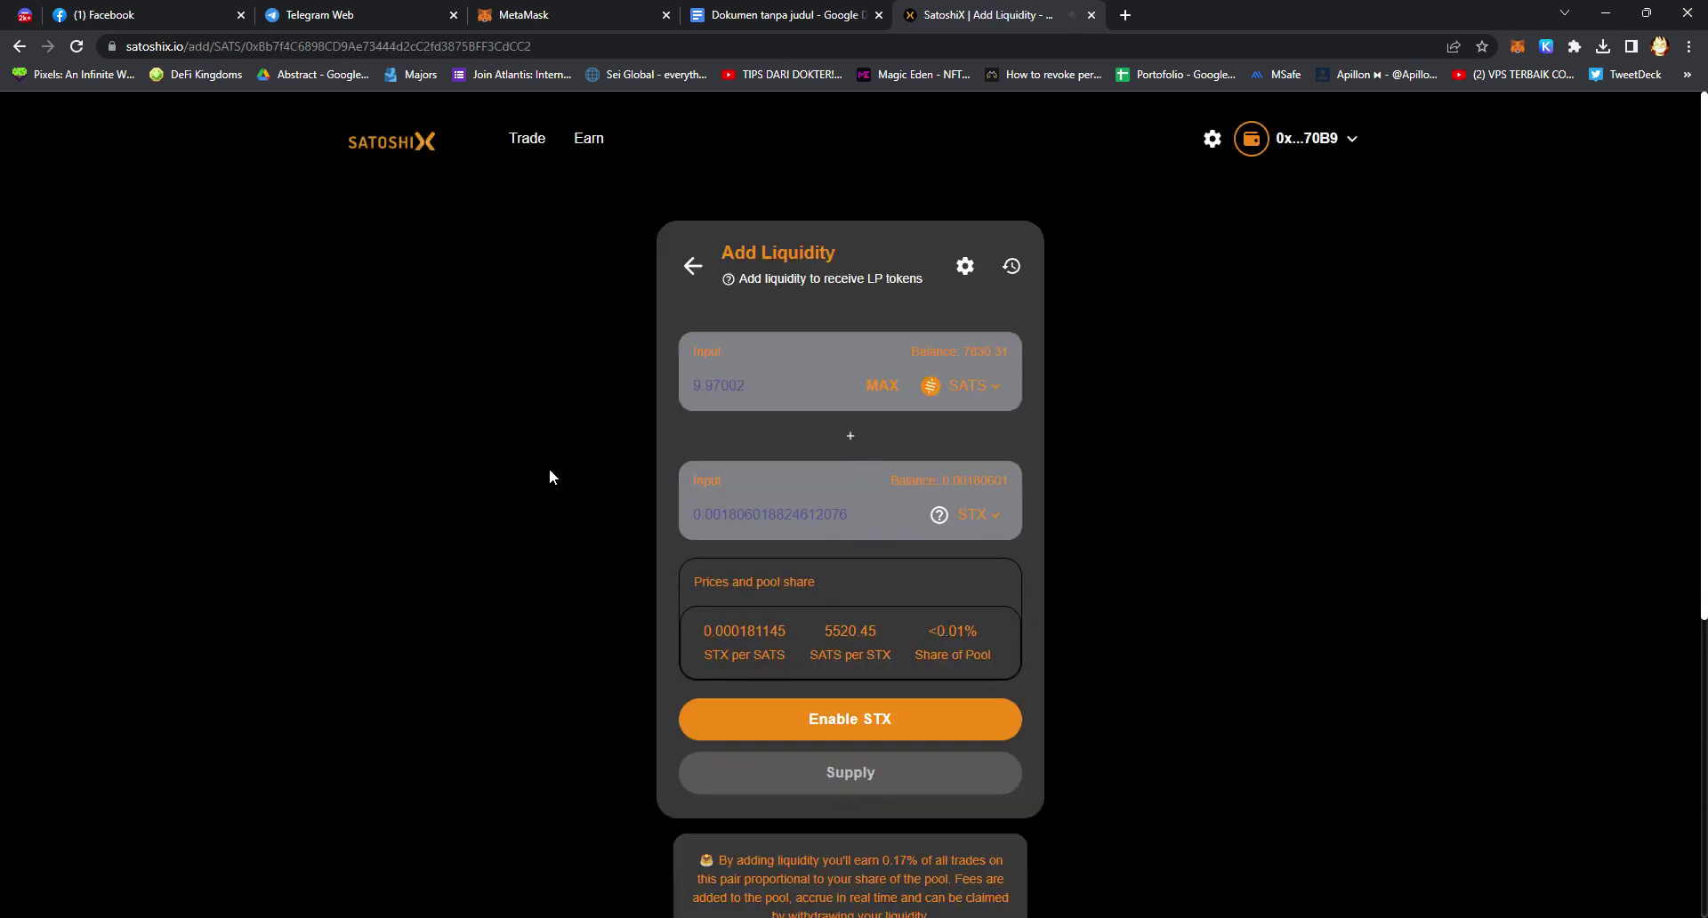
- Enable STX for the liquidity deposit, approve the token access request in MetaMask, and return to SatoshiX
click(870, 726)
click(636, 11)
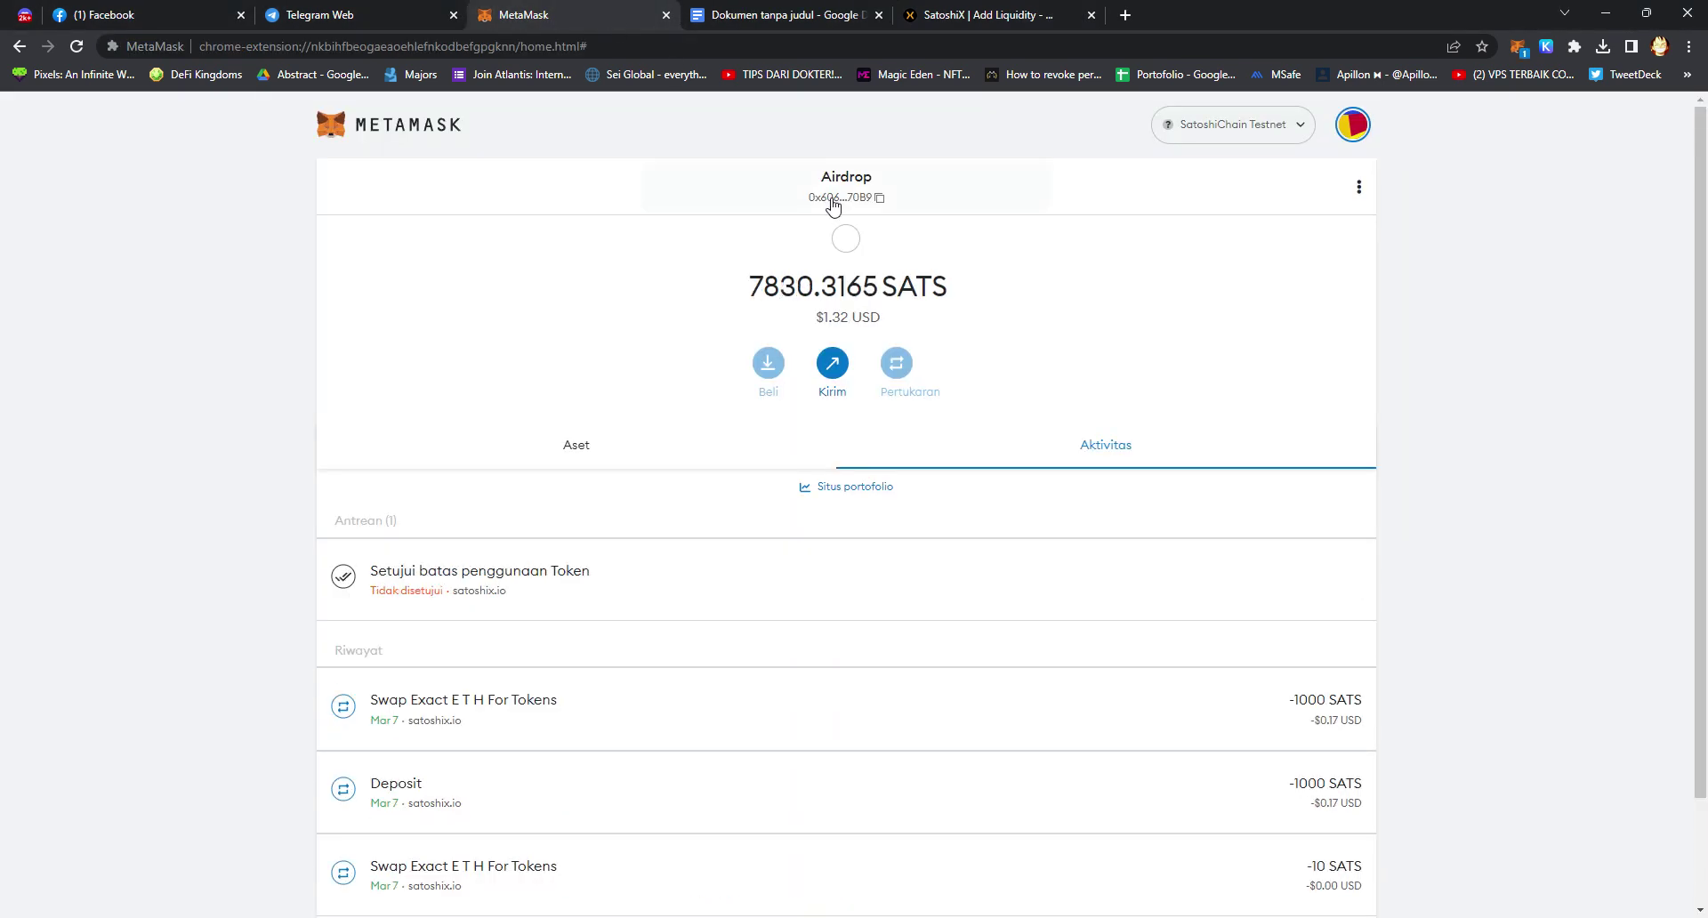
click(856, 568)
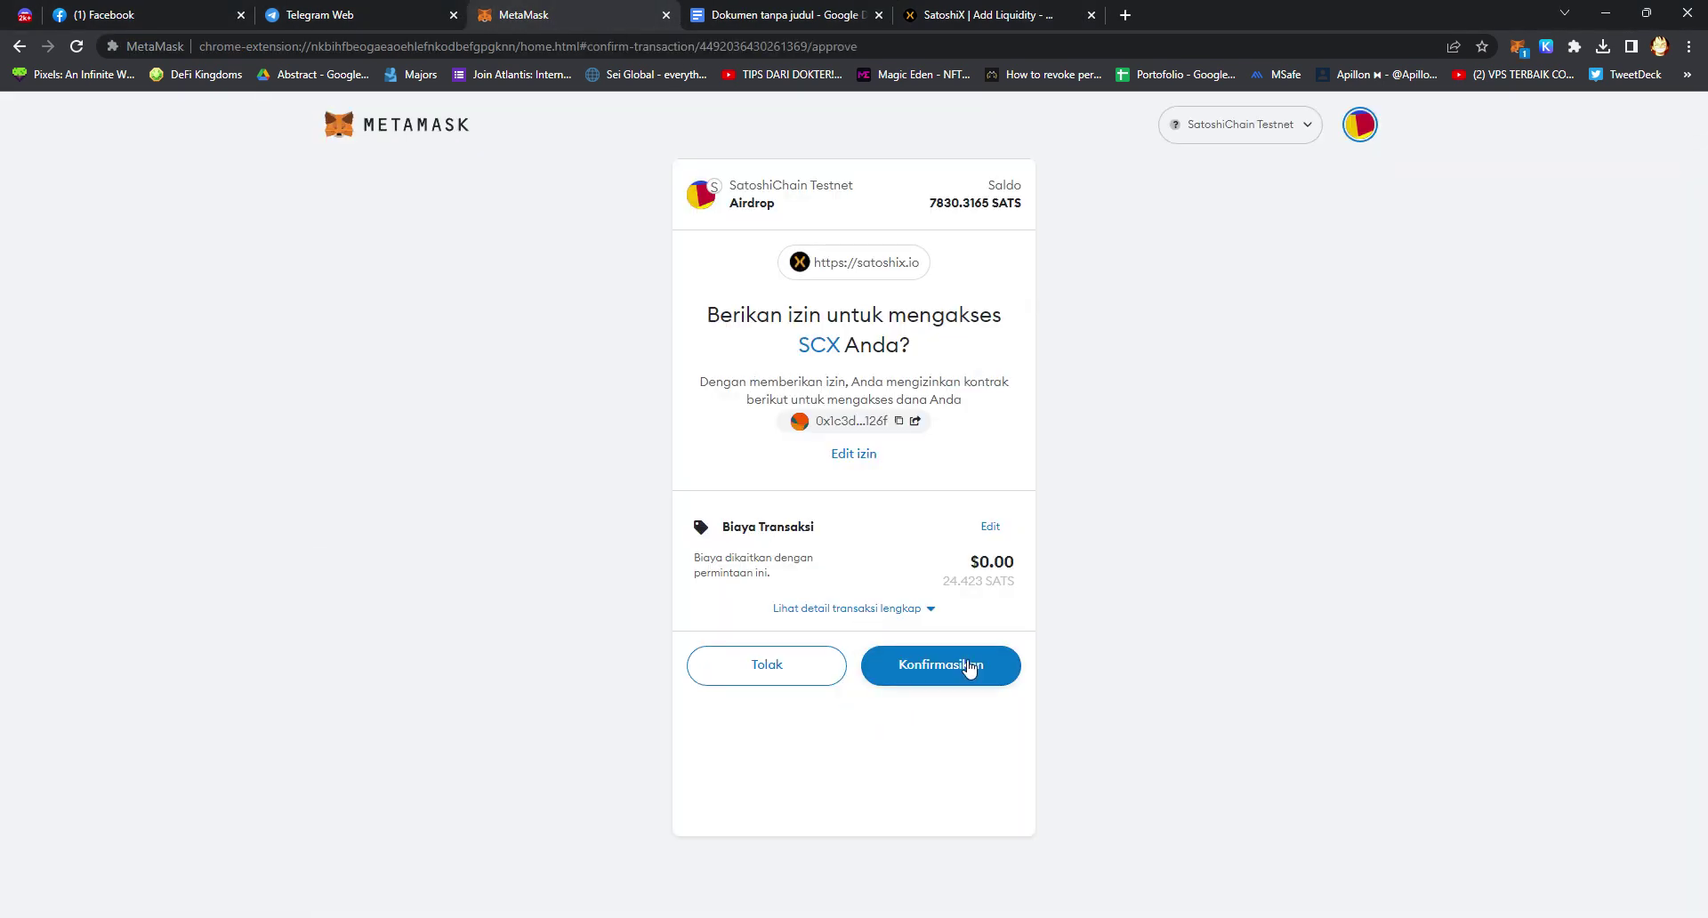
click(974, 667)
click(971, 9)
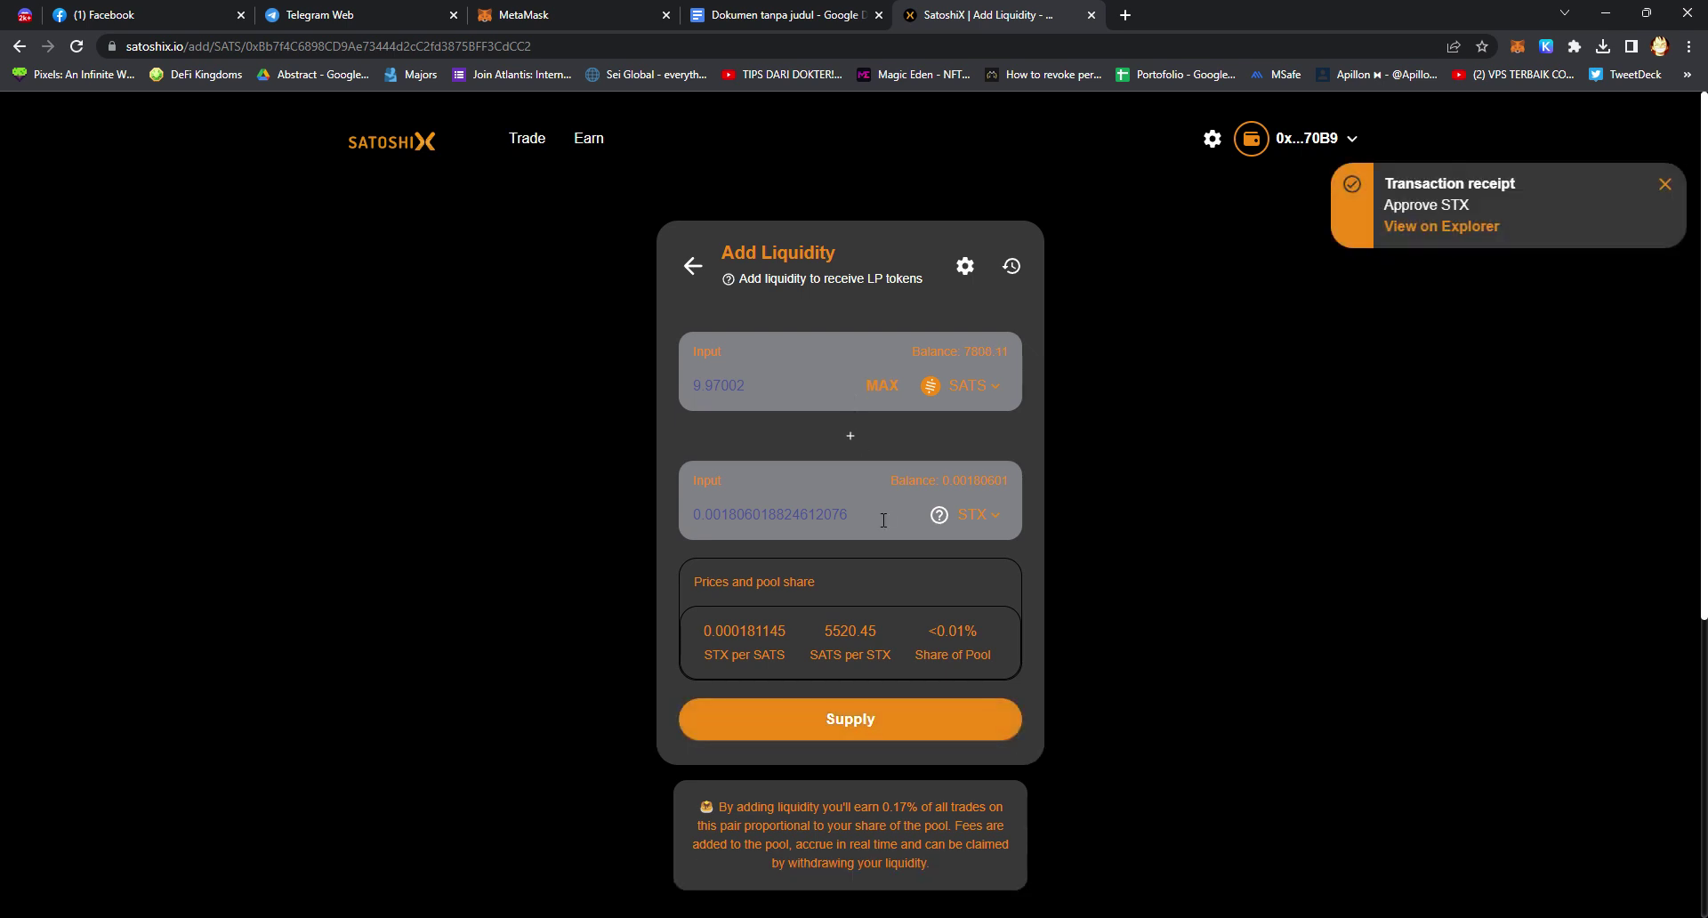
- Supply 9.97002 SATS and 0.00180601 STX to the pool and approve the queued liquidity transaction in MetaMask
click(854, 719)
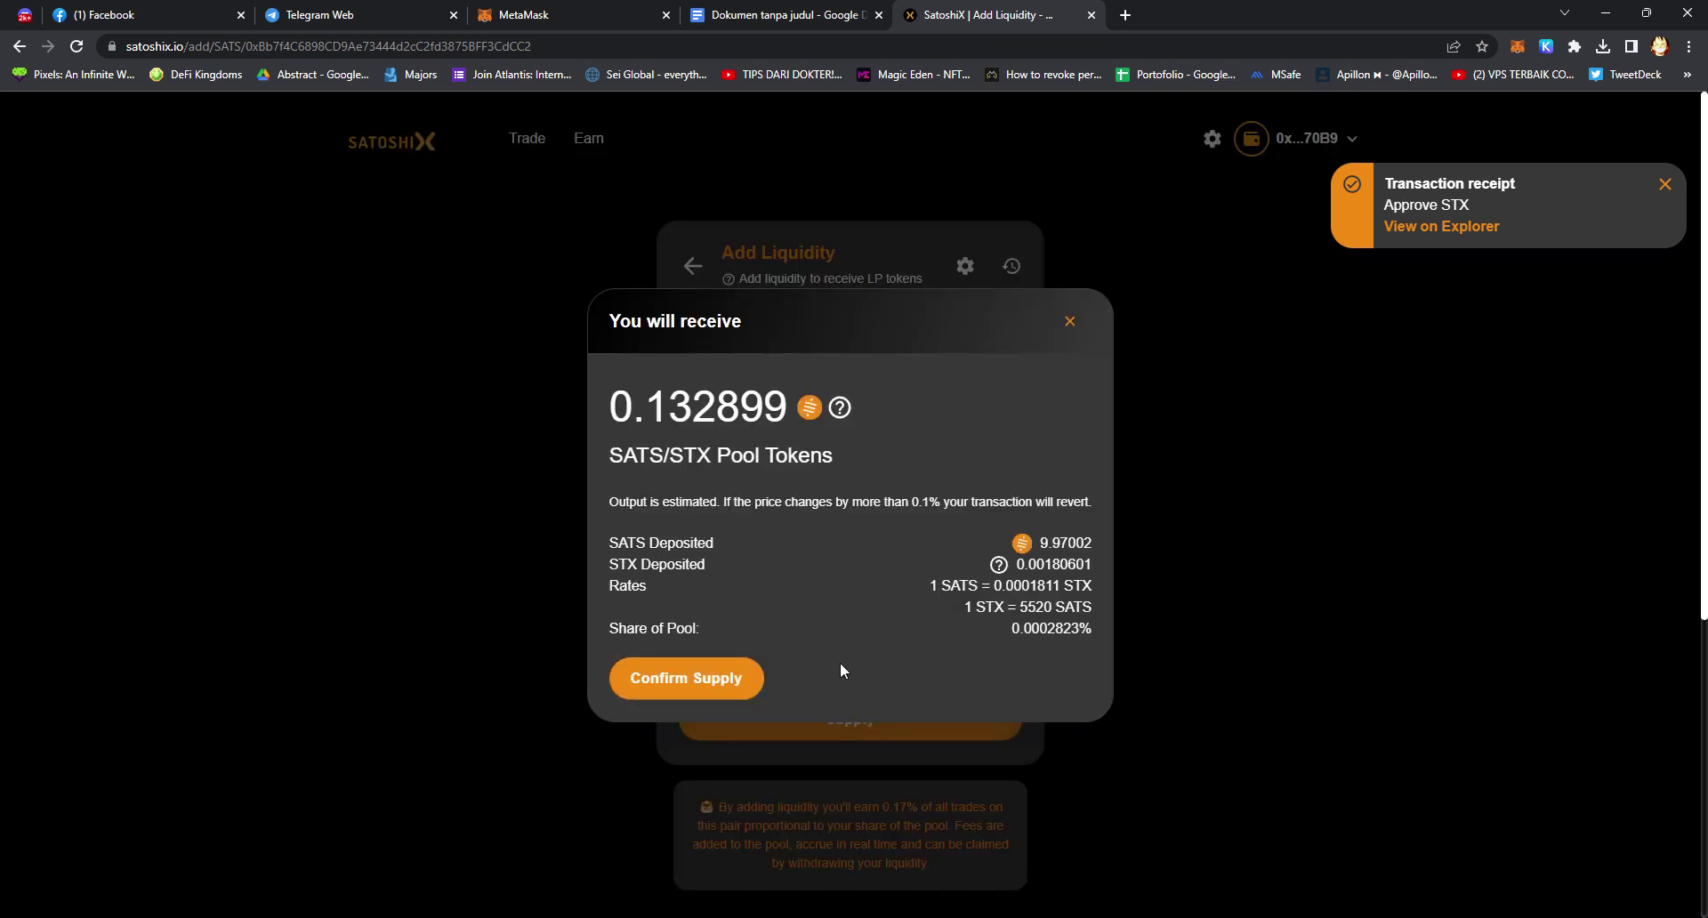
click(687, 680)
key(ctrl+shift+Tab)
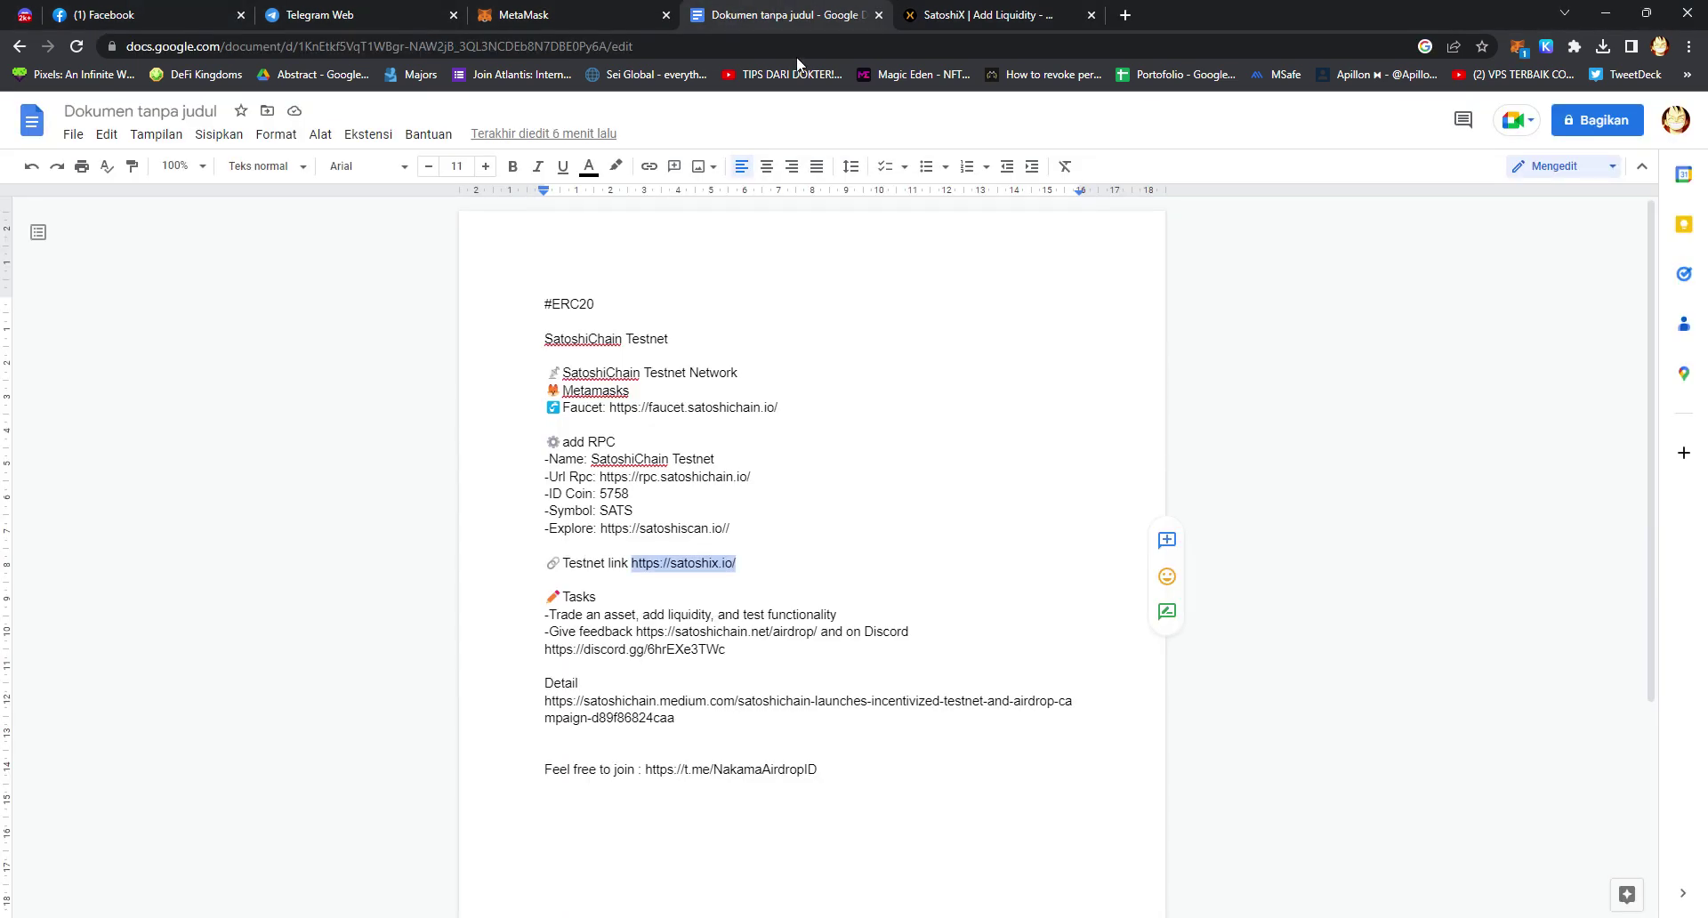
key(ctrl+shift+Tab)
click(817, 562)
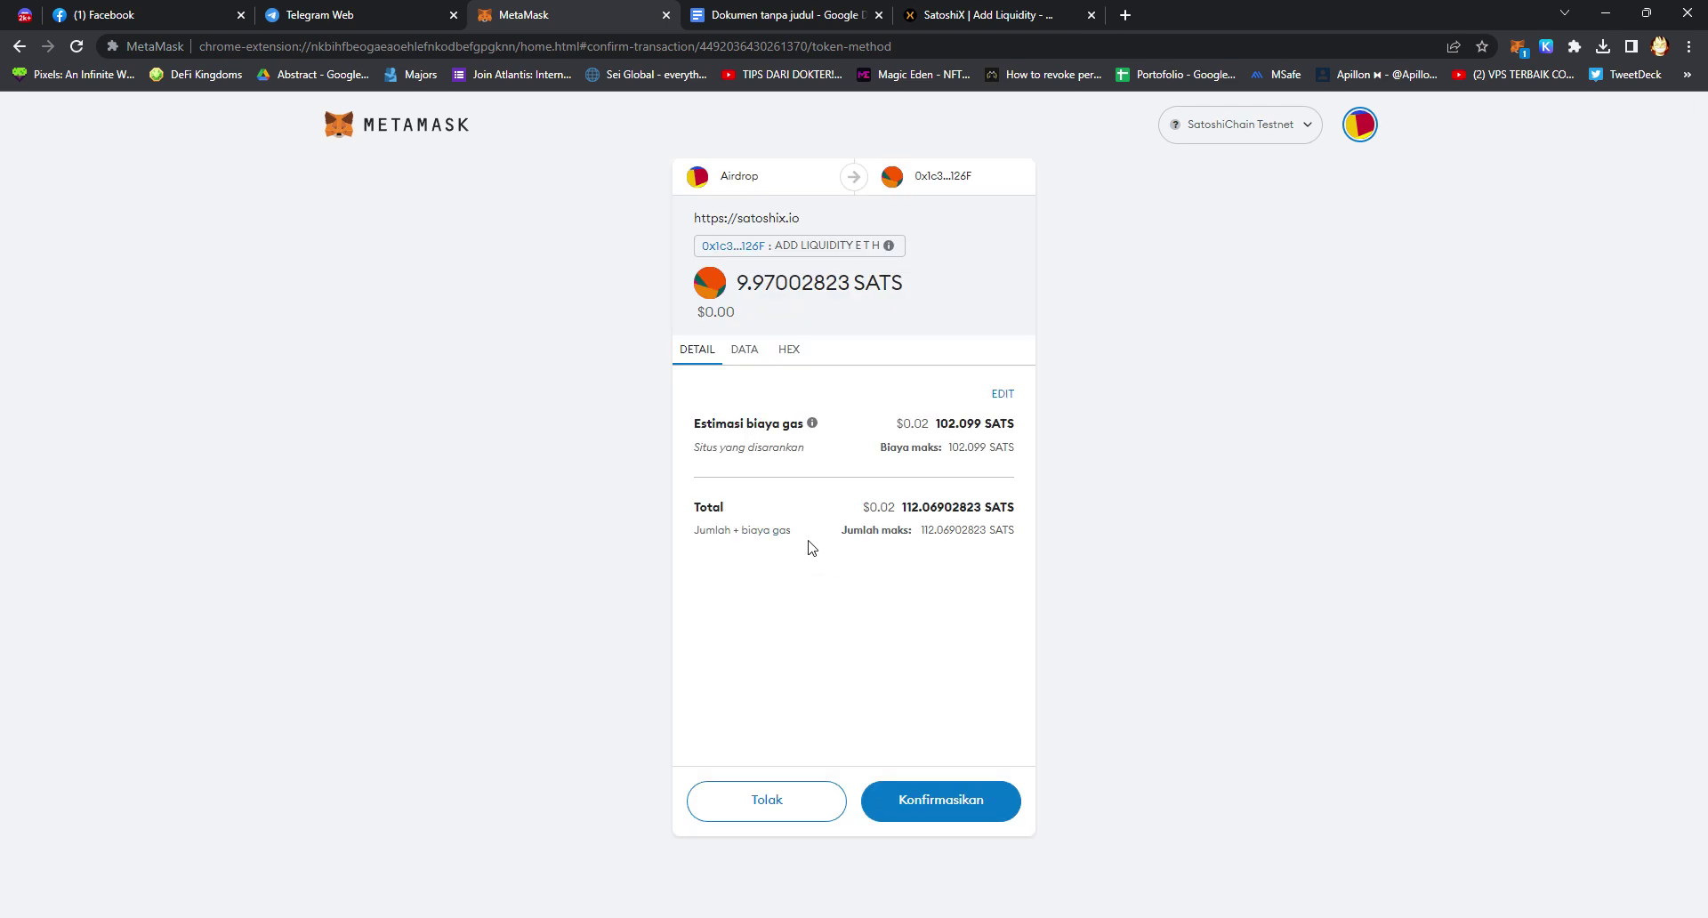
click(950, 804)
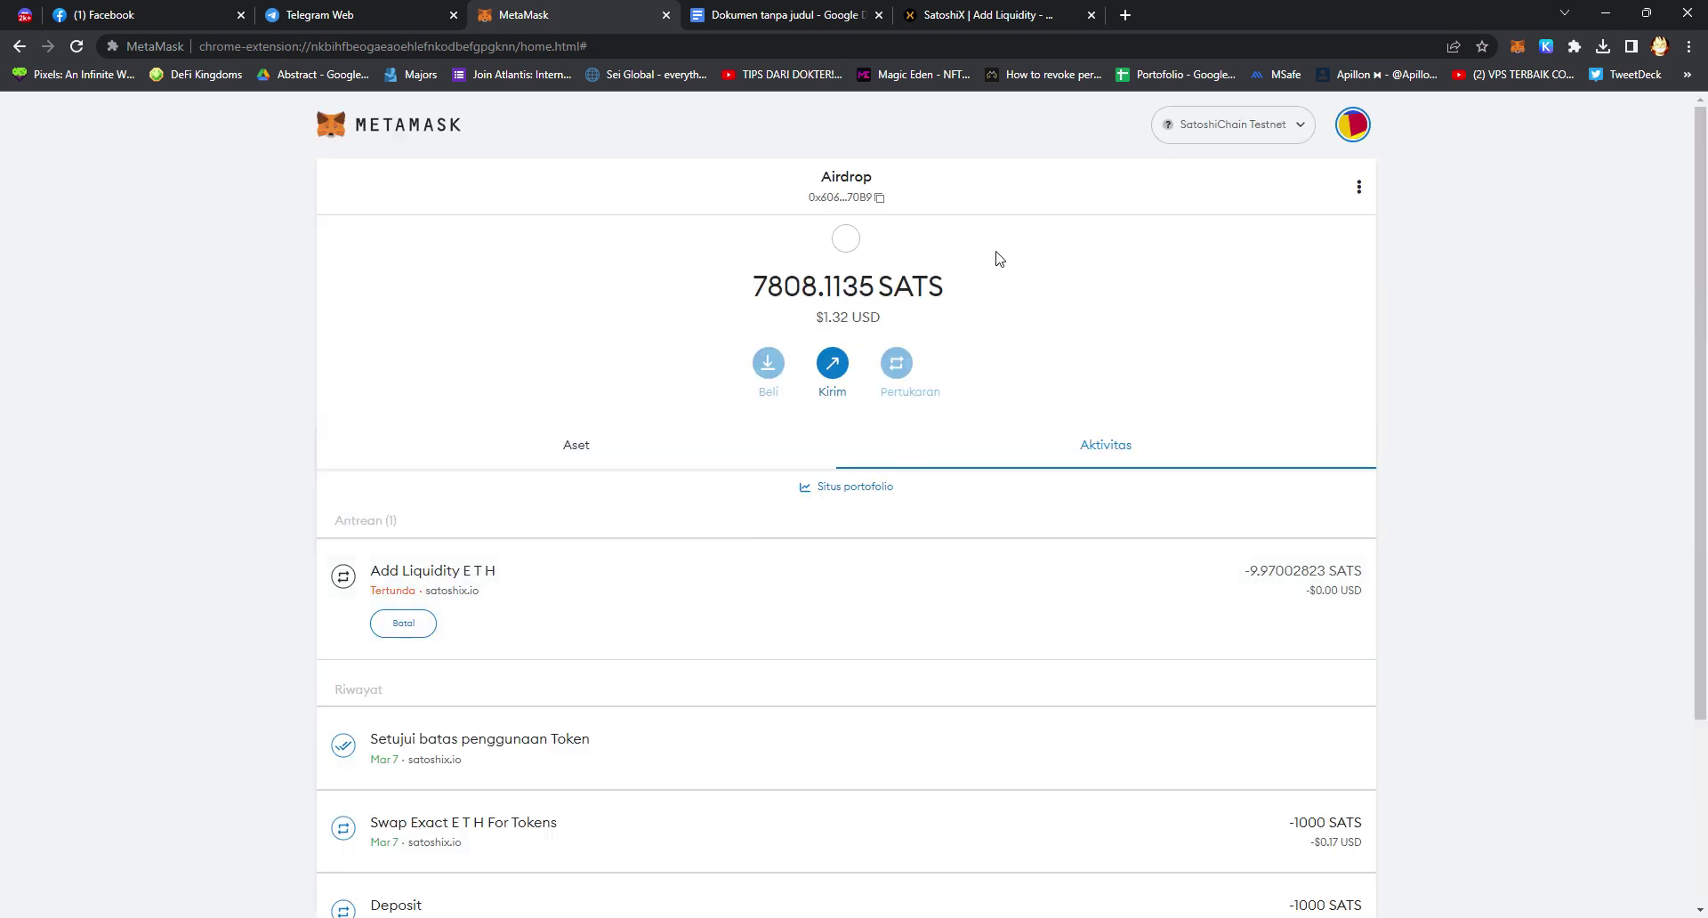
- Close the submission message on SatoshiX and expand the SATS/STX position in the liquidity list
click(1017, 13)
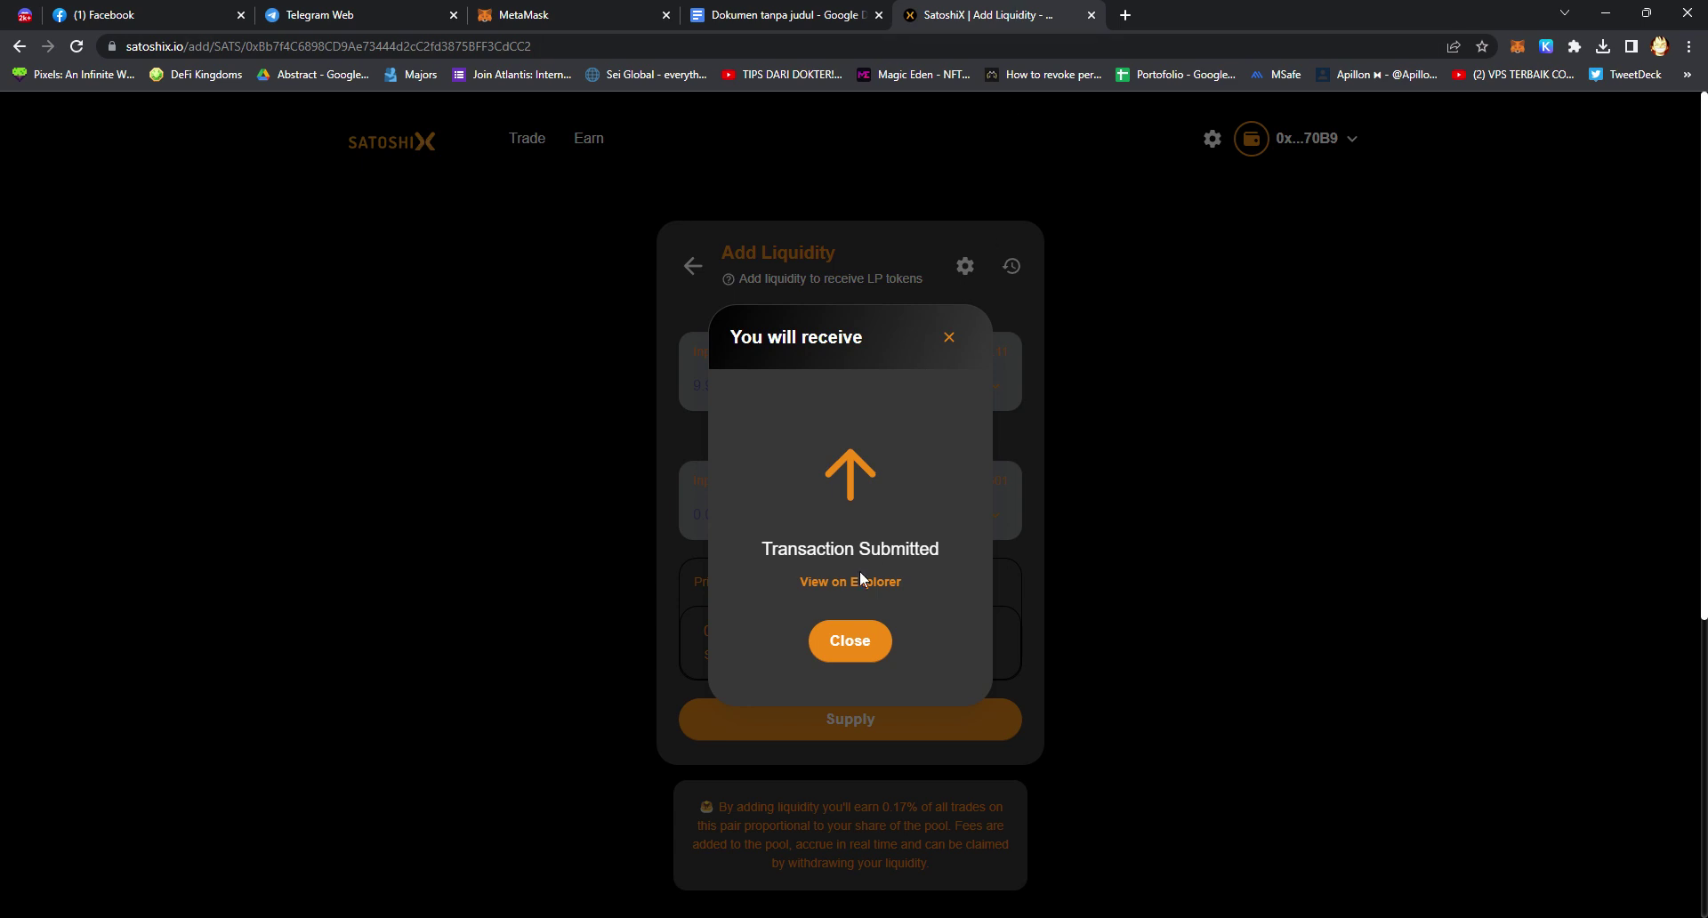
click(868, 640)
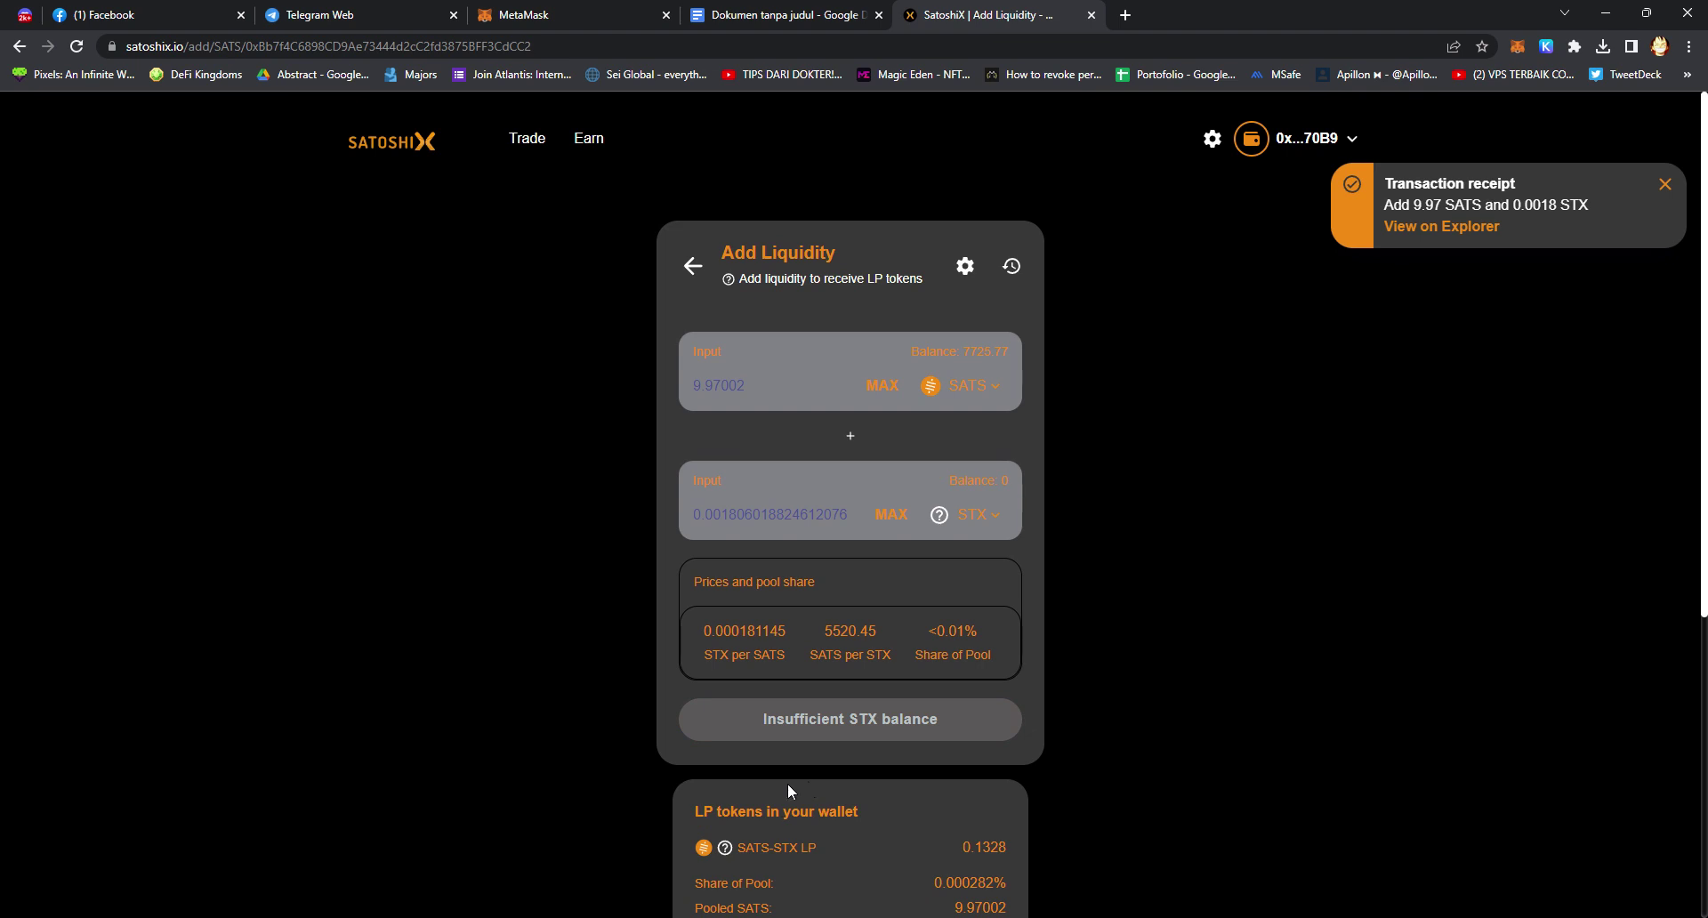
click(693, 265)
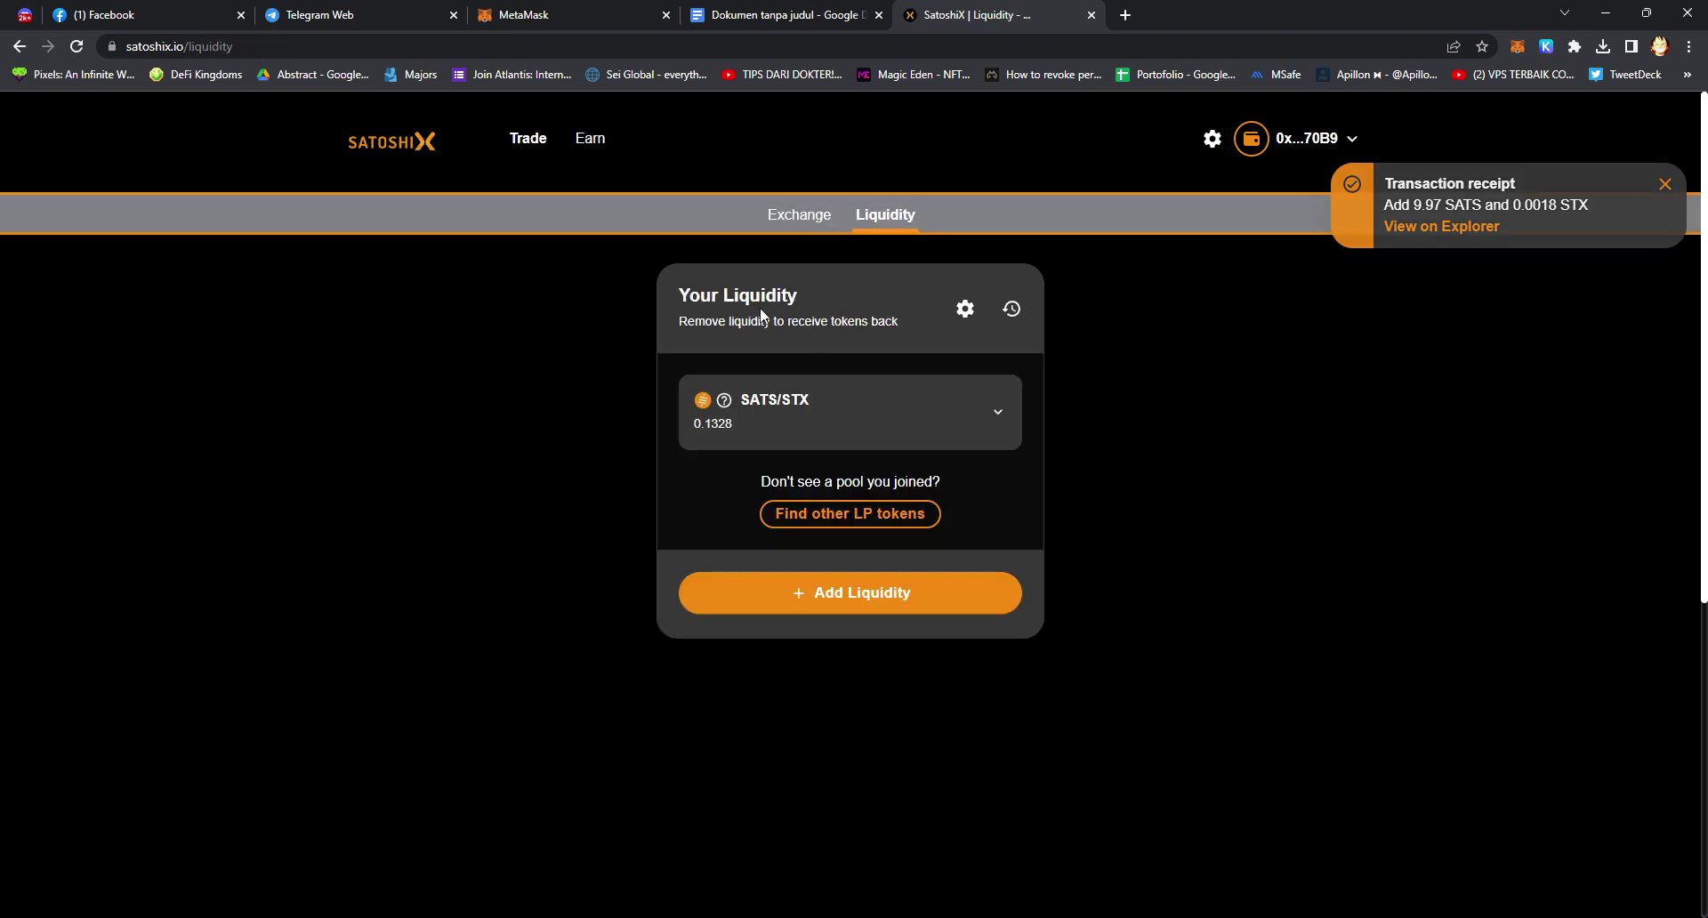
drag(809, 400, 725, 406)
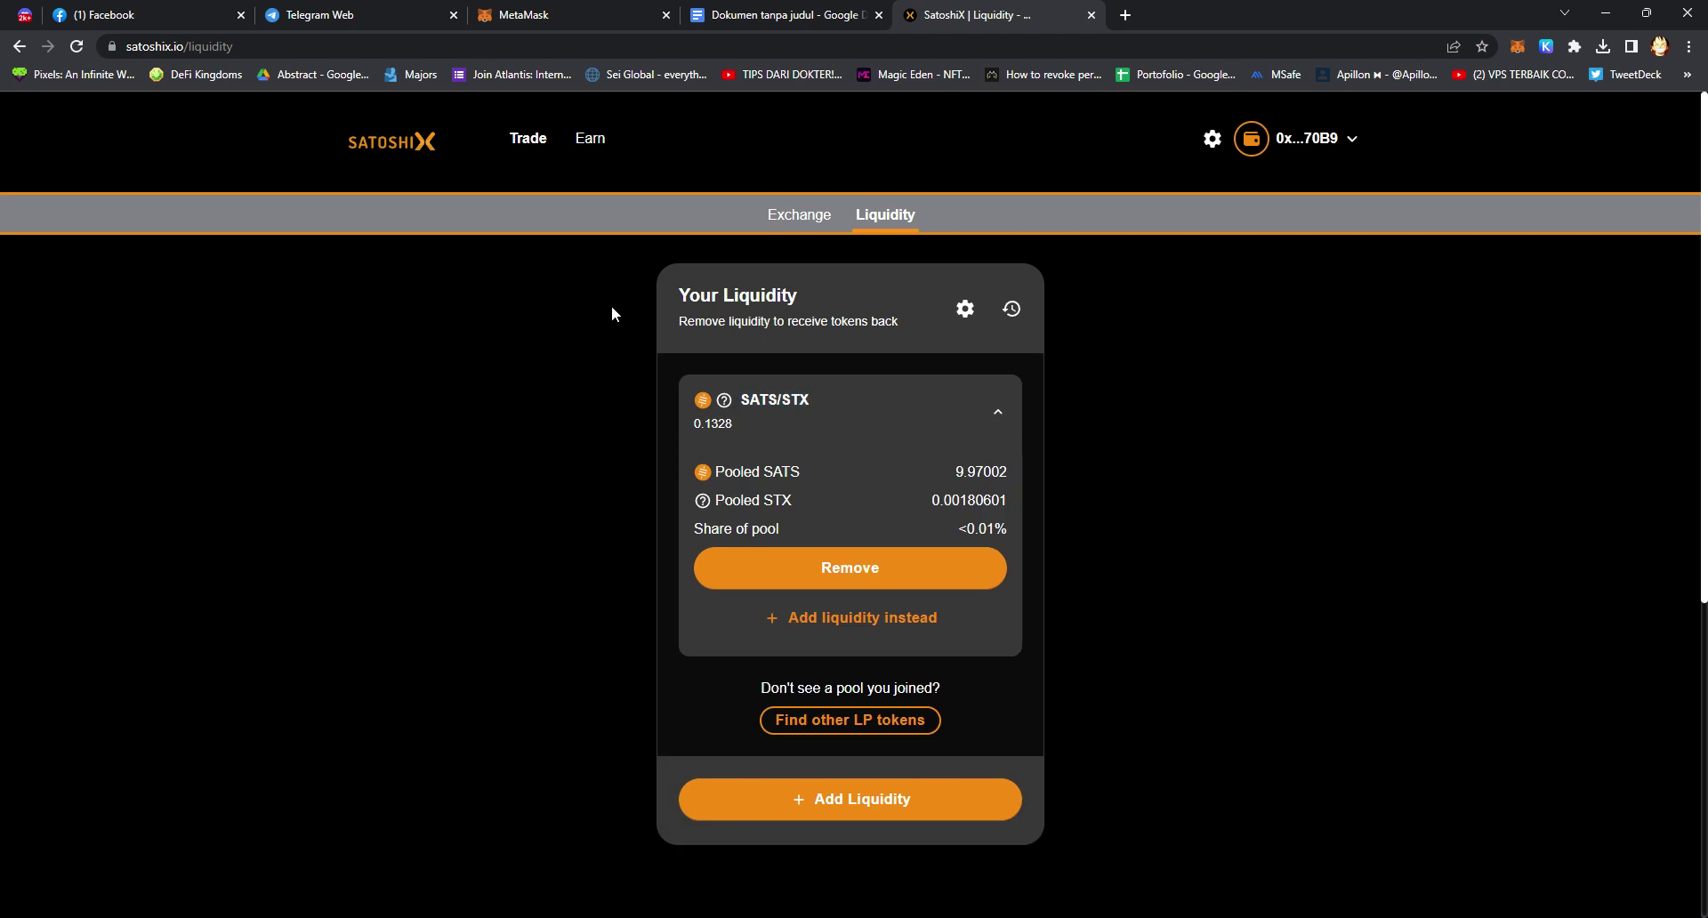
- Enable the STX-SATS farm on SatoshiX, approve its token access request in MetaMask, and return to the farm
mouse_move(583, 150)
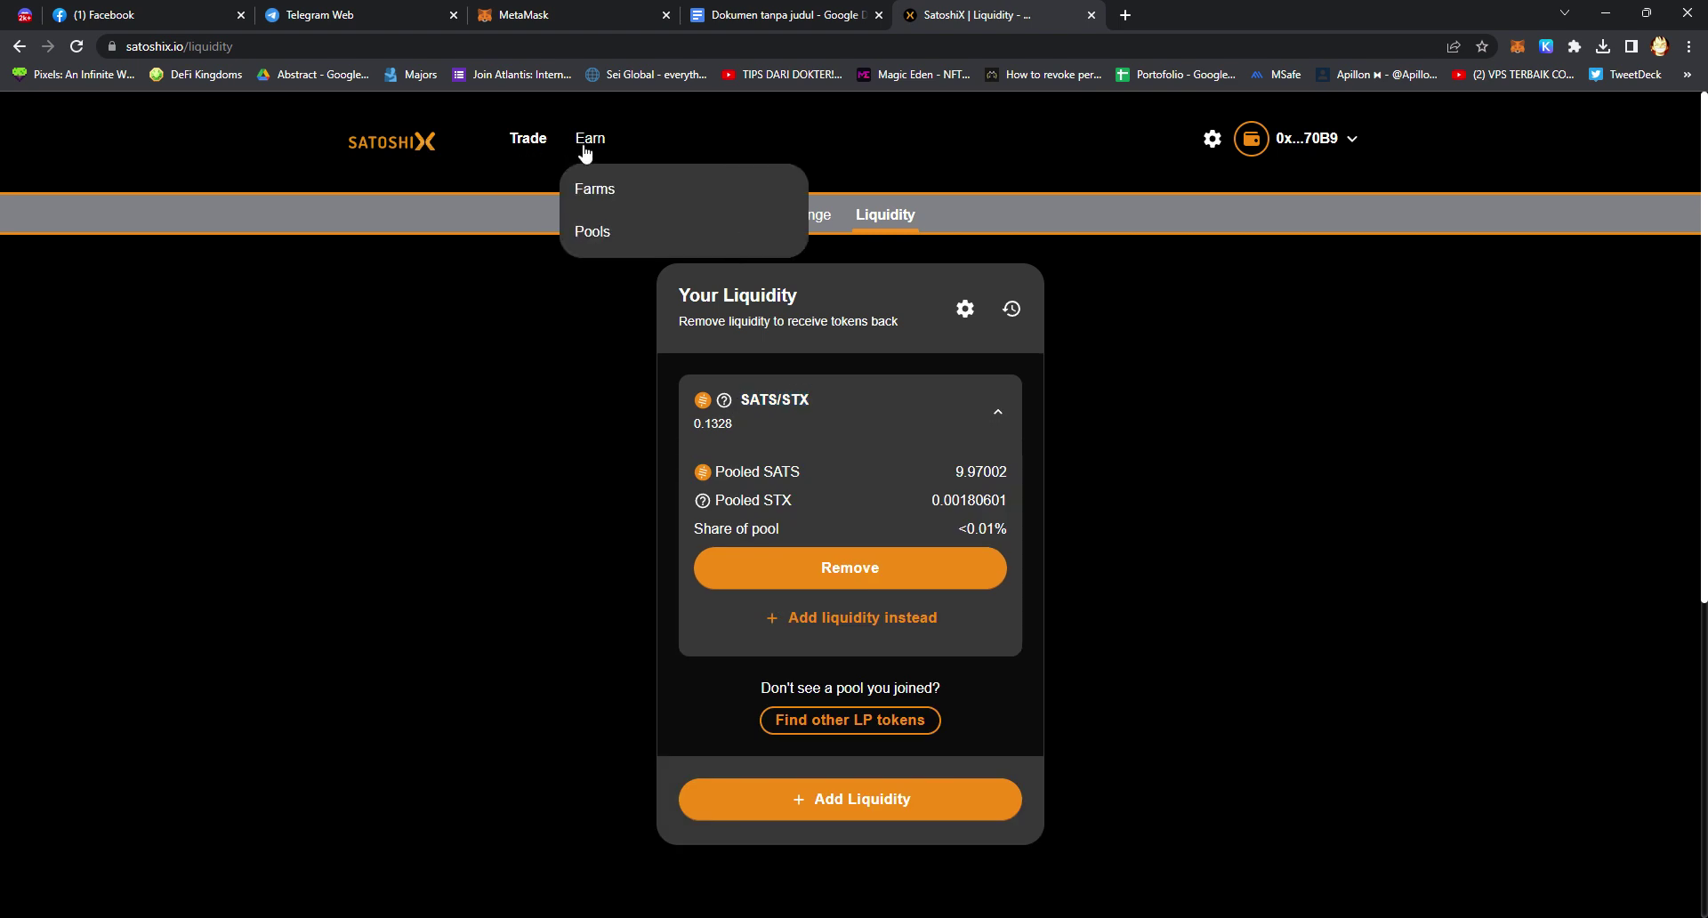
click(620, 199)
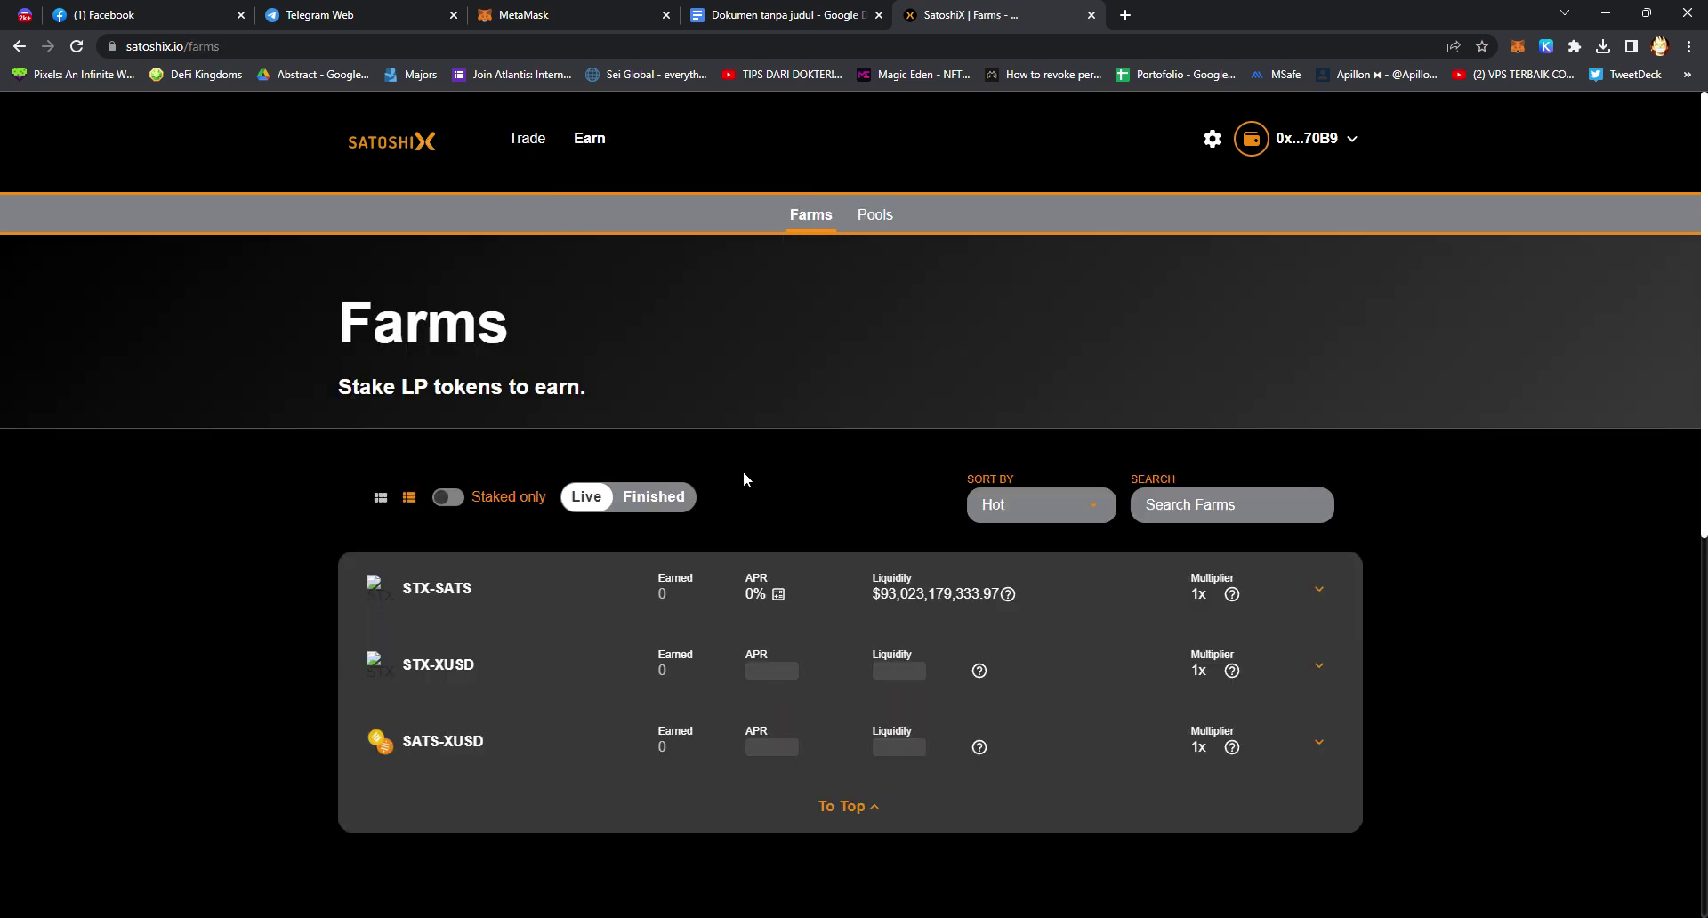
click(1315, 594)
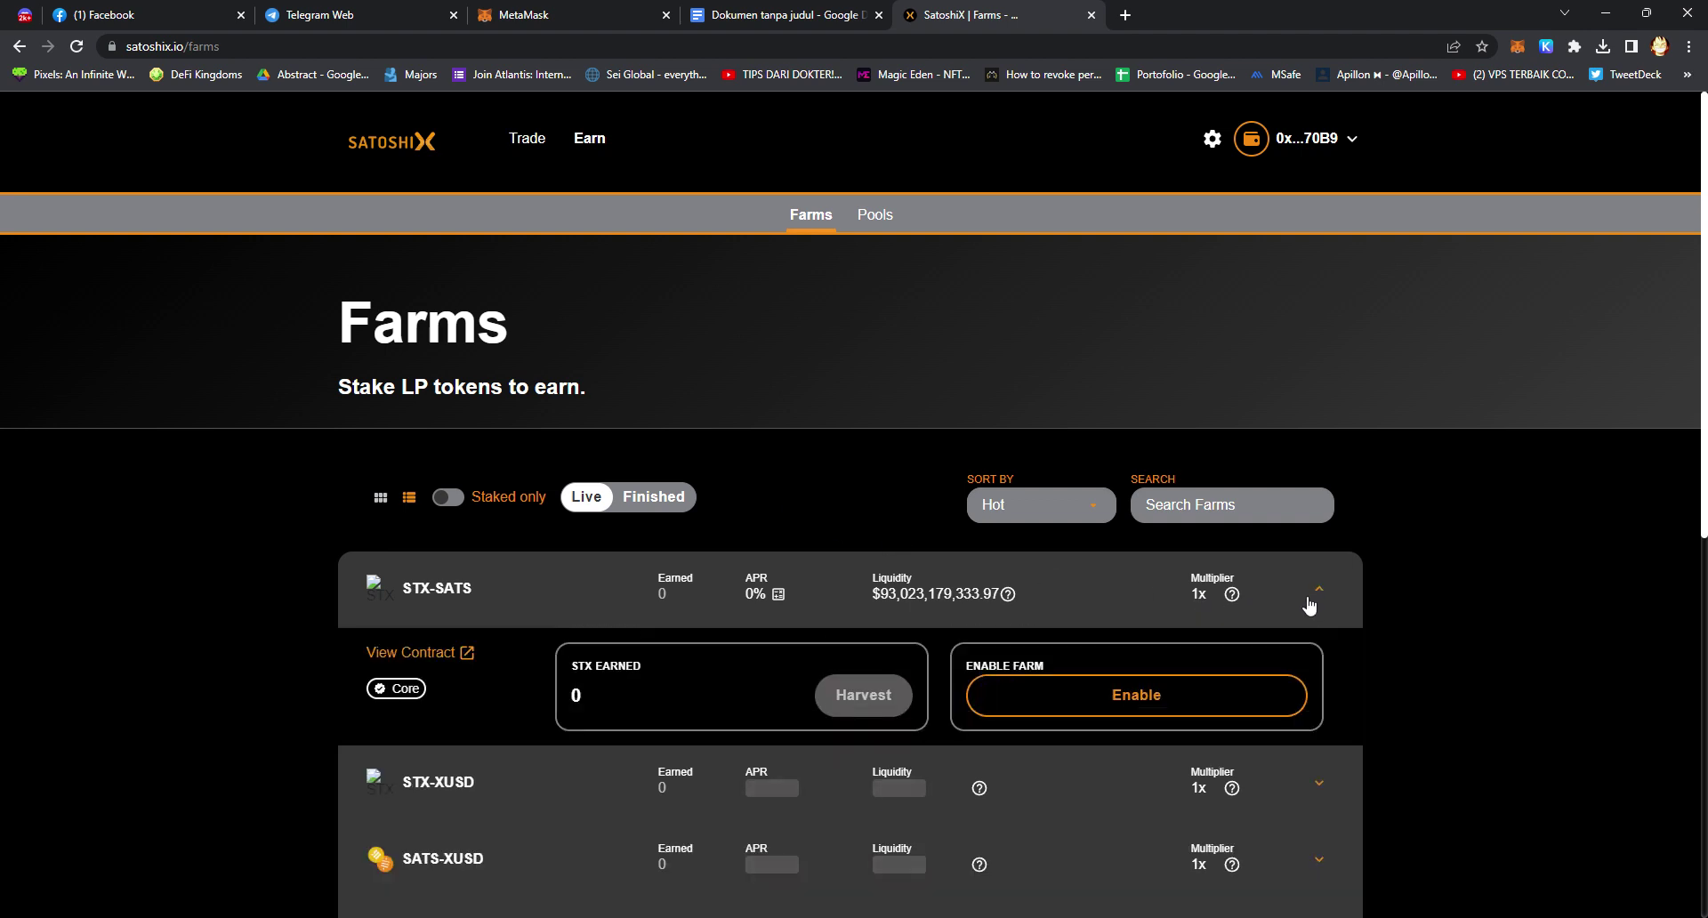
click(1112, 704)
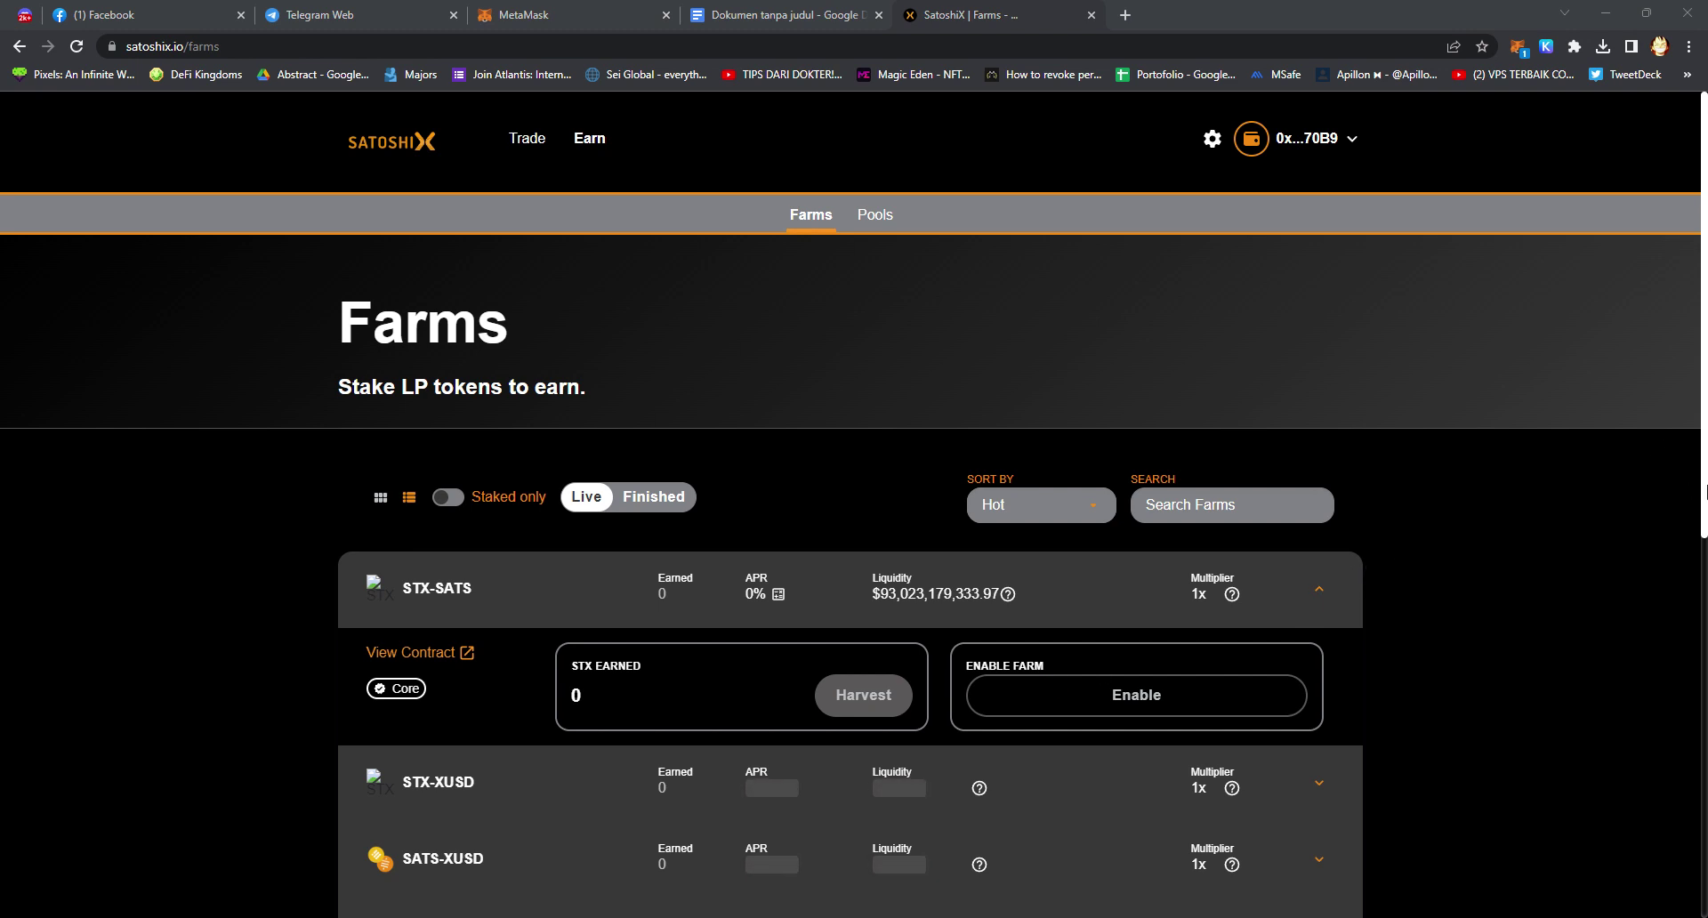
click(506, 11)
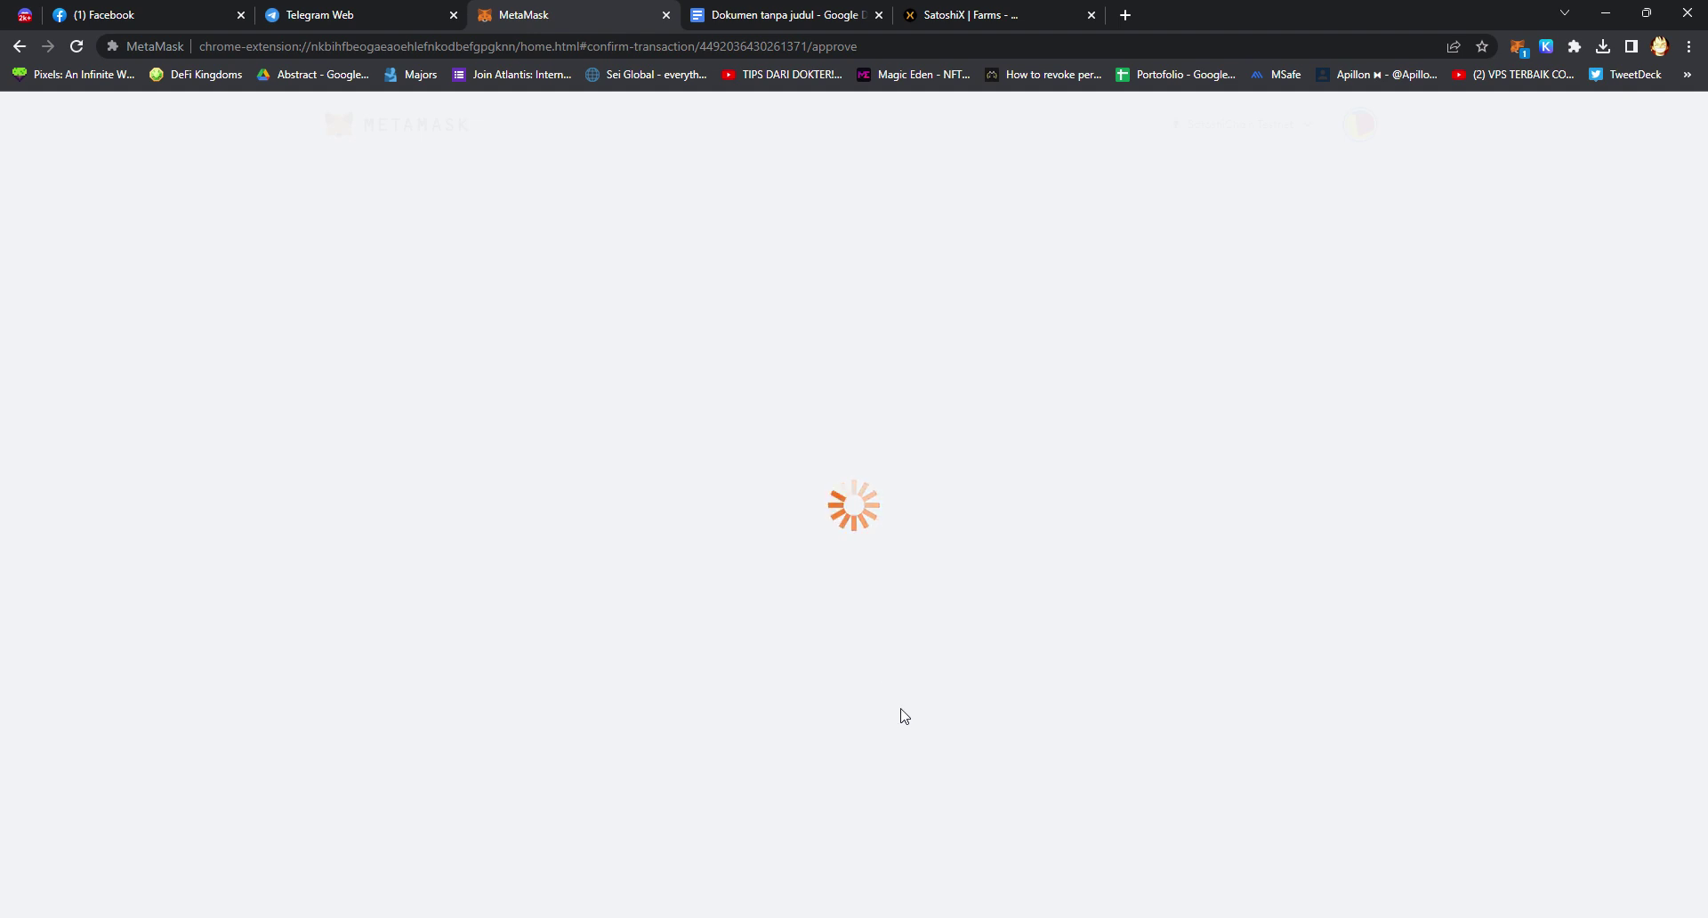
click(932, 669)
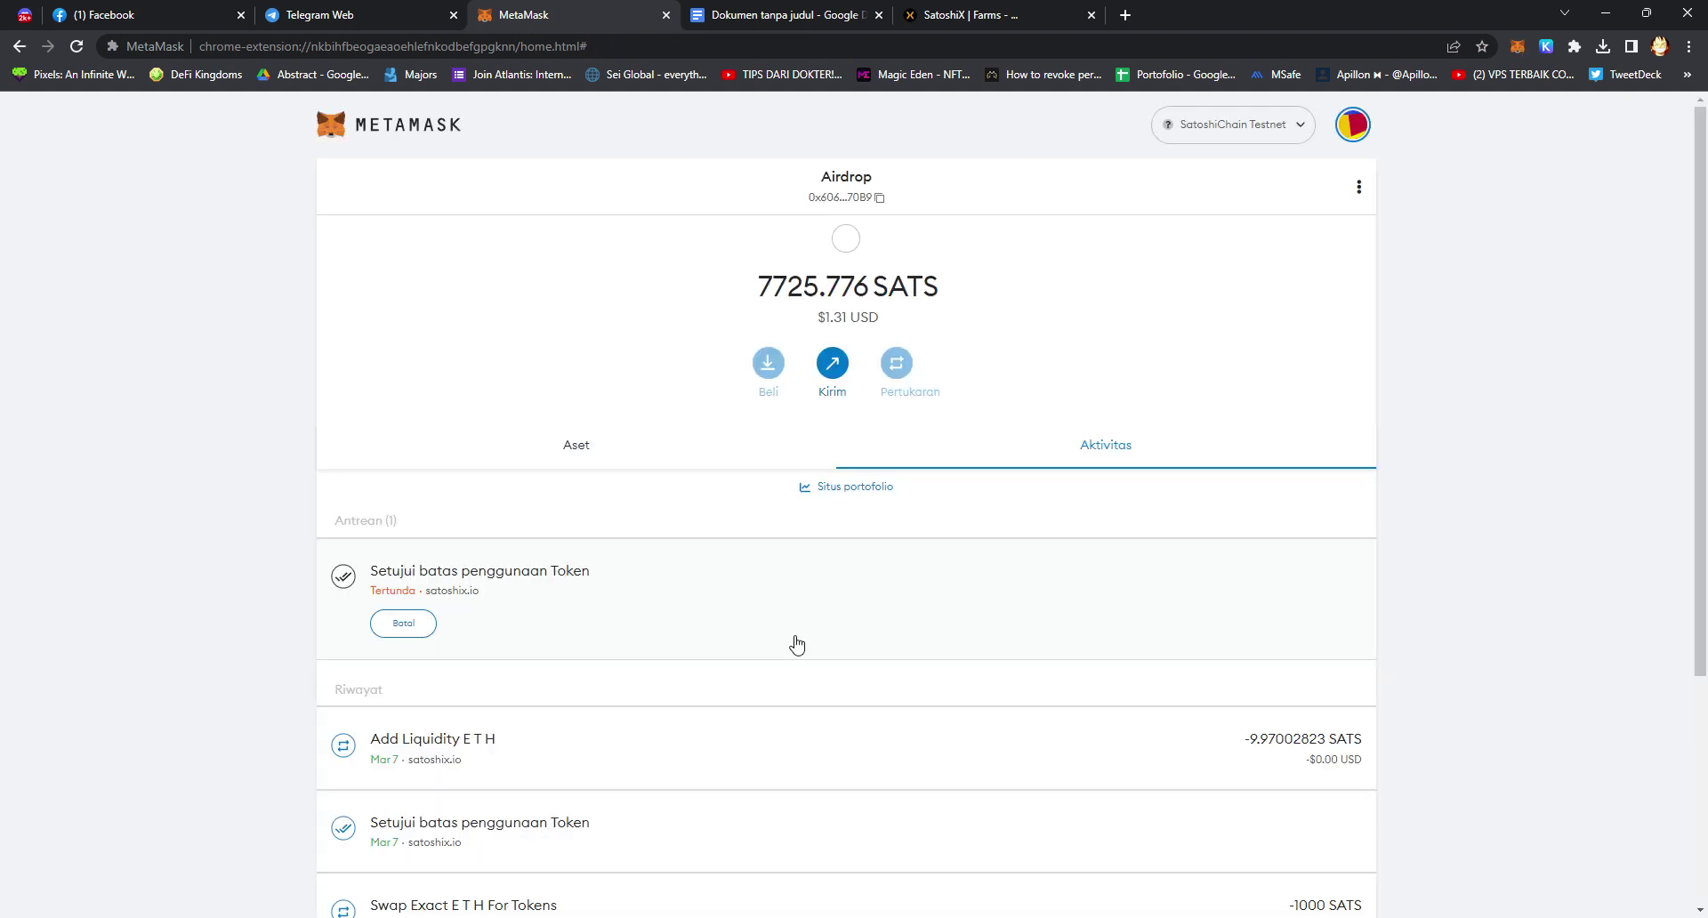
click(959, 9)
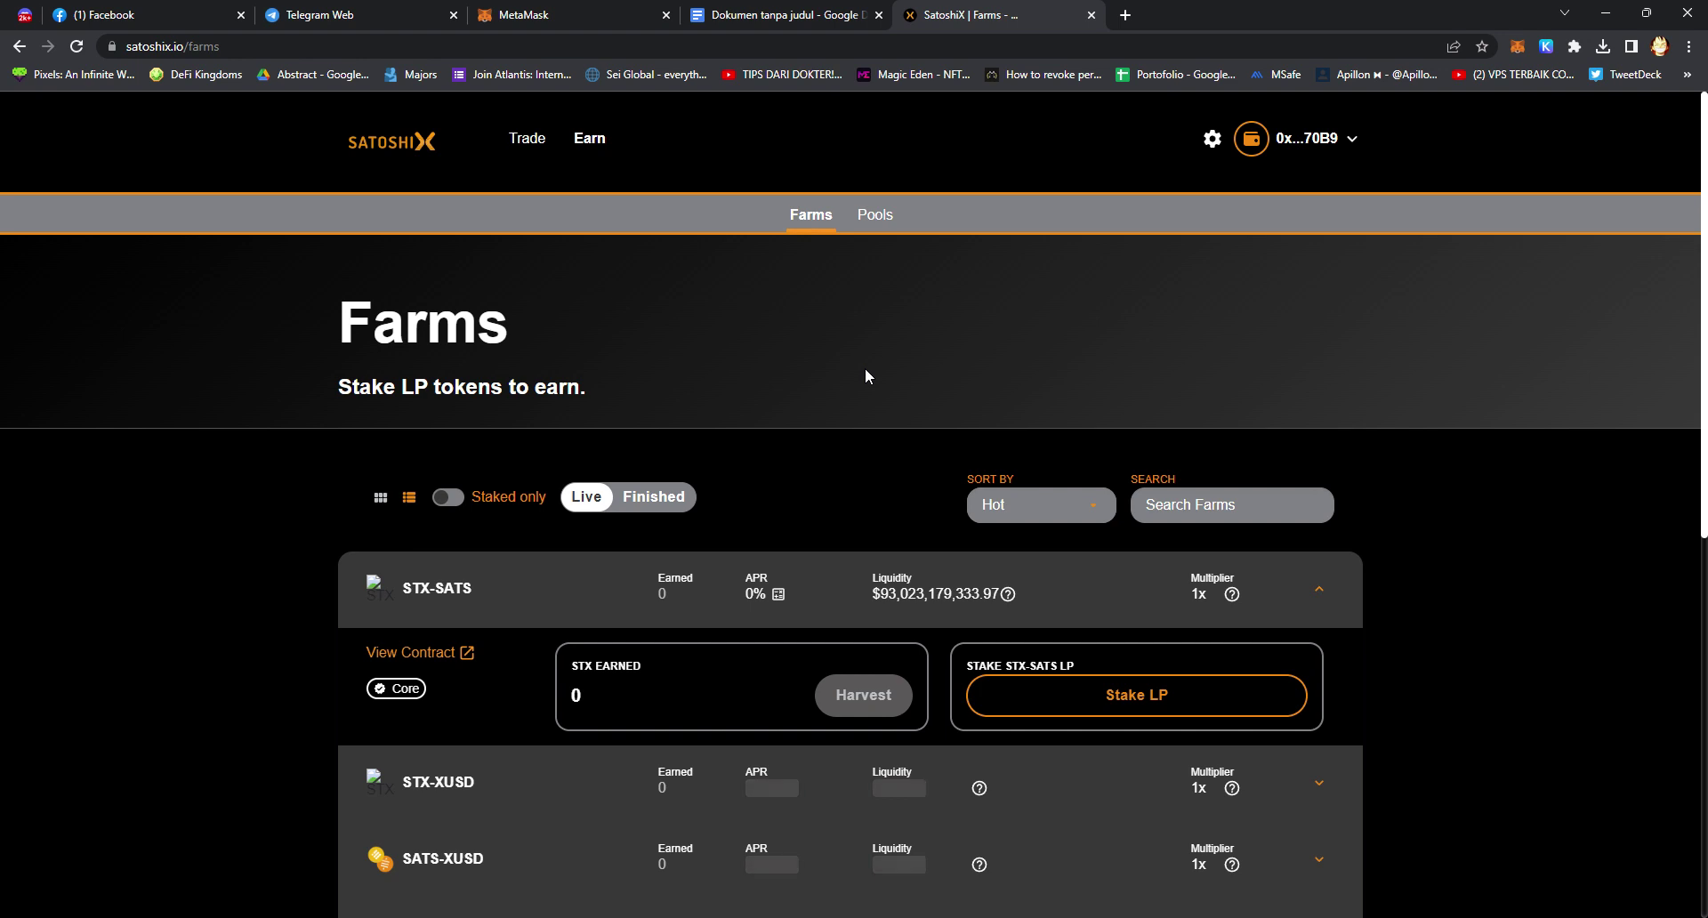
- Stake the maximum STX-SATS LP balance in the farm, approve the deposit in MetaMask, and return to SatoshiX
click(1147, 703)
click(895, 497)
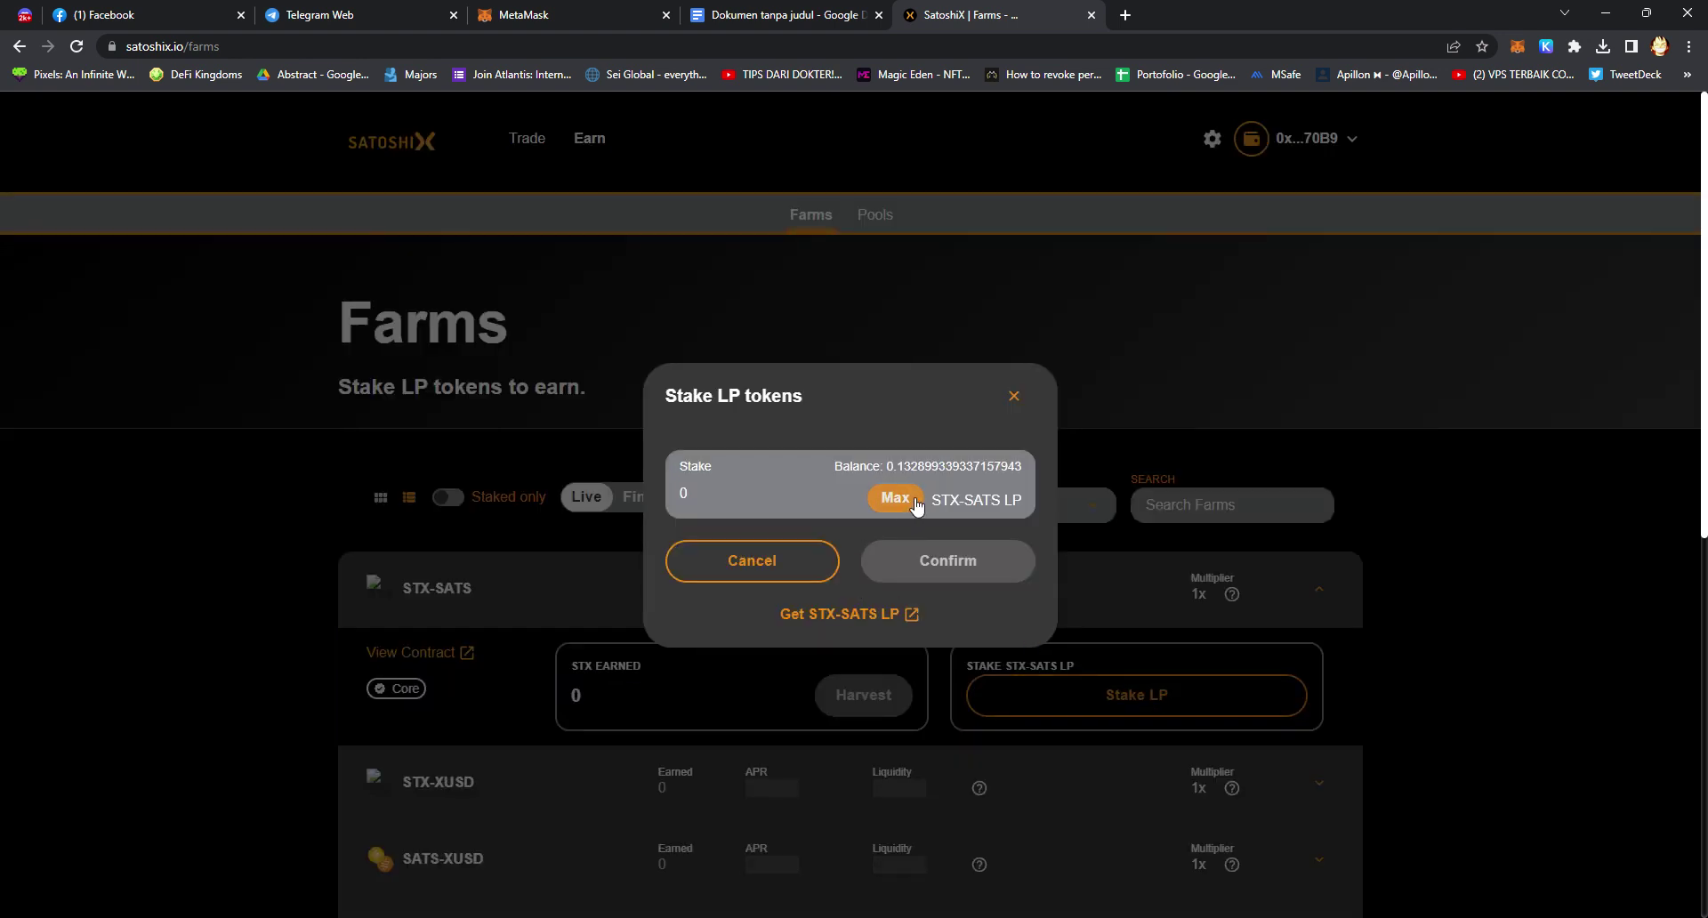
click(968, 572)
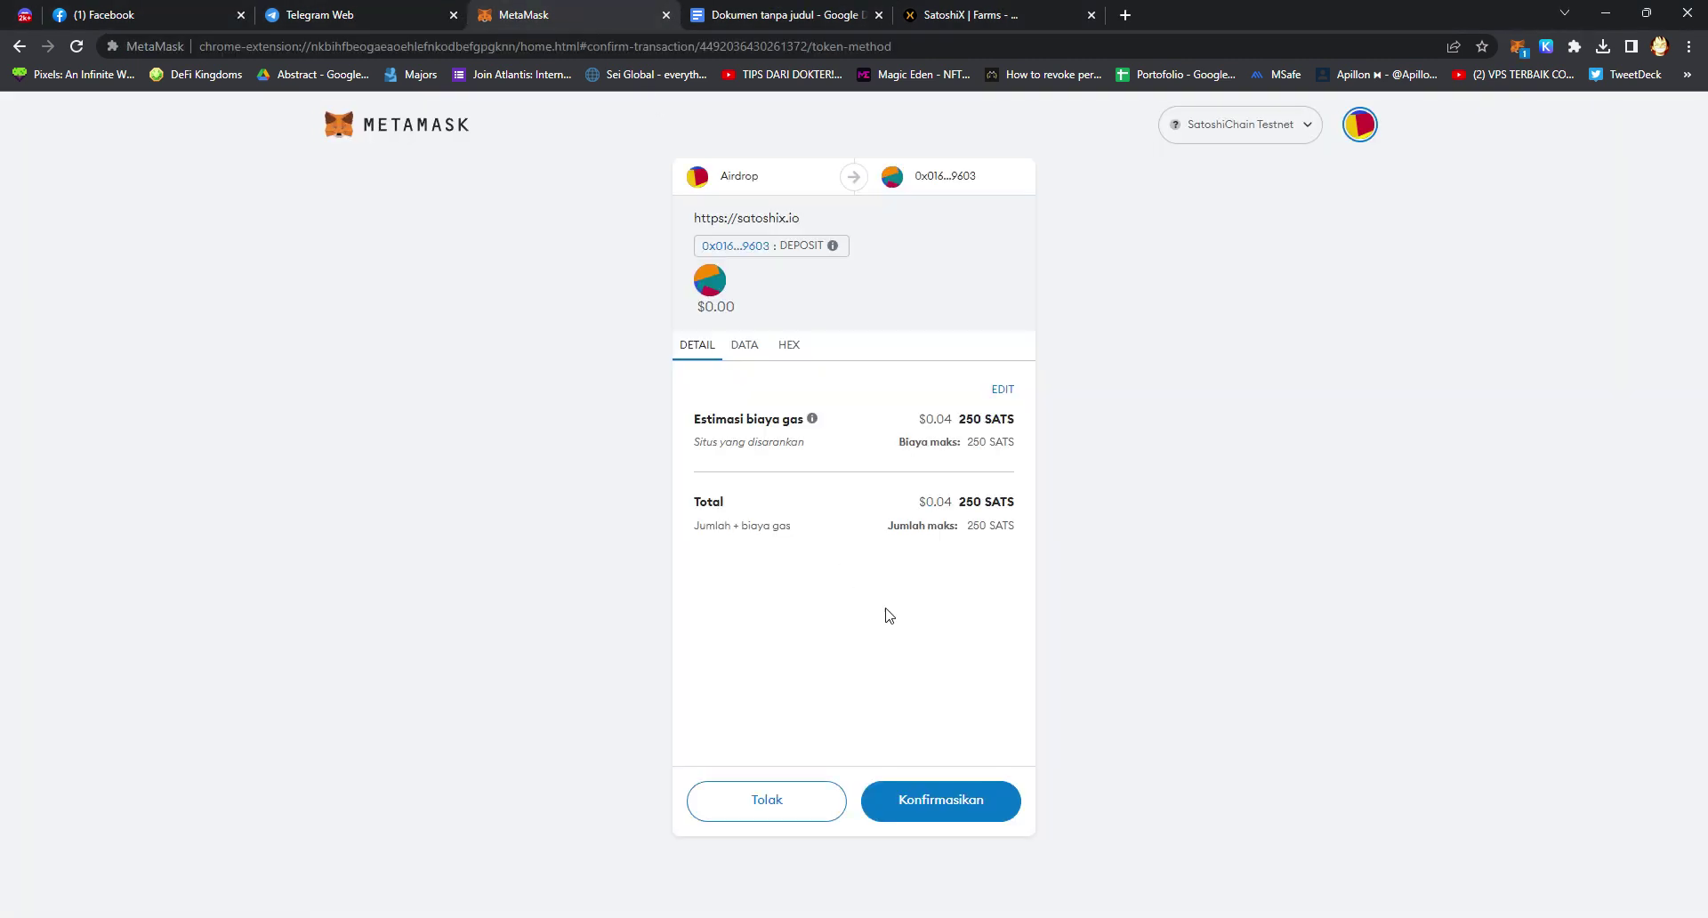
click(950, 803)
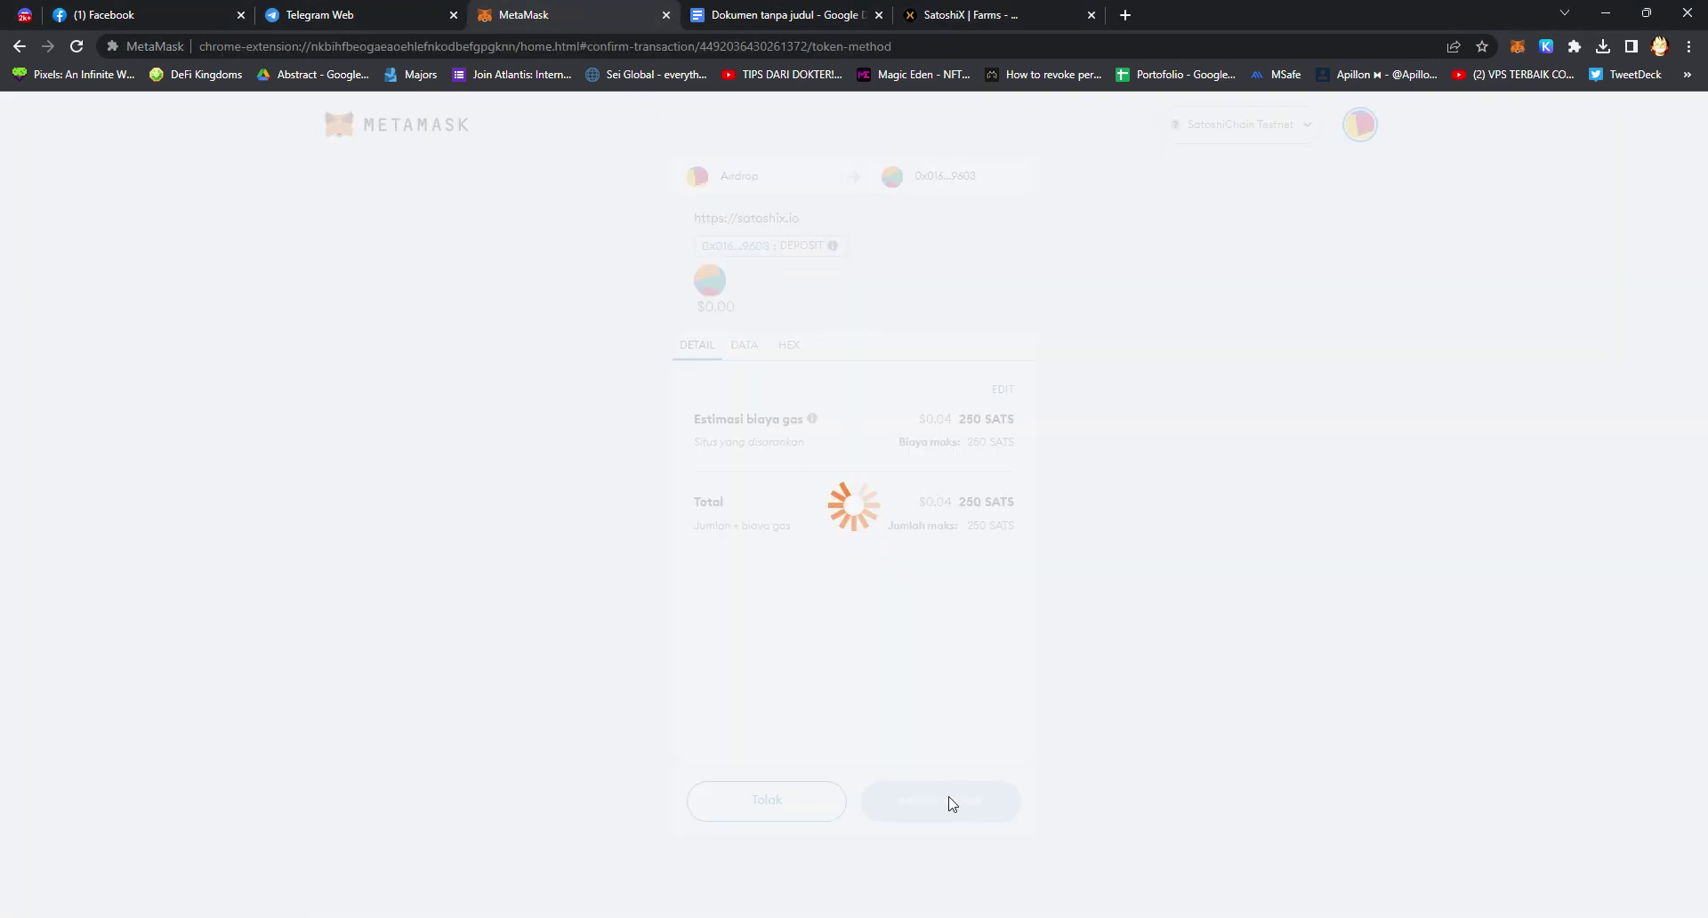
click(1009, 15)
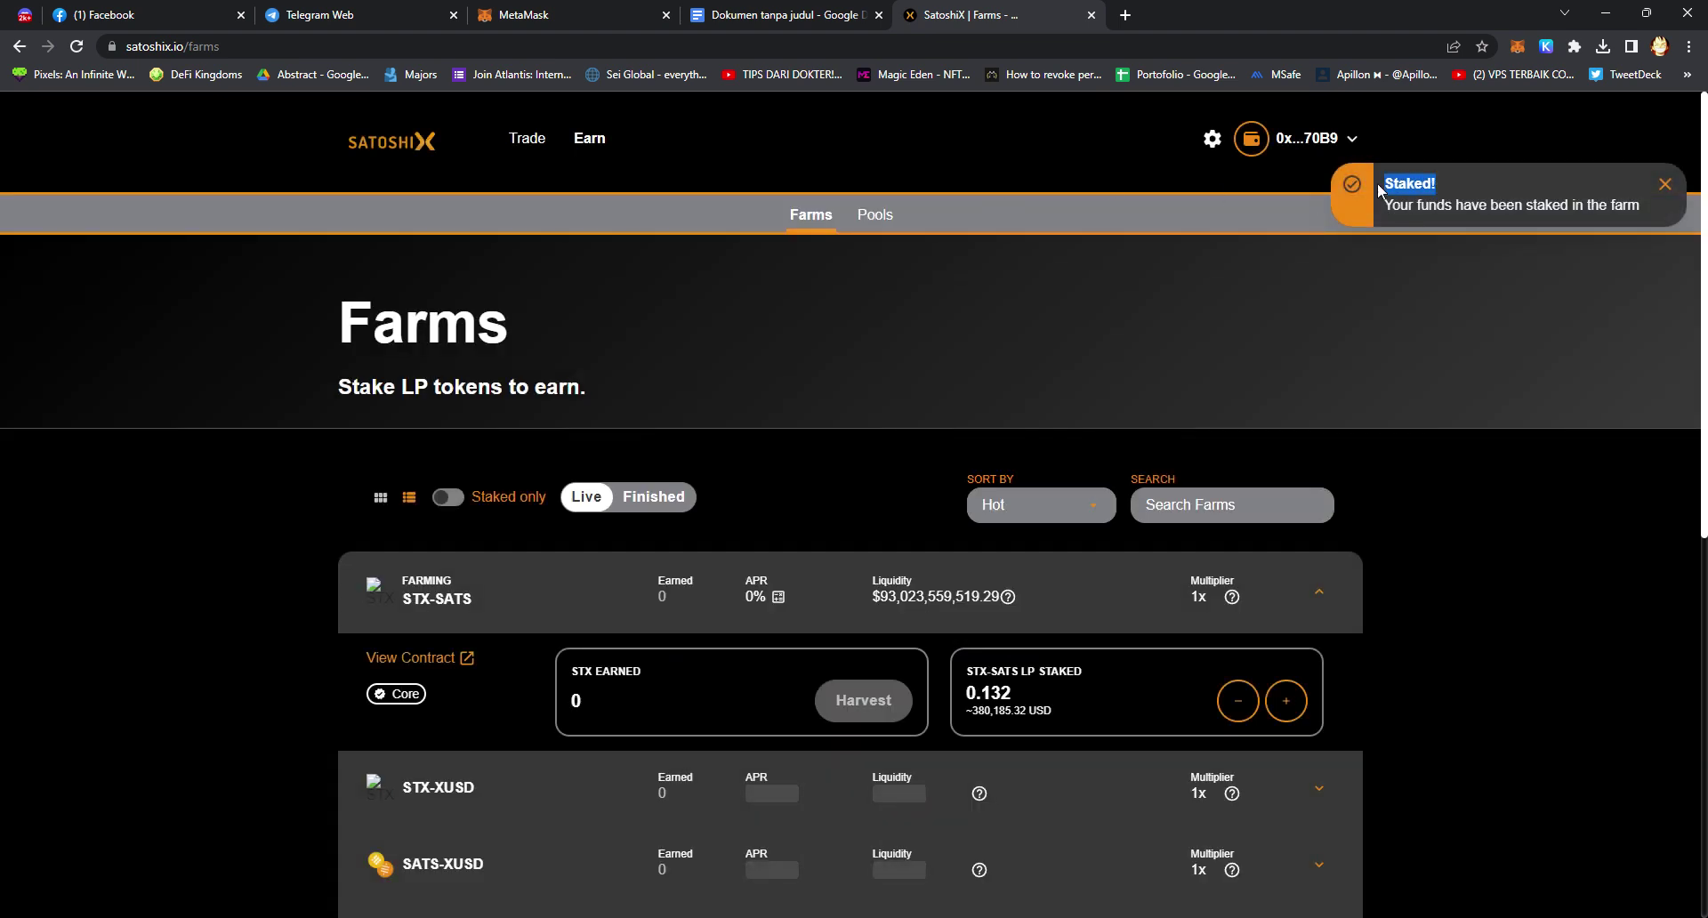
- Check the staked STX-SATS LP amount on the Farms page, and open the SatoshiX Pools page
scroll(1705, 276, down, 2)
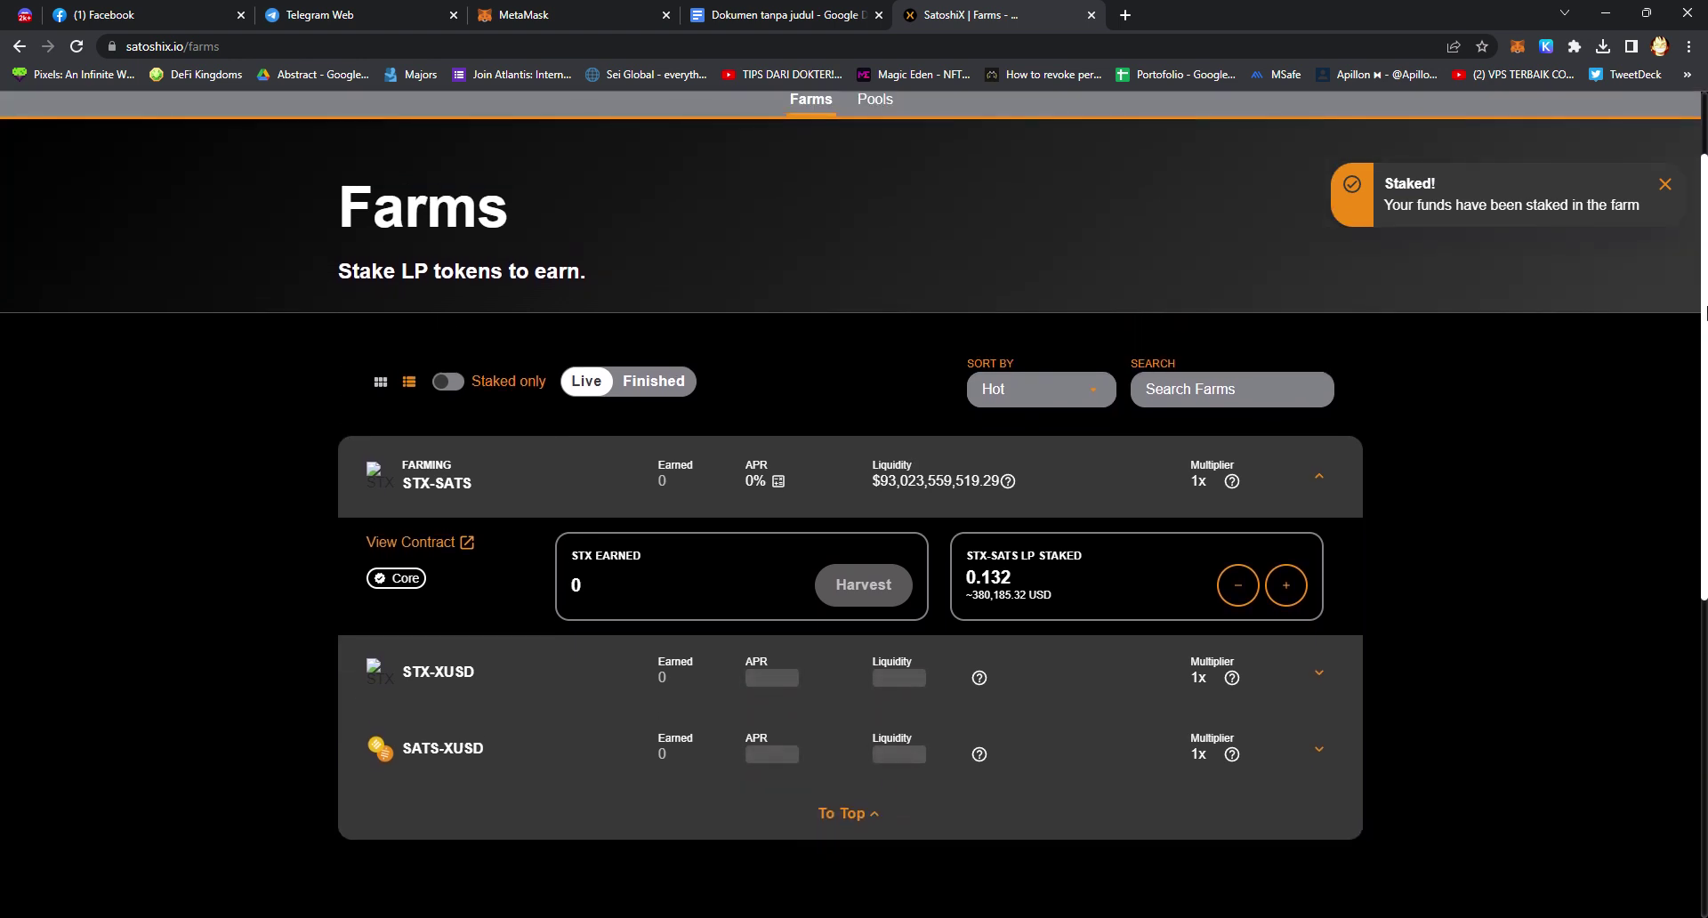
drag(1099, 538, 949, 562)
click(1519, 536)
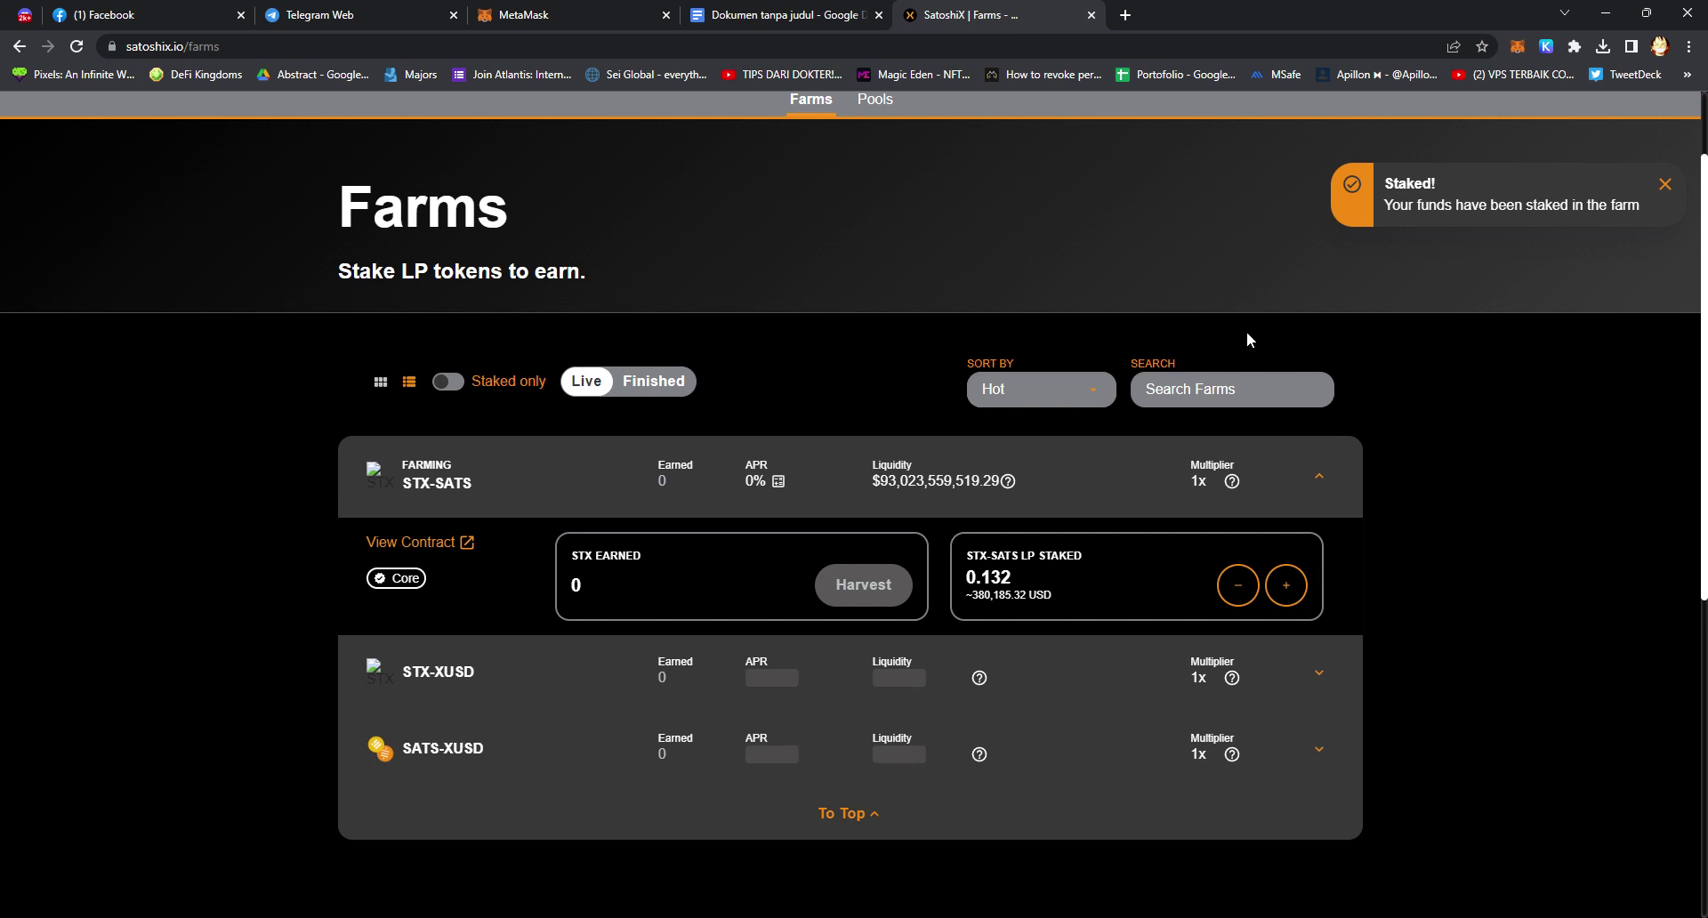
scroll(1437, 264, up, 2)
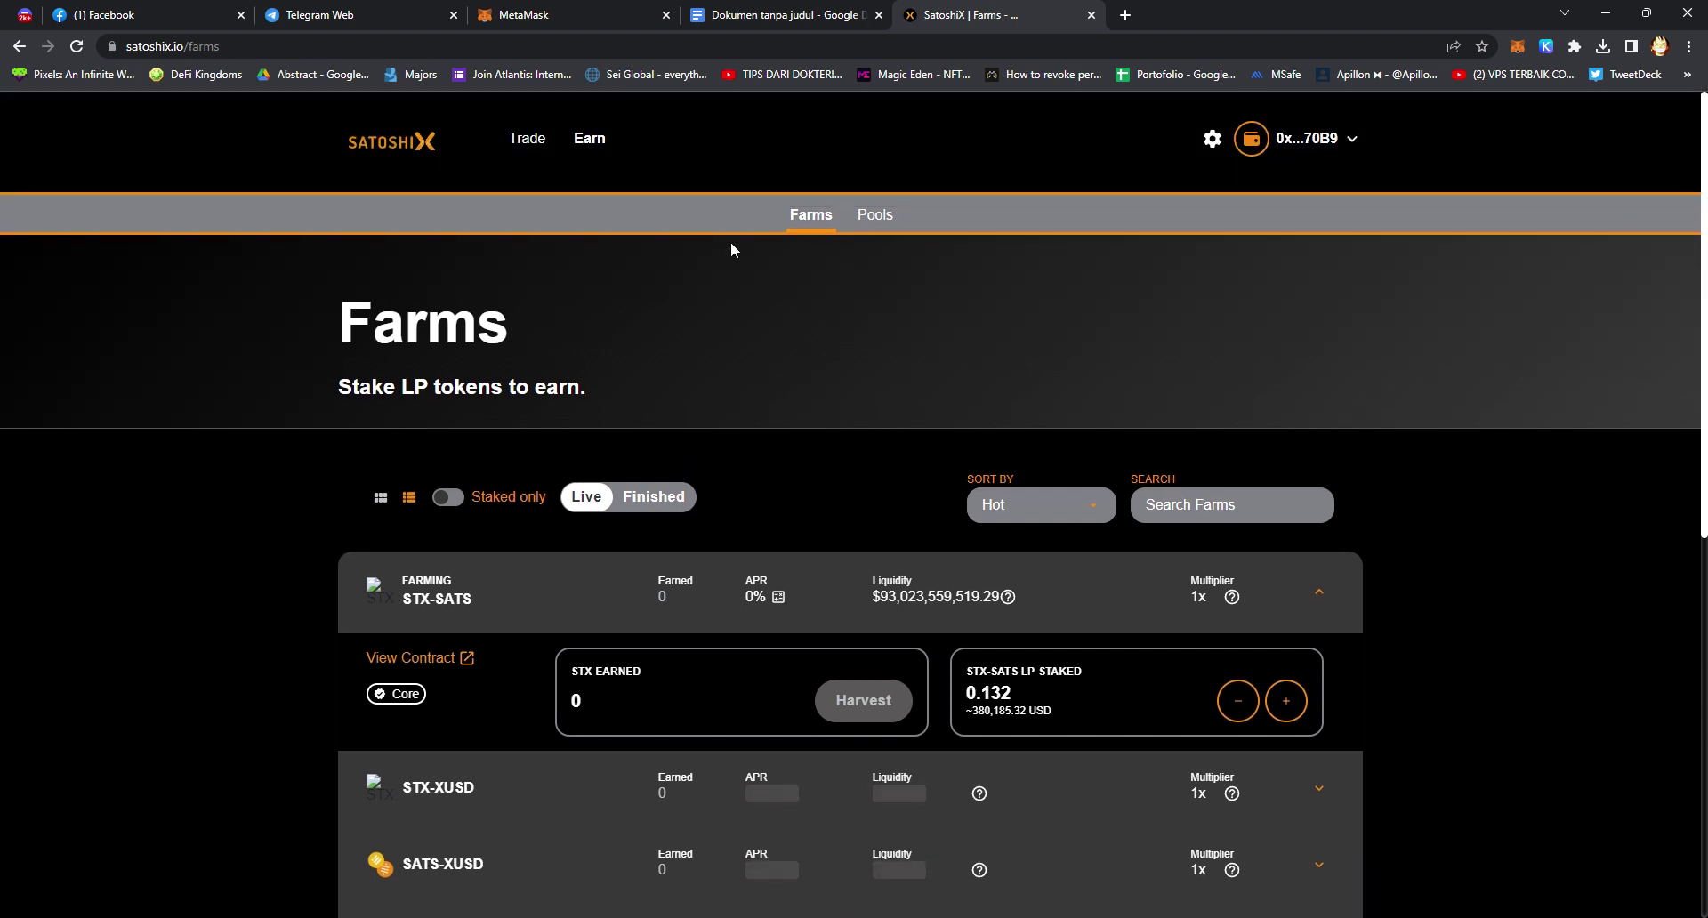
mouse_move(610, 141)
click(596, 232)
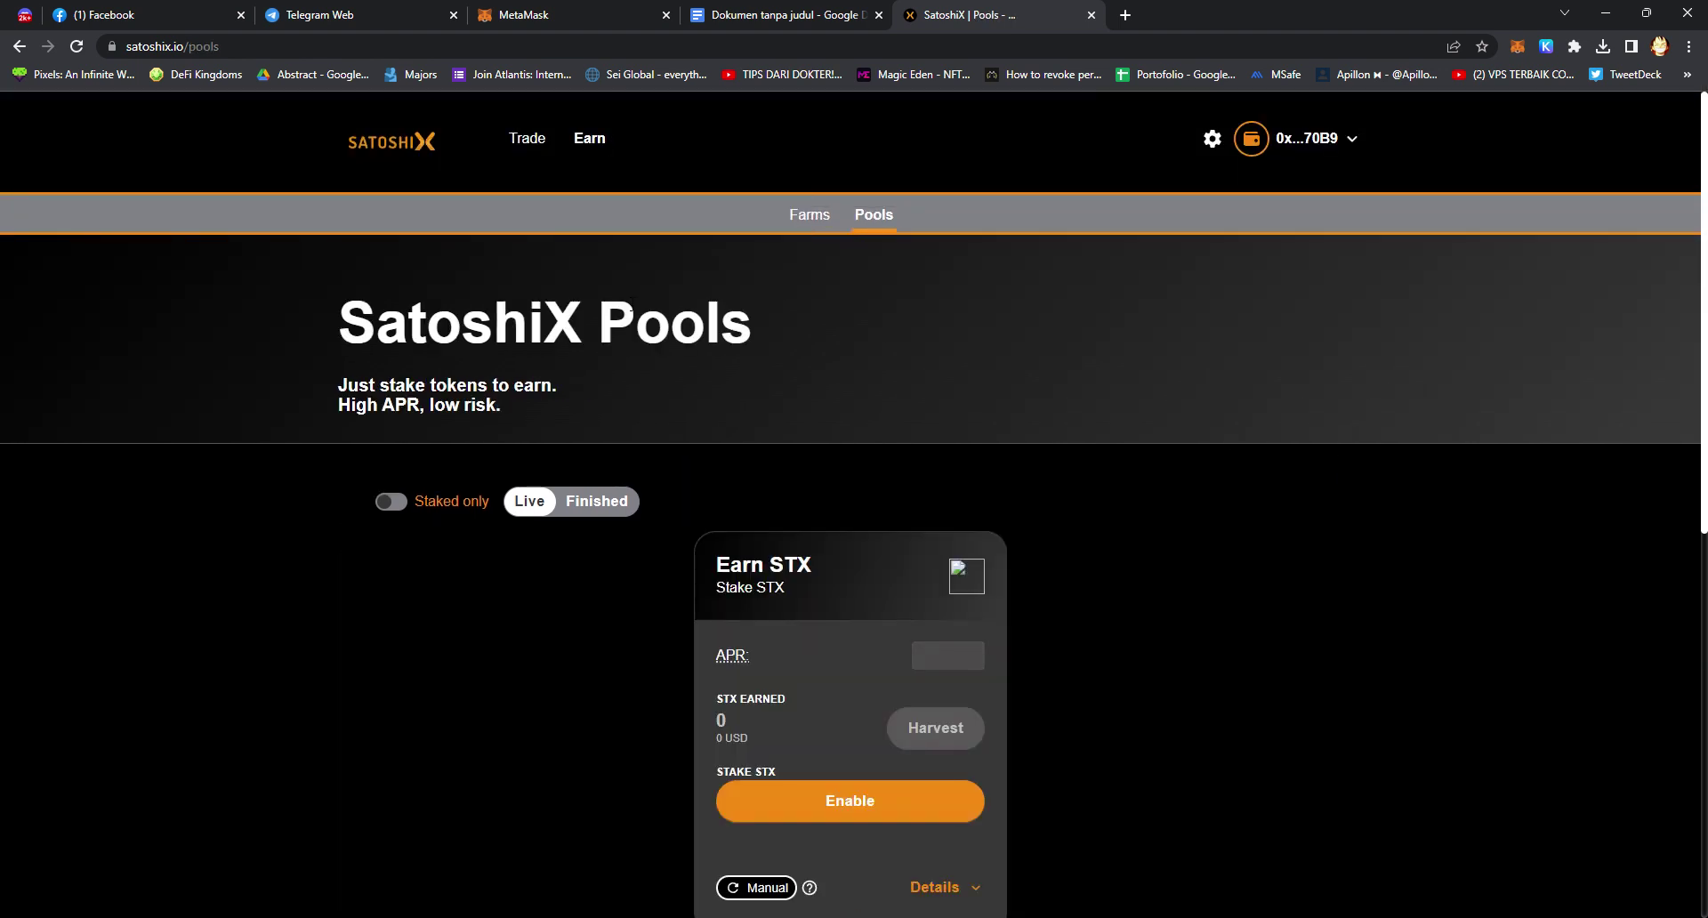
- Enable staking in the Earn STX pool, approve its token access request in MetaMask, and return to SatoshiX
scroll(1601, 409, down, 2)
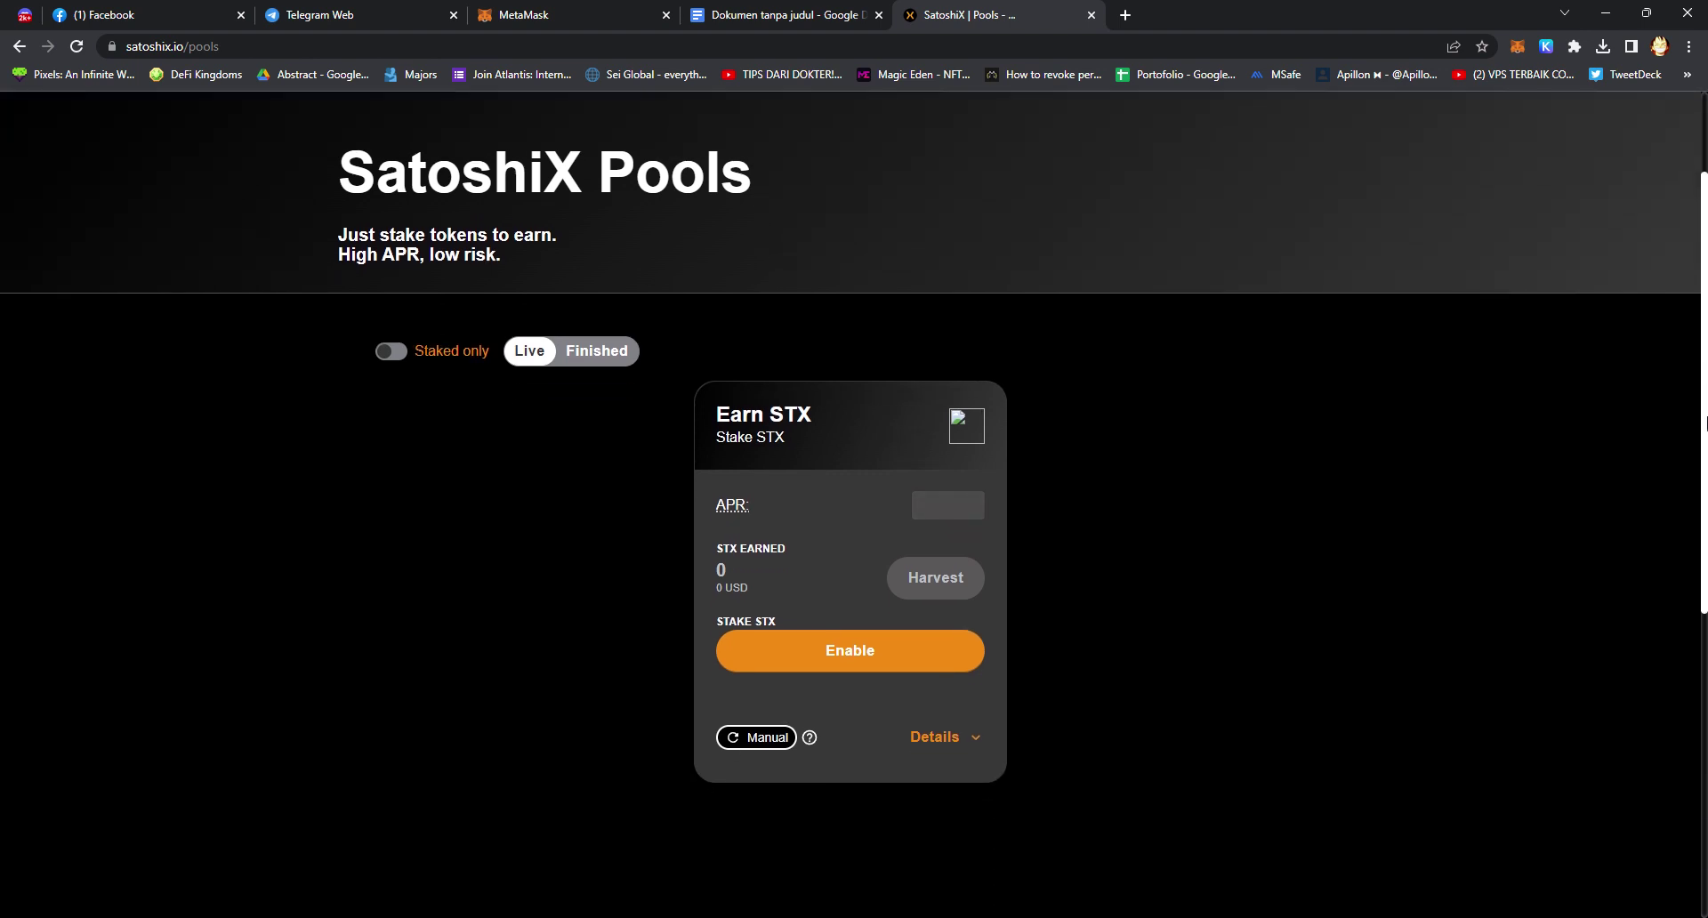
drag(1704, 423, 1705, 407)
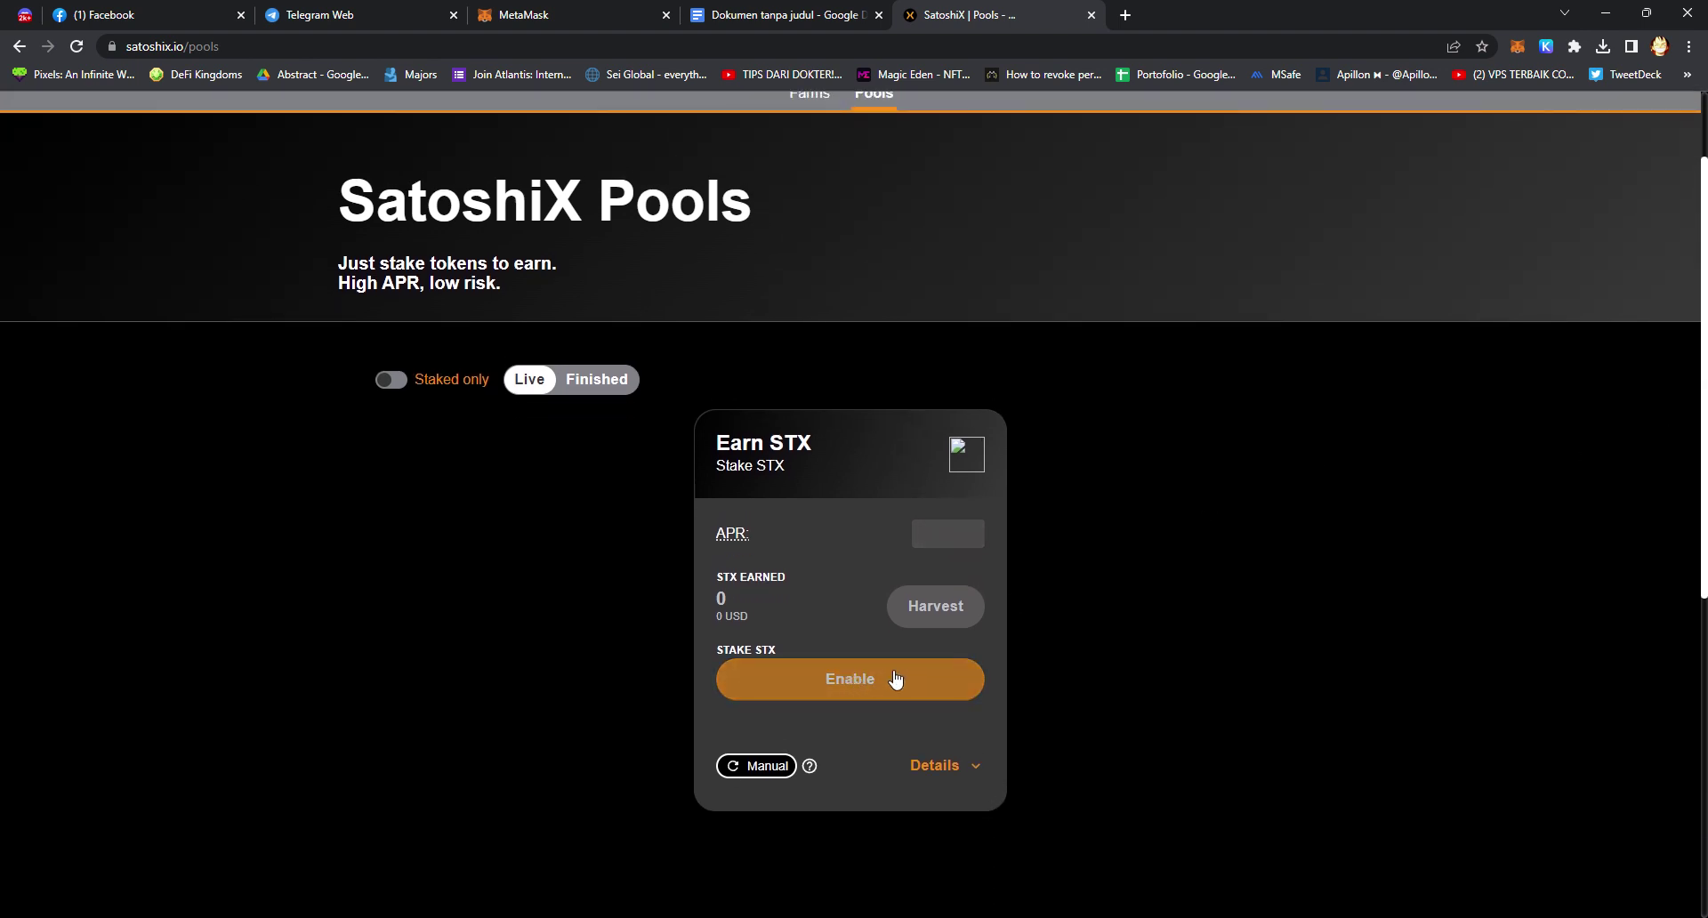
click(852, 681)
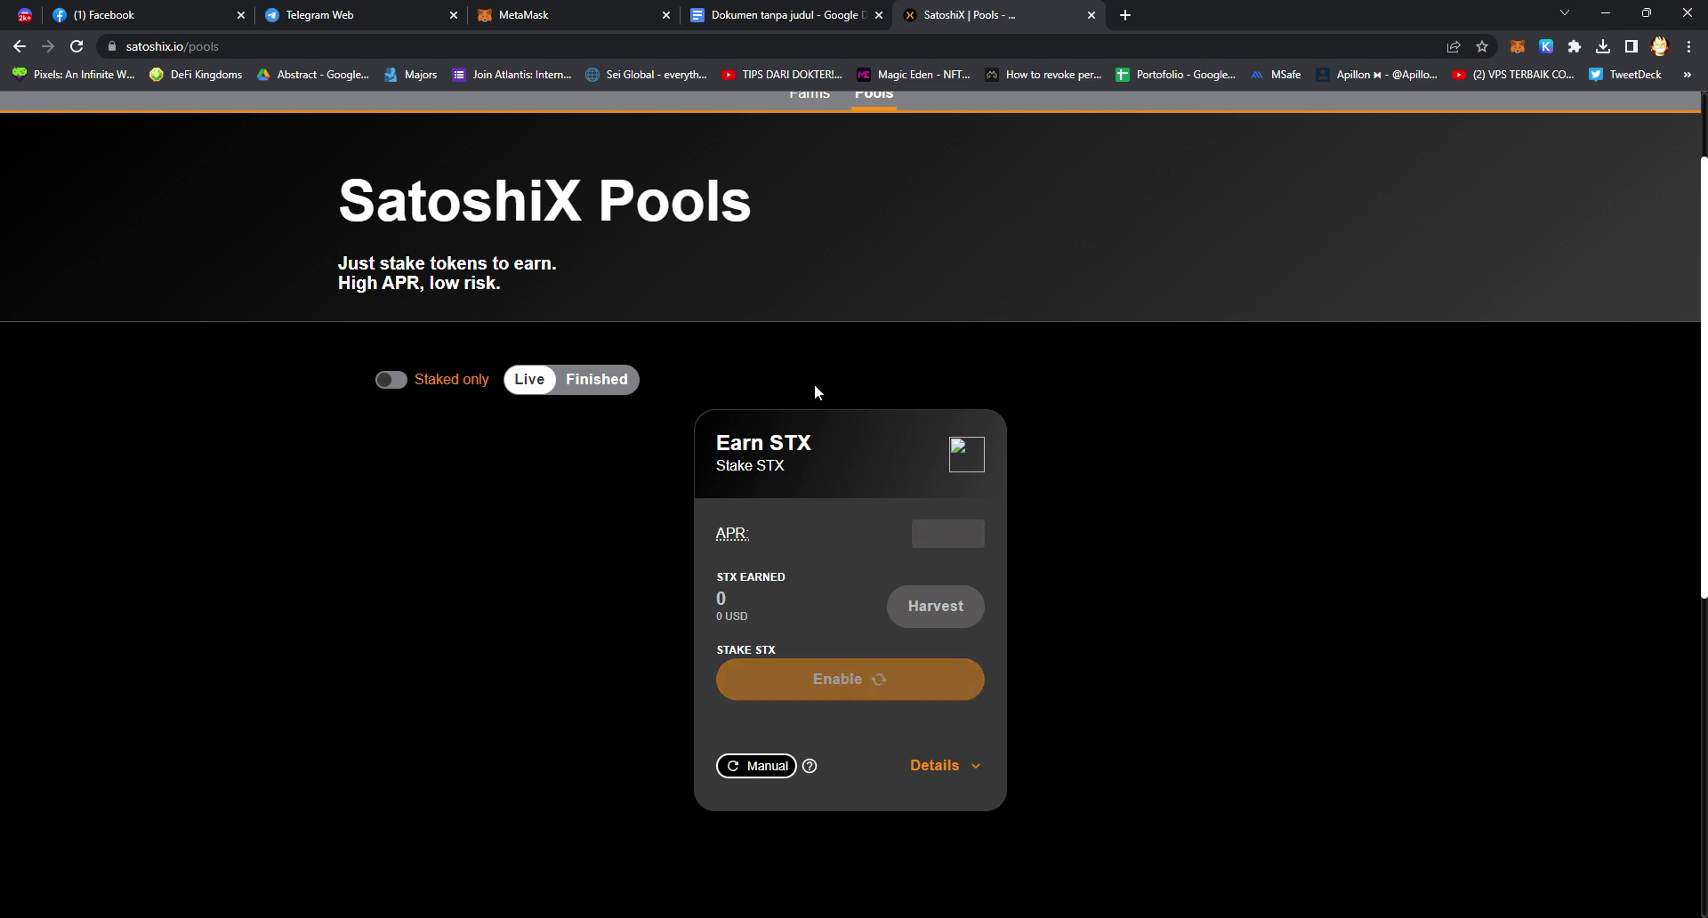
click(627, 12)
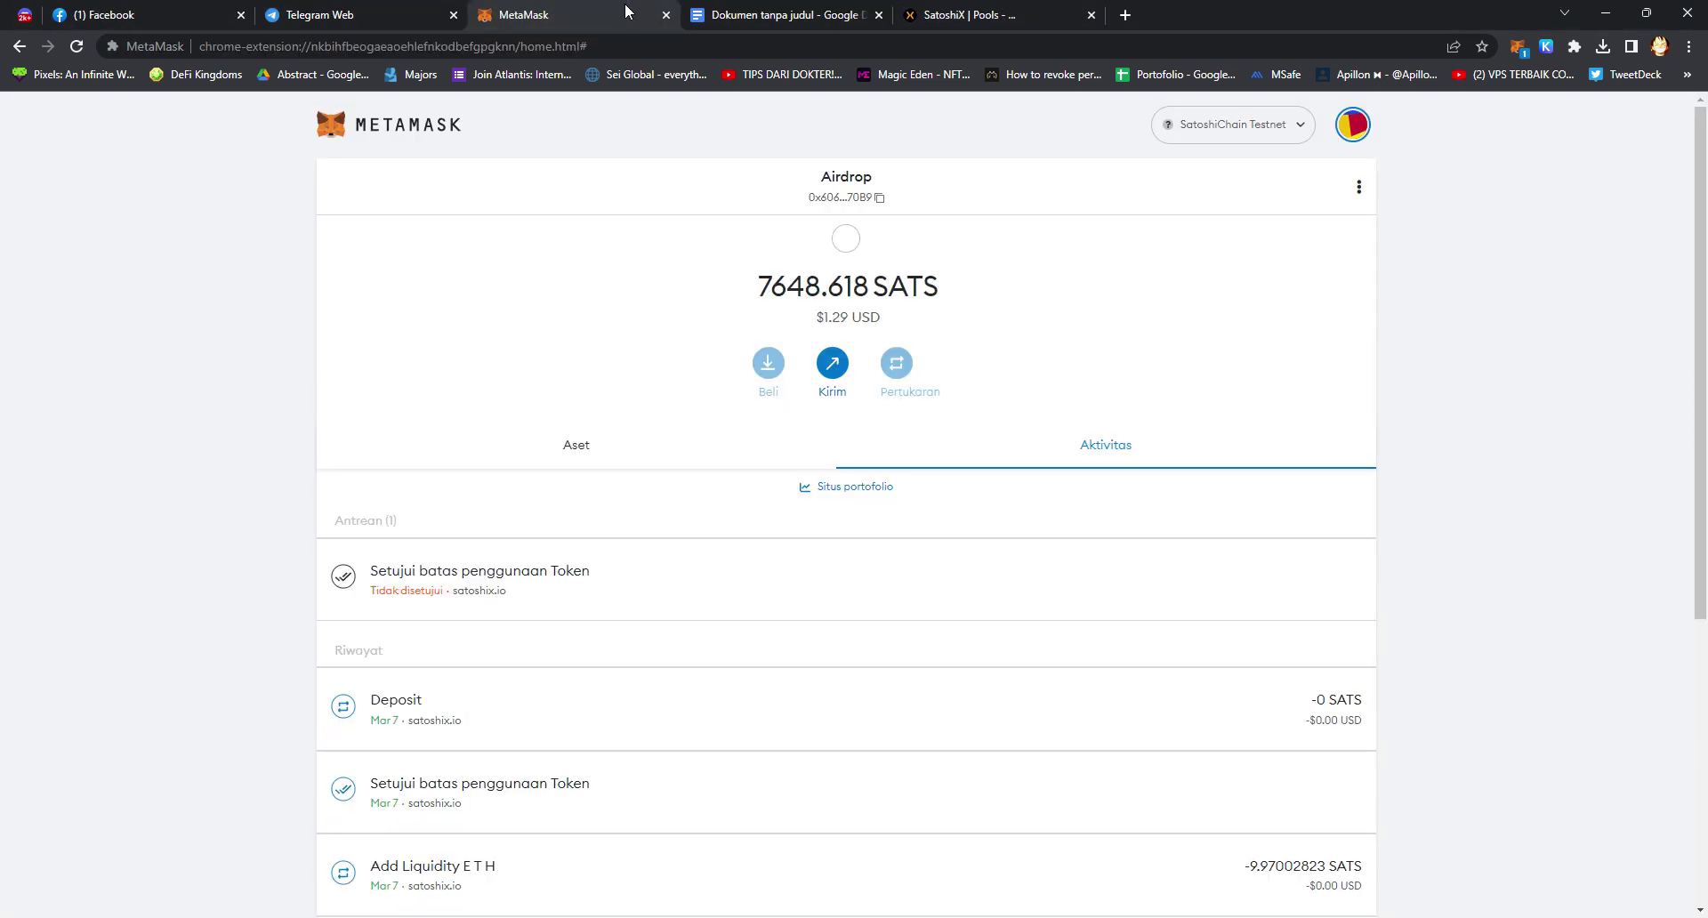
click(872, 556)
click(894, 675)
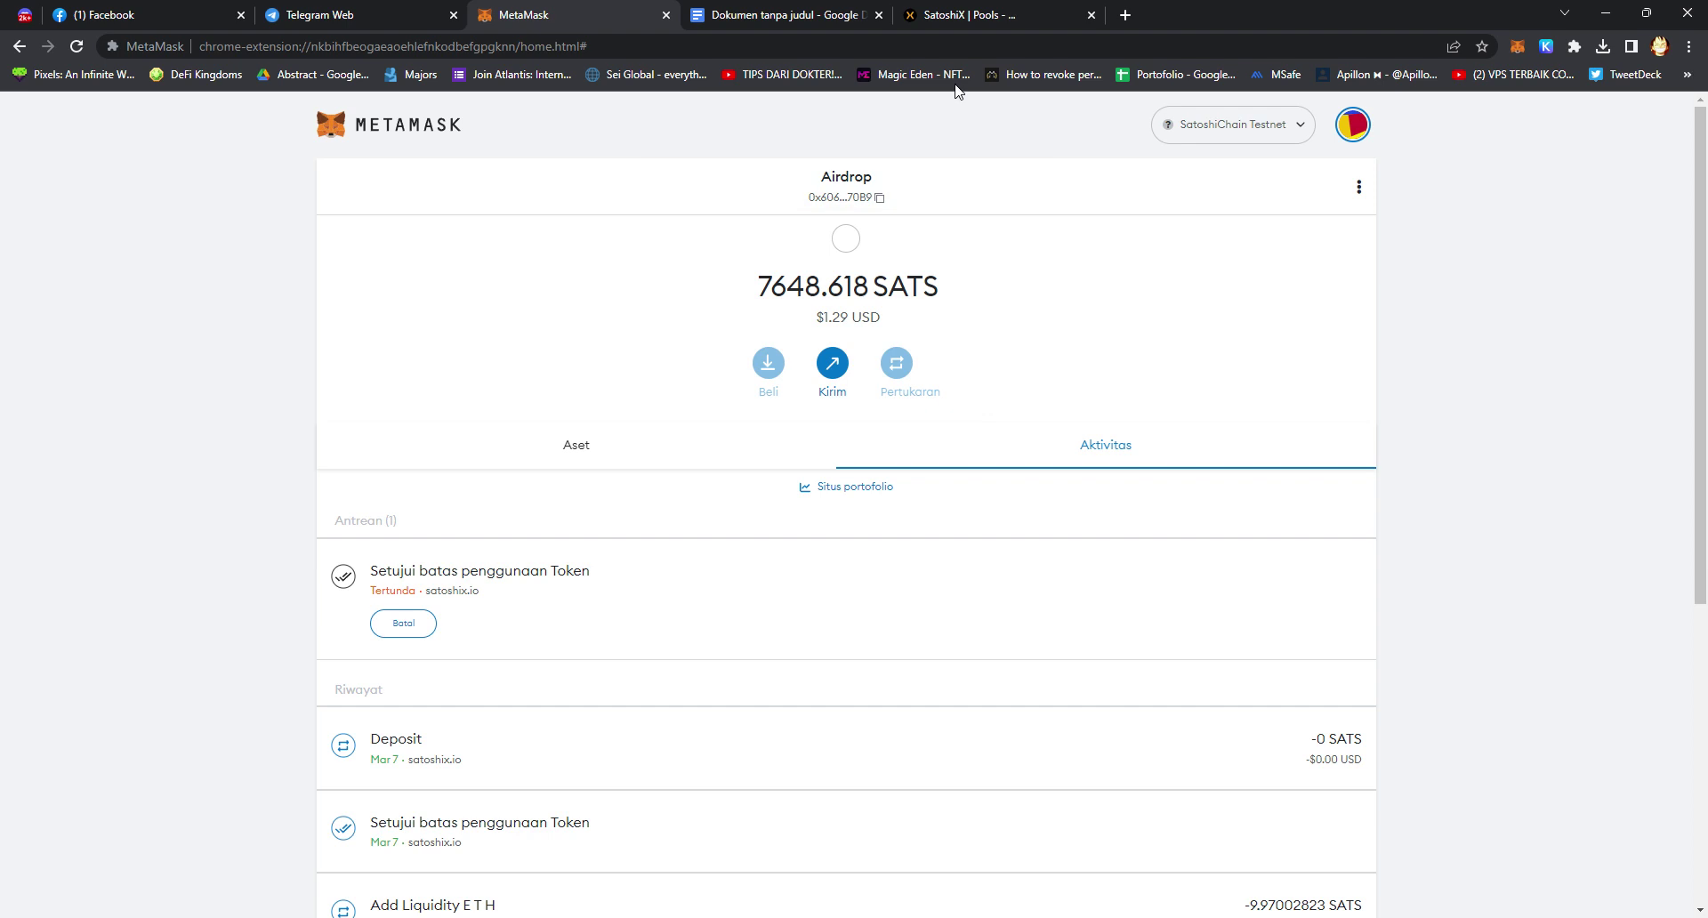
click(970, 14)
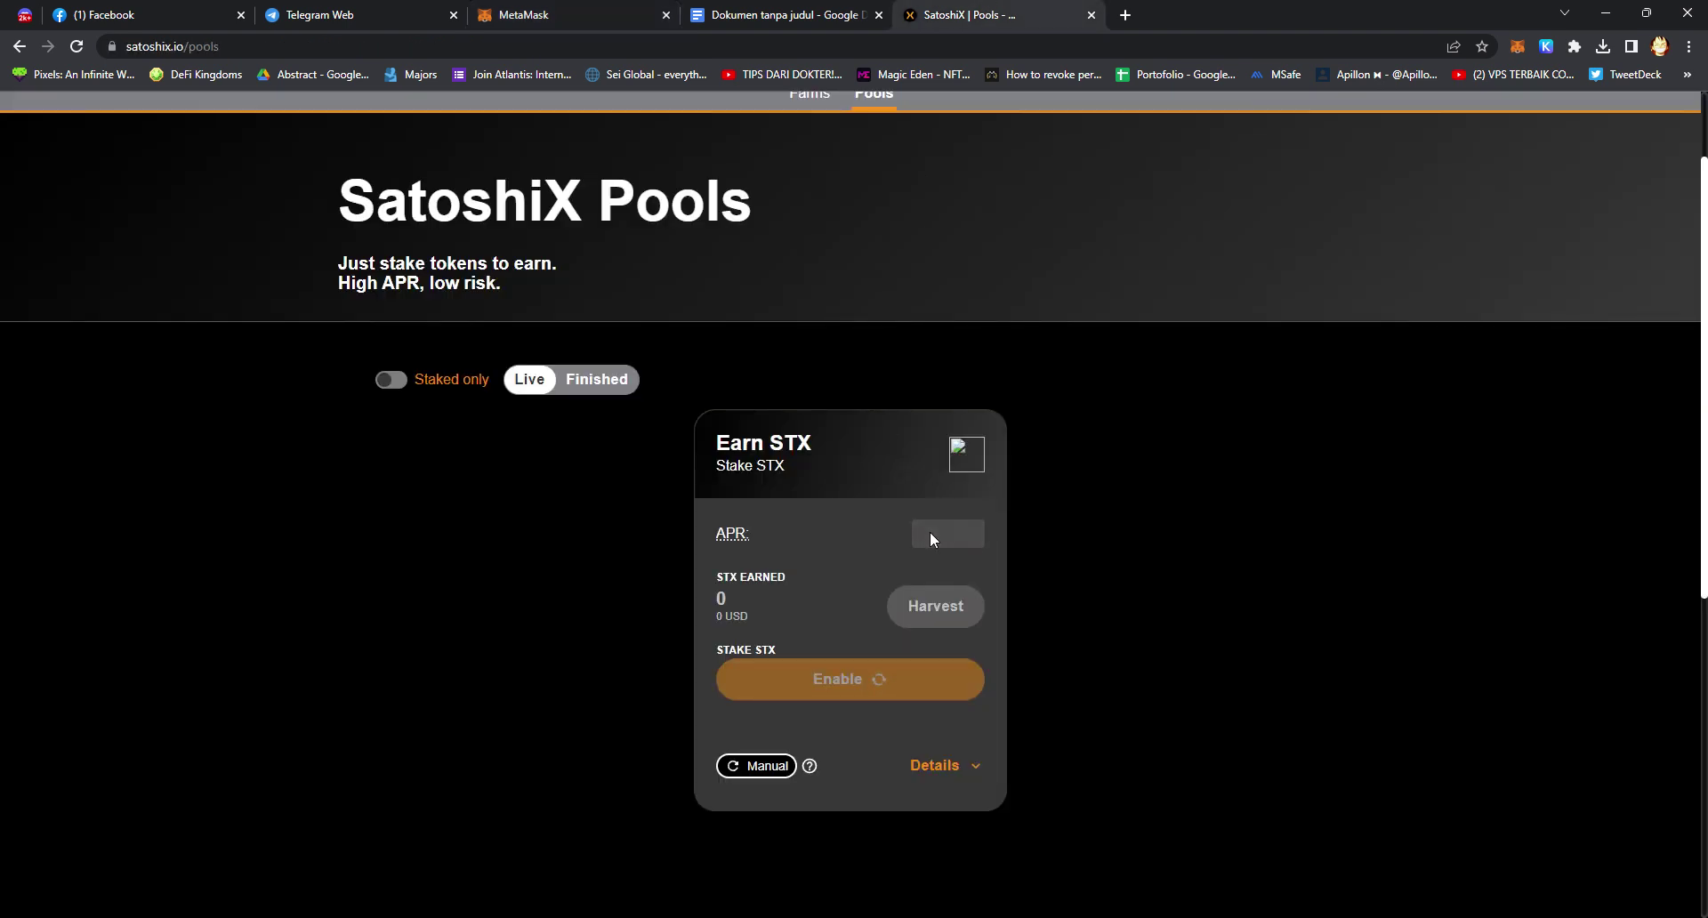
drag(830, 455, 738, 466)
click(1144, 499)
scroll(851, 451, down, 1)
scroll(851, 451, up, 2)
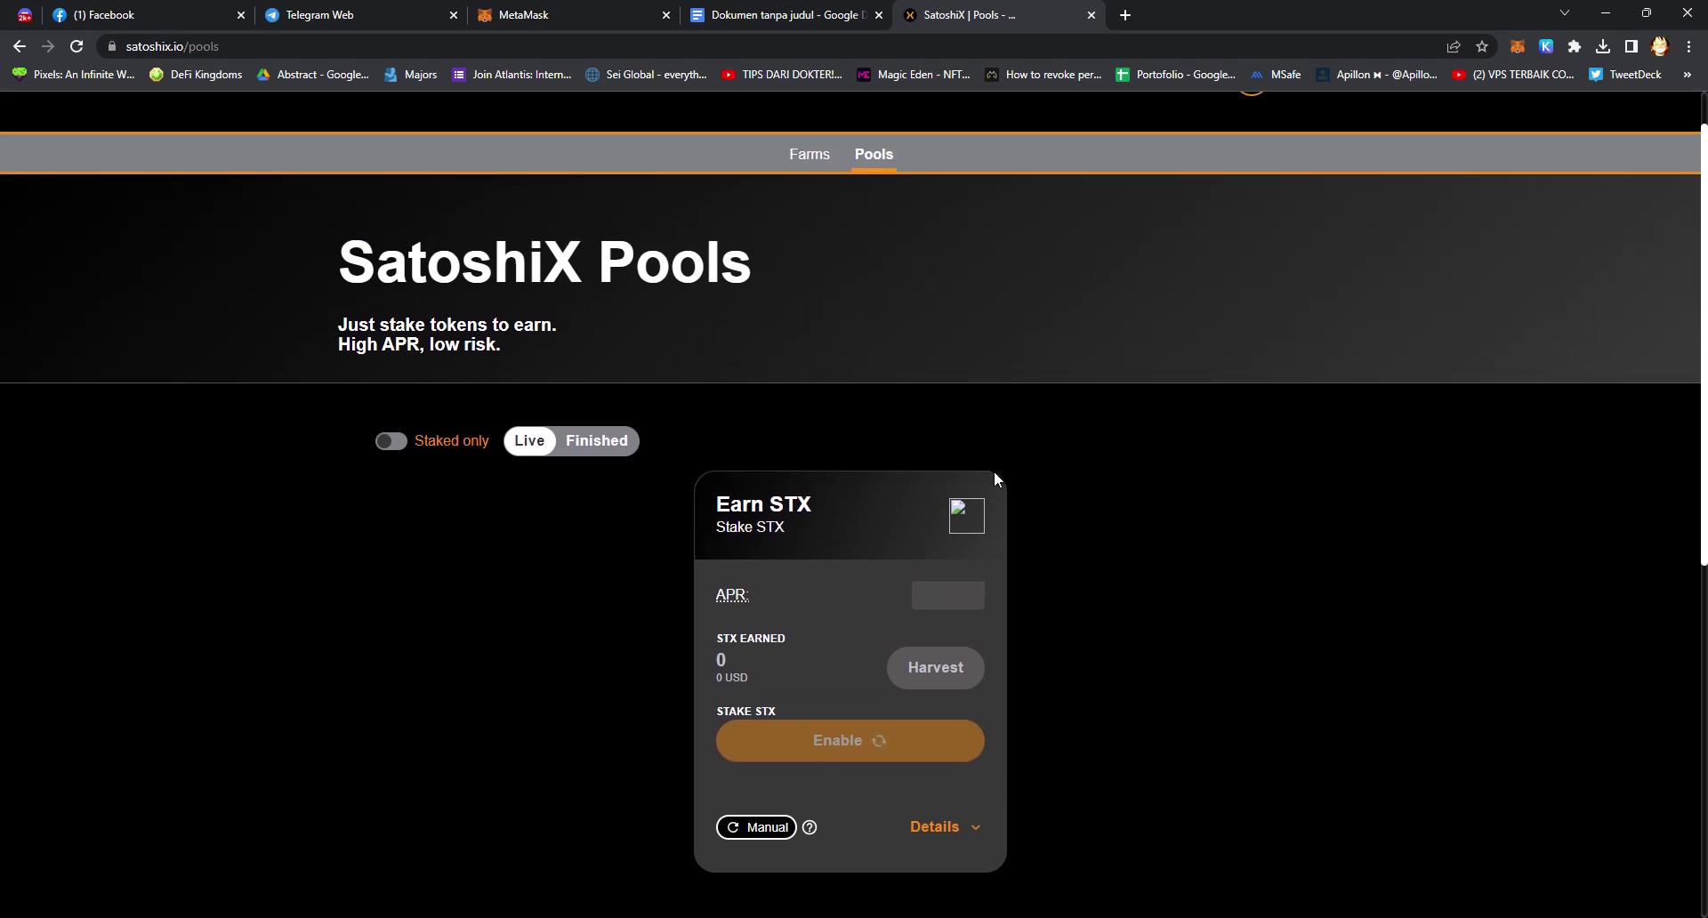
drag(810, 534, 755, 532)
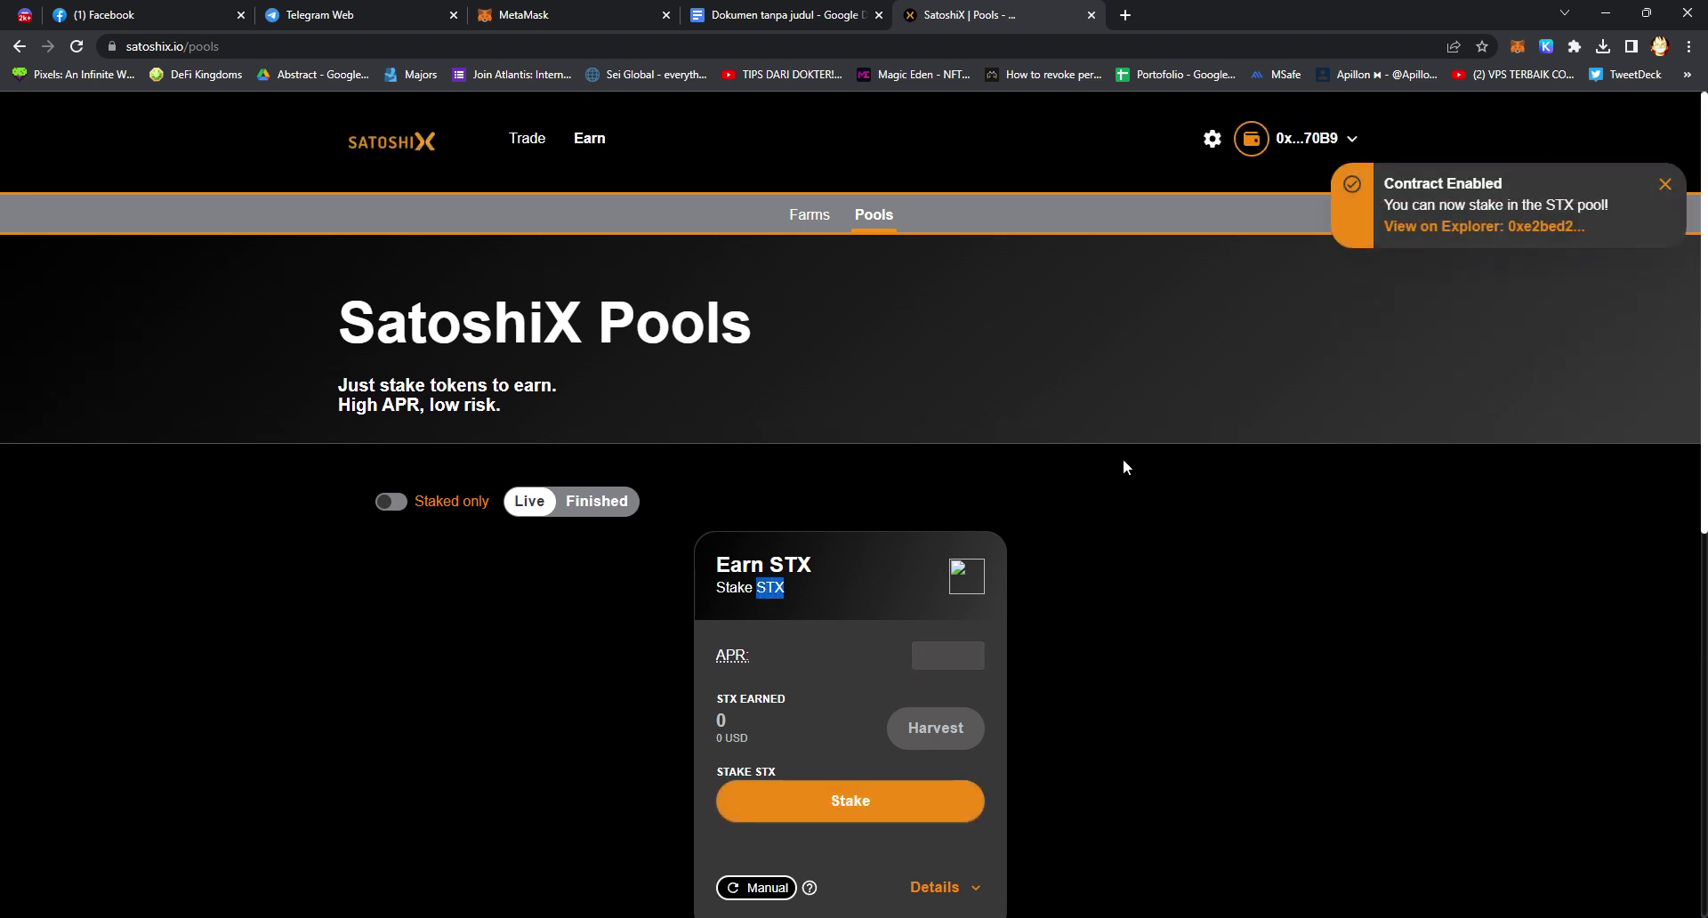
- Set up a swap of 1000 SATS for STX on the SatoshiX Exchange page and submit it to the wallet
mouse_move(527, 139)
click(552, 192)
click(930, 544)
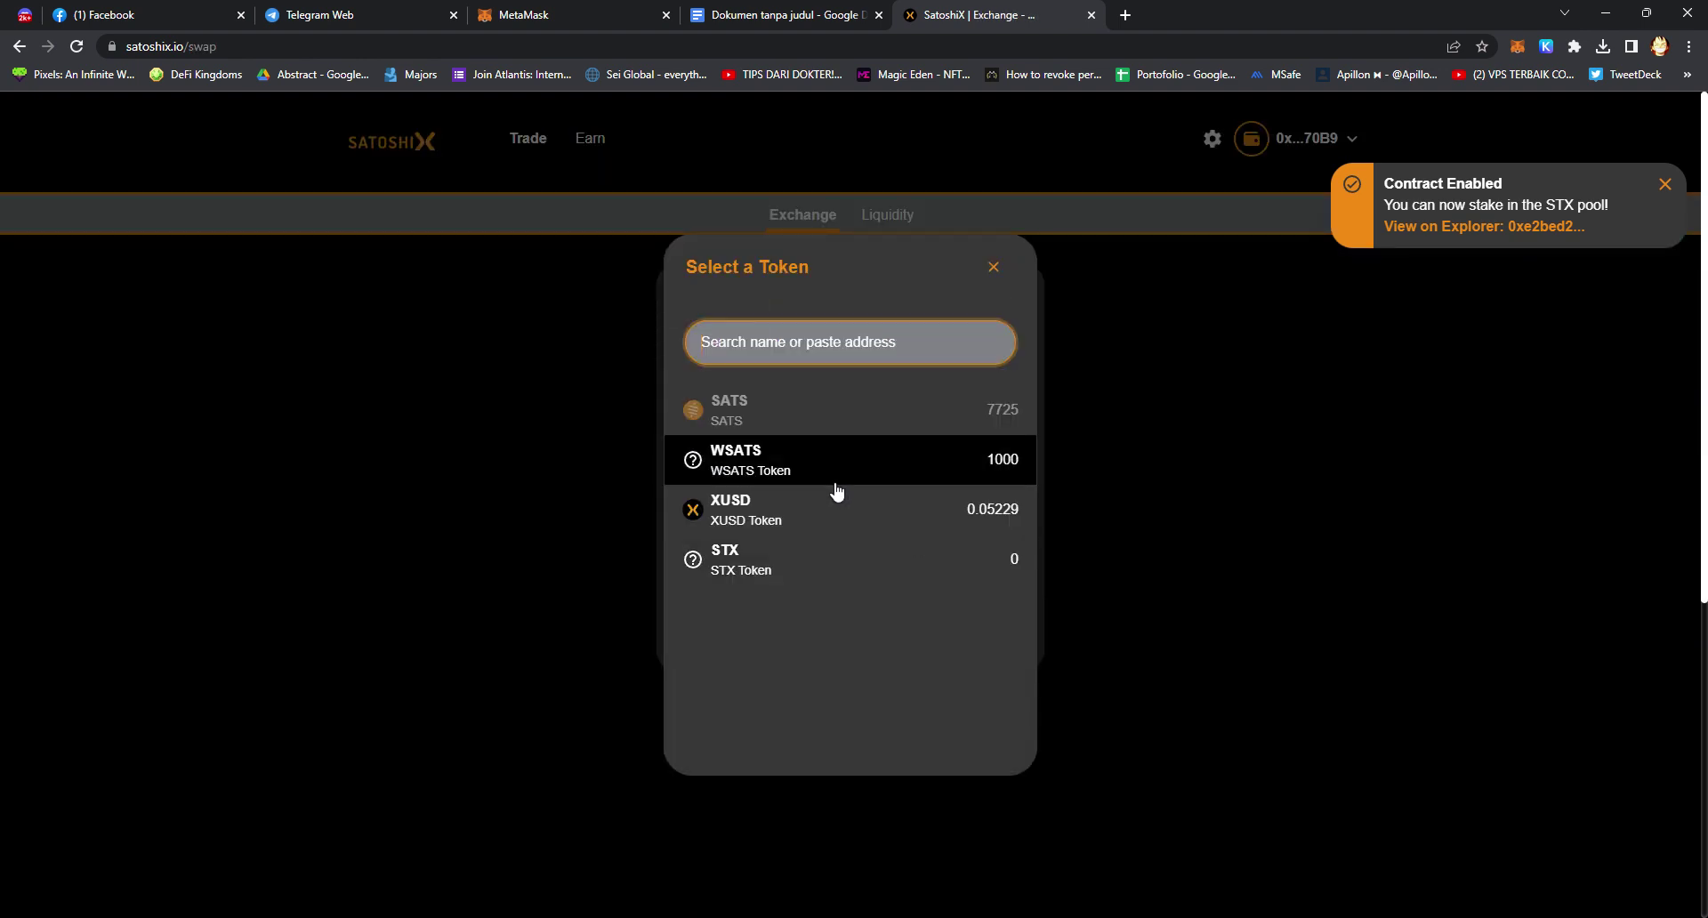
click(840, 561)
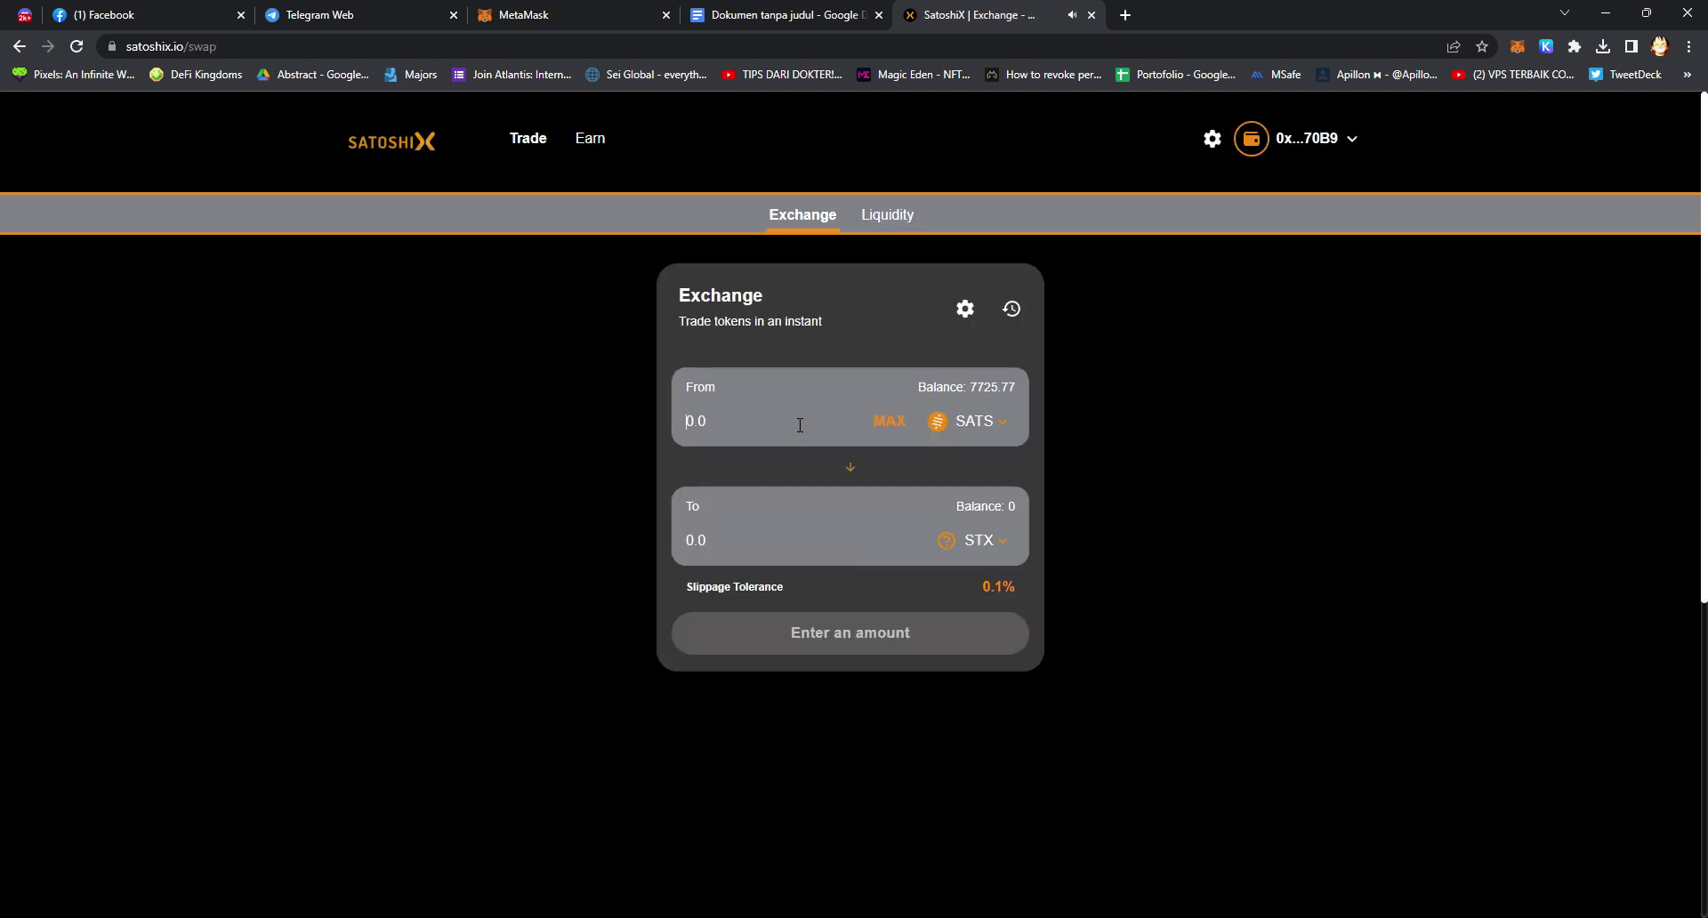
text(1000)
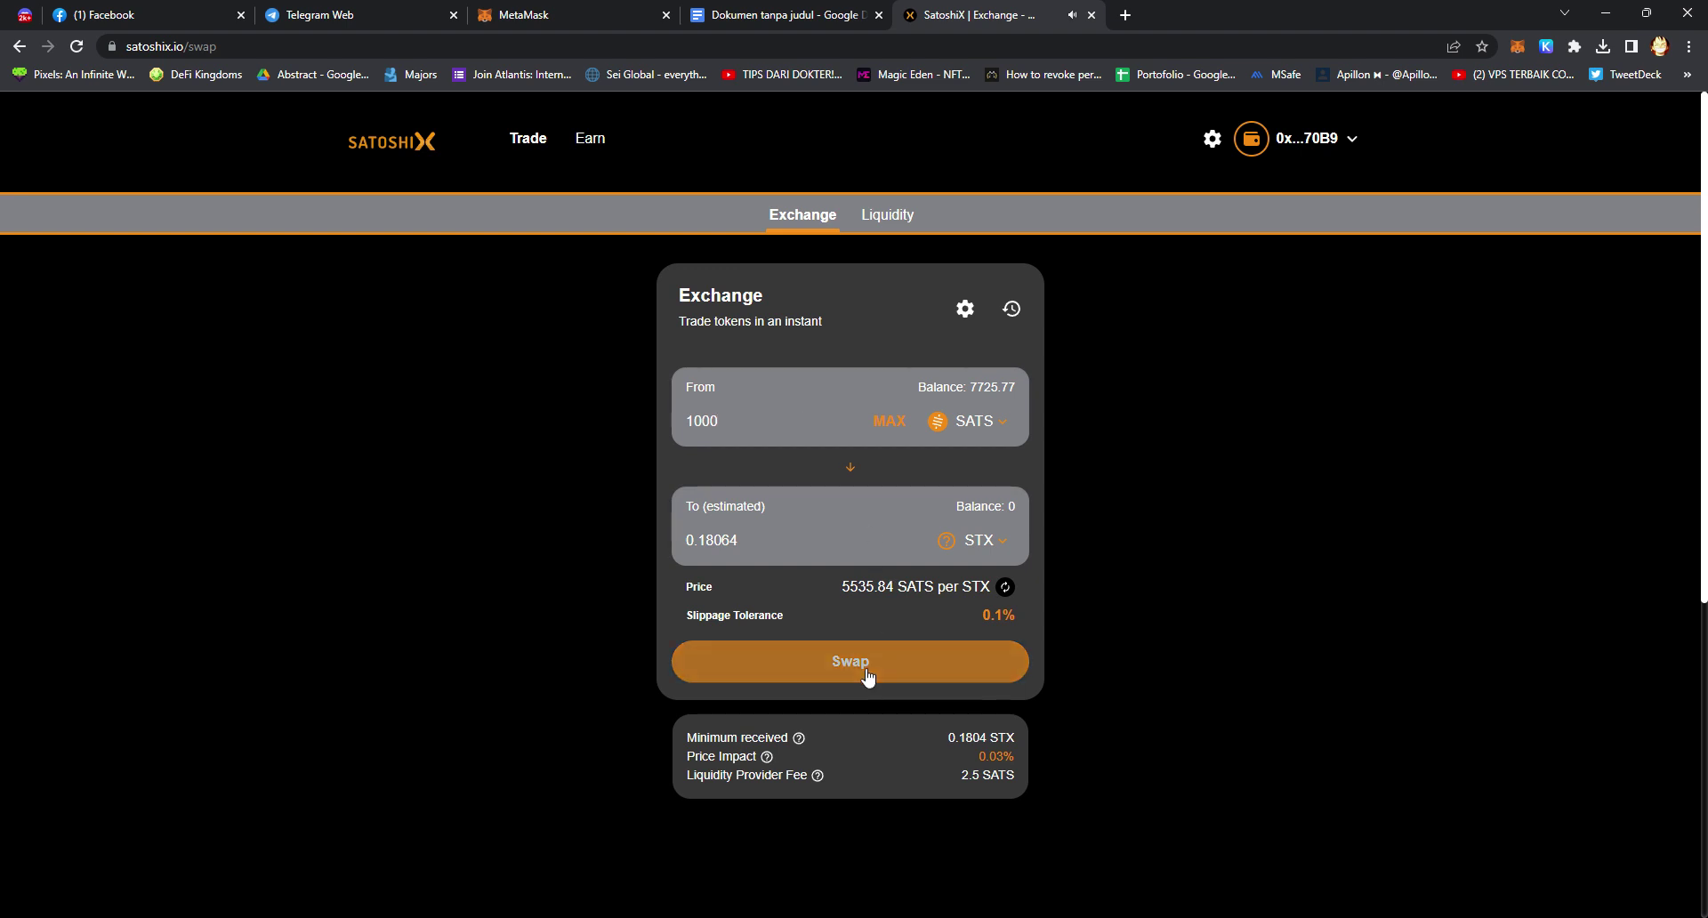
click(868, 677)
click(884, 684)
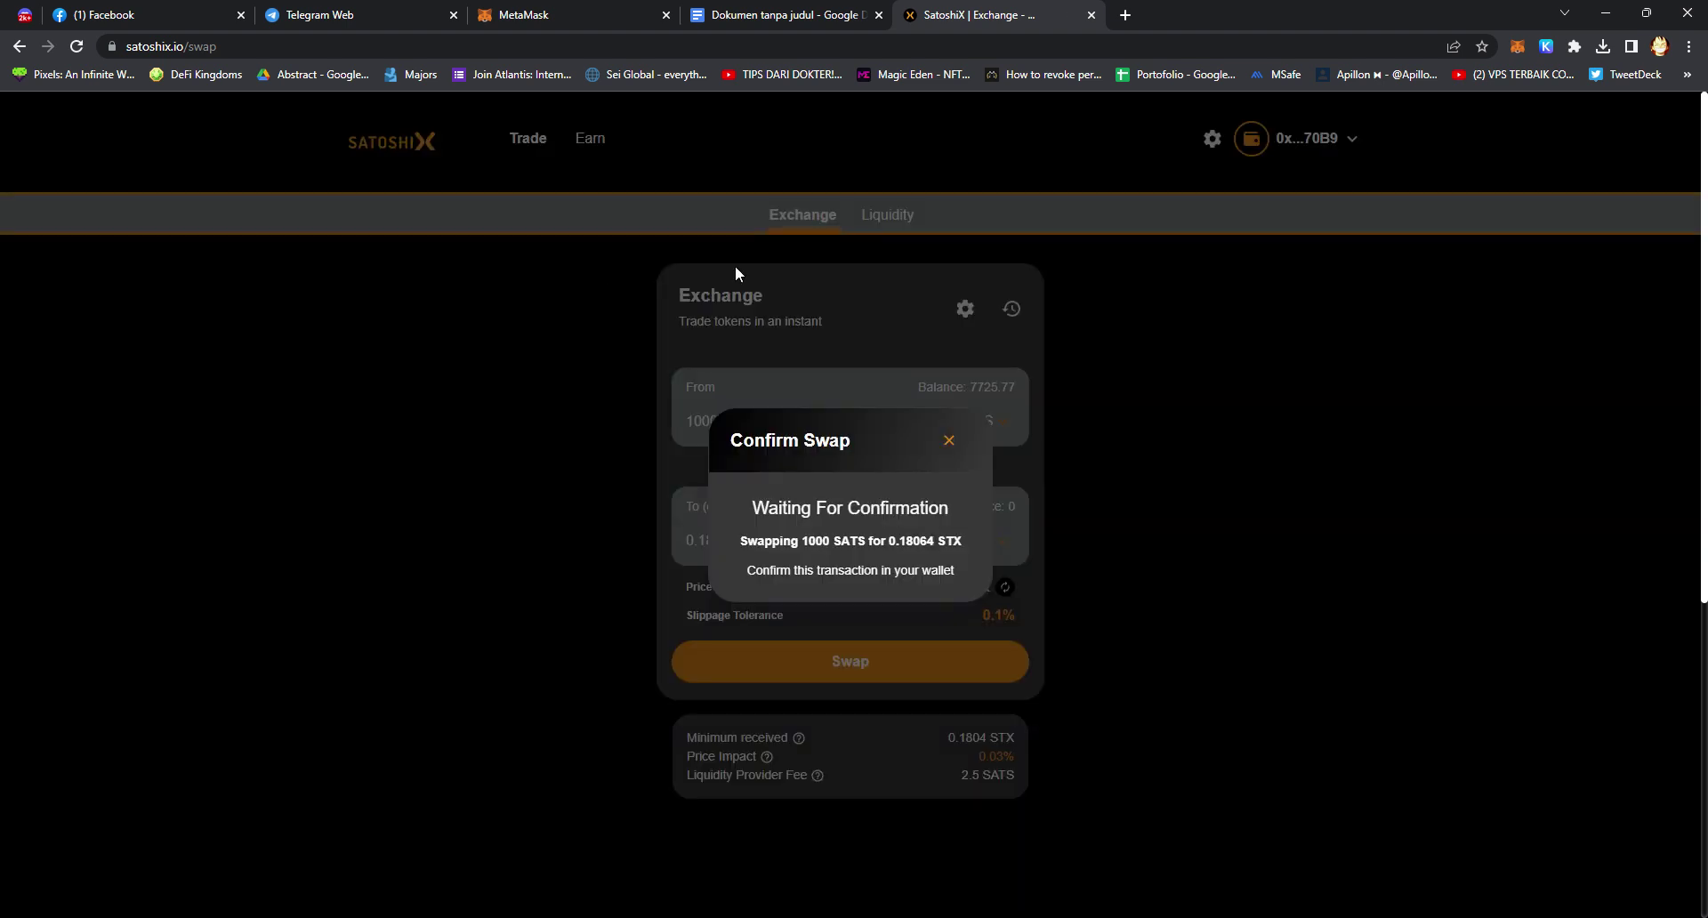
- Approve the 1000 SATS swap in MetaMask, then close the submission message on SatoshiX
click(605, 13)
click(894, 592)
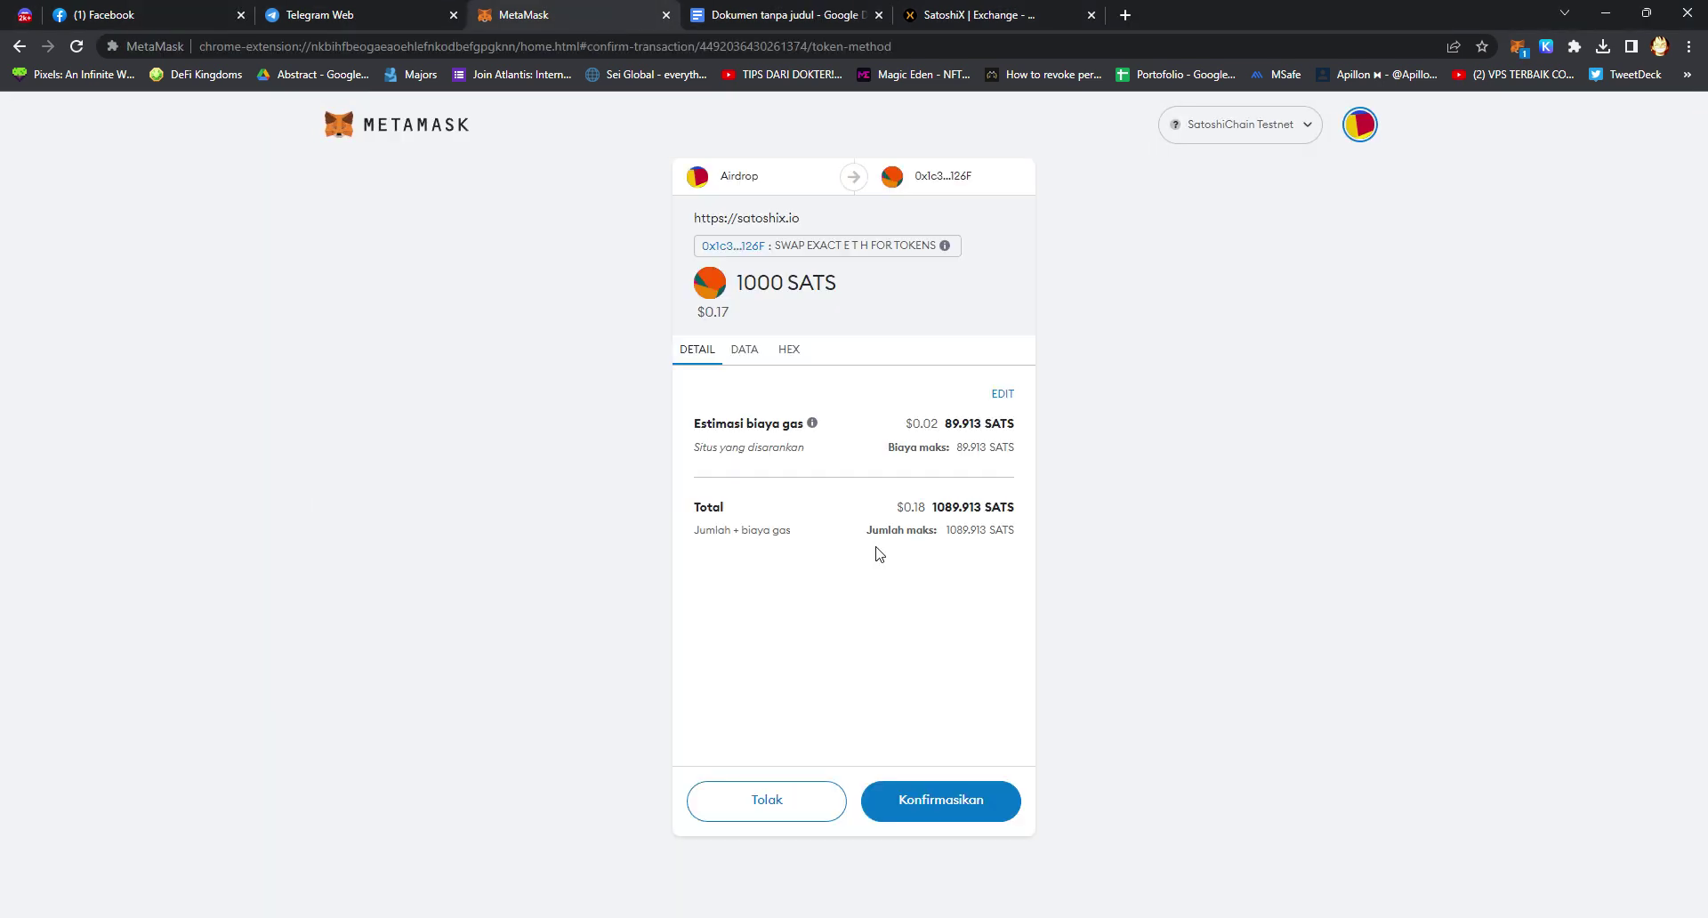
click(954, 799)
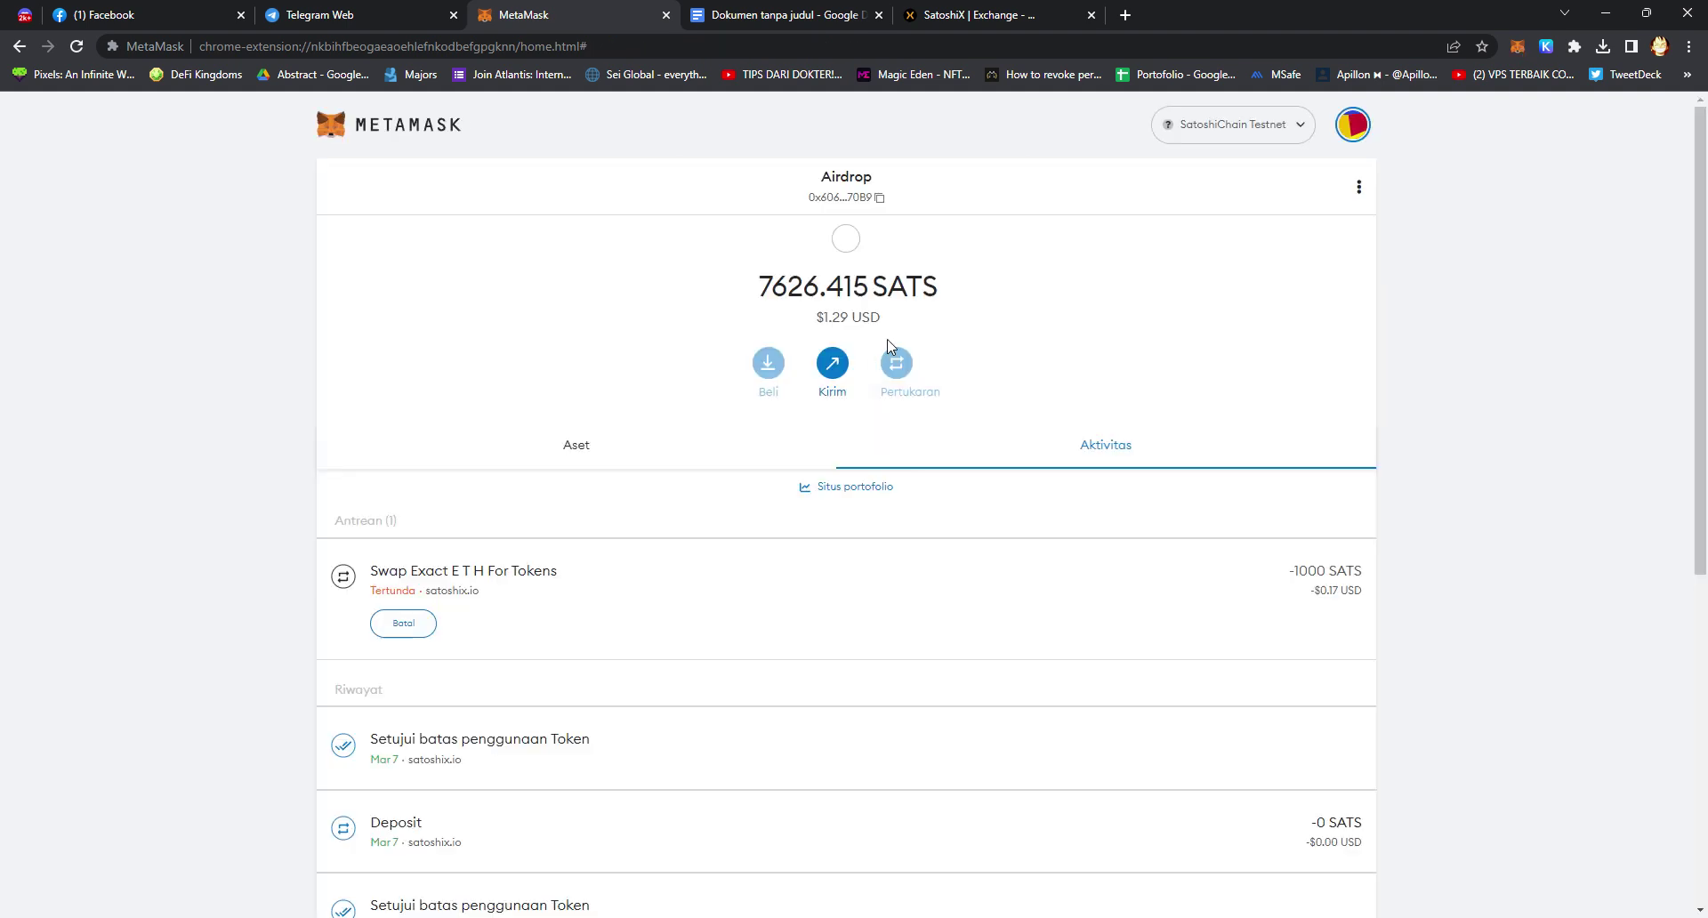
click(979, 14)
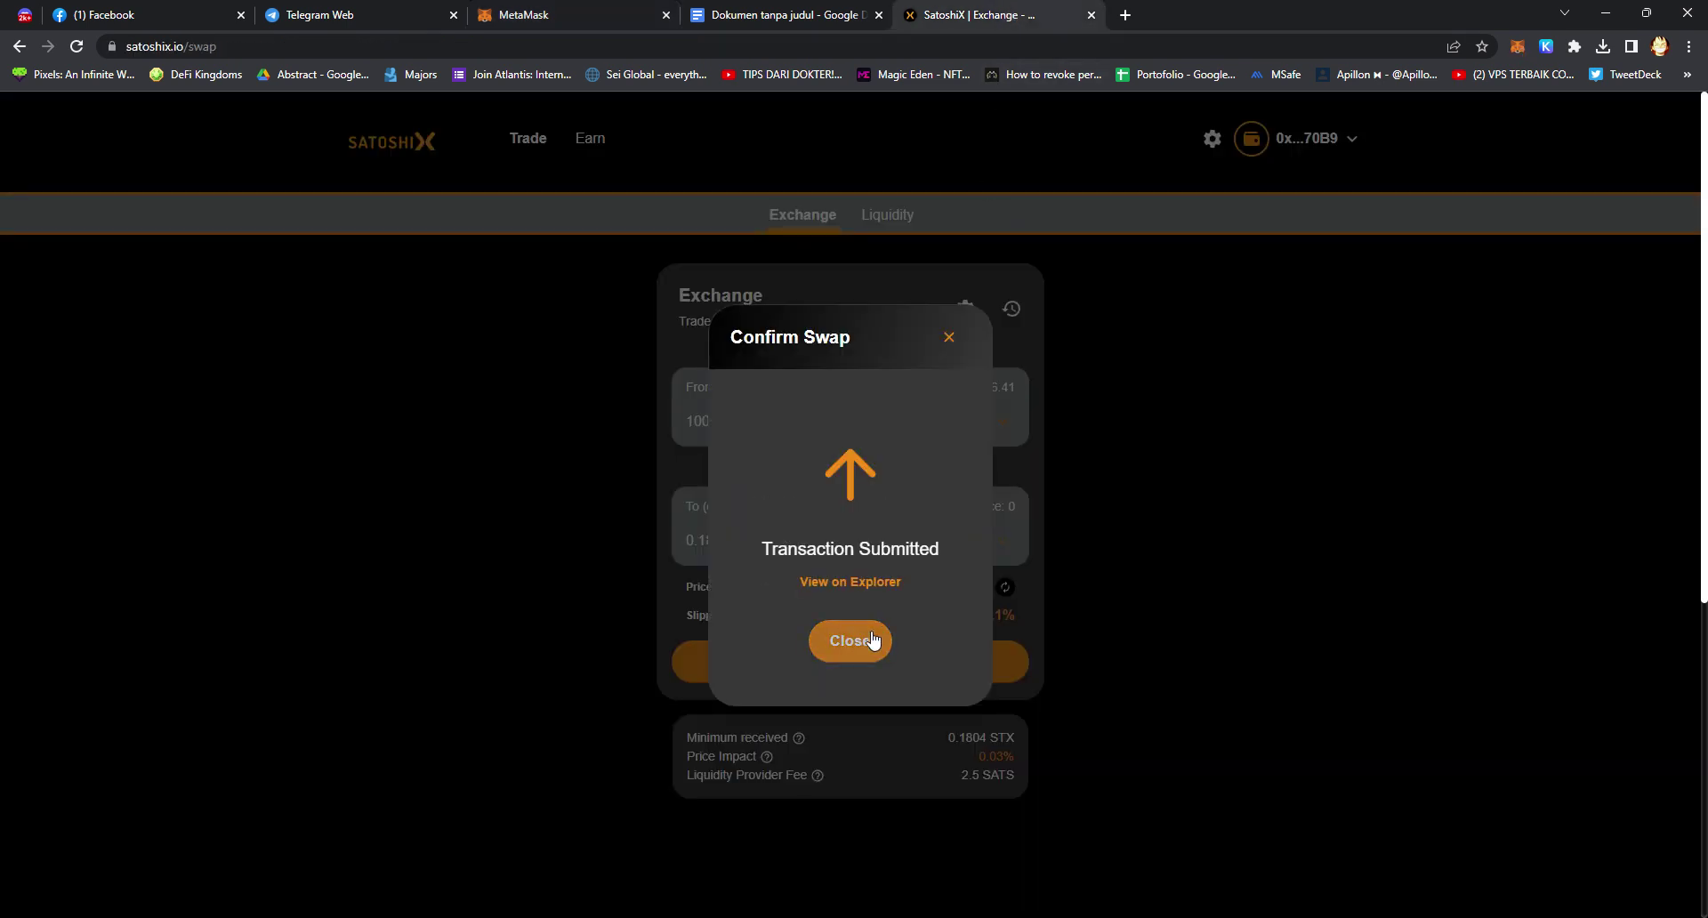
click(851, 641)
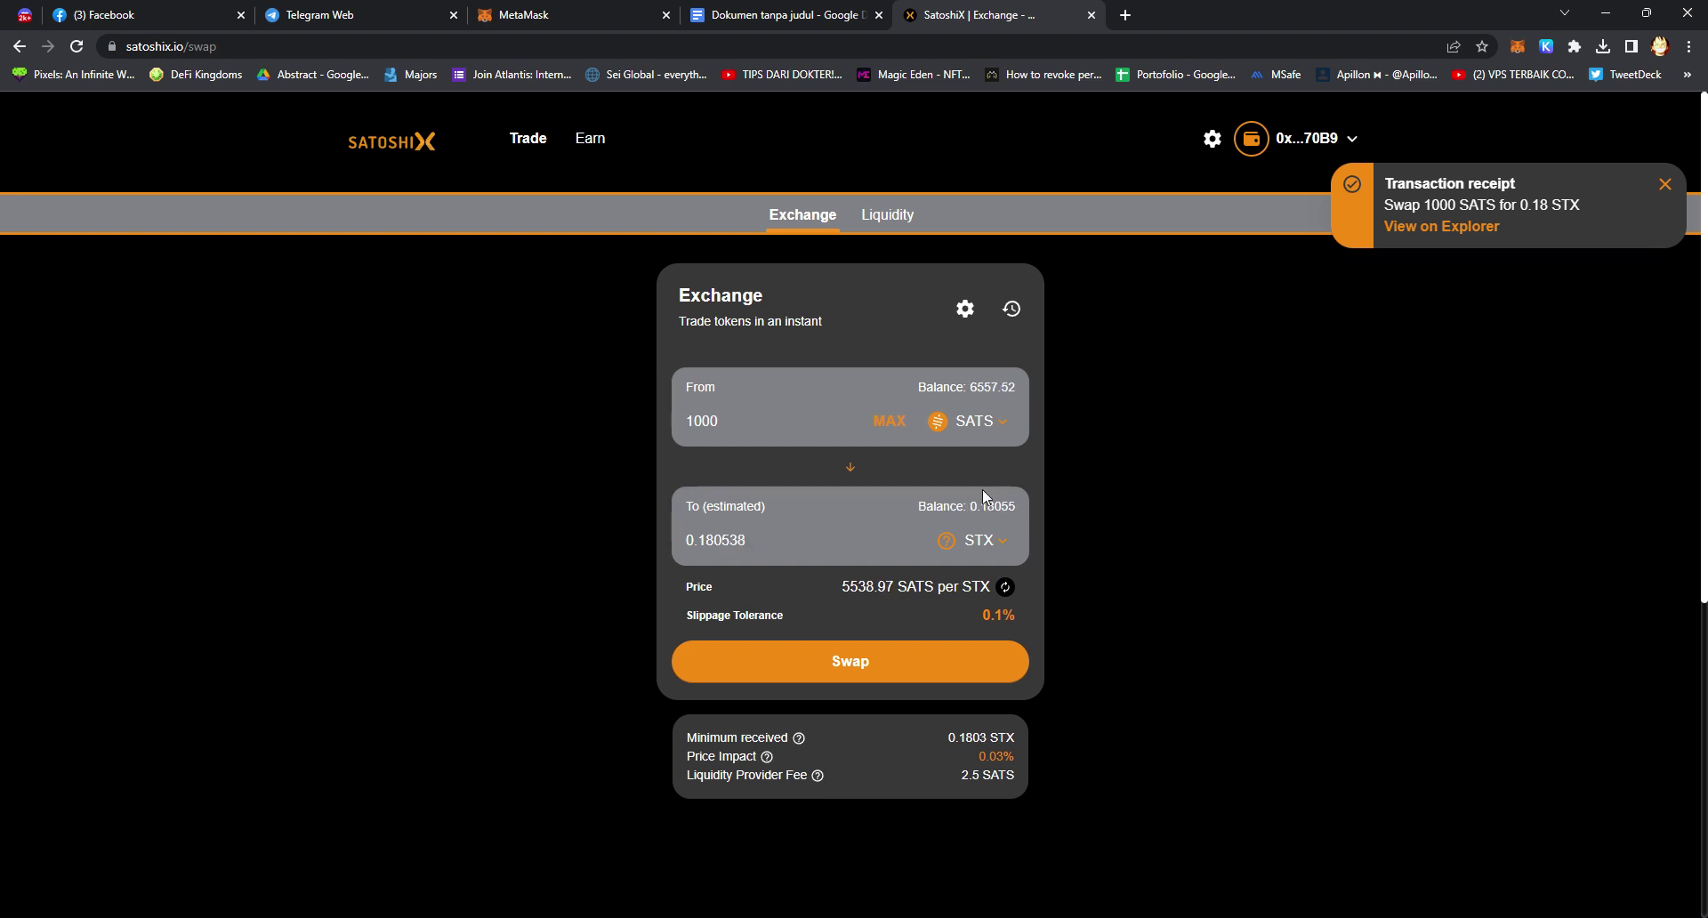
- Open the SatoshiX Pools page, try to stake STX in the Earn STX pool, and dismiss the message
mouse_move(589, 140)
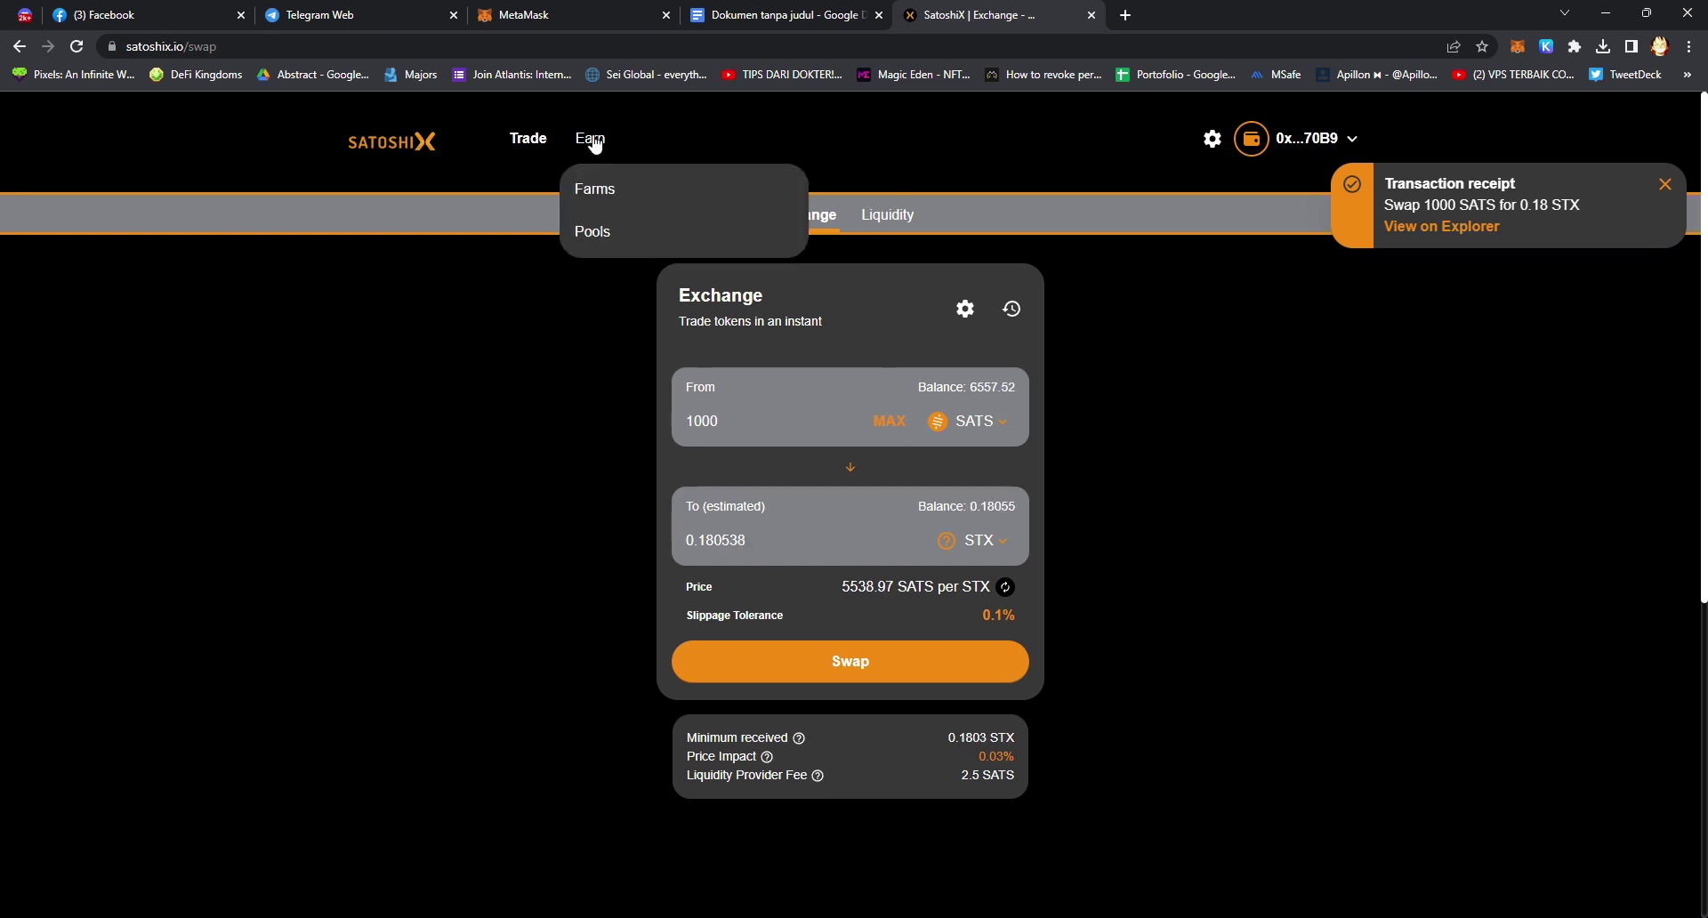
click(628, 241)
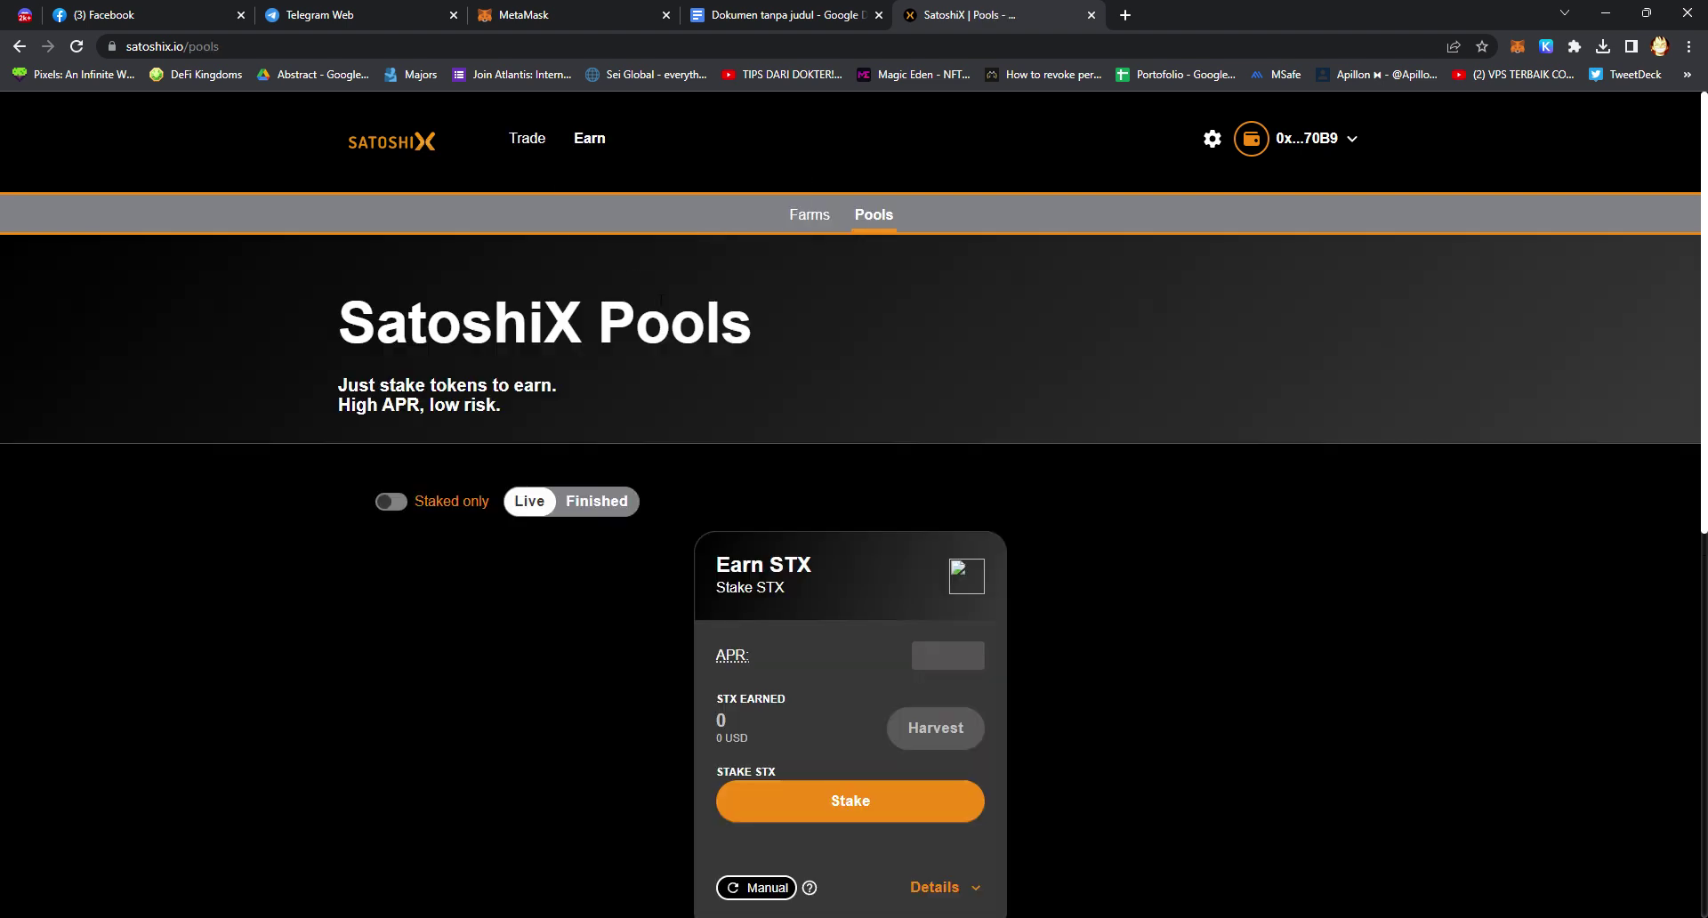
click(873, 806)
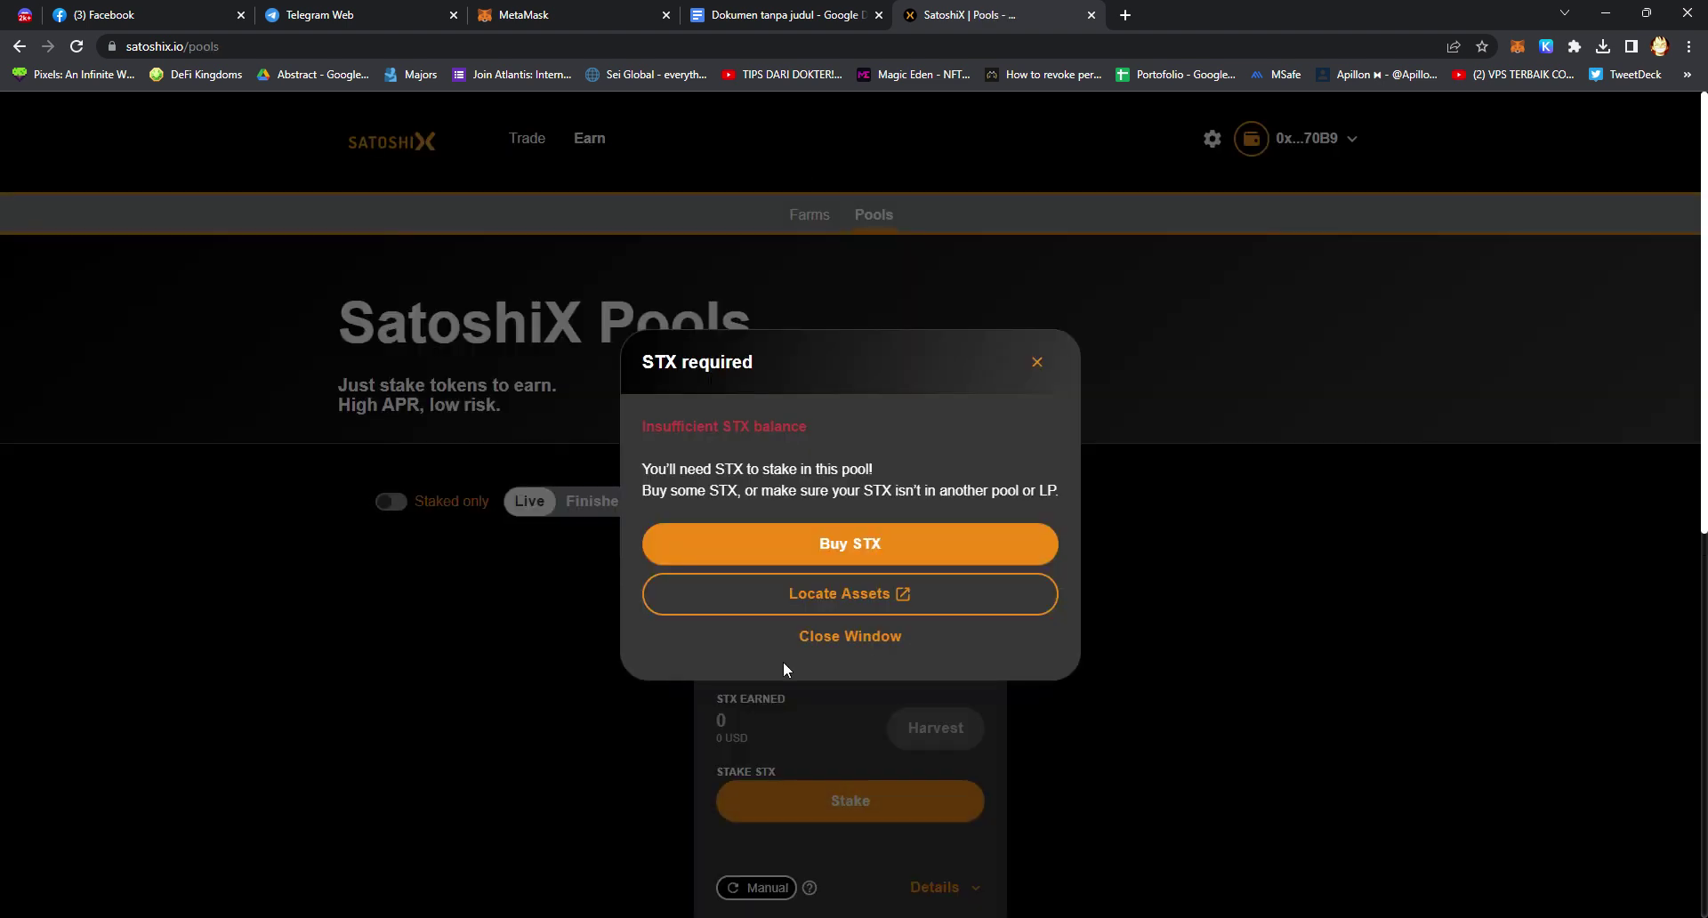
click(865, 647)
- Enable the Earn STX pool again, approve the new token access request in MetaMask, and go back to Pools
scroll(1705, 516, down, 2)
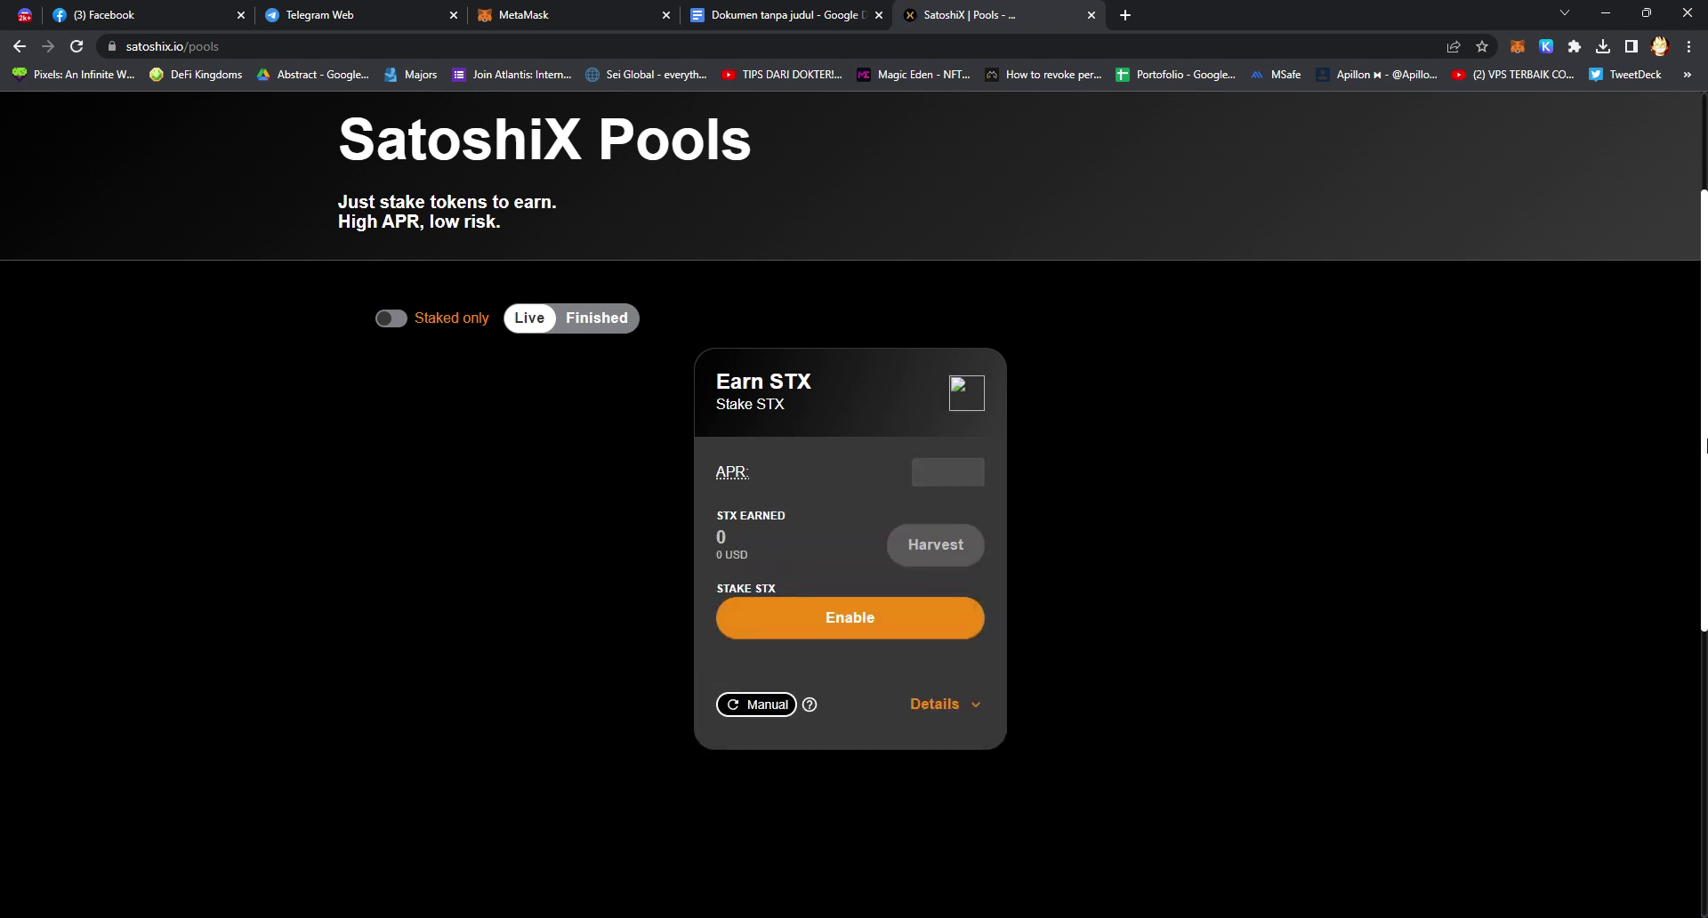
scroll(1705, 336, up, 2)
scroll(1277, 544, down, 3)
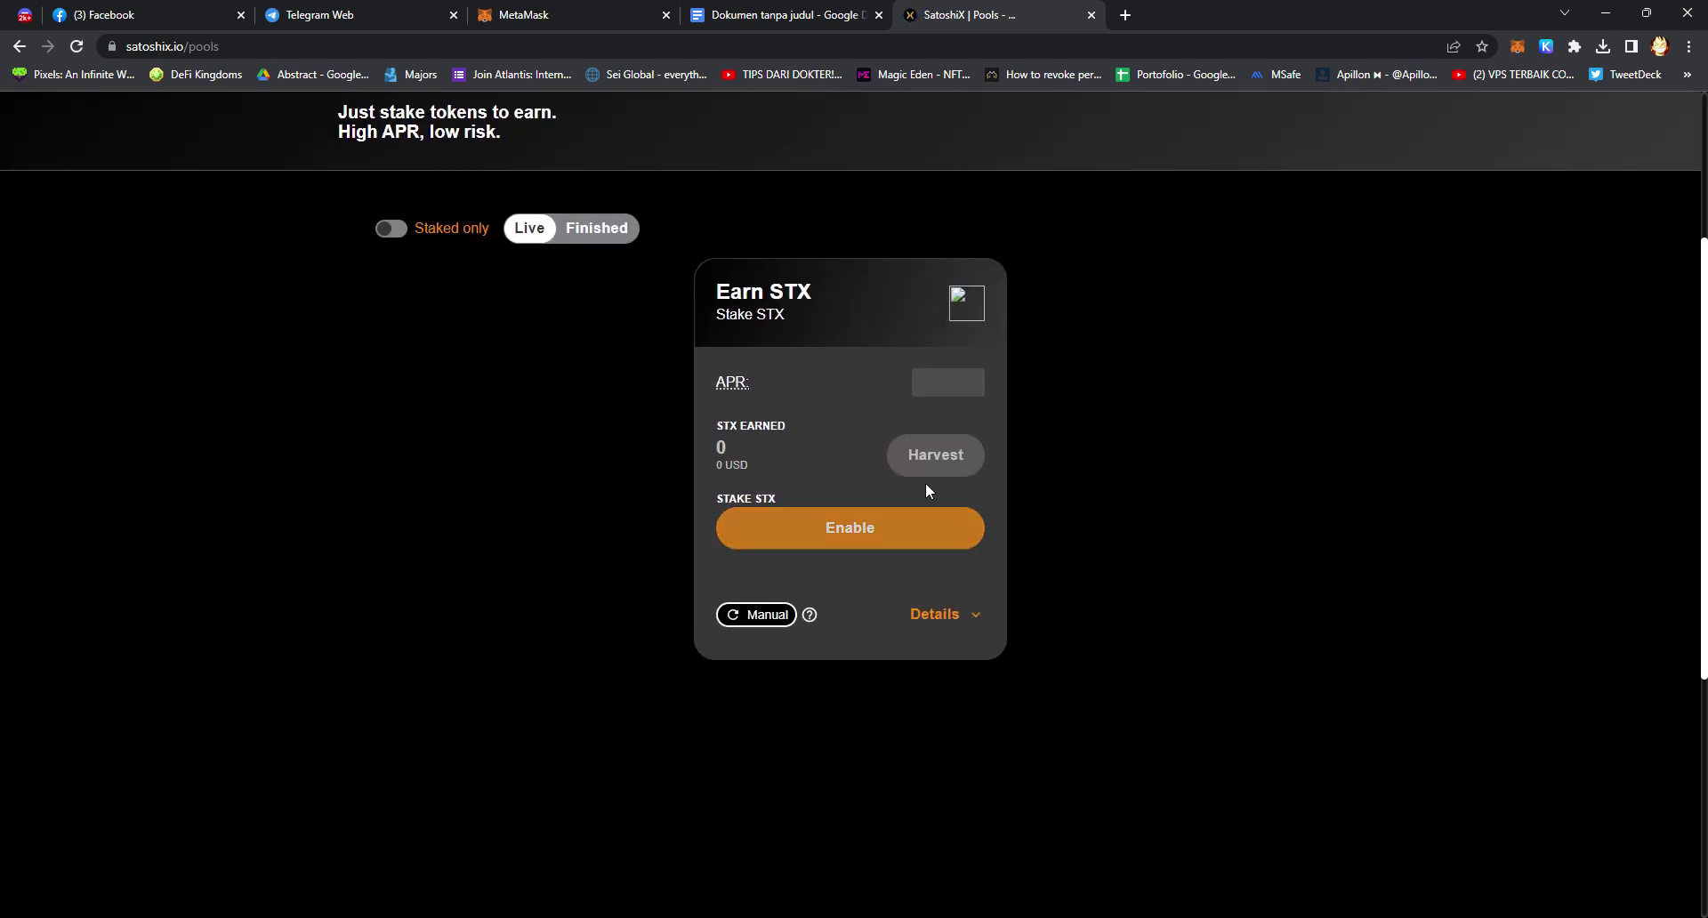
click(841, 534)
click(587, 12)
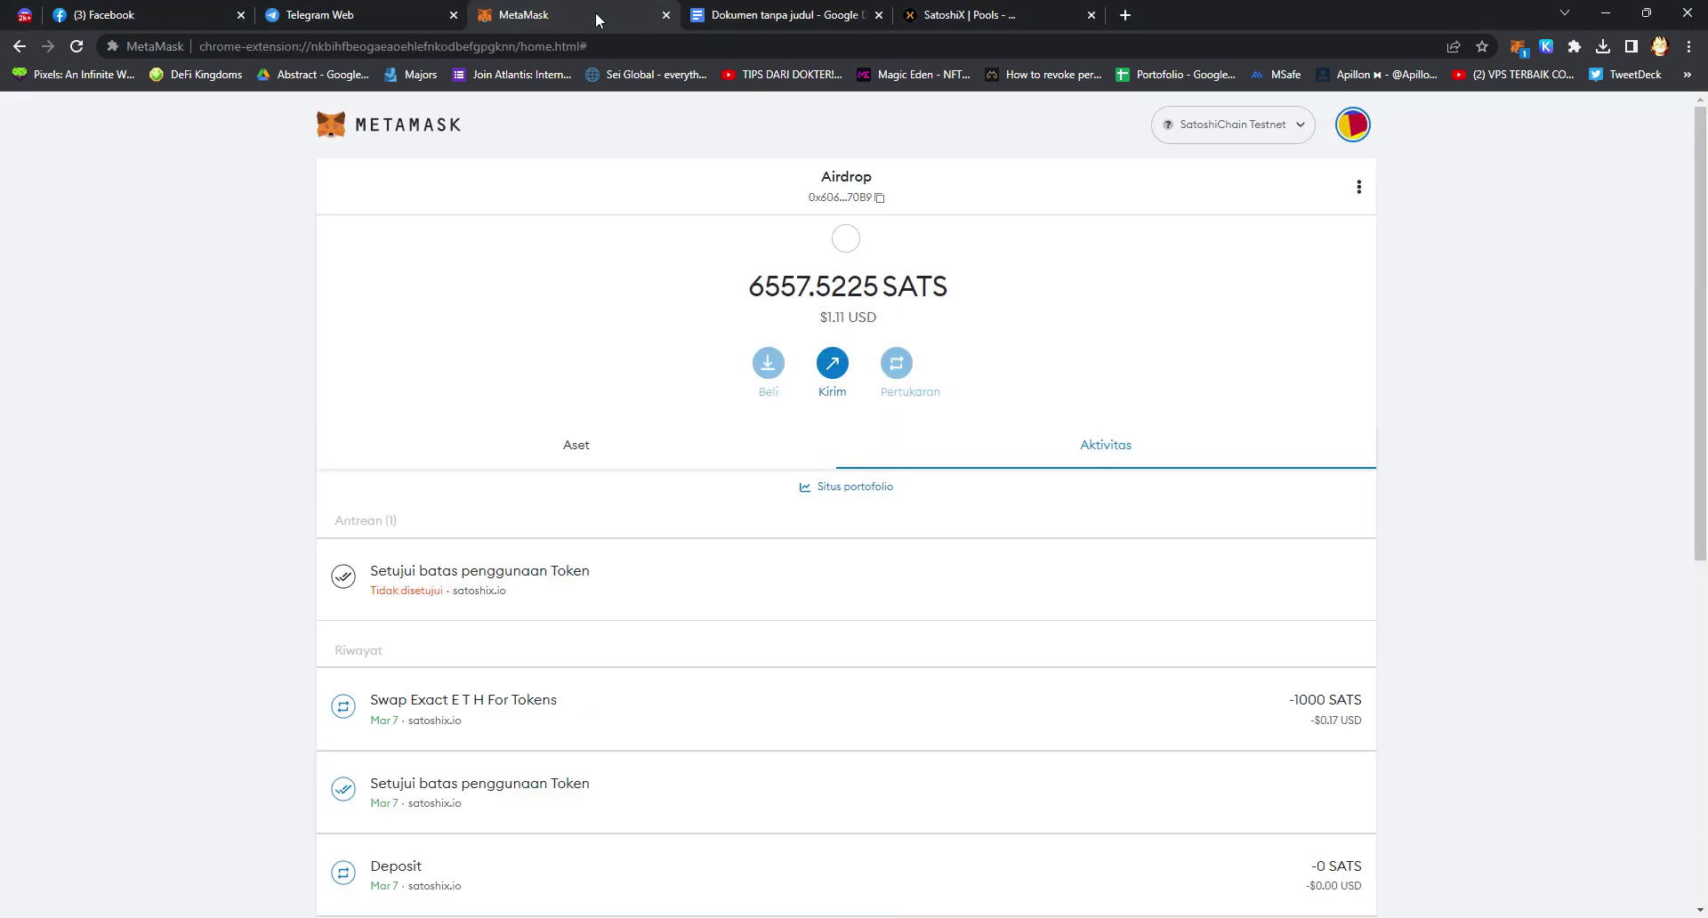
click(851, 556)
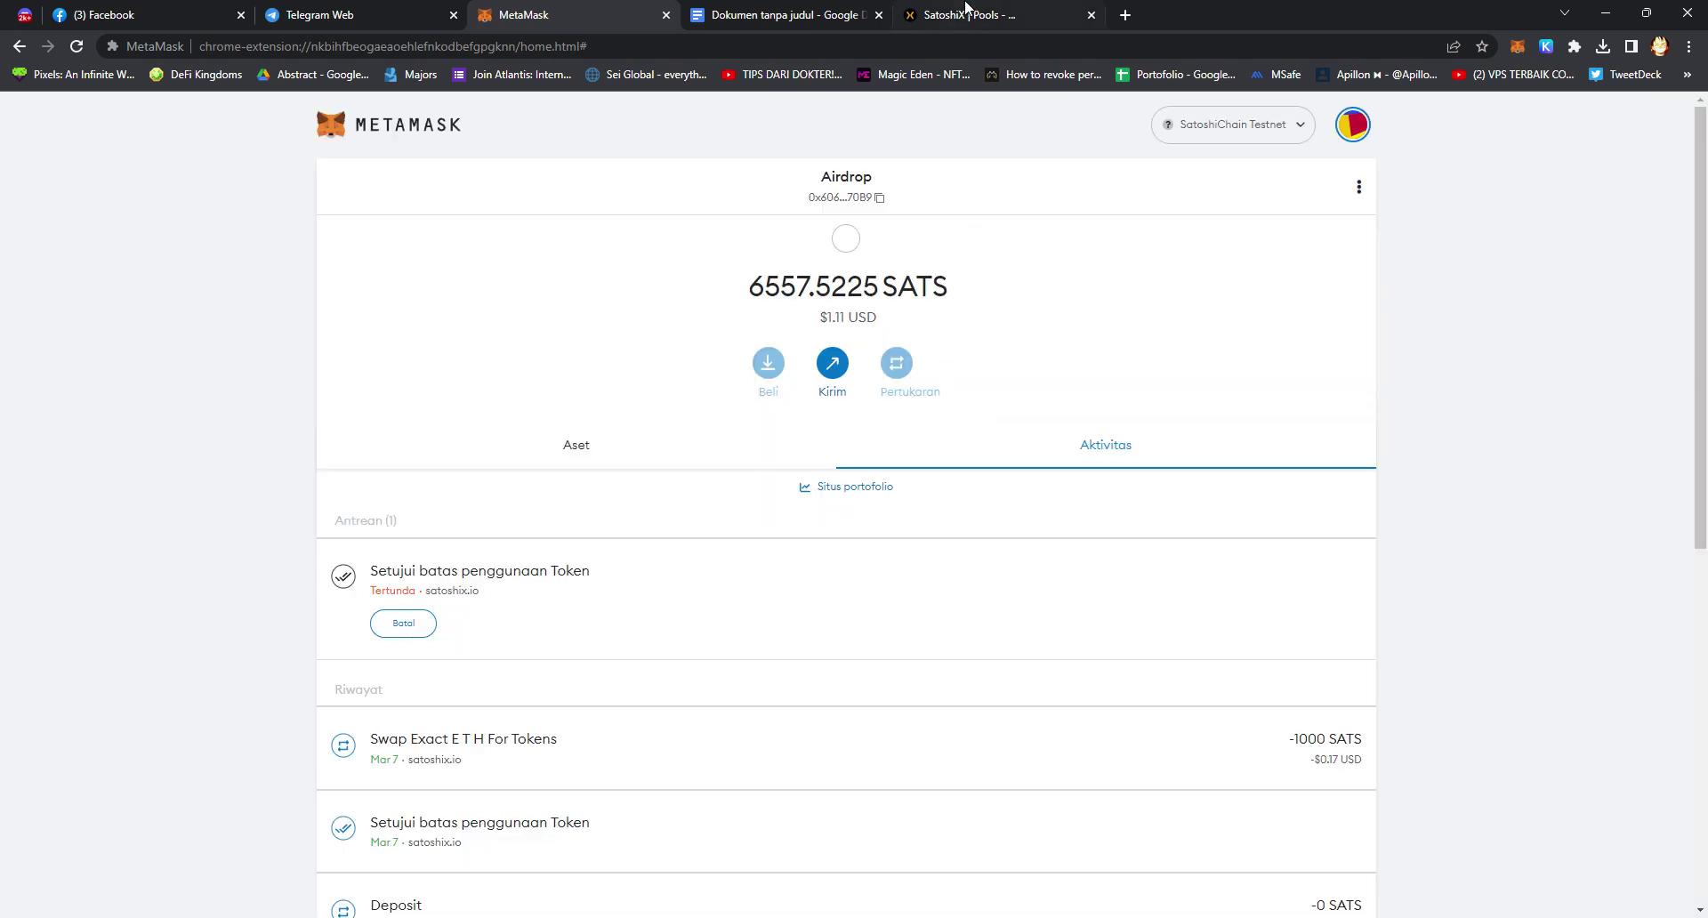
click(961, 11)
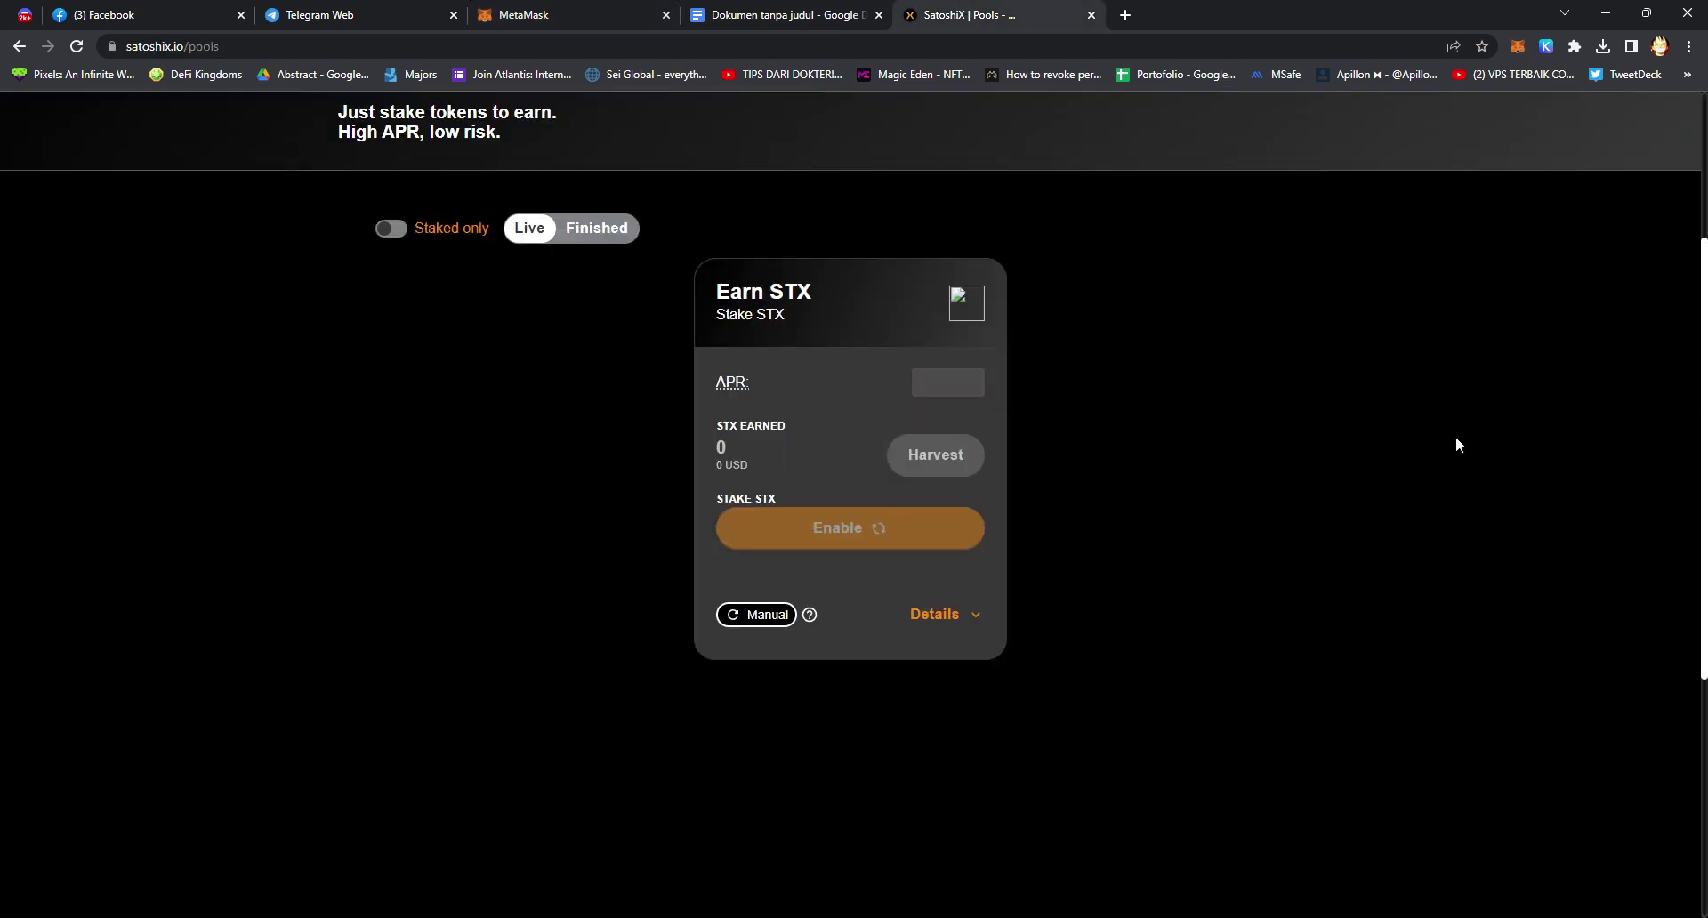
- Retry staking STX in the re-enabled Earn STX pool and close the message
scroll(1308, 538, up, 3)
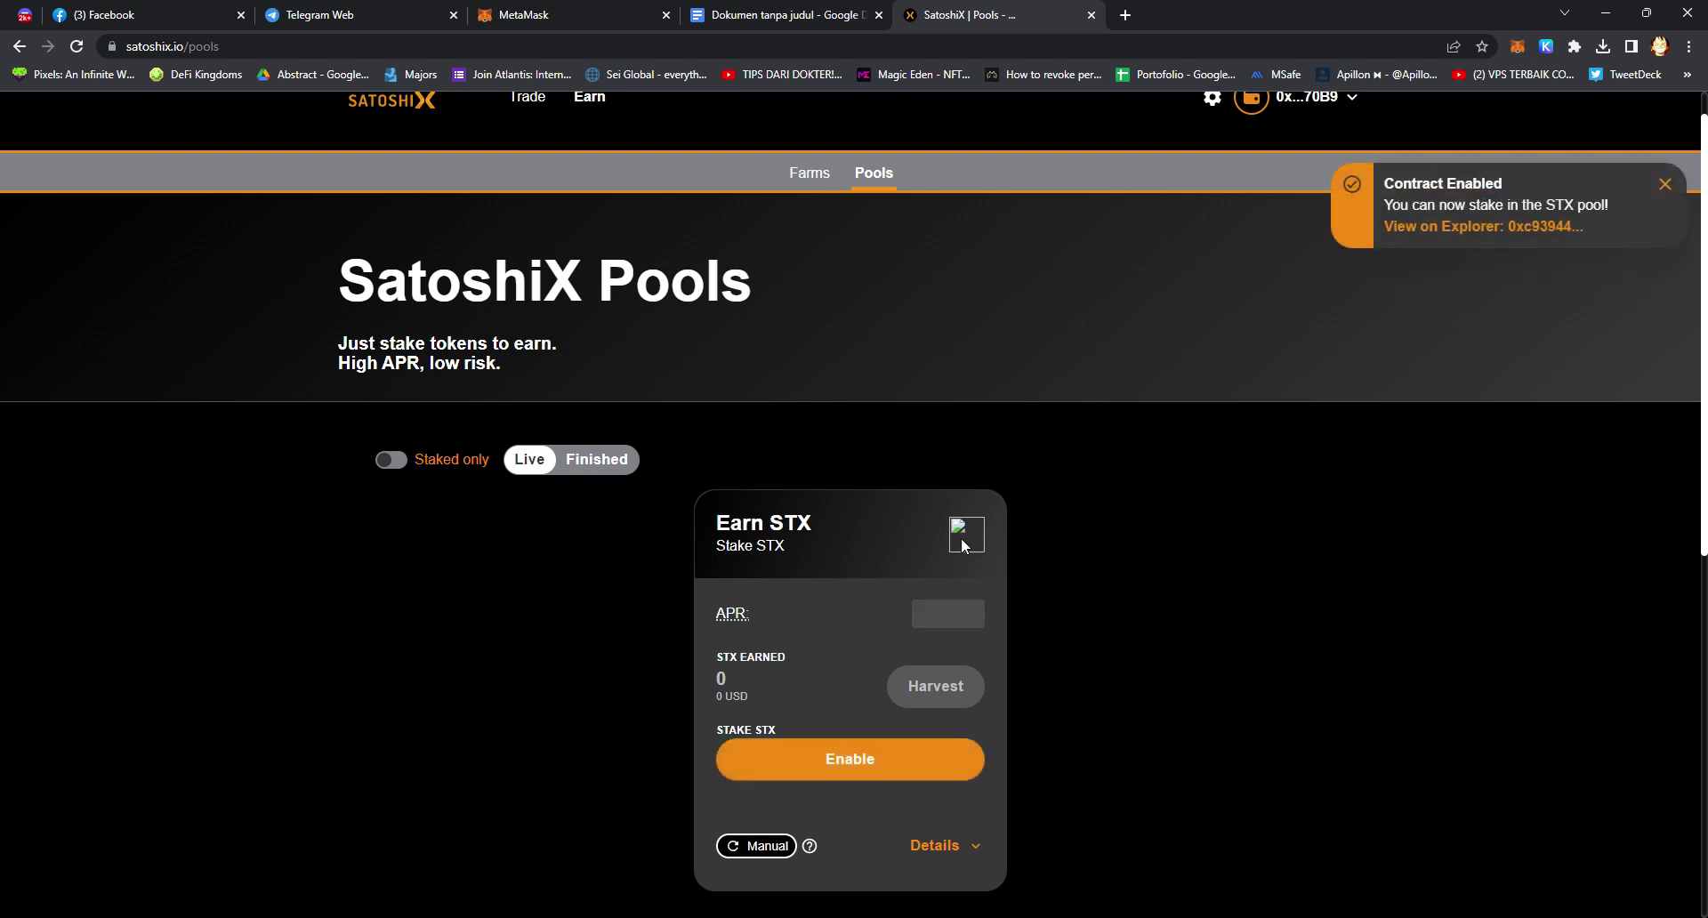
click(868, 770)
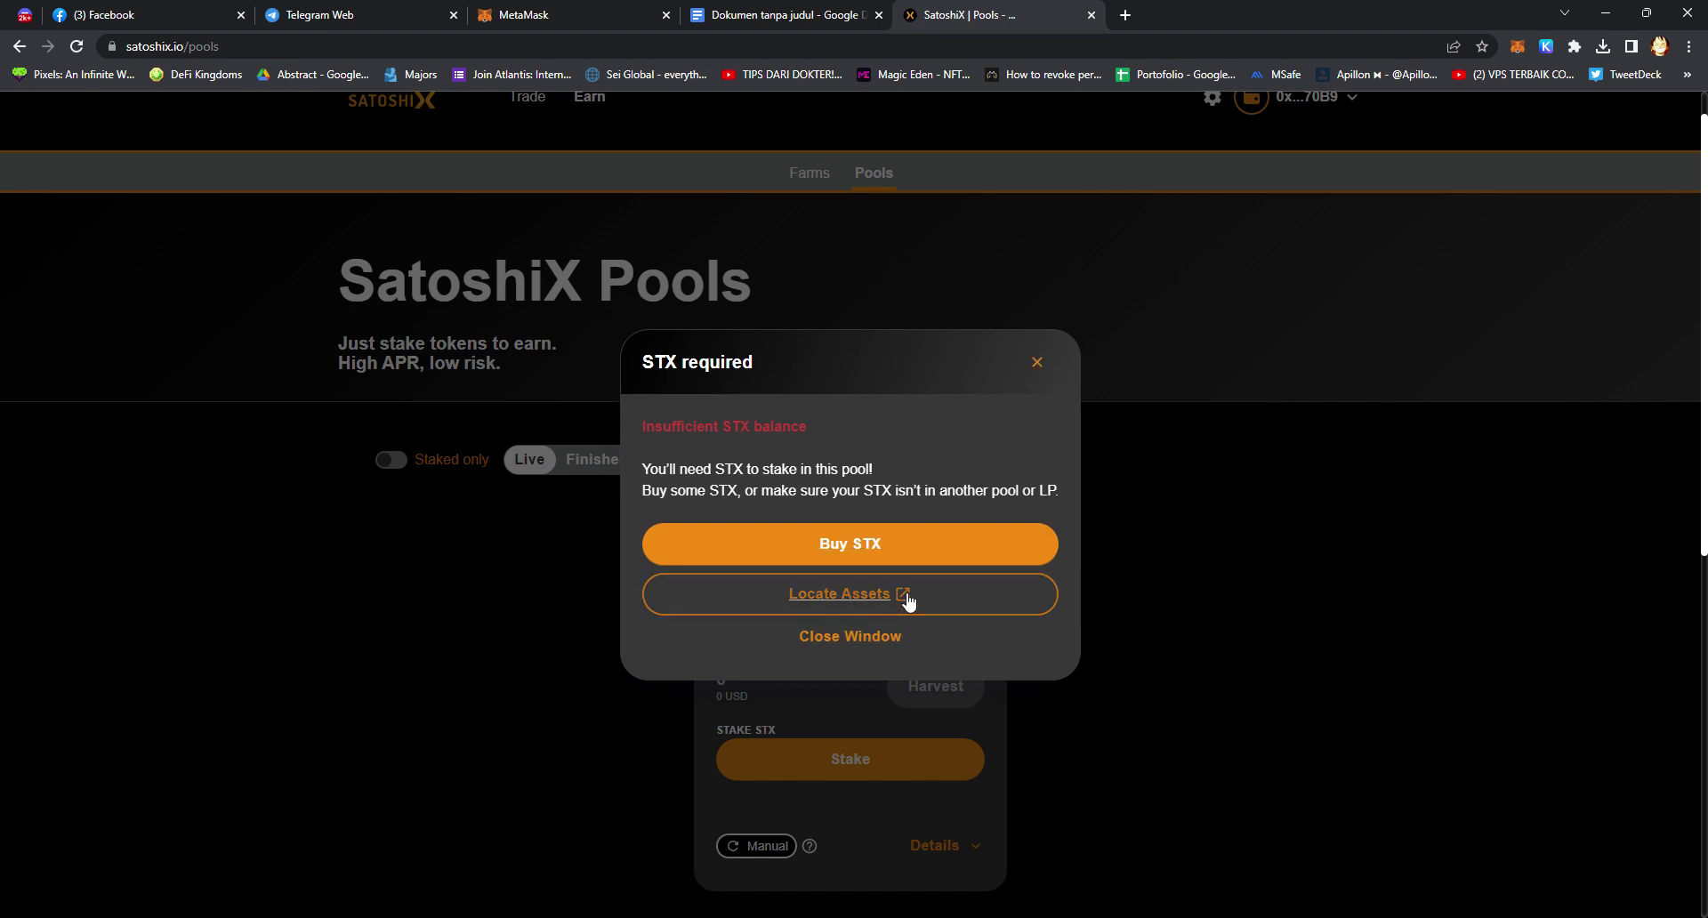
click(1038, 364)
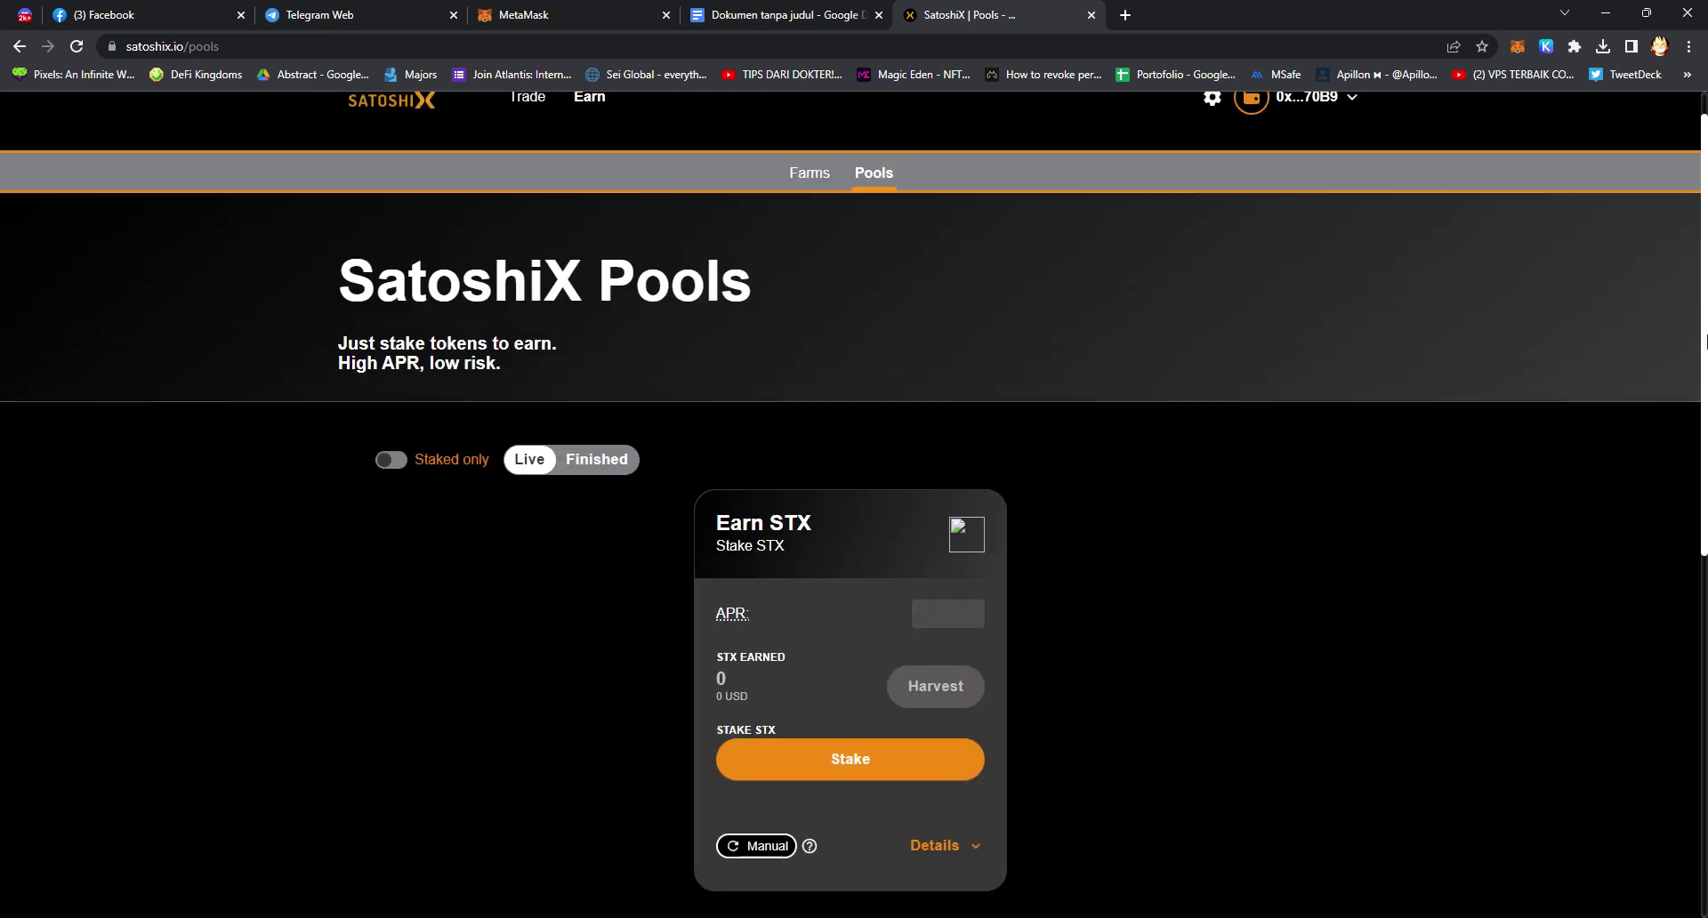
- Toggle the Earn STX pool's details and try to enable the pool once more
scroll(854, 534, down, 3)
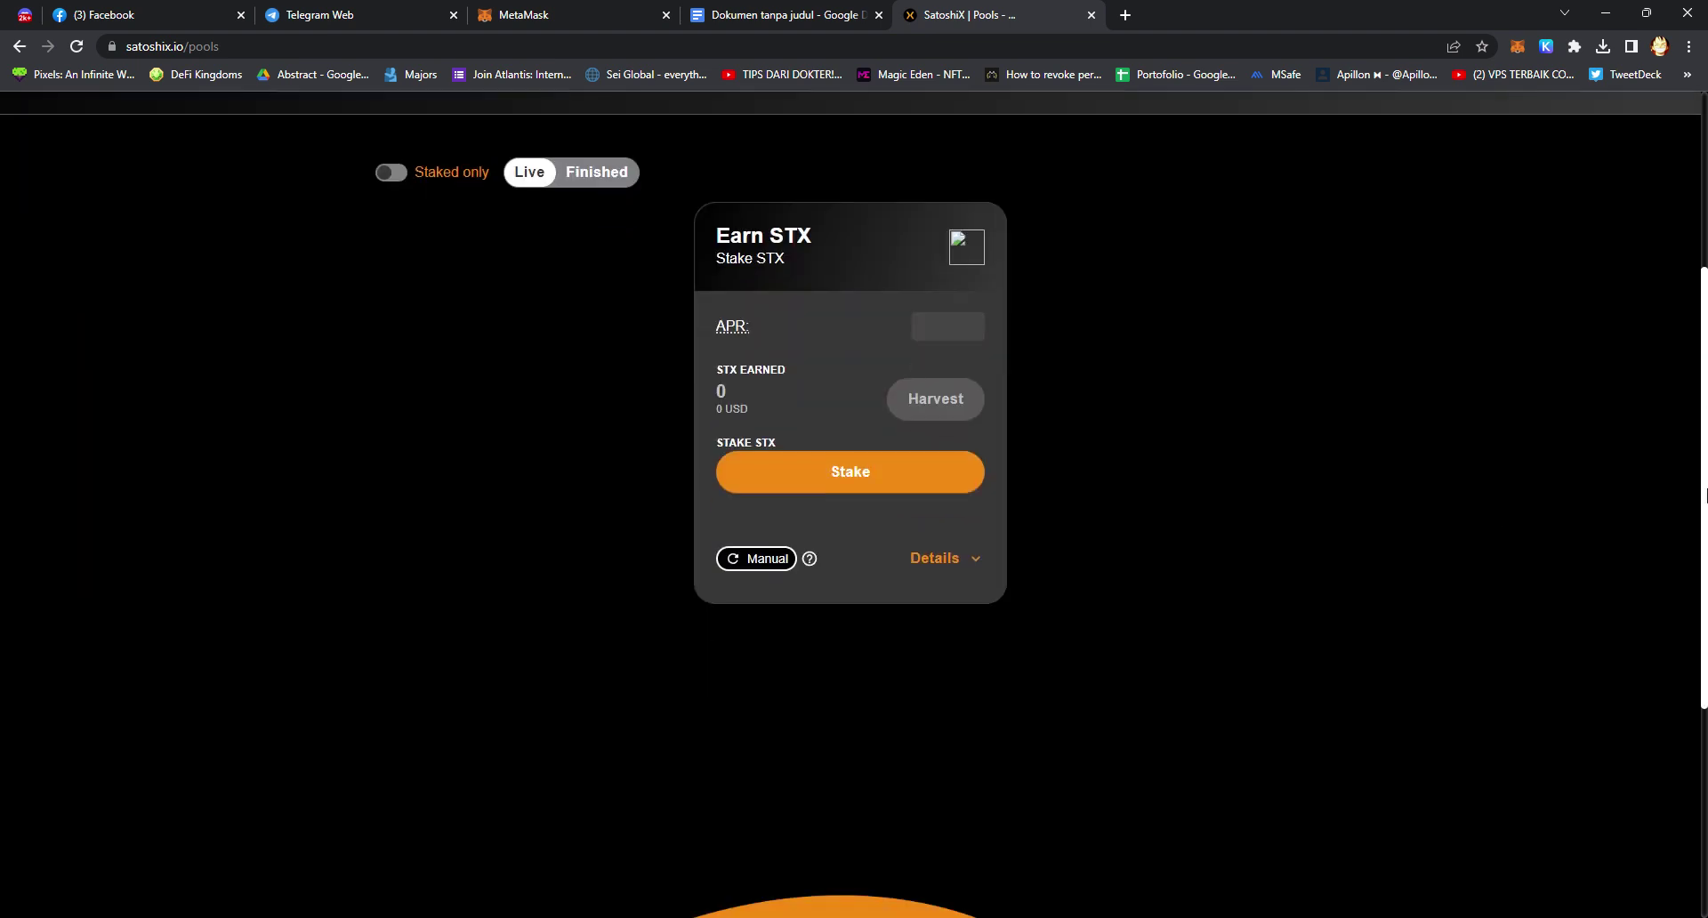
click(976, 557)
click(979, 568)
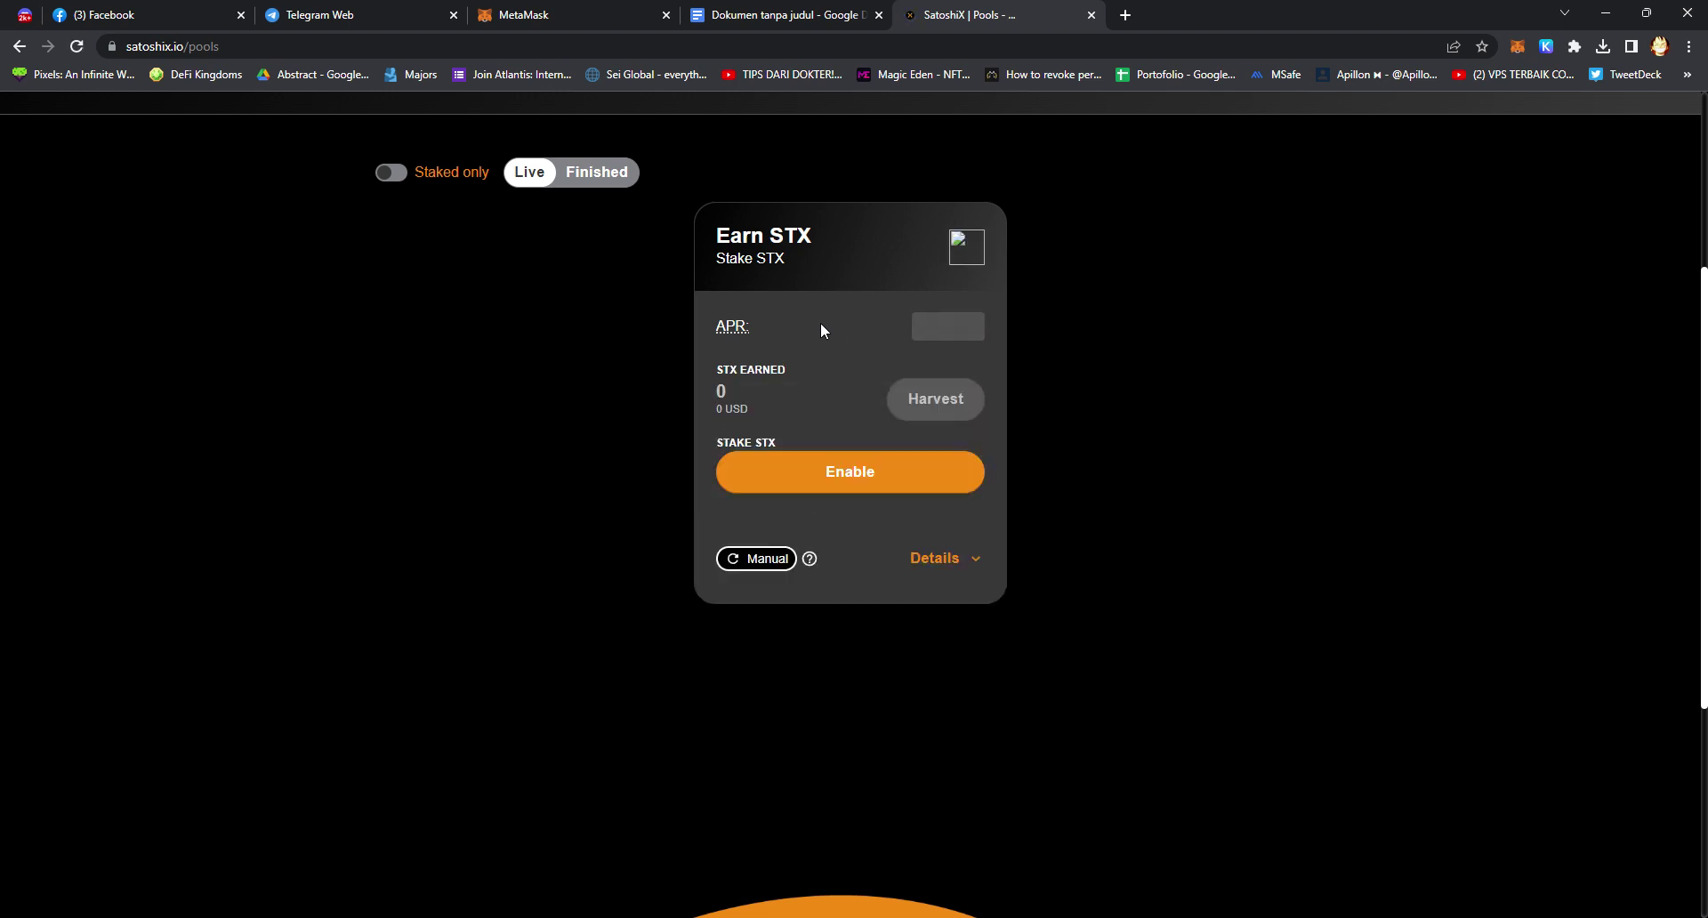
click(850, 489)
- Open the SatoshiX Exchange page and check the token list for the wallet's balances
scroll(832, 405, up, 4)
mouse_move(514, 146)
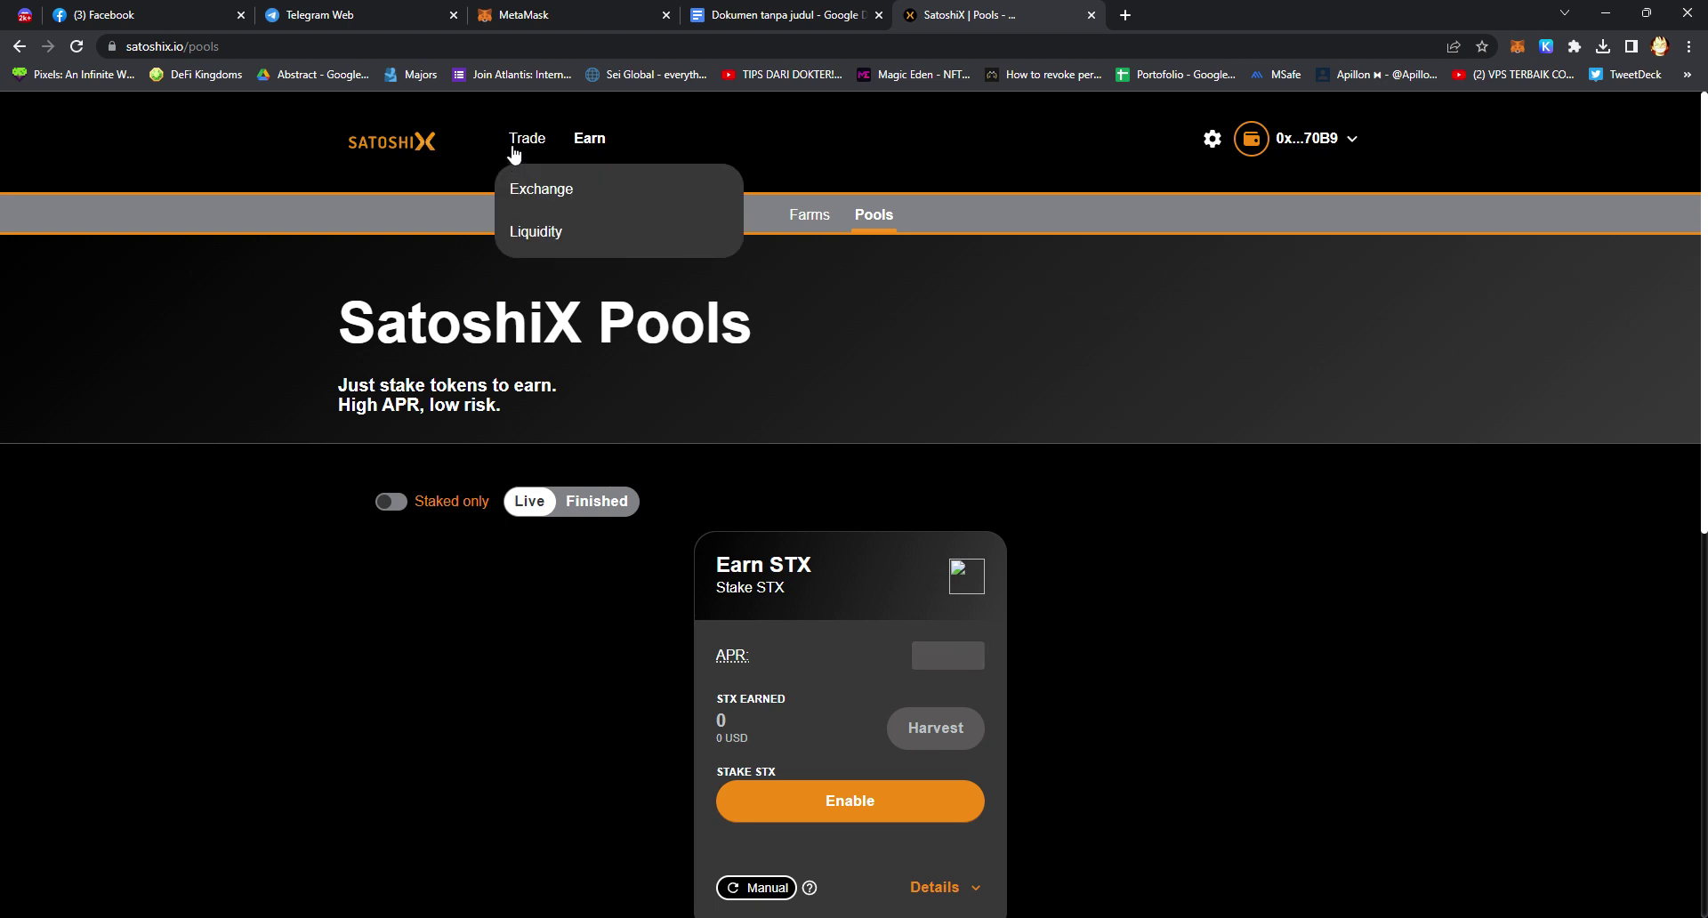
click(544, 202)
click(945, 559)
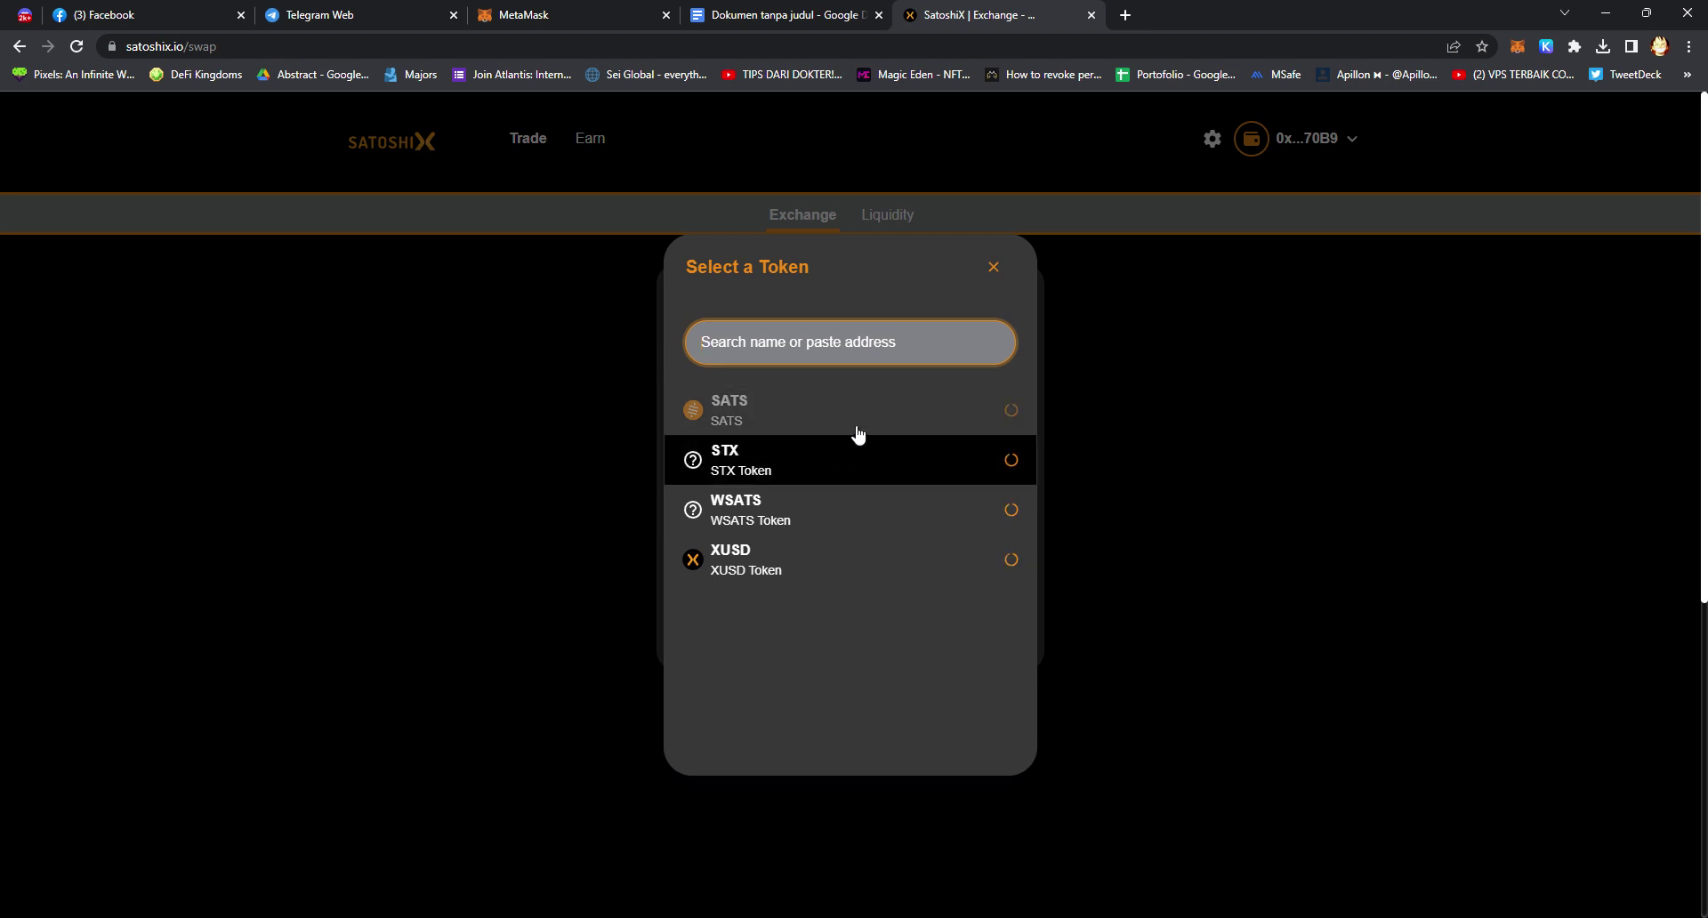
click(993, 267)
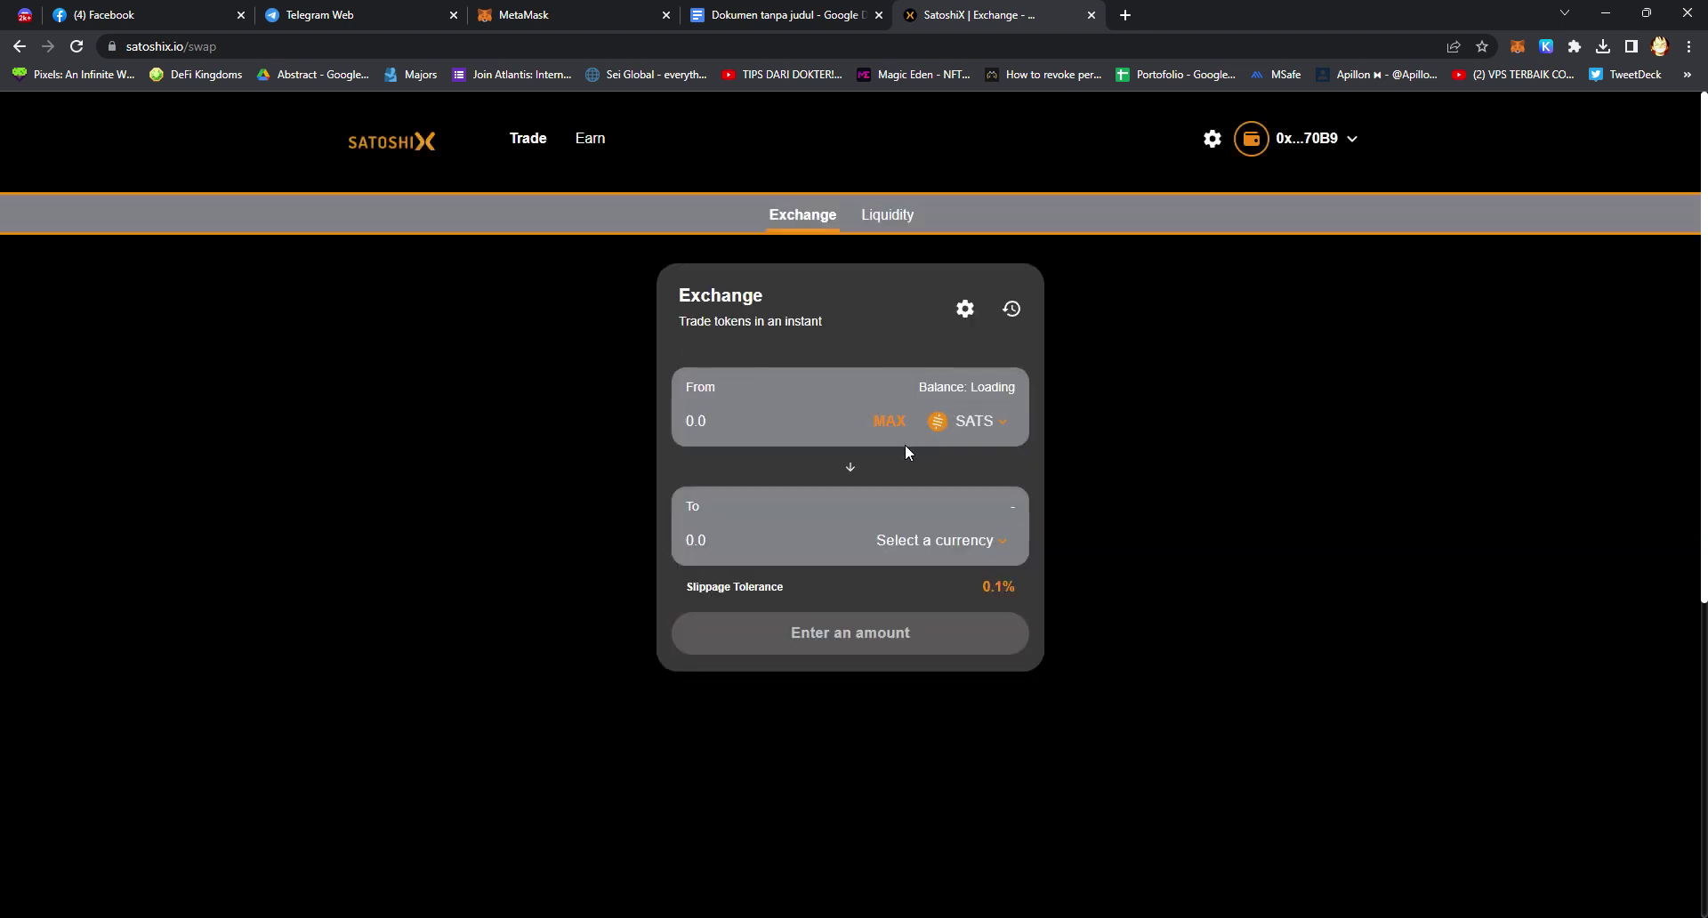
click(968, 428)
click(570, 372)
- Recheck the Earn STX pool on the Pools page, and return to the Exchange page
mouse_move(585, 137)
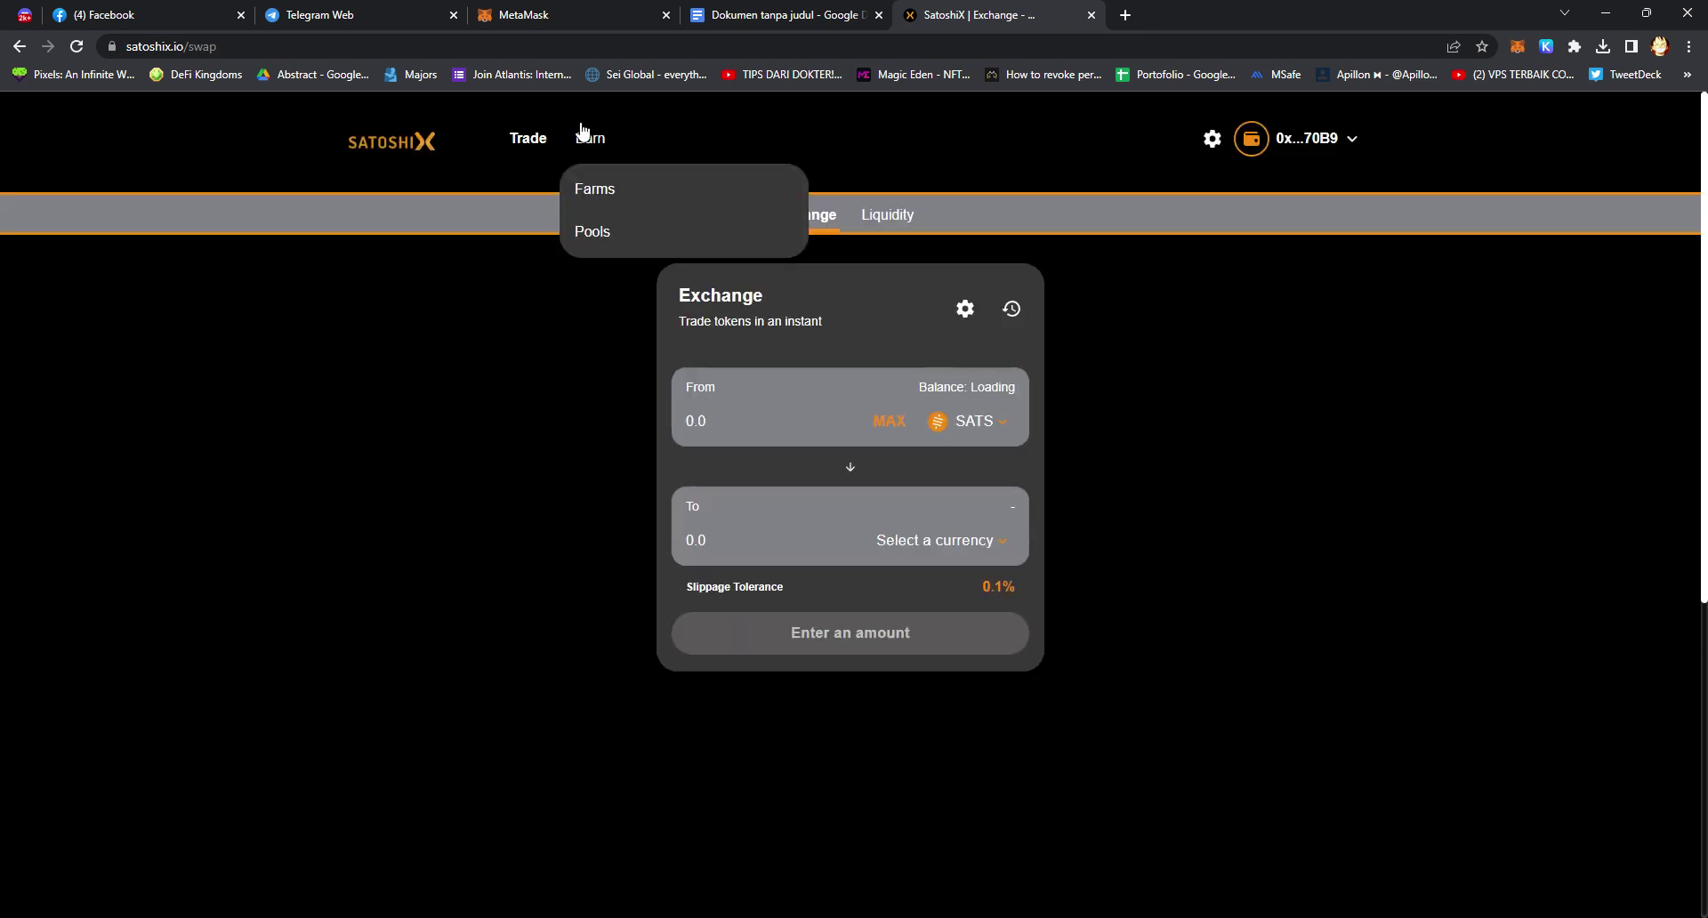
click(622, 233)
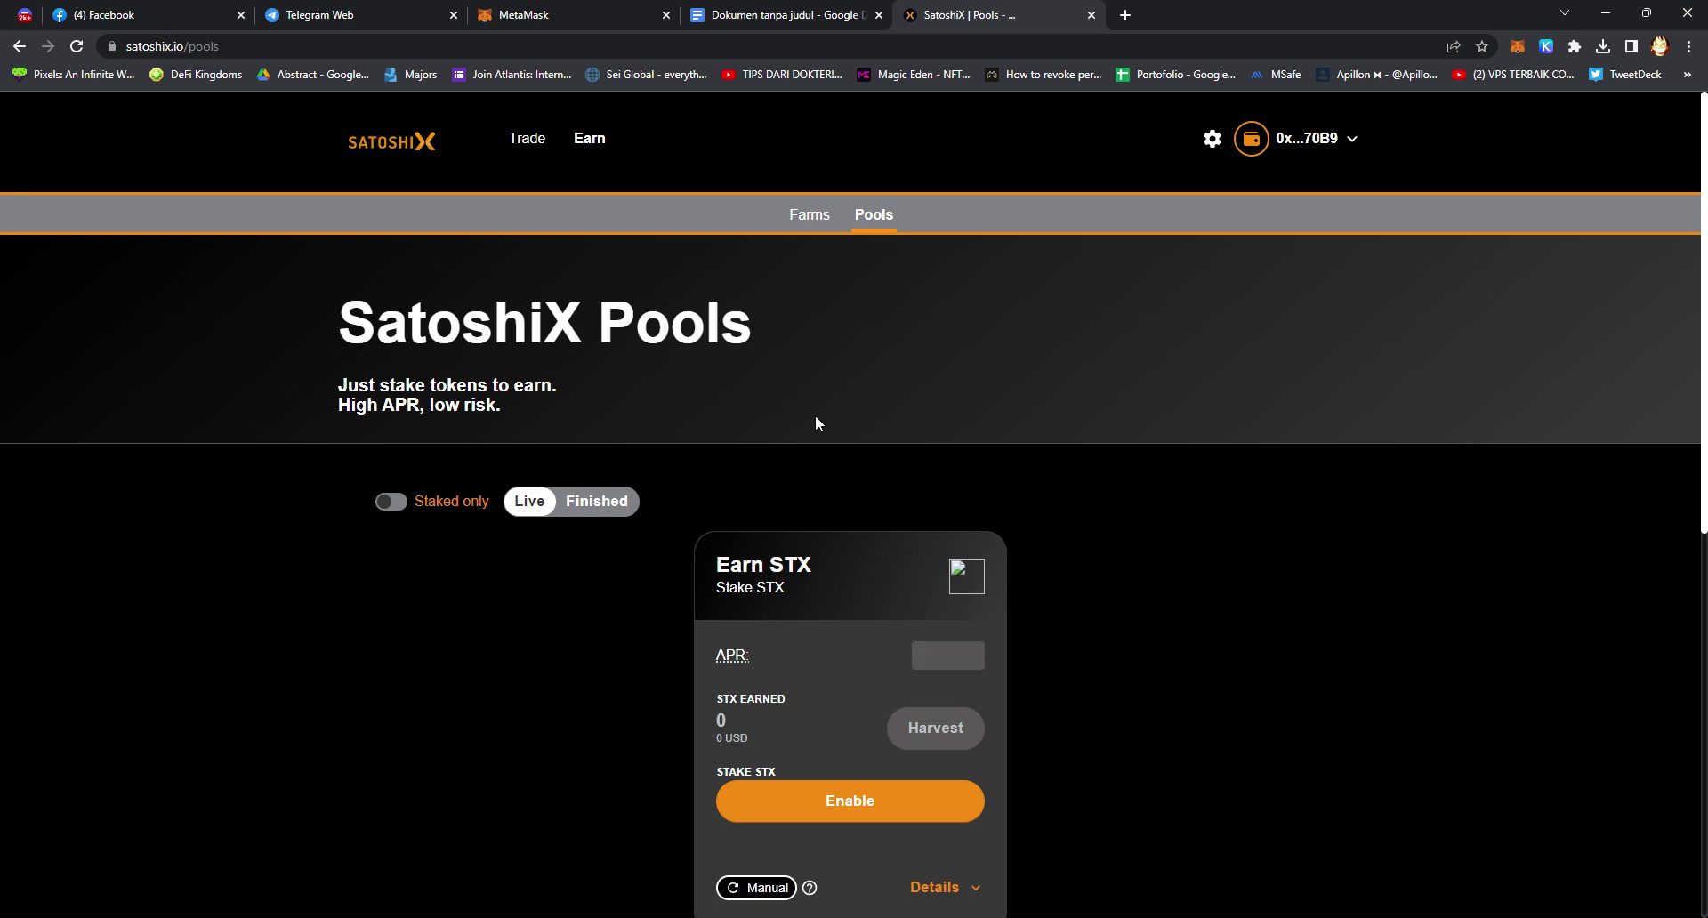
mouse_move(527, 140)
click(541, 190)
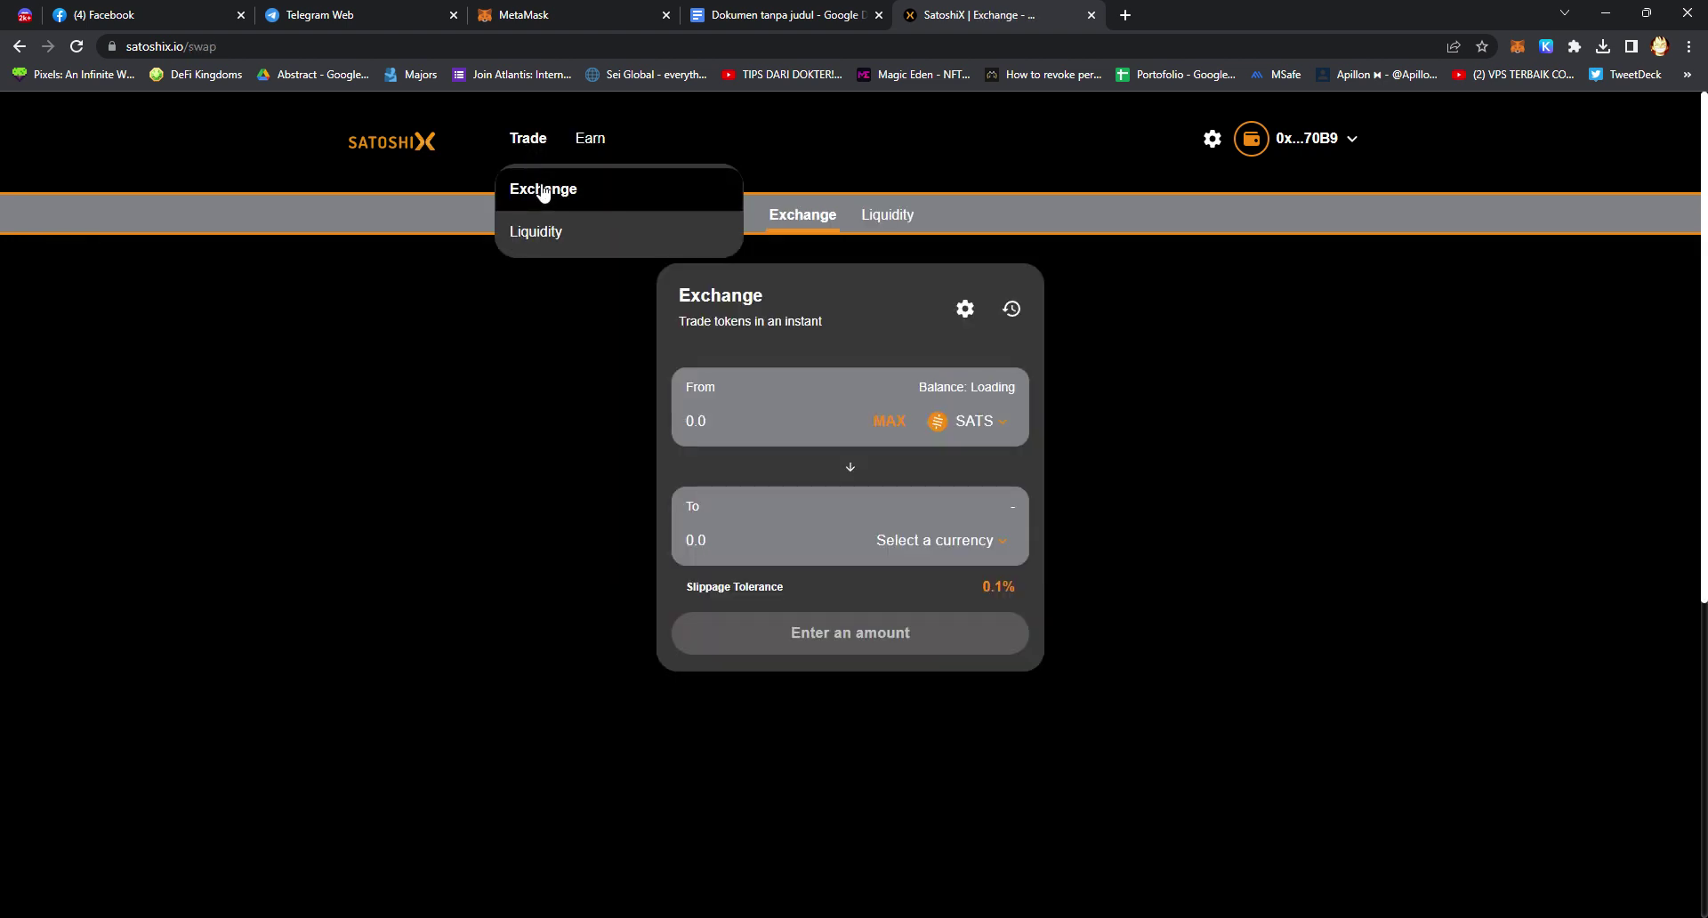
- Choose STX as the token to swap from and check the token list for the wallet's balances
click(953, 431)
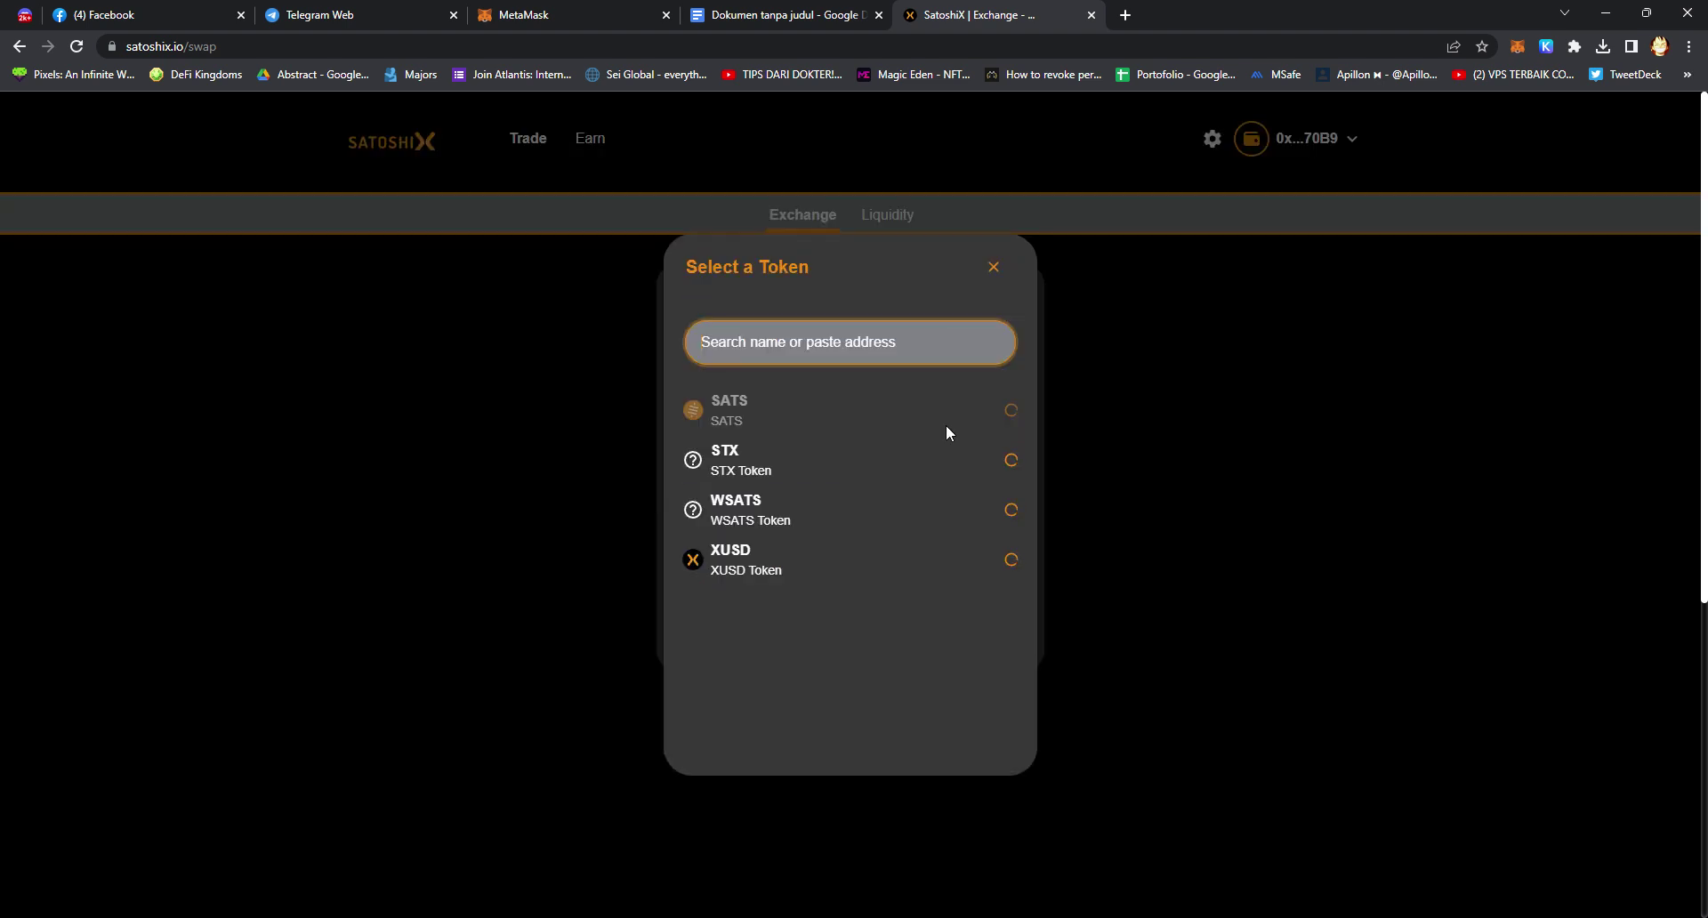
click(921, 461)
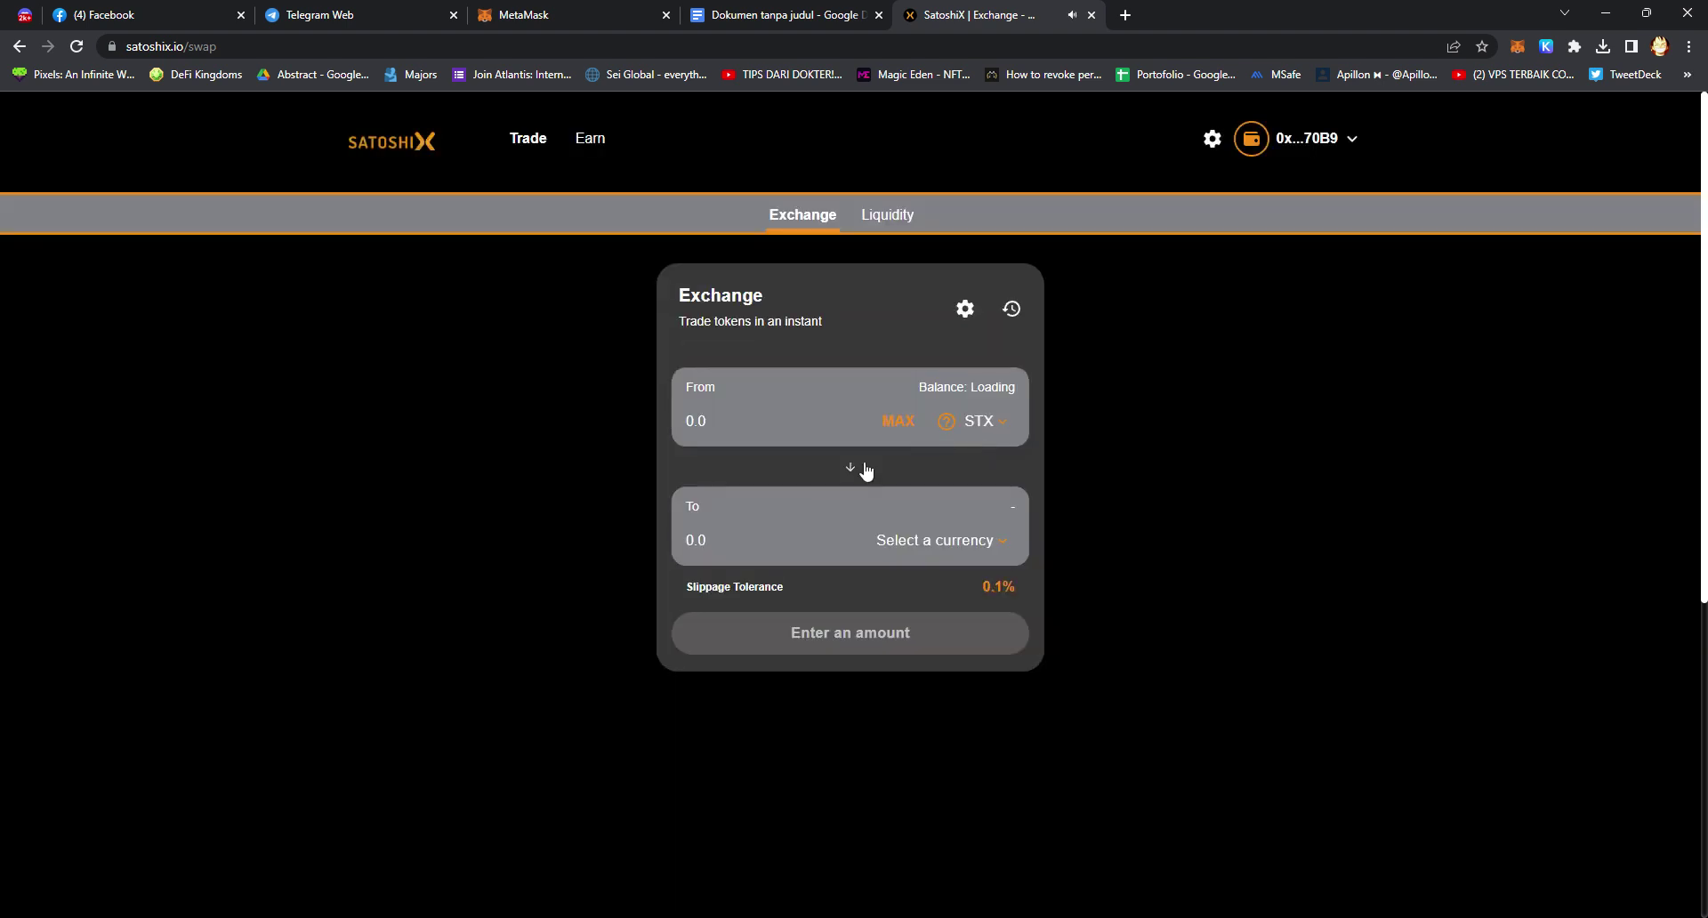
click(976, 425)
click(997, 271)
- Open the Pools page and look over the Earn STX pool card
mouse_move(596, 141)
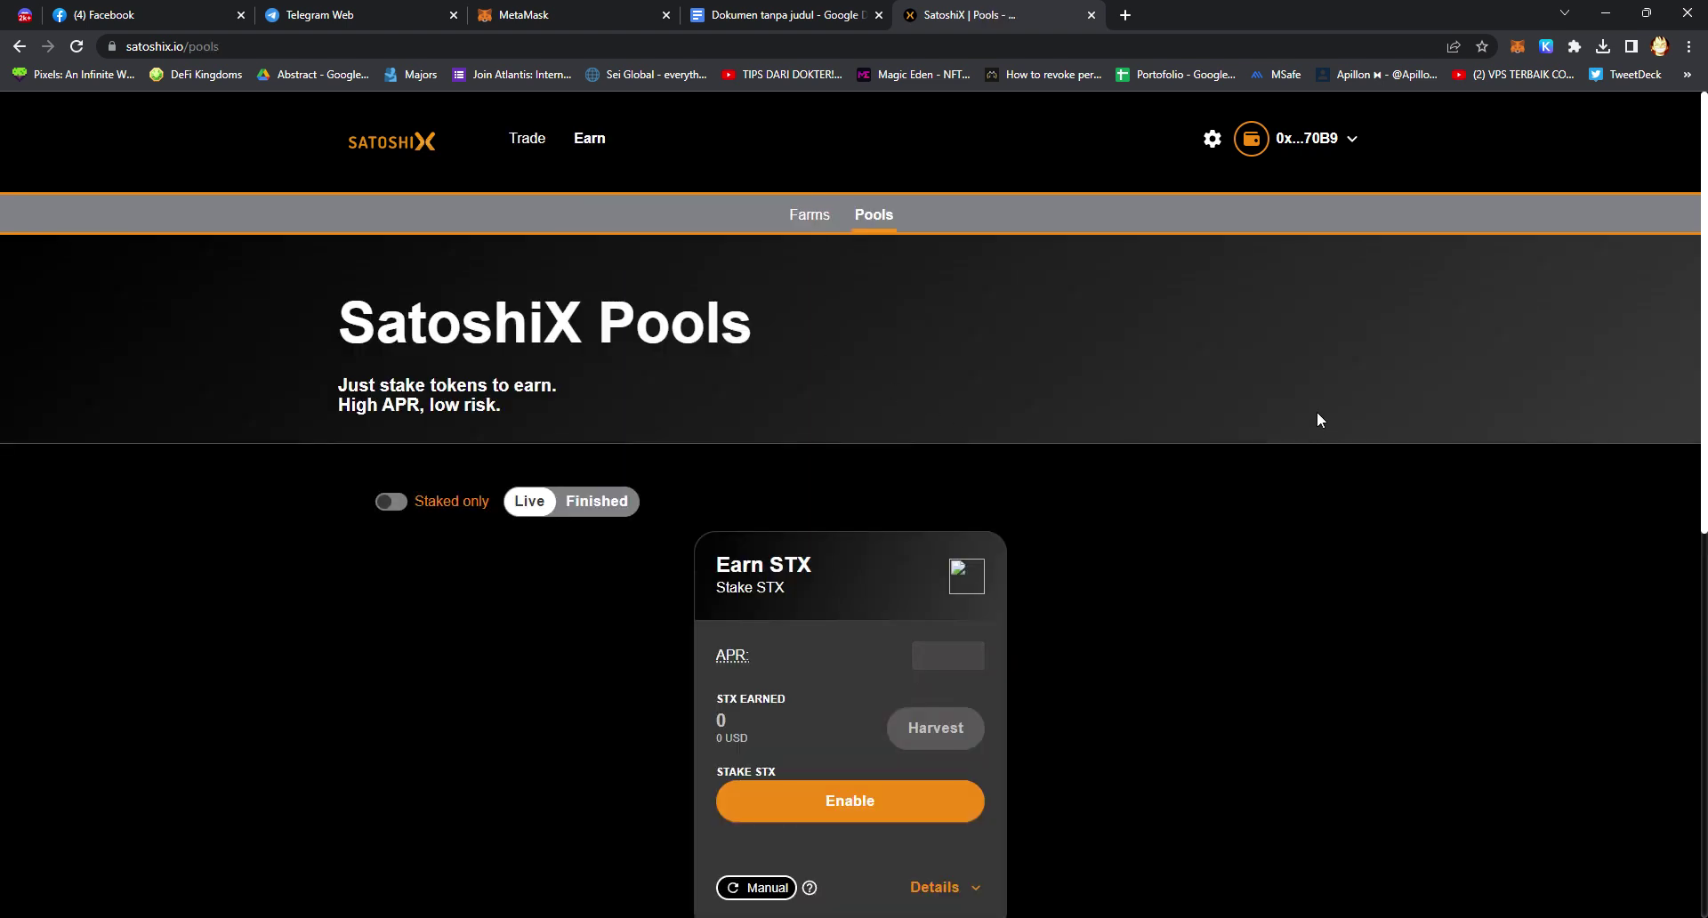
scroll(1705, 447, down, 1)
scroll(1705, 448, up, 1)
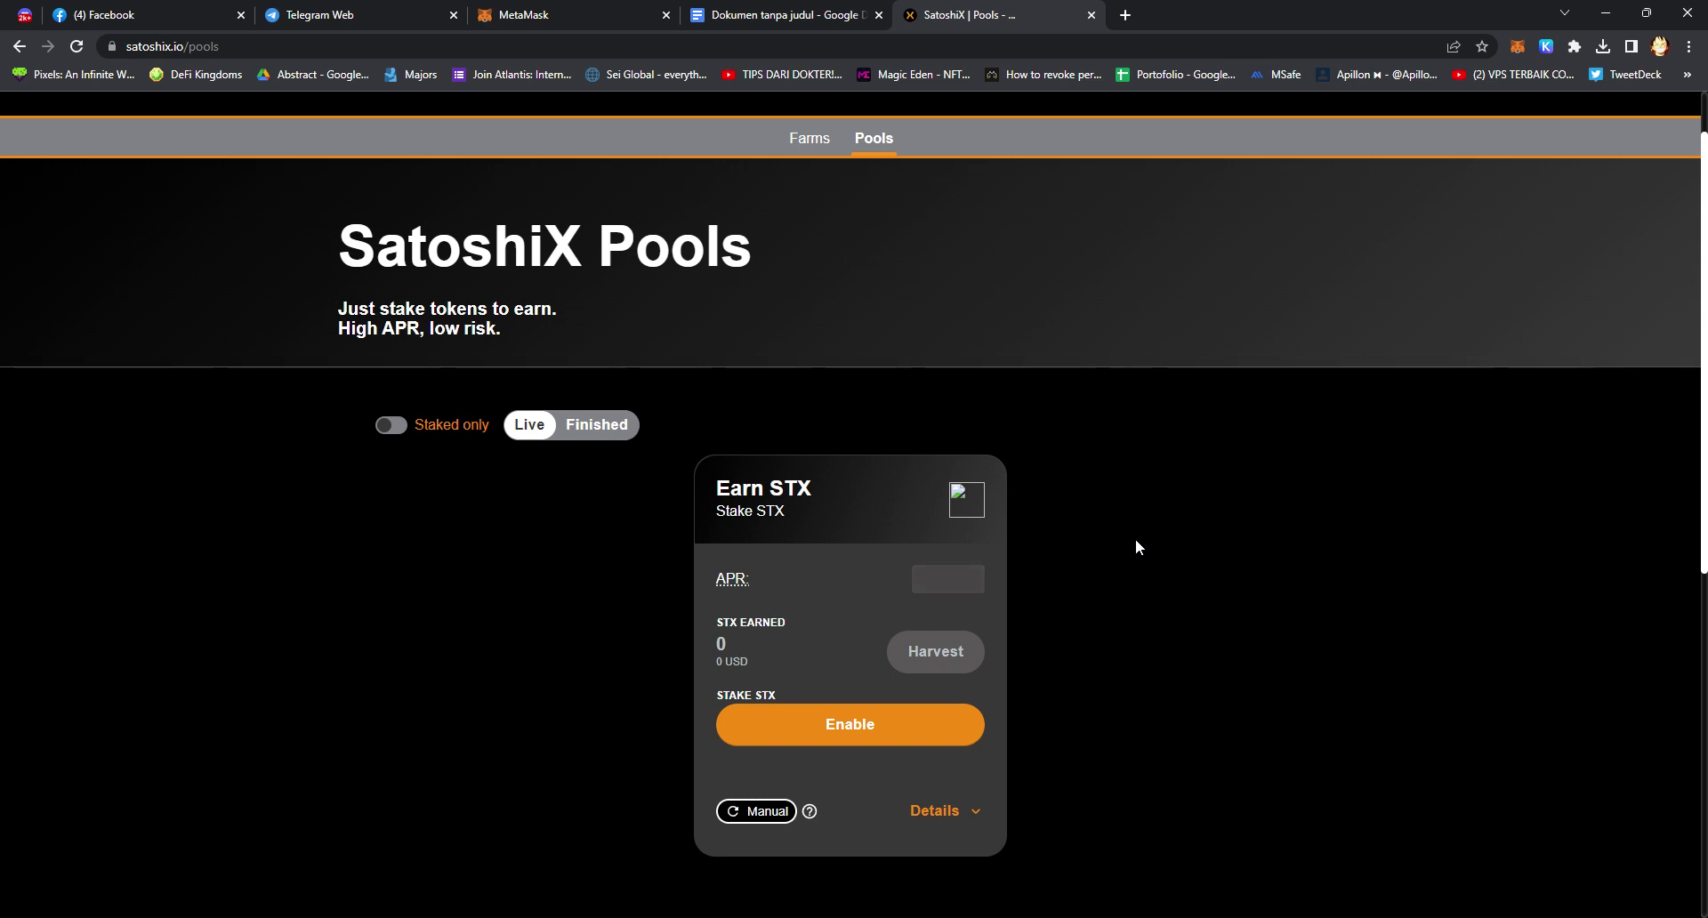
scroll(1544, 502, up, 1)
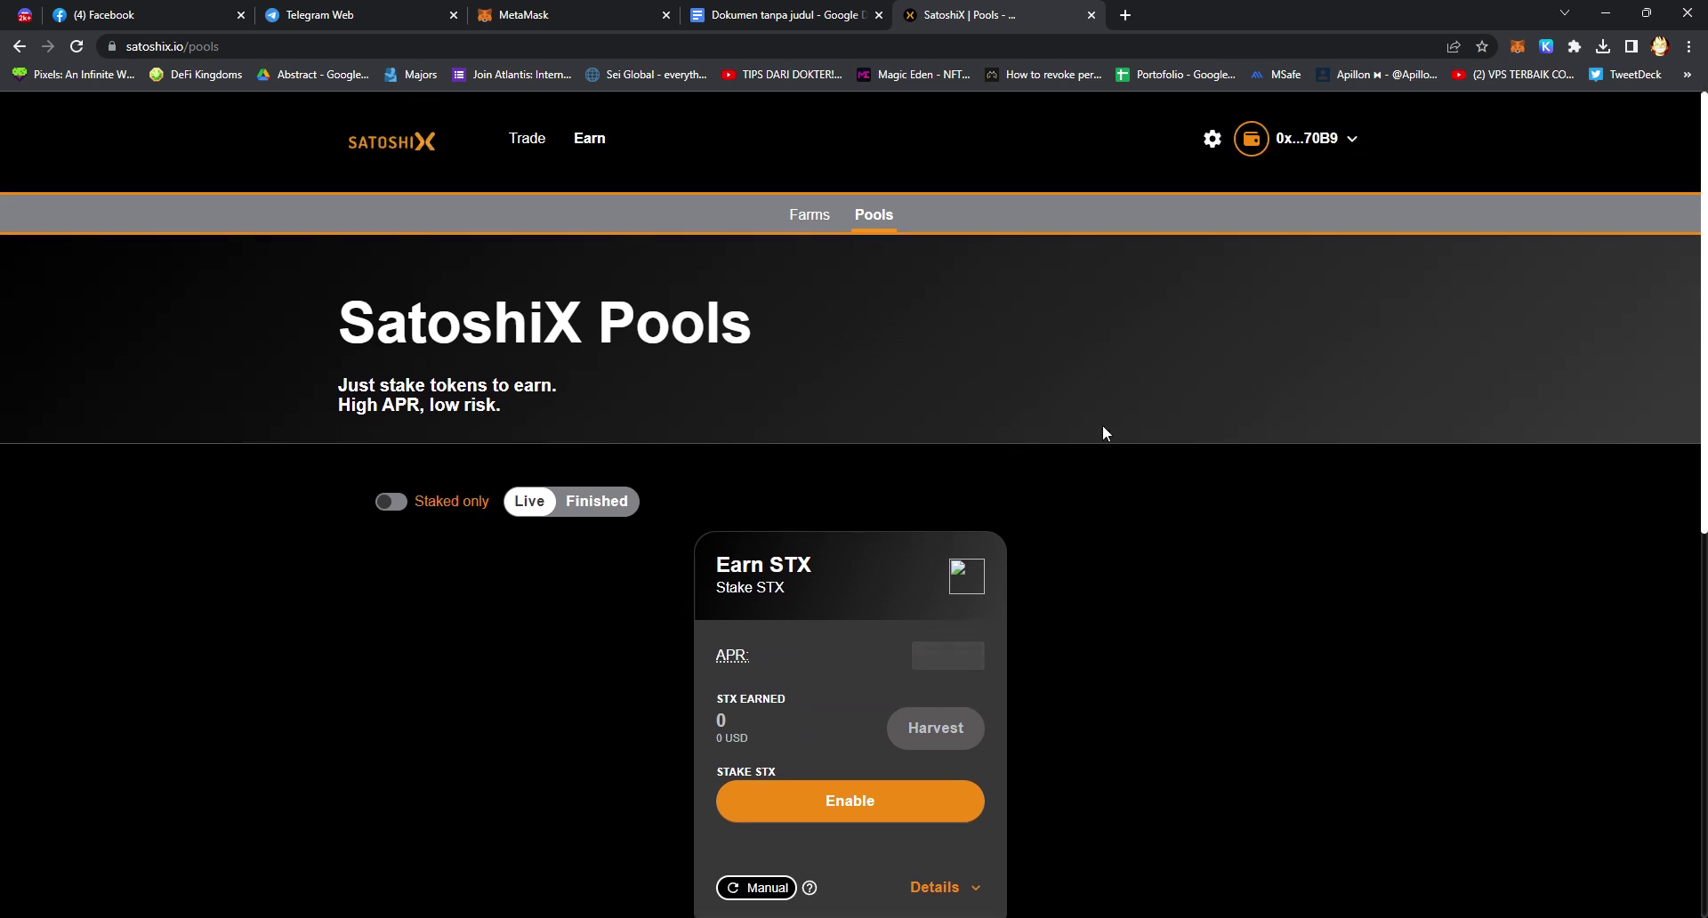
- Return to the Exchange page and choose STX as the token to receive for SATS
mouse_move(537, 136)
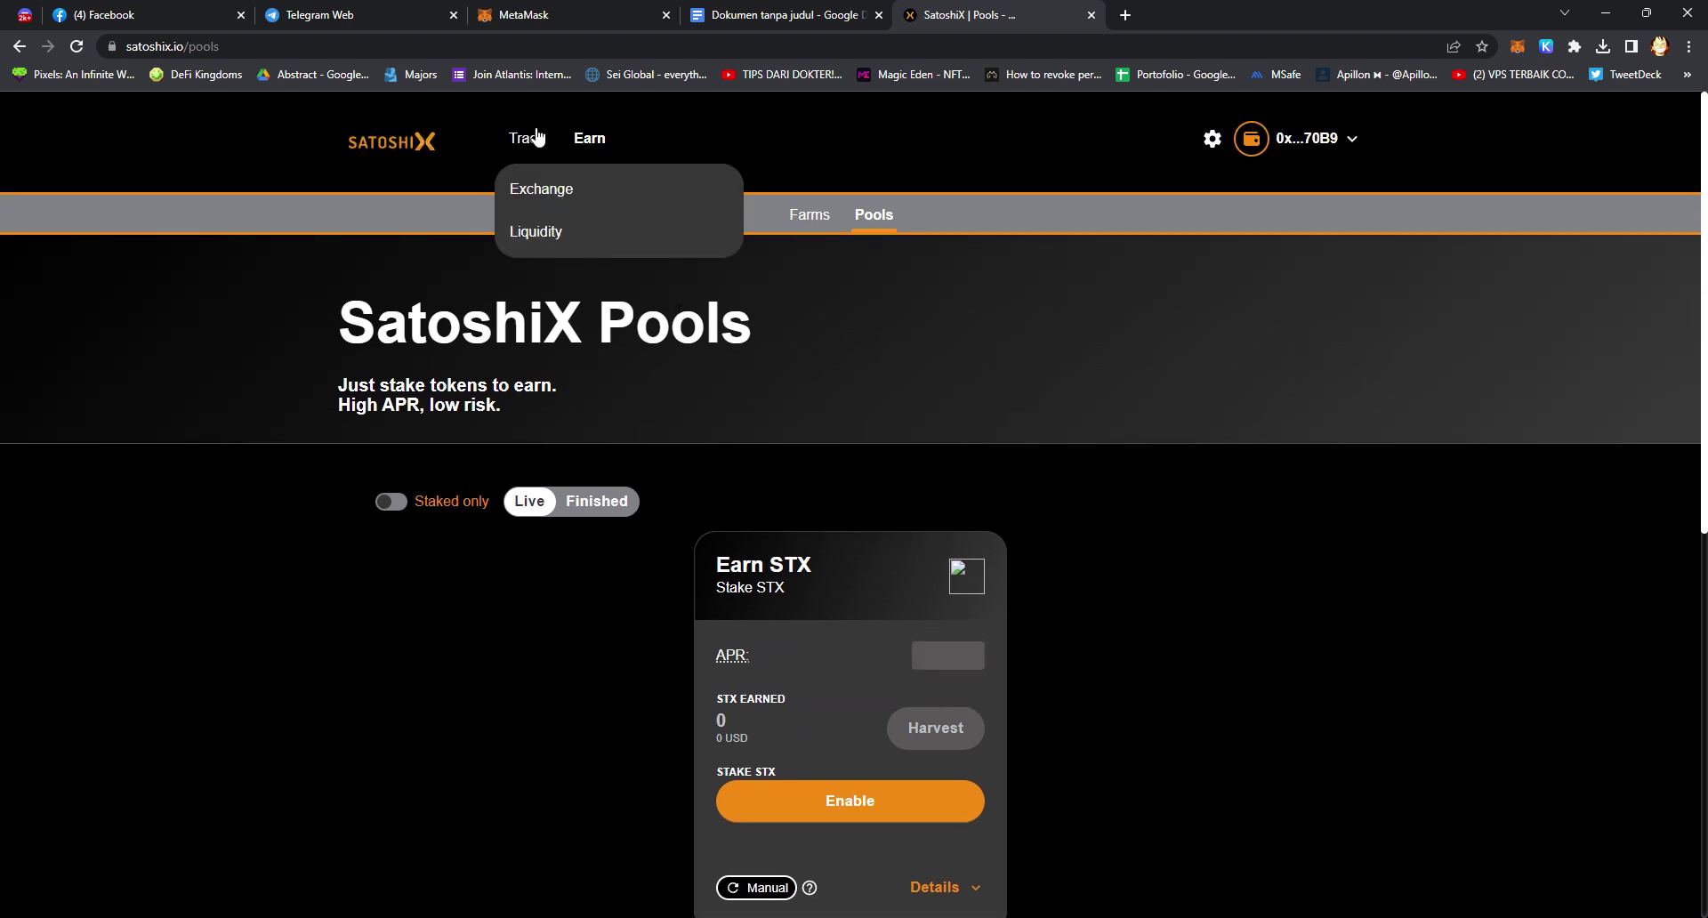
click(543, 207)
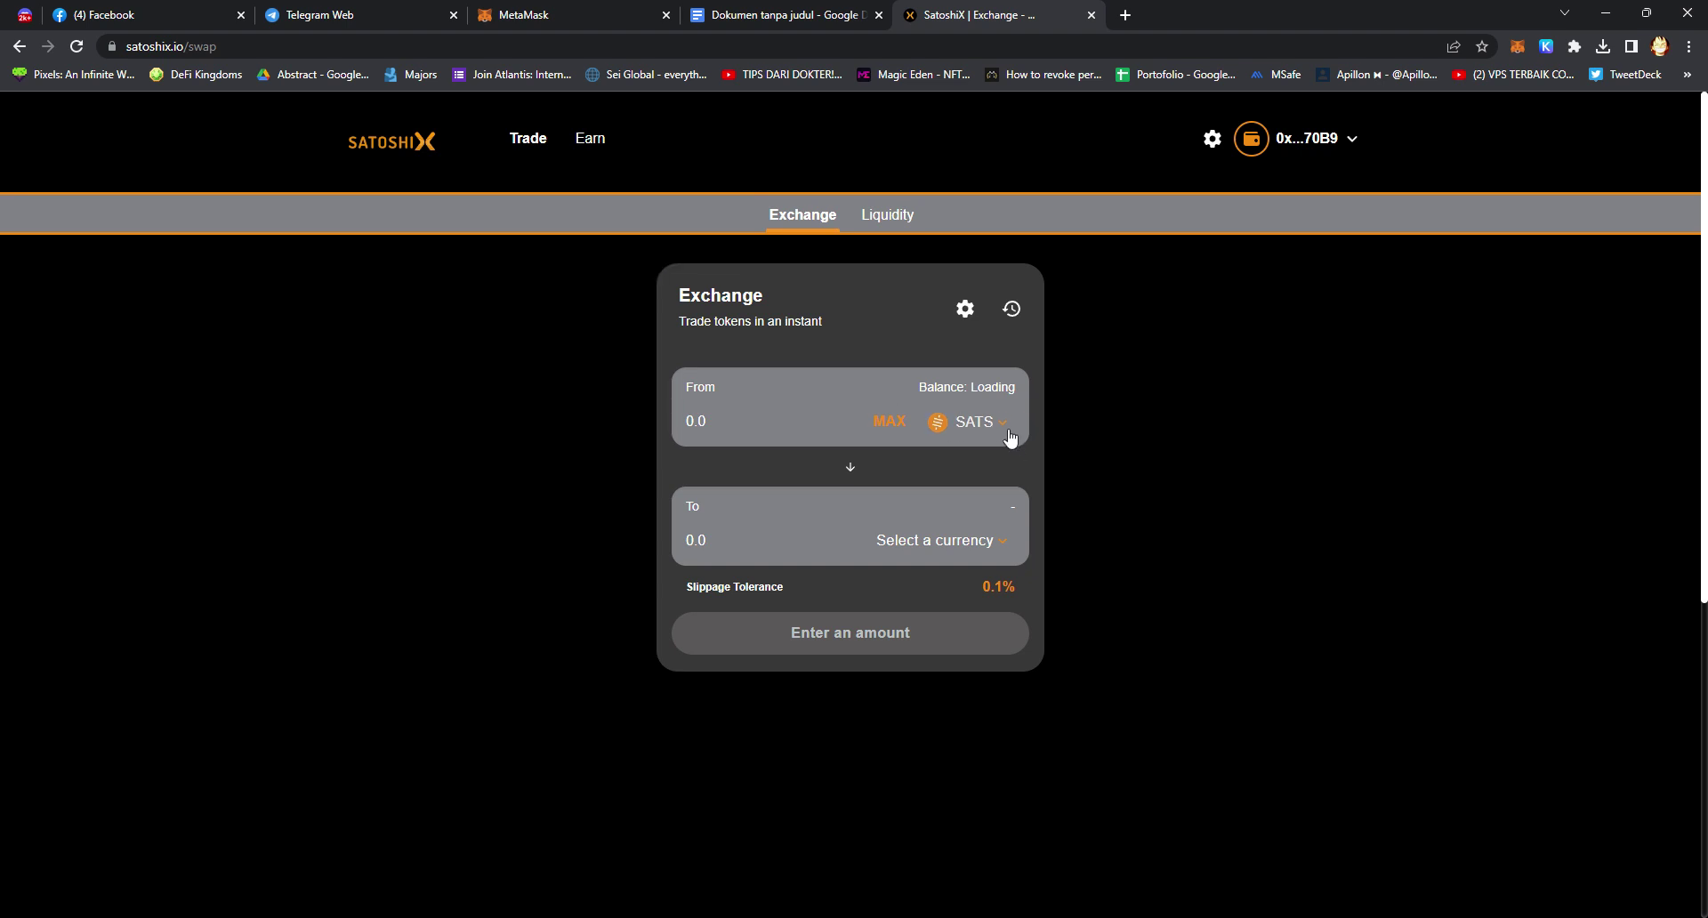
click(936, 421)
click(856, 474)
click(996, 556)
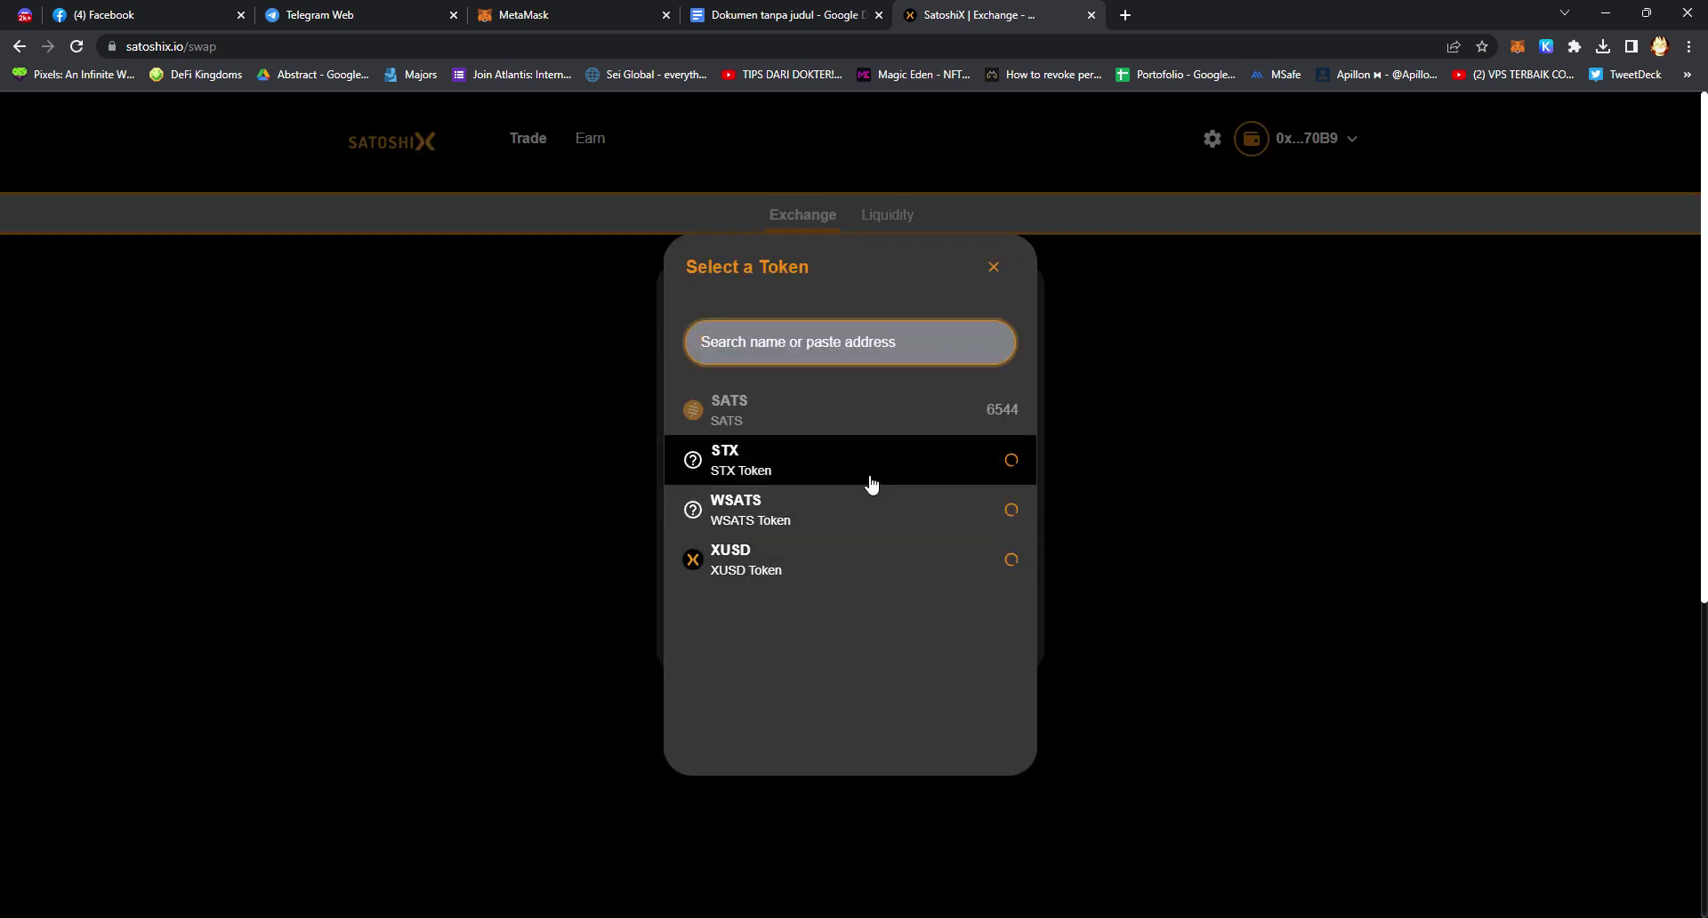
click(870, 484)
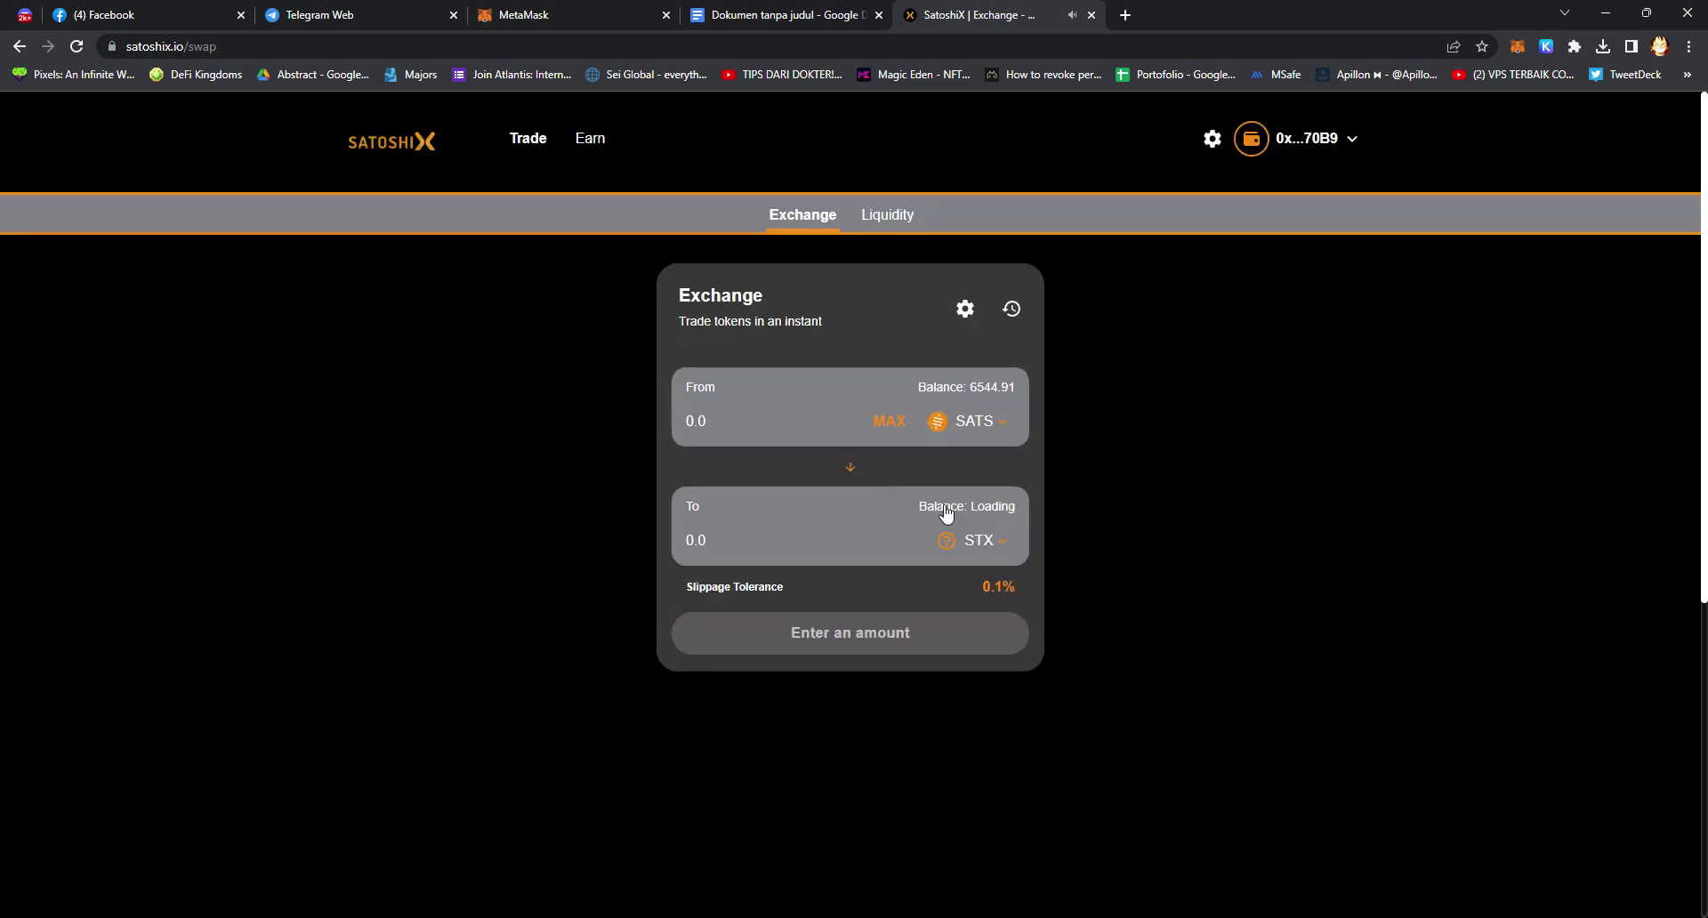
- Check the receiving token list twice and examine the STX balance on the exchange form
click(1004, 556)
click(1000, 272)
click(1008, 550)
click(998, 277)
triple_click(1019, 514)
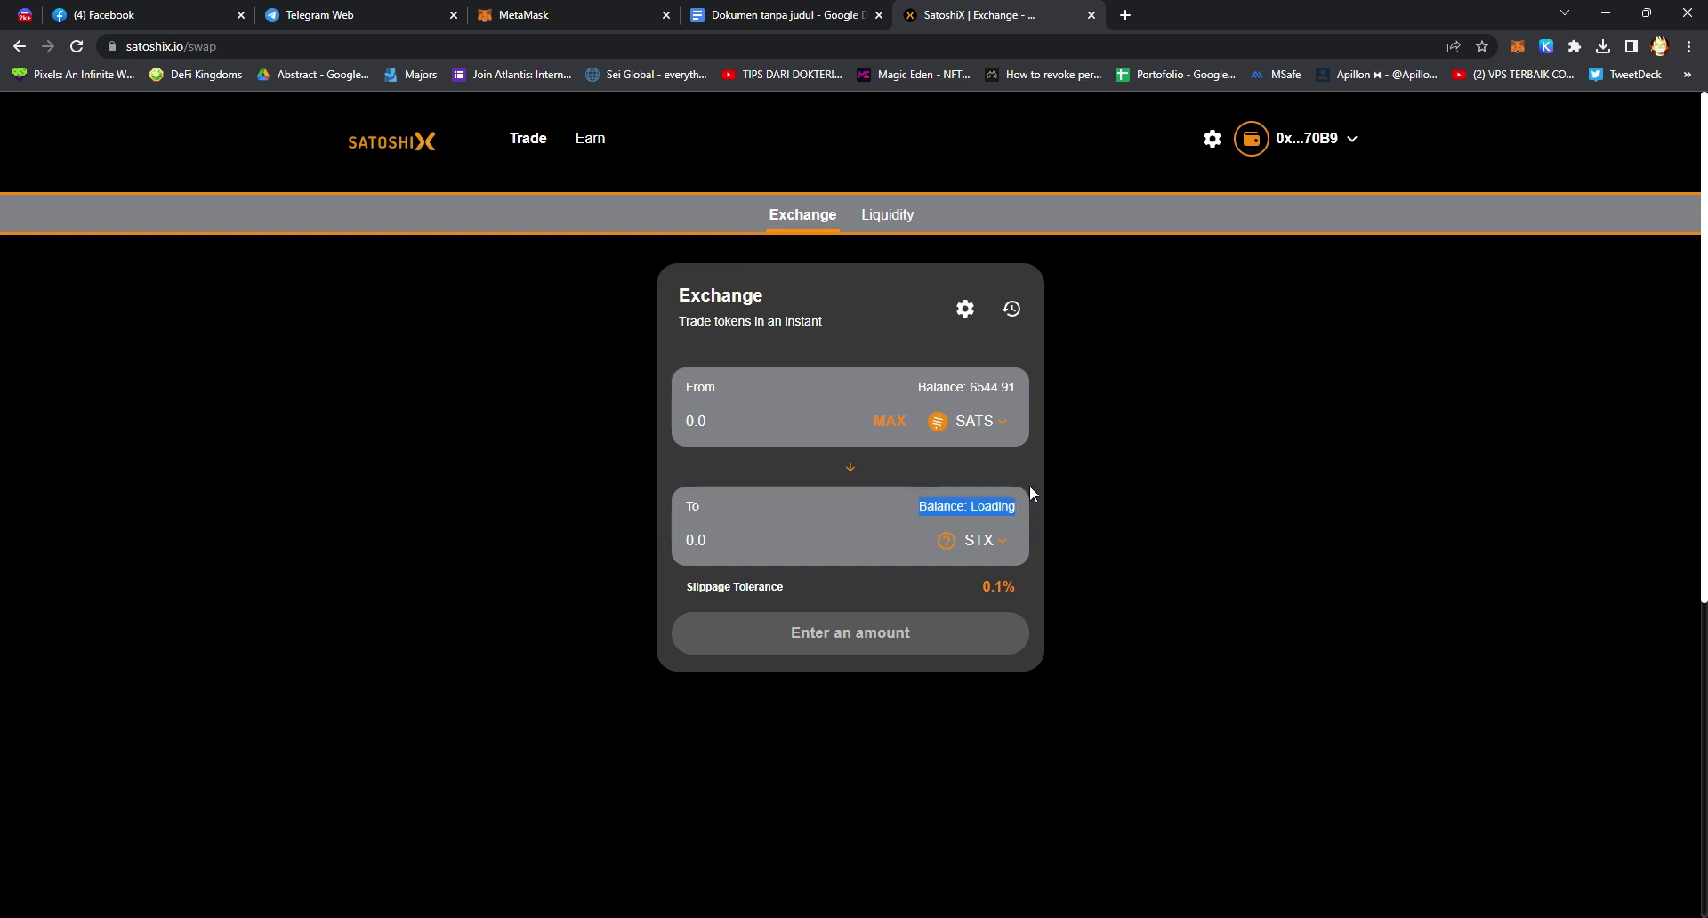
click(1028, 484)
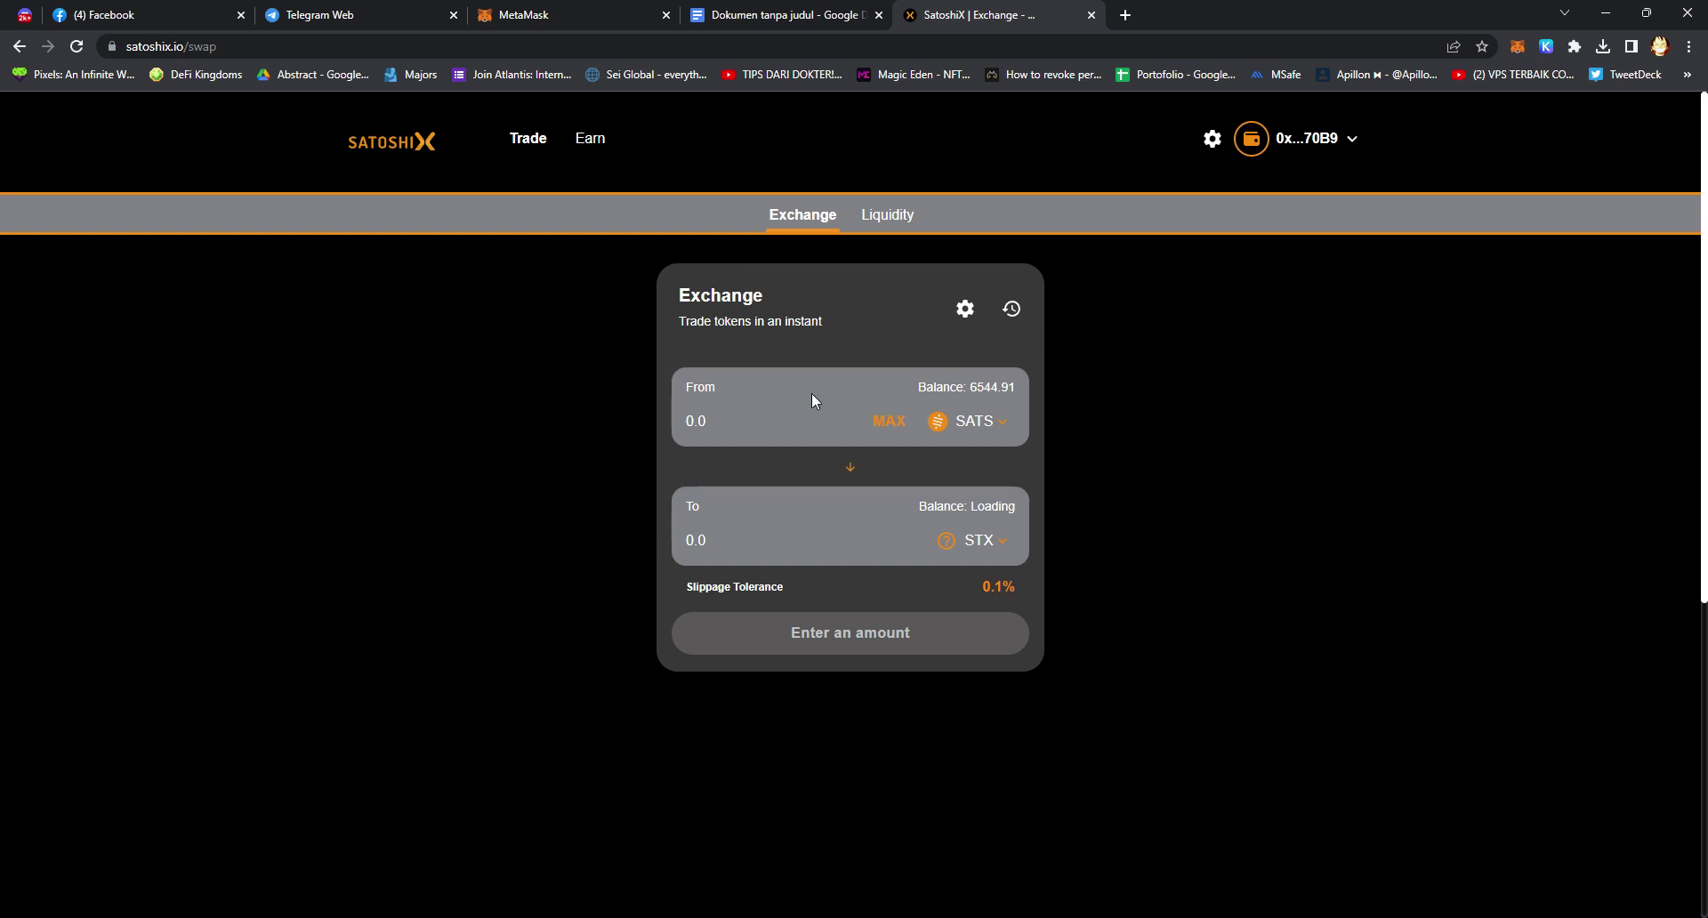
- Go to the Pools page and check the staked-only and finished pools, returning to all live pools
mouse_move(592, 147)
click(616, 229)
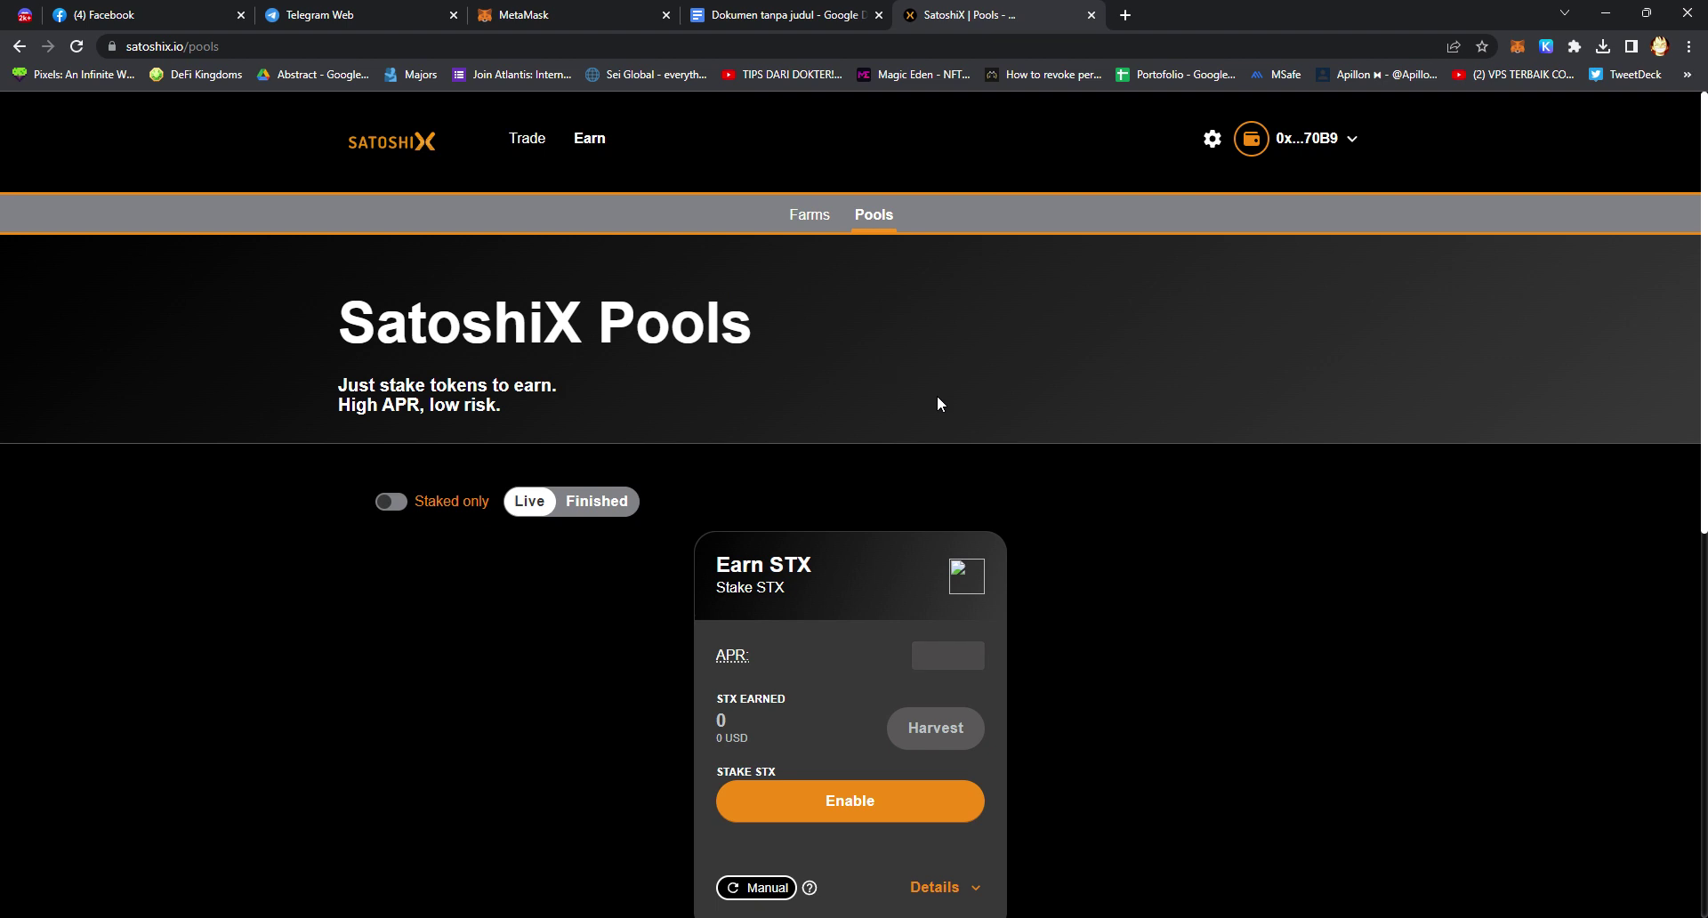
click(405, 503)
click(600, 503)
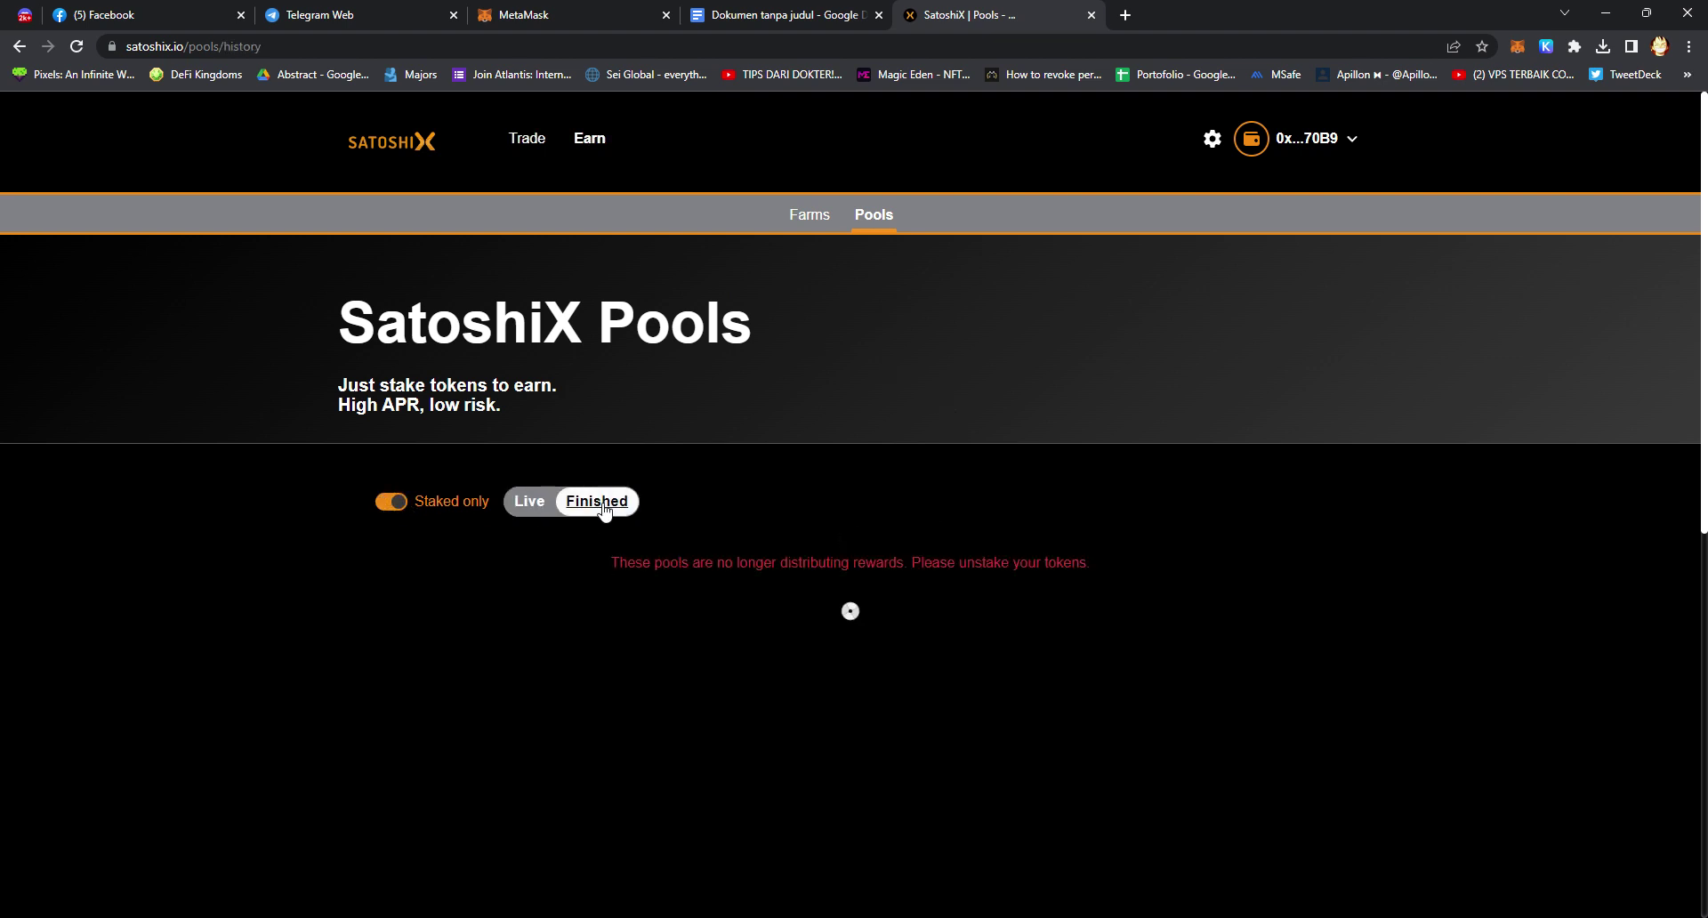
click(529, 503)
click(396, 503)
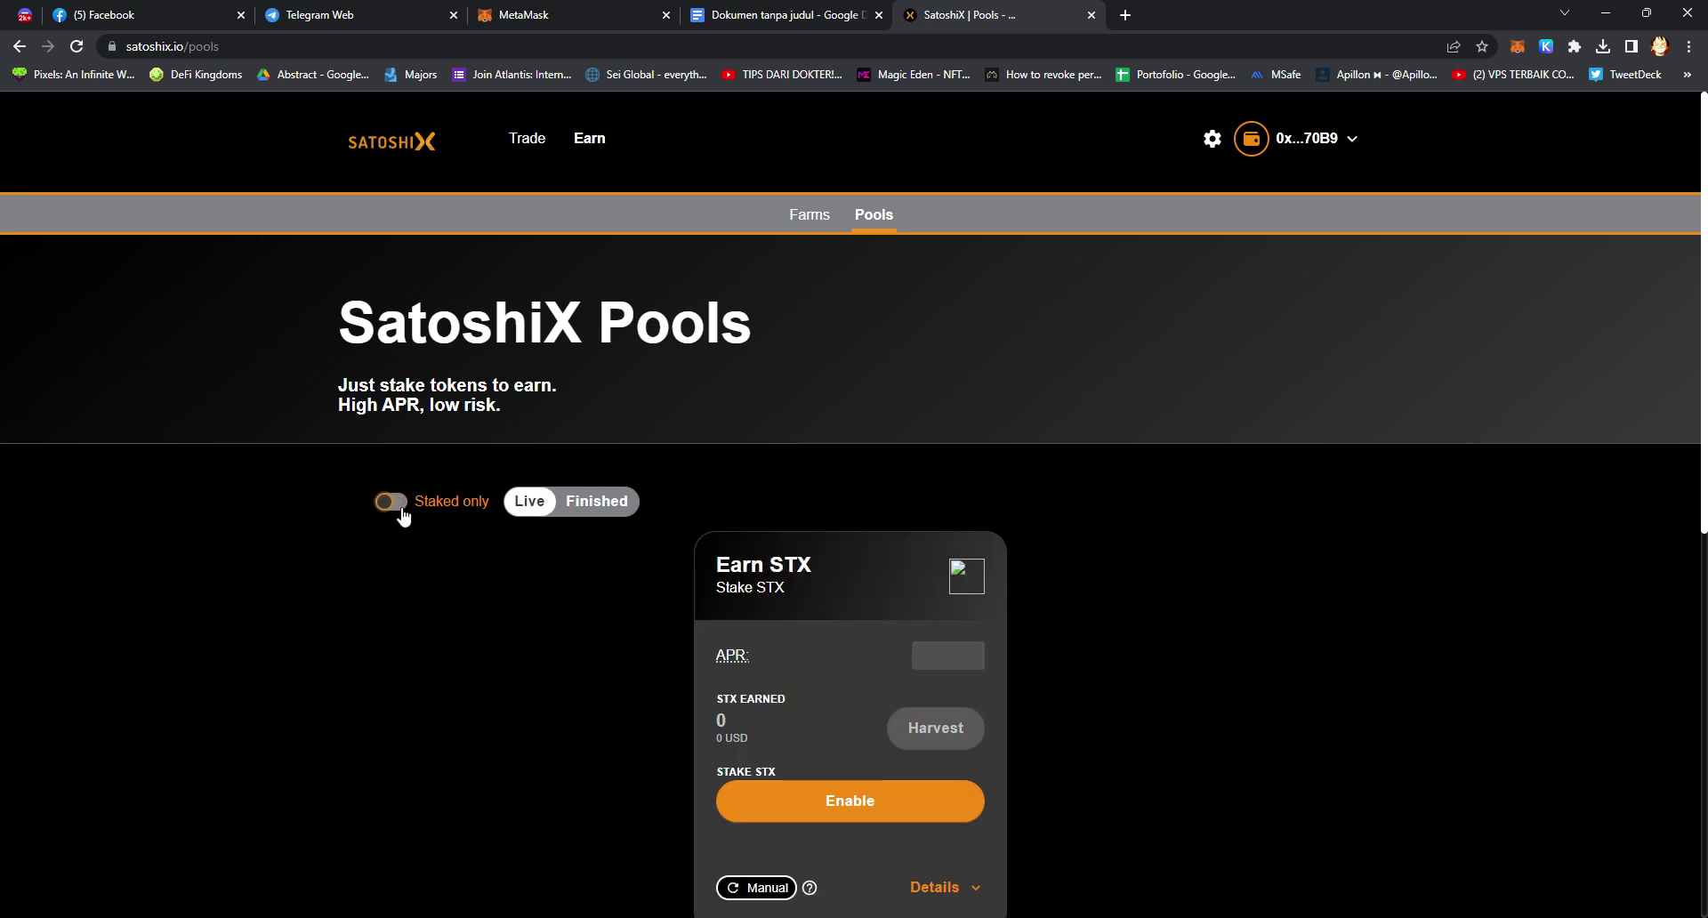
- Enable the Earn STX pool, approve the request in MetaMask, and return to the Pools page
click(888, 801)
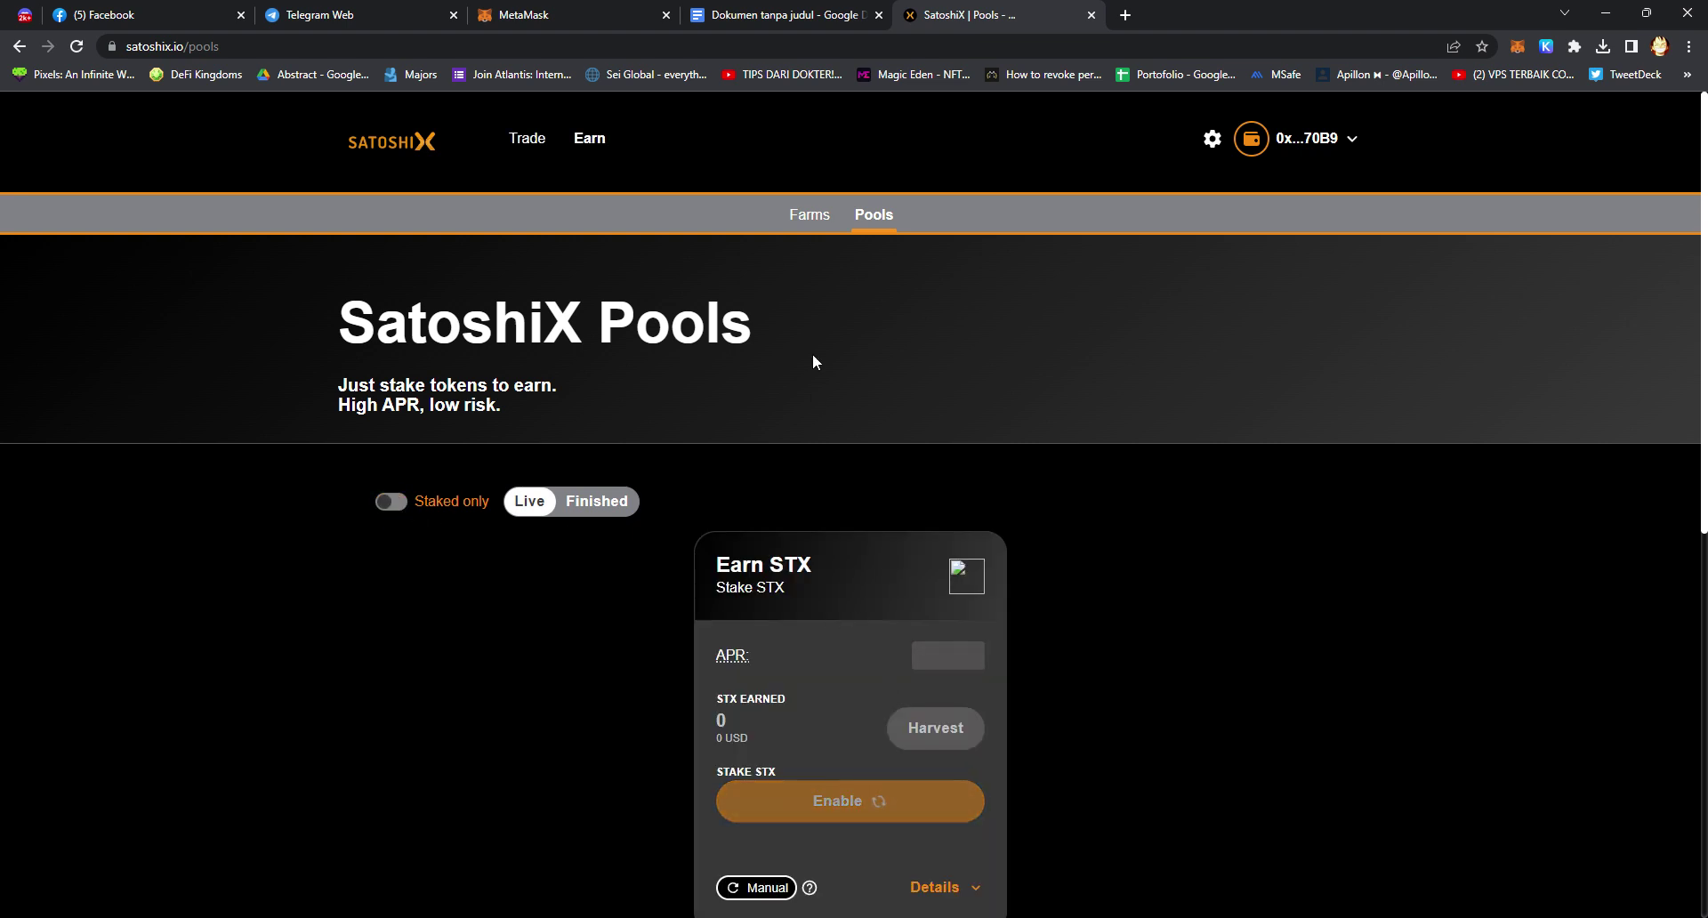
click(585, 11)
click(953, 574)
click(953, 673)
click(950, 10)
scroll(1706, 669, down, 5)
drag(1705, 669, 1706, 823)
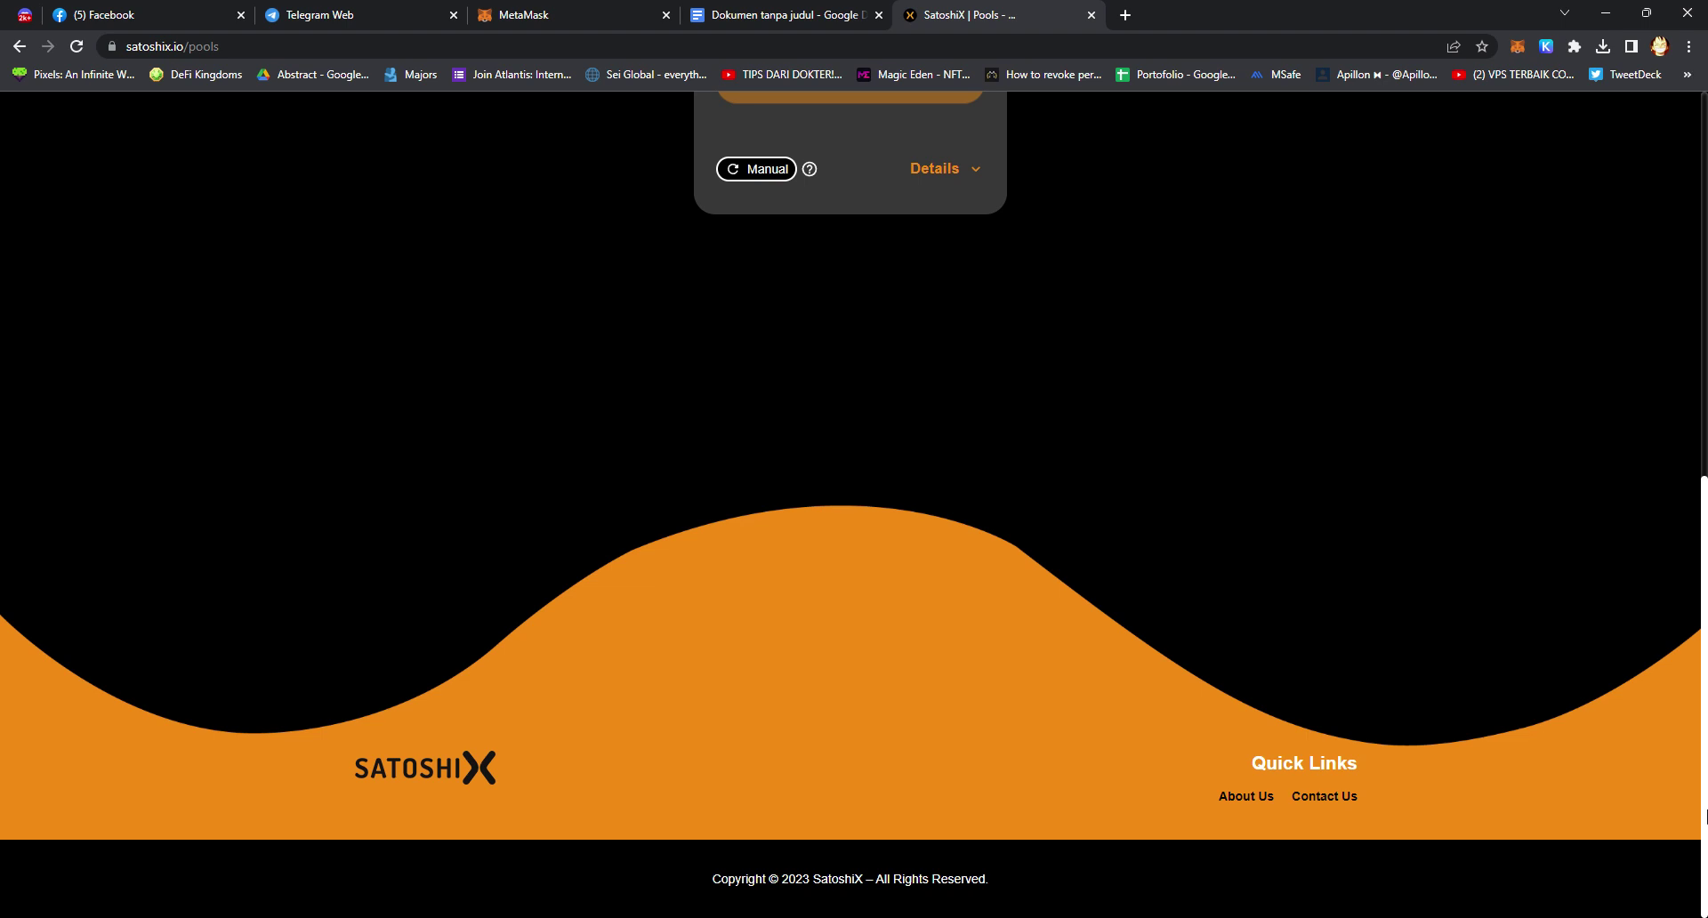
scroll(1705, 810, up, 8)
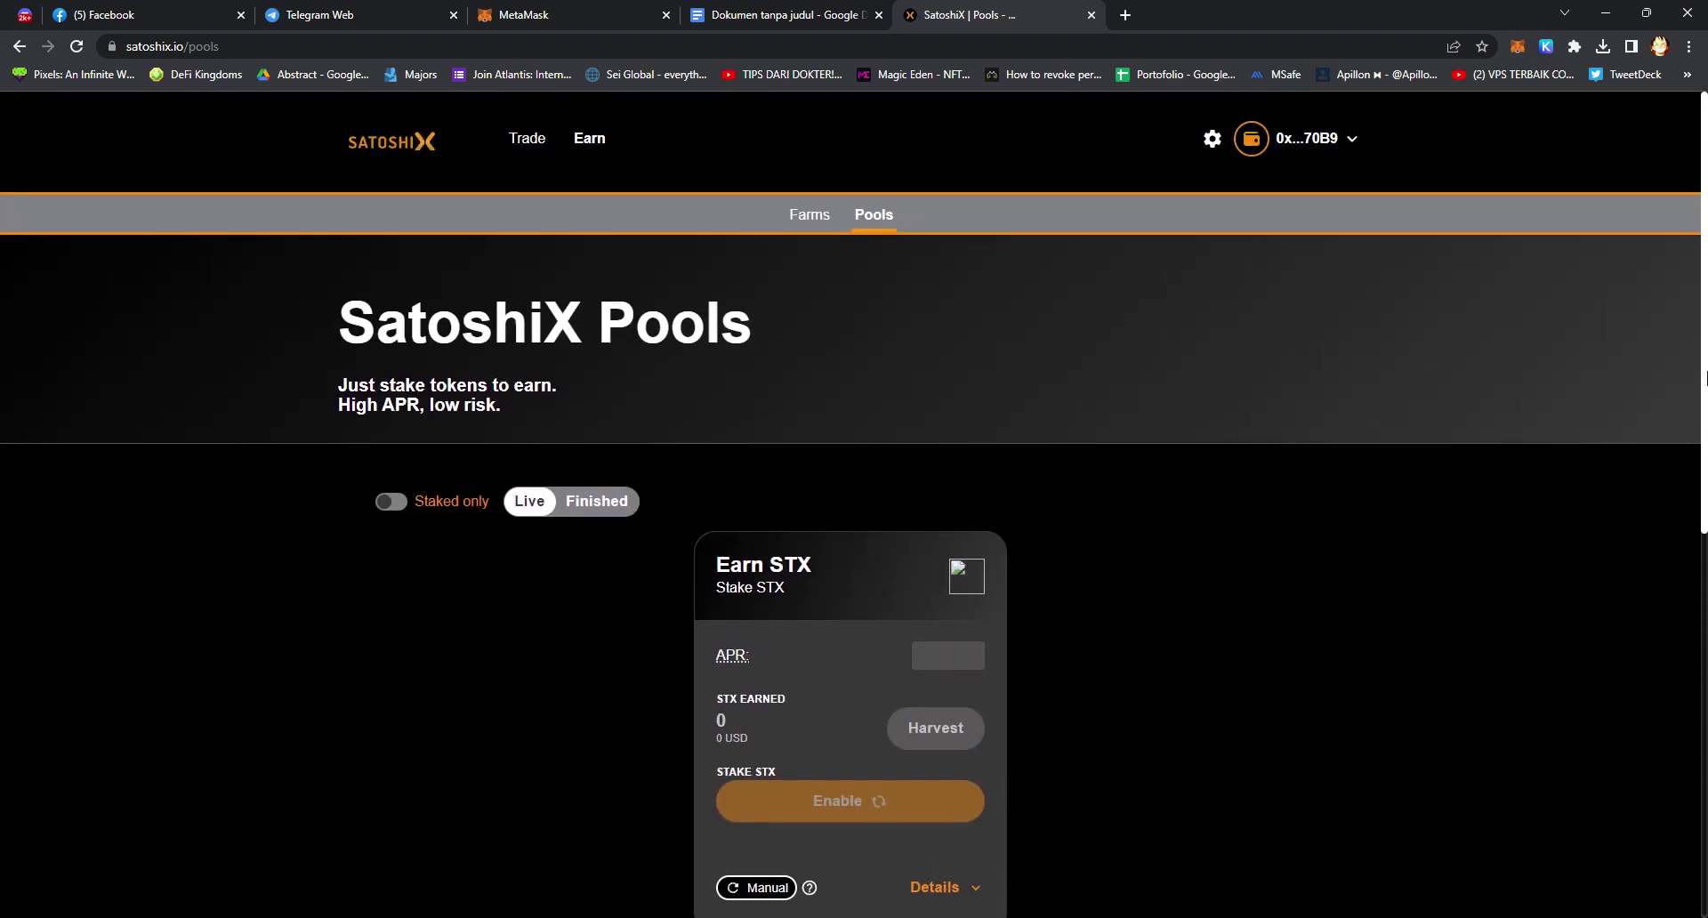
middle_click(1263, 616)
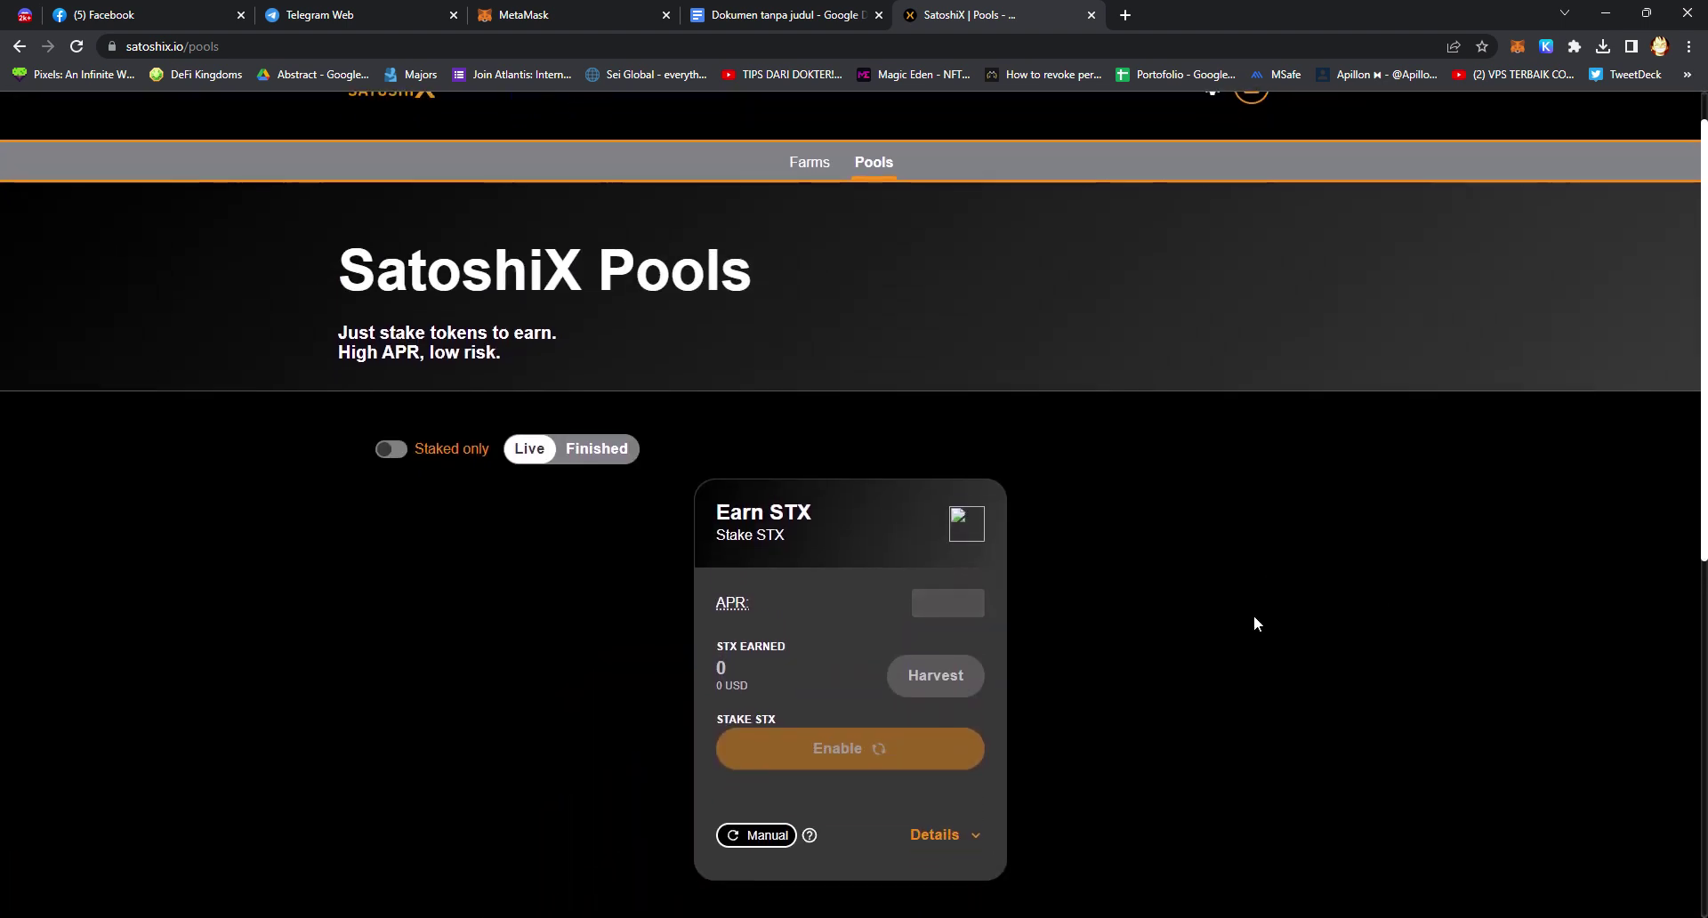
click(1262, 580)
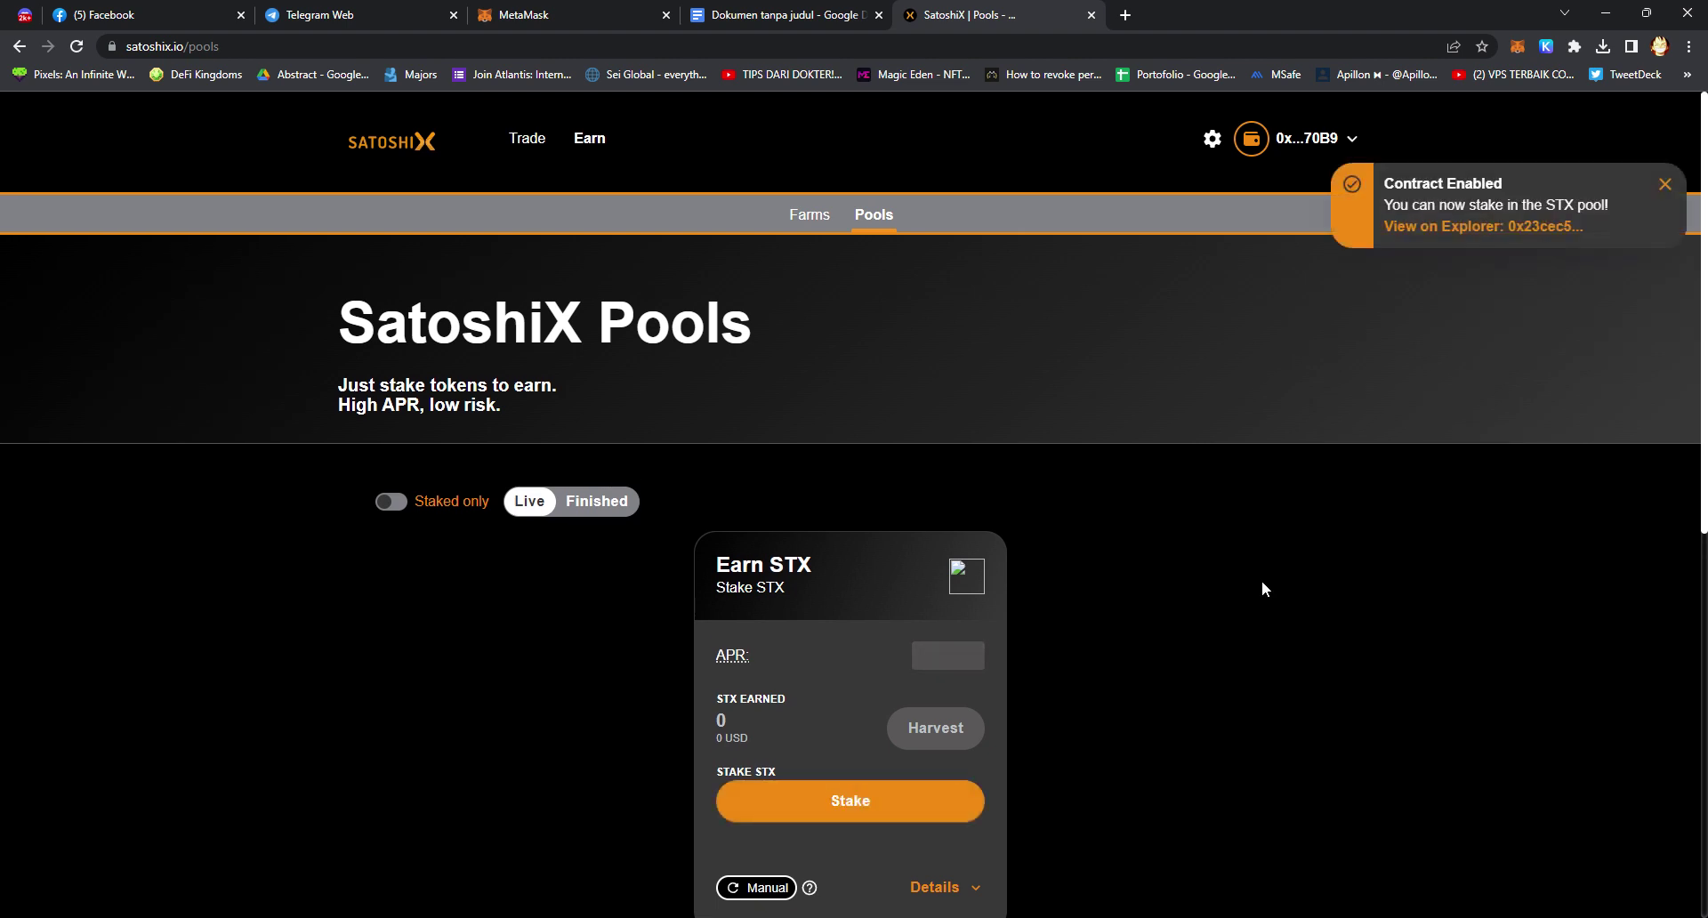
- Try to stake in the Earn STX pool, open the Exchange page from its prompt, and close the old Pools page
click(911, 784)
click(870, 556)
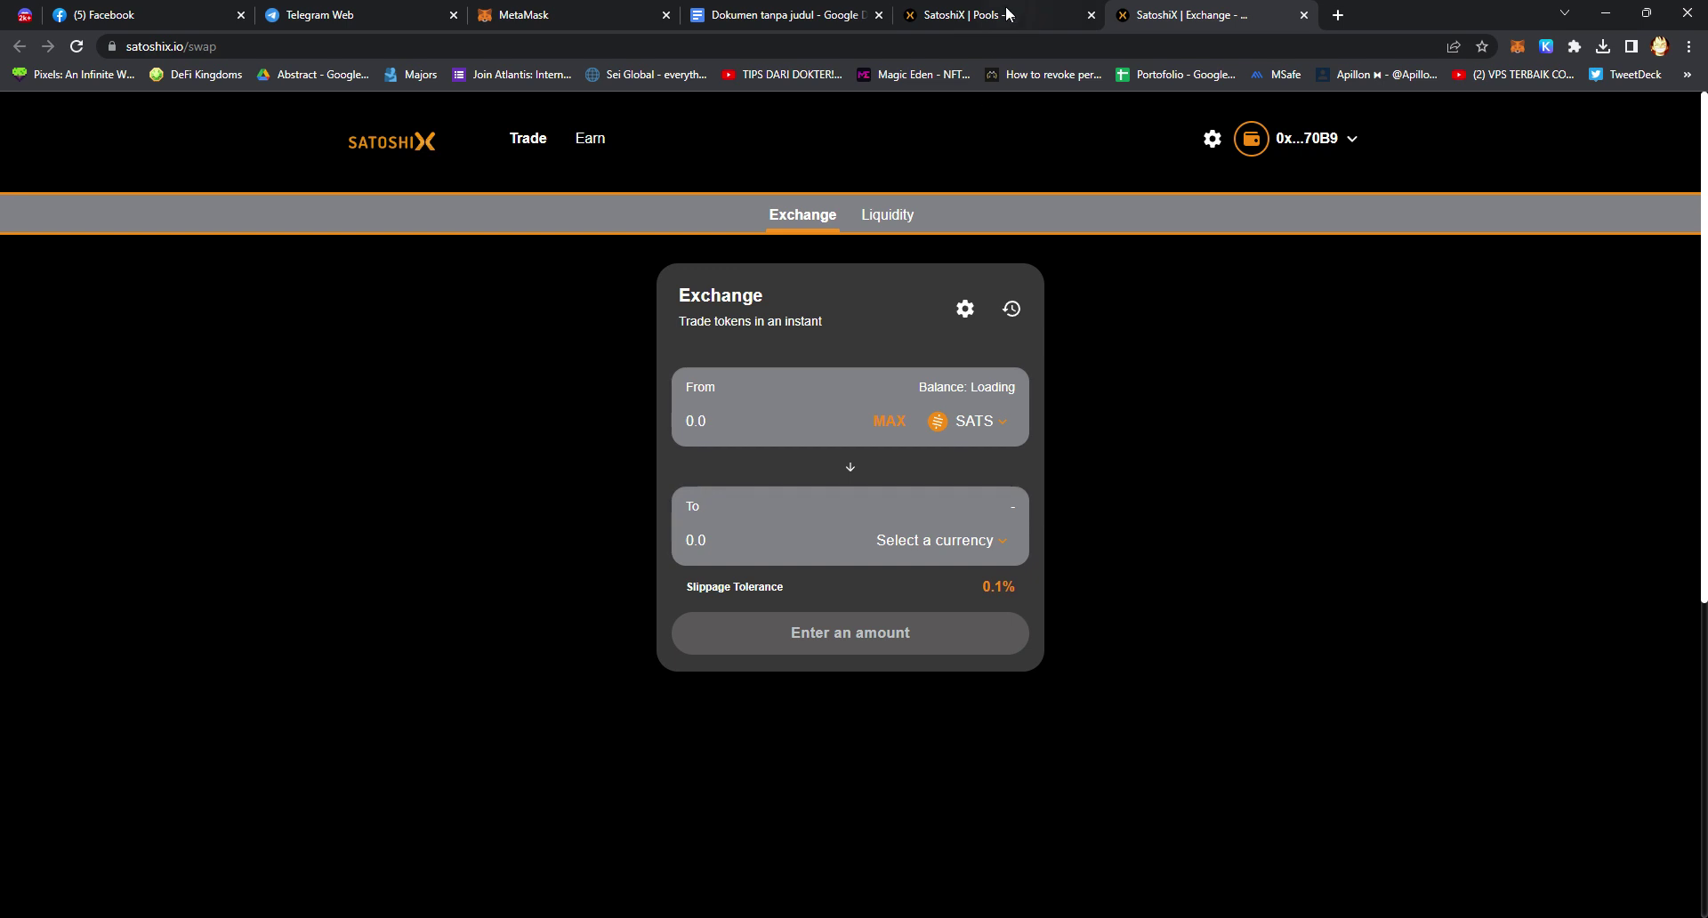
click(1092, 15)
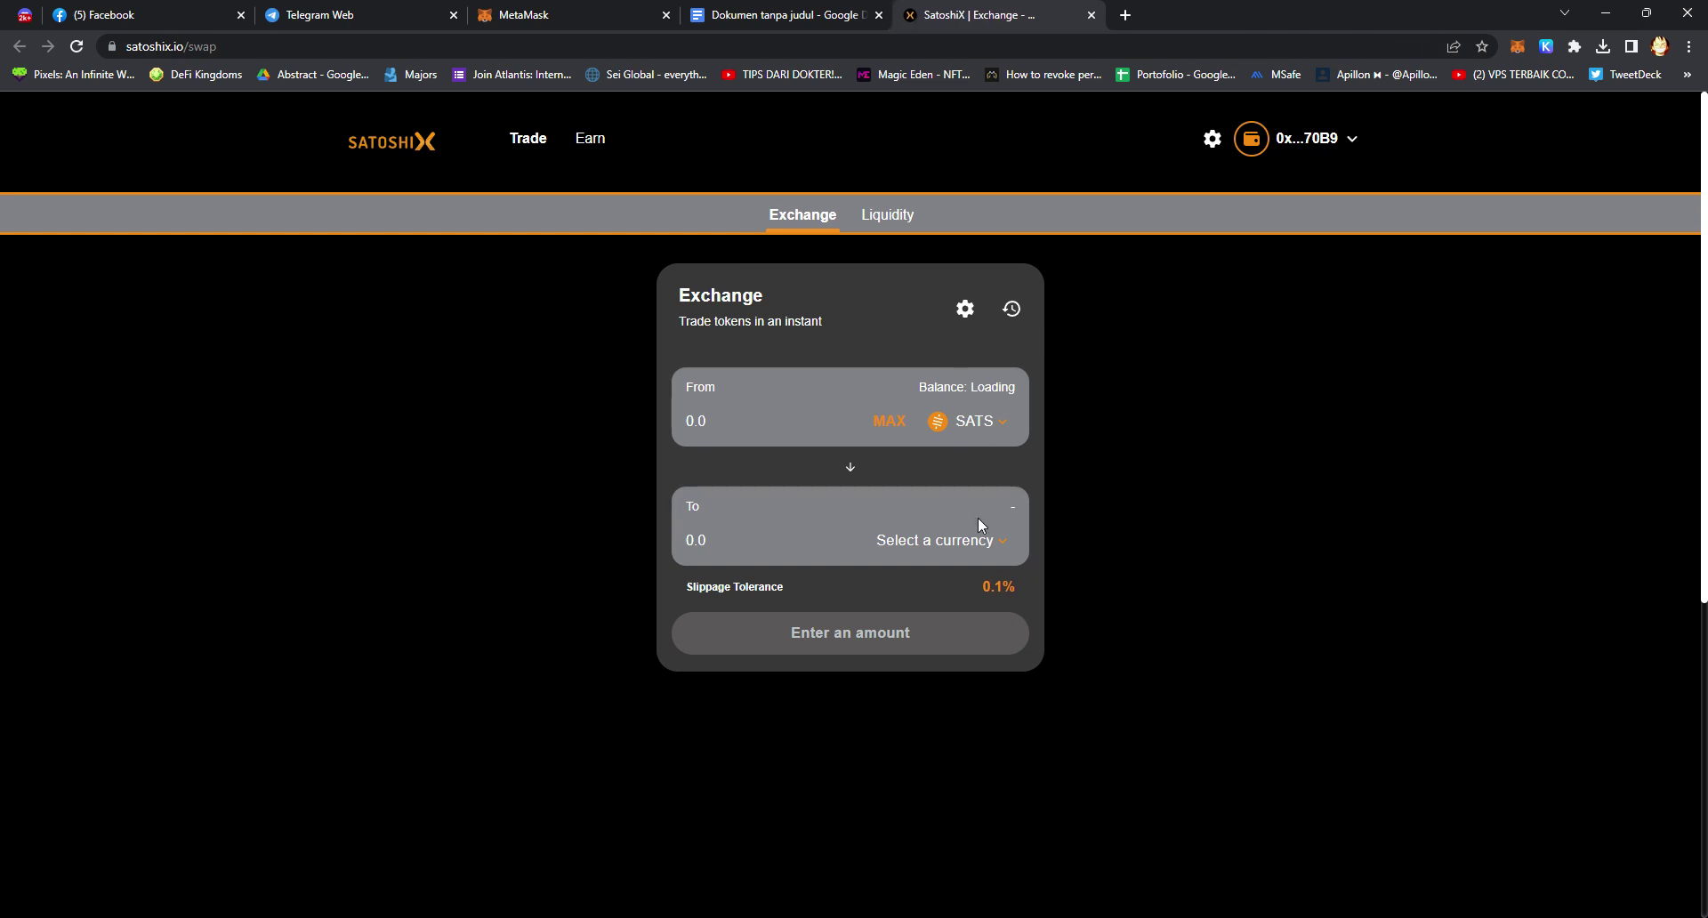
- Try to pick a receiving token on the new Exchange page and examine the SATS balance
click(973, 542)
click(890, 472)
mouse_move(962, 398)
mouse_down()
mouse_move(1021, 388)
mouse_move(930, 400)
mouse_up()
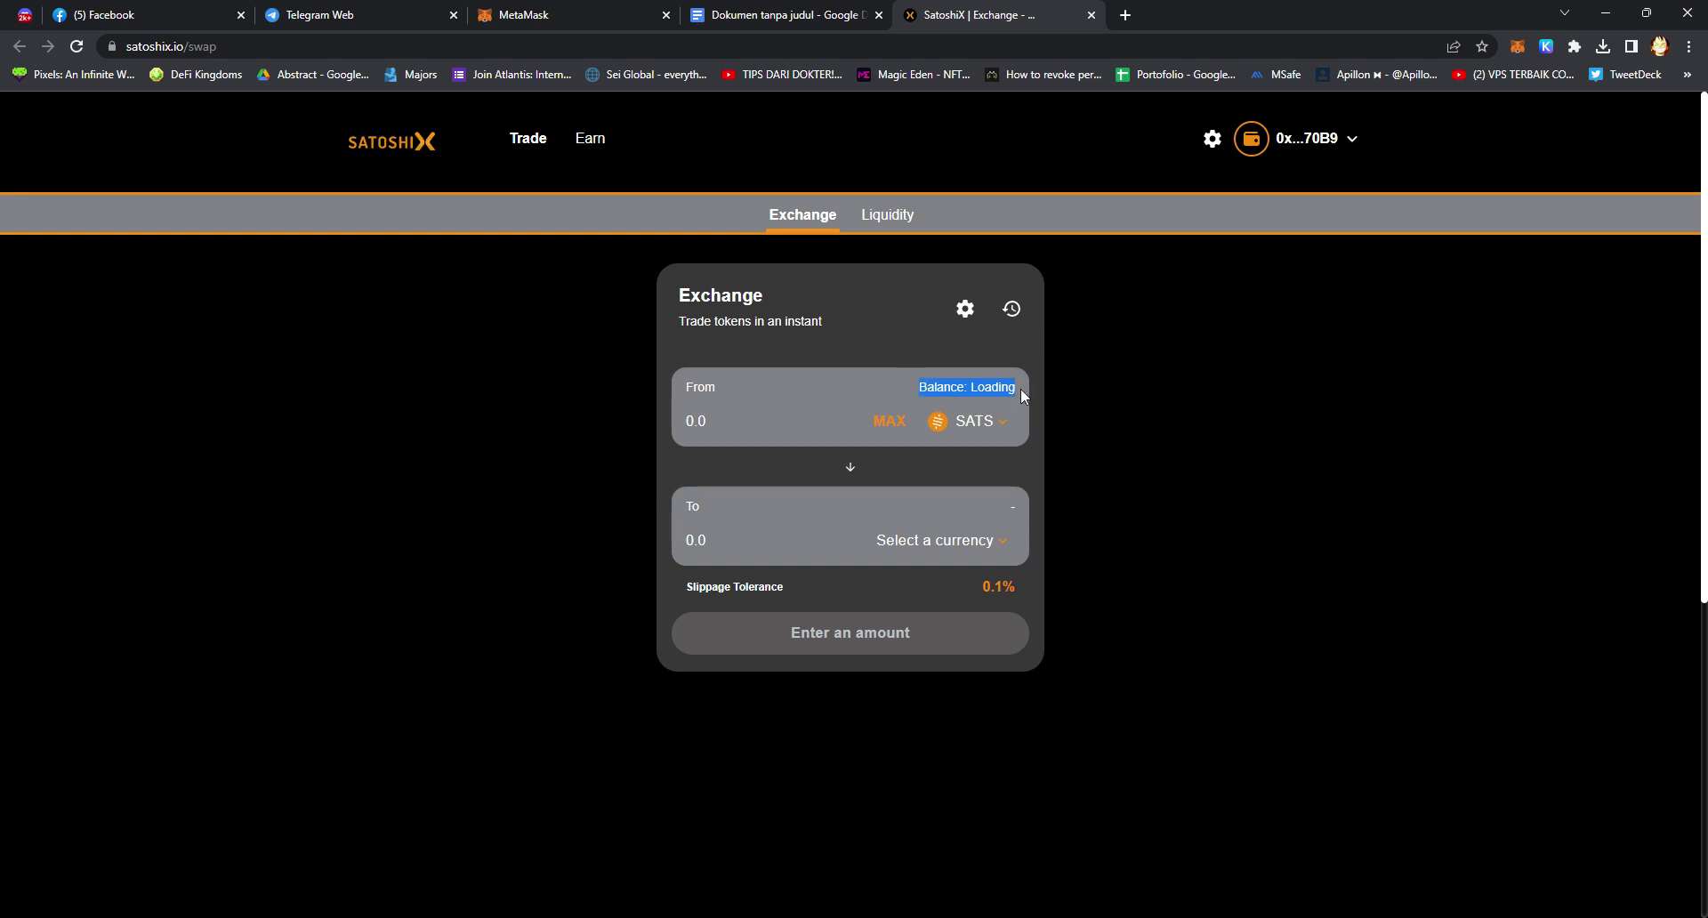
click(911, 384)
drag(911, 384, 1032, 383)
click(998, 459)
- Set up a swap of 5000 SATS to STX and confirm it on the exchange
click(972, 543)
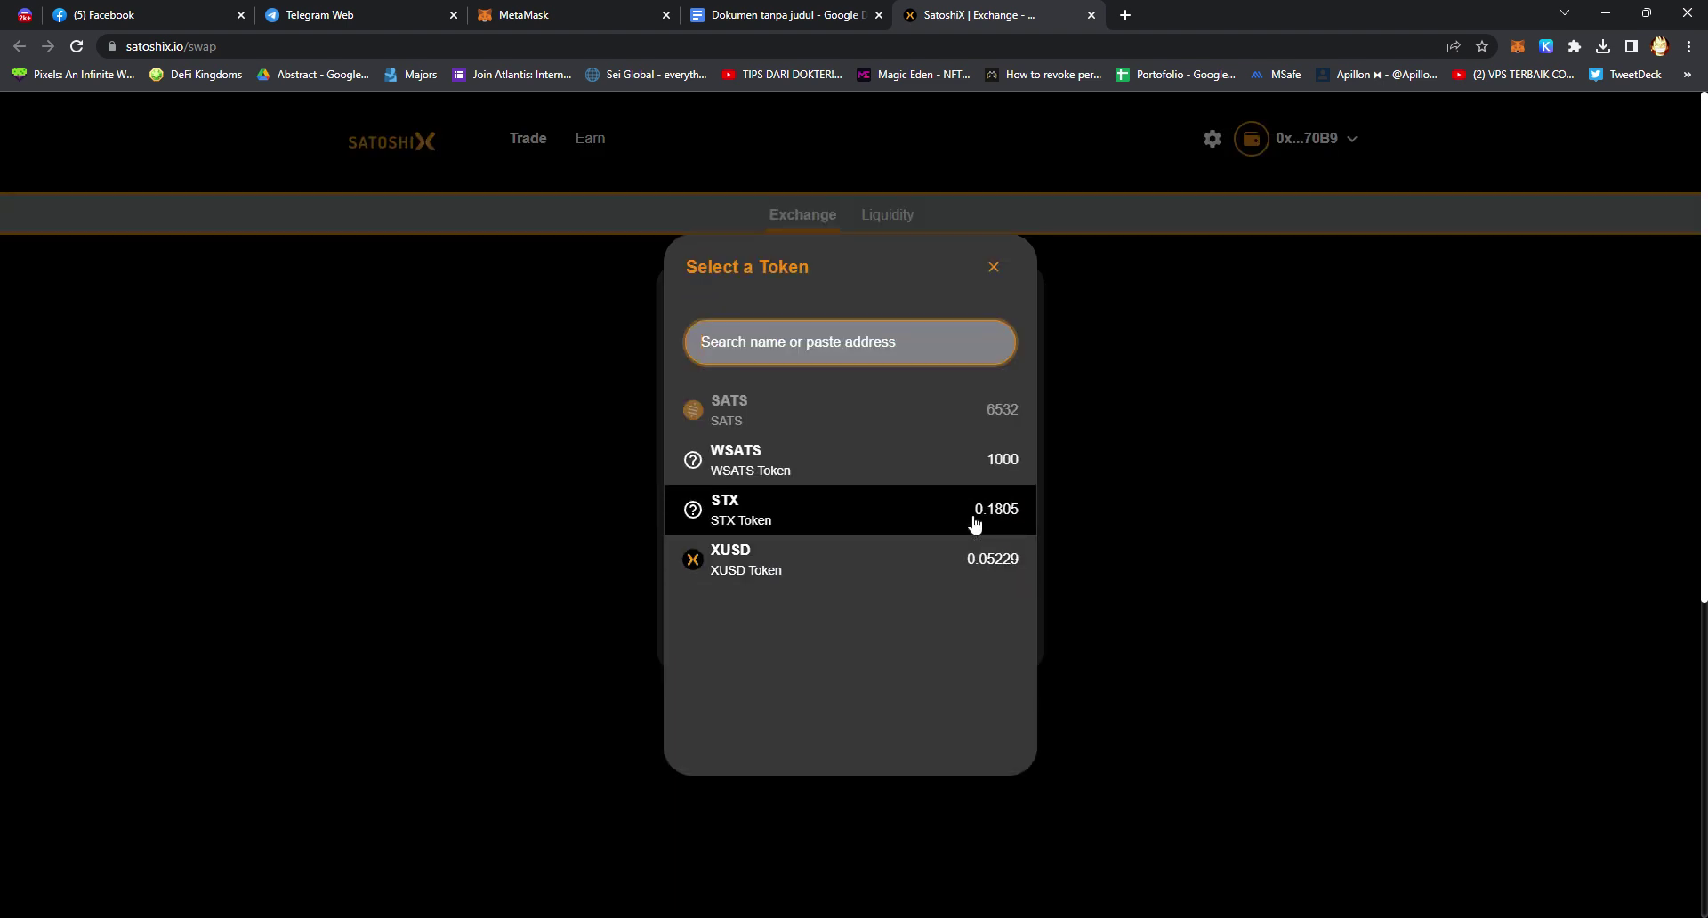
click(972, 520)
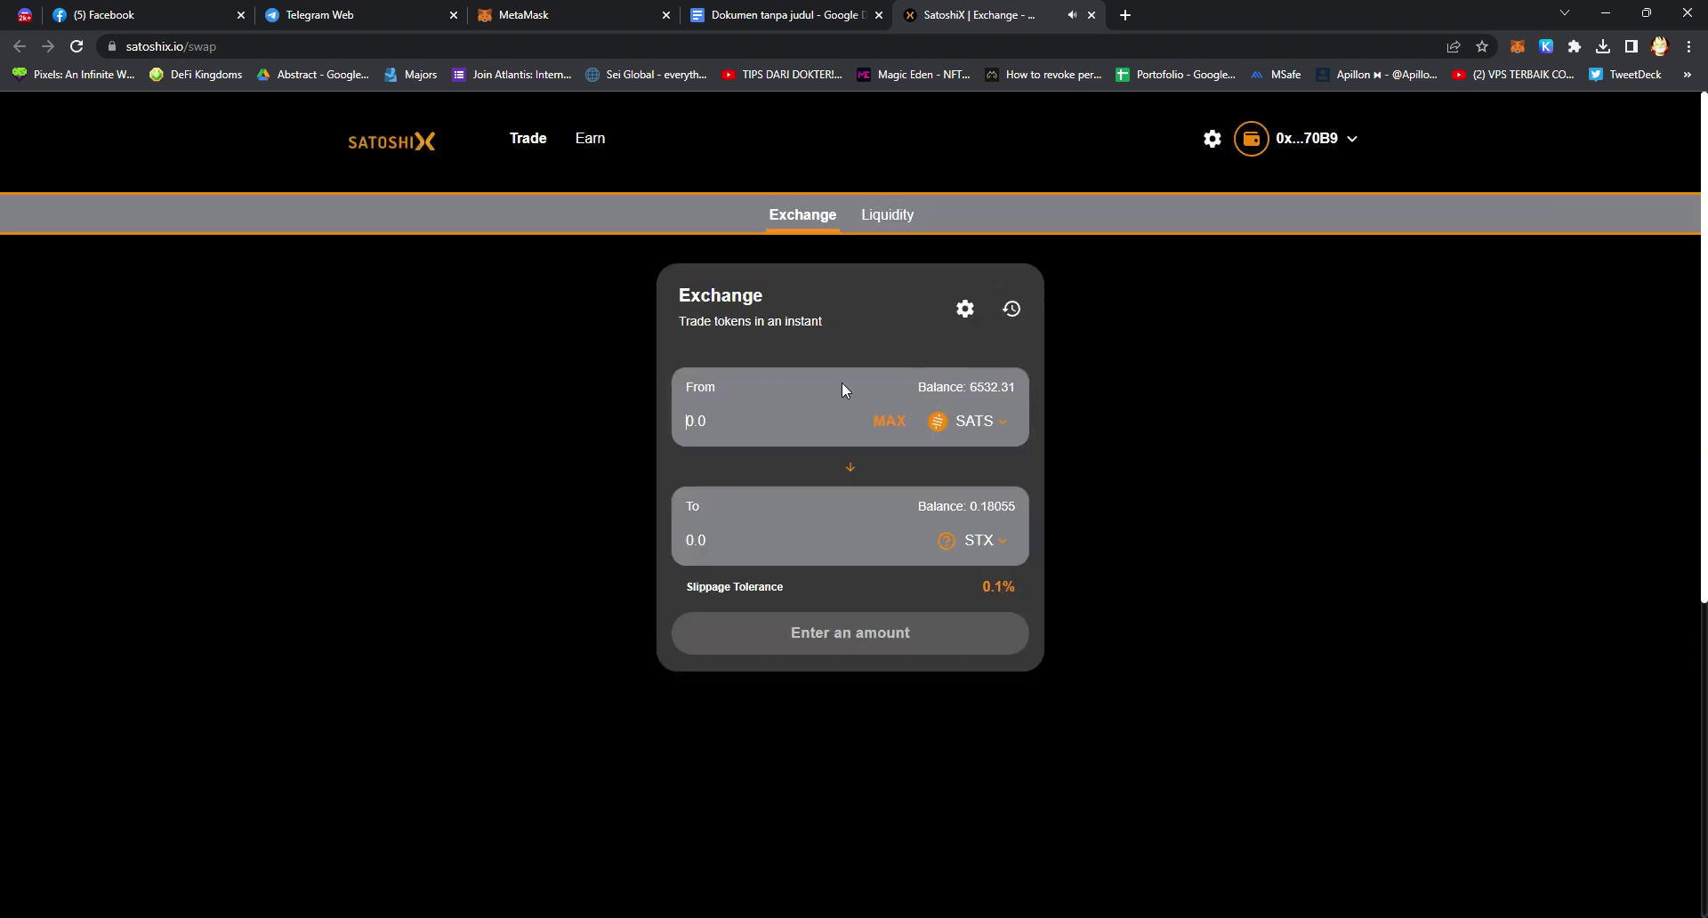
text(5000)
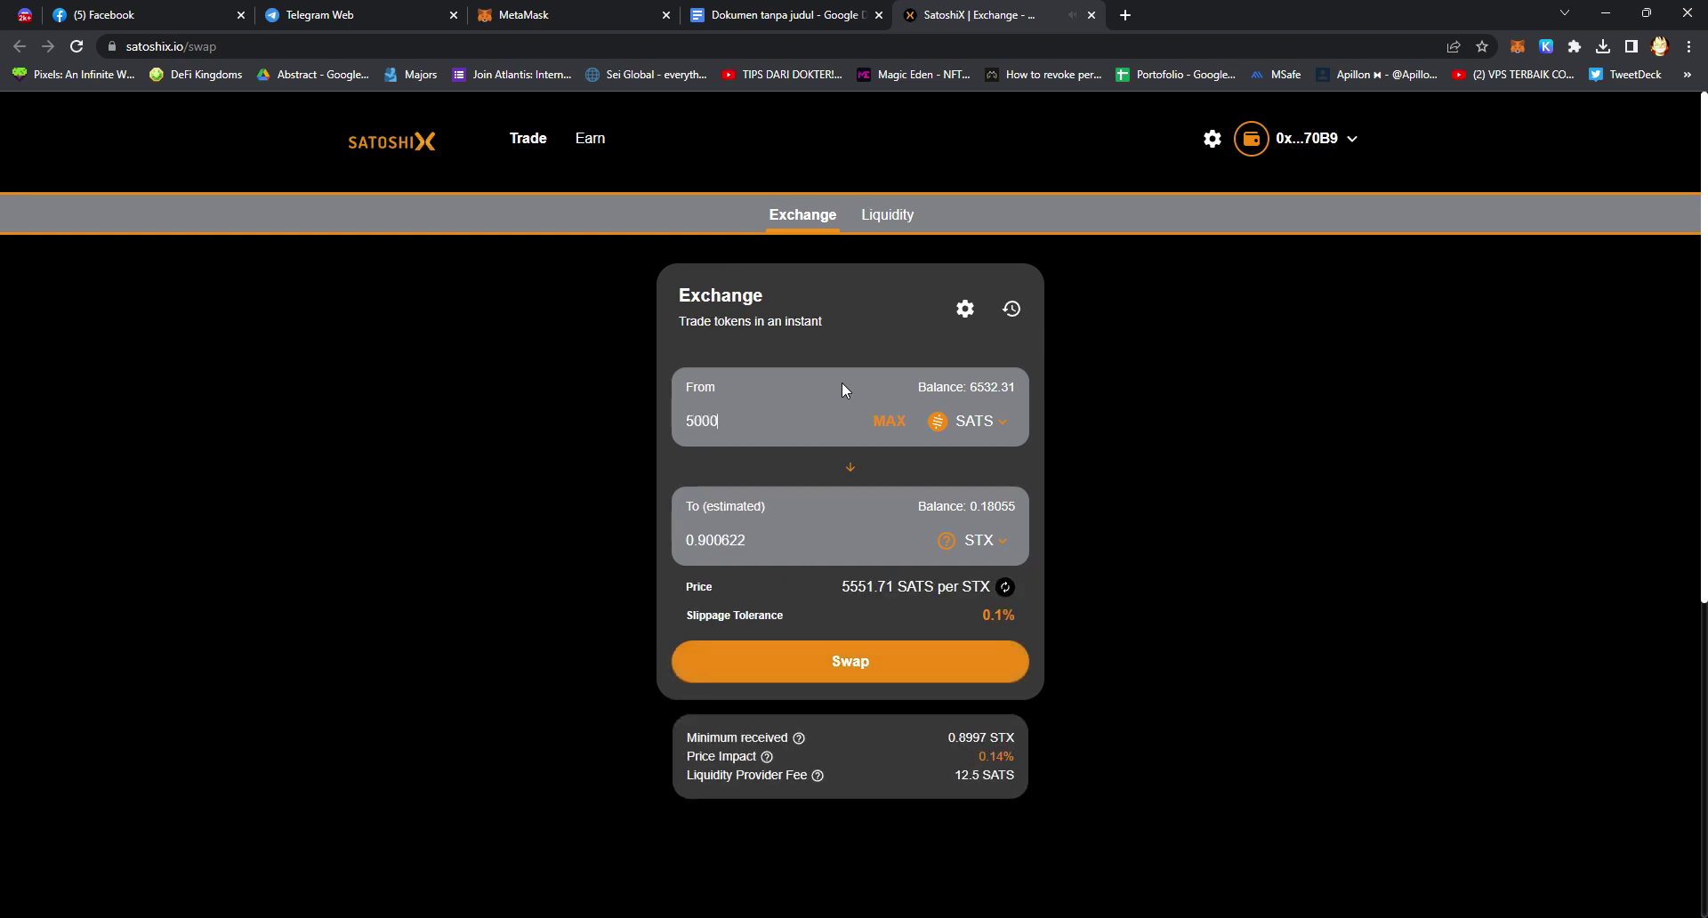
click(850, 664)
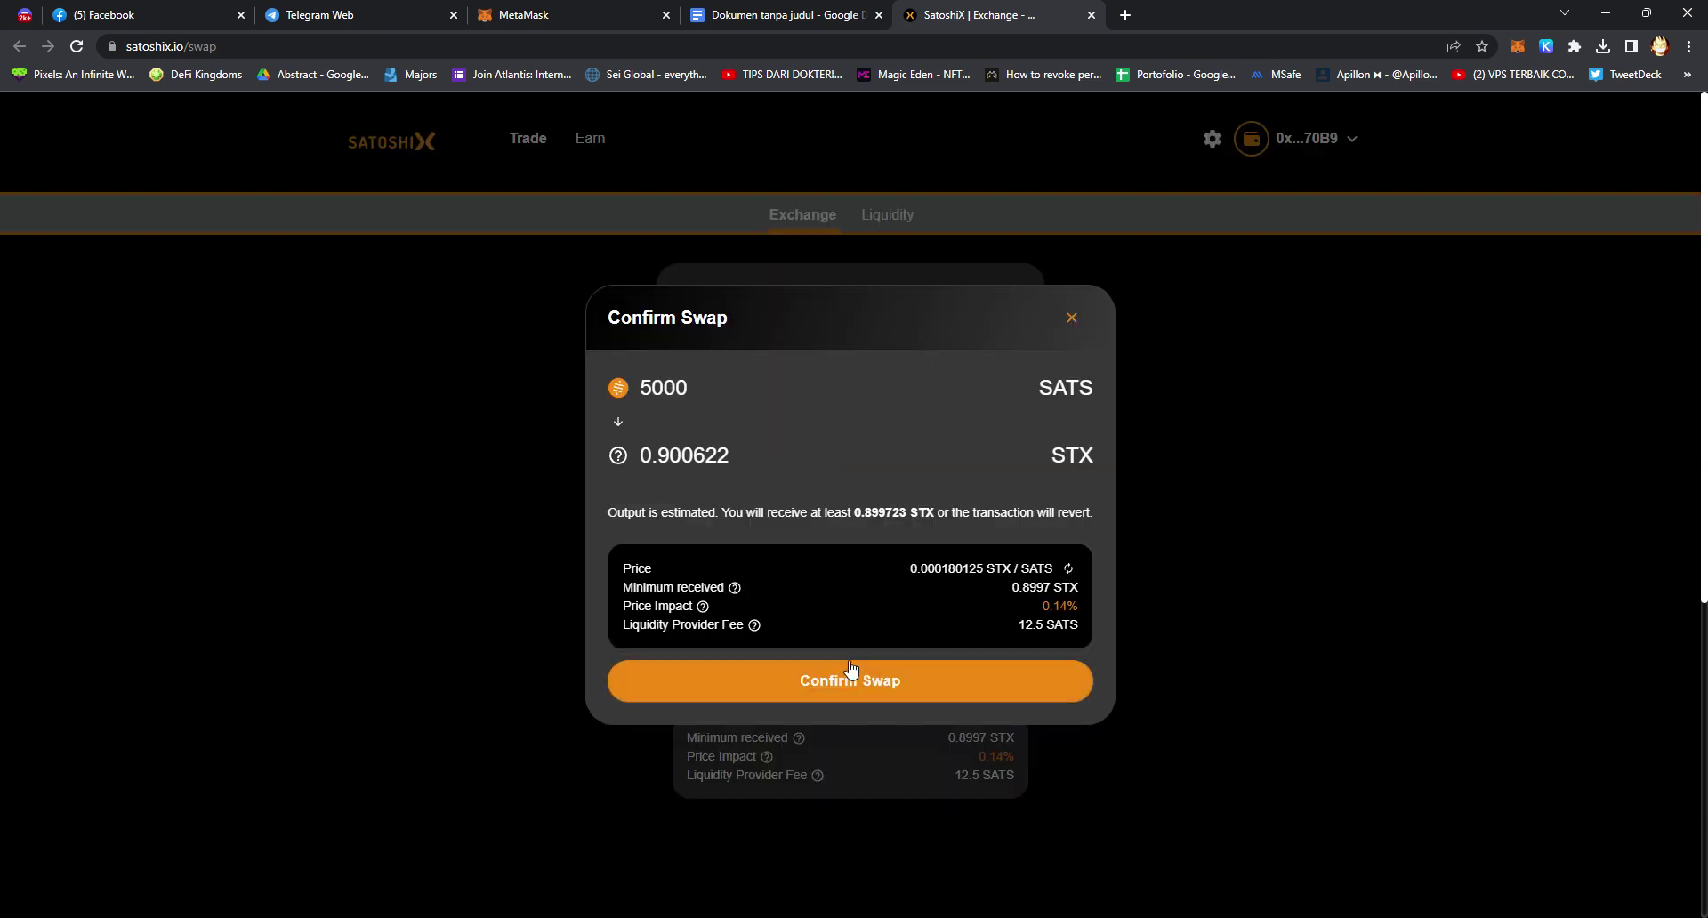
click(872, 669)
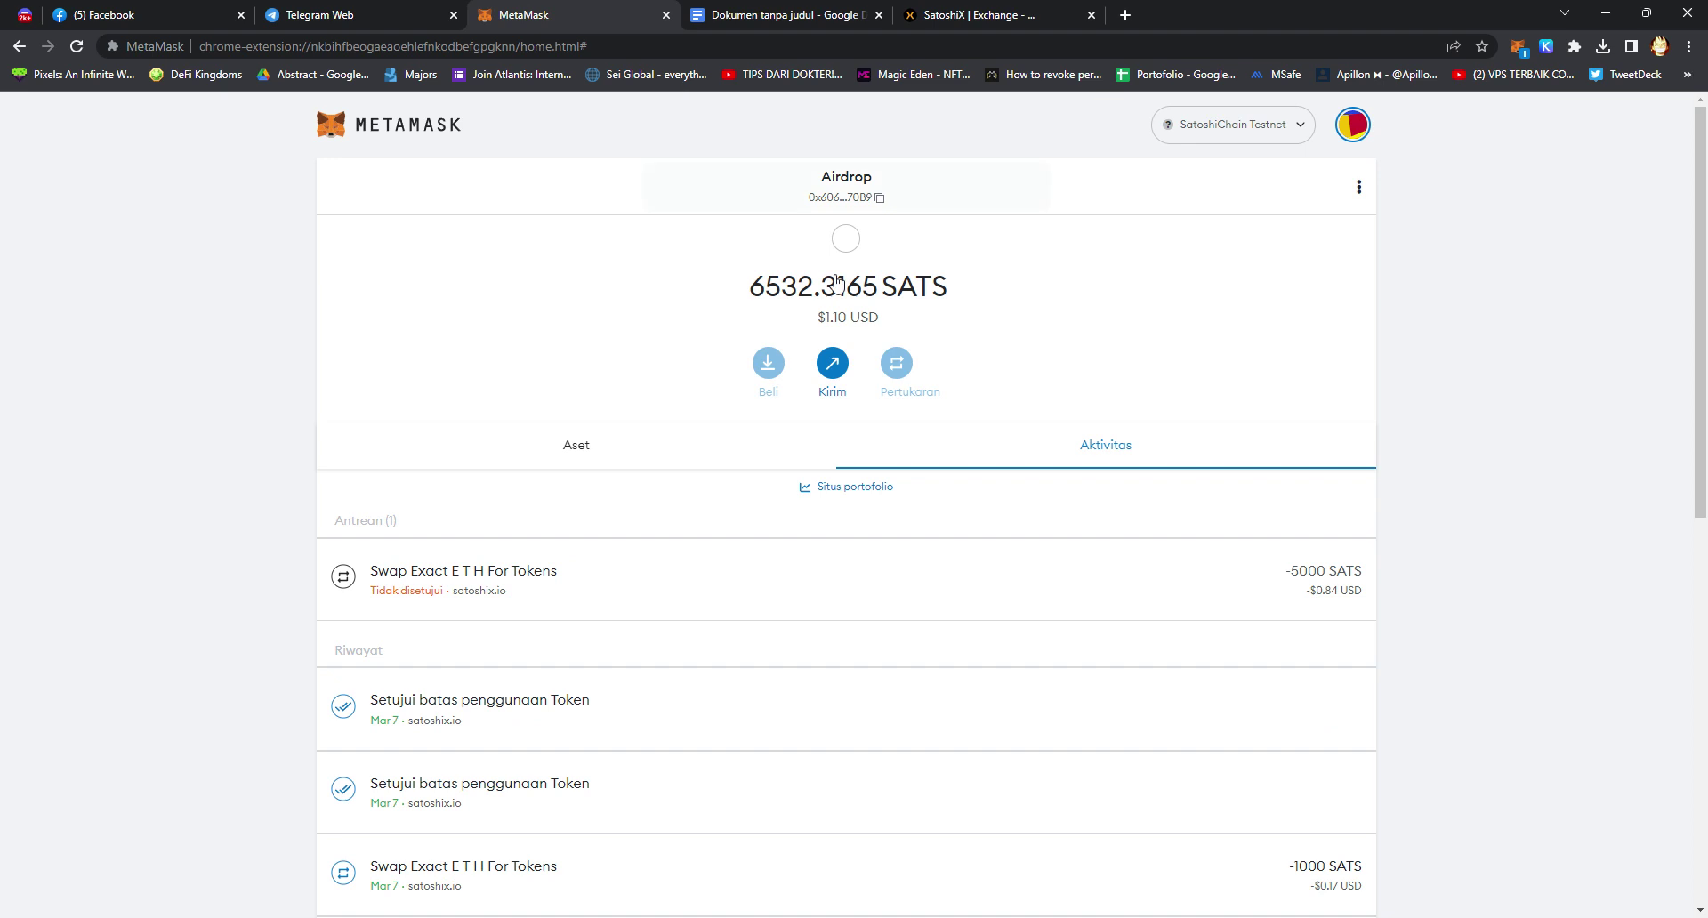
- Approve the pending 5000 SATS swap in MetaMask, return to SatoshiX, and dismiss the transaction messages
click(900, 579)
click(935, 795)
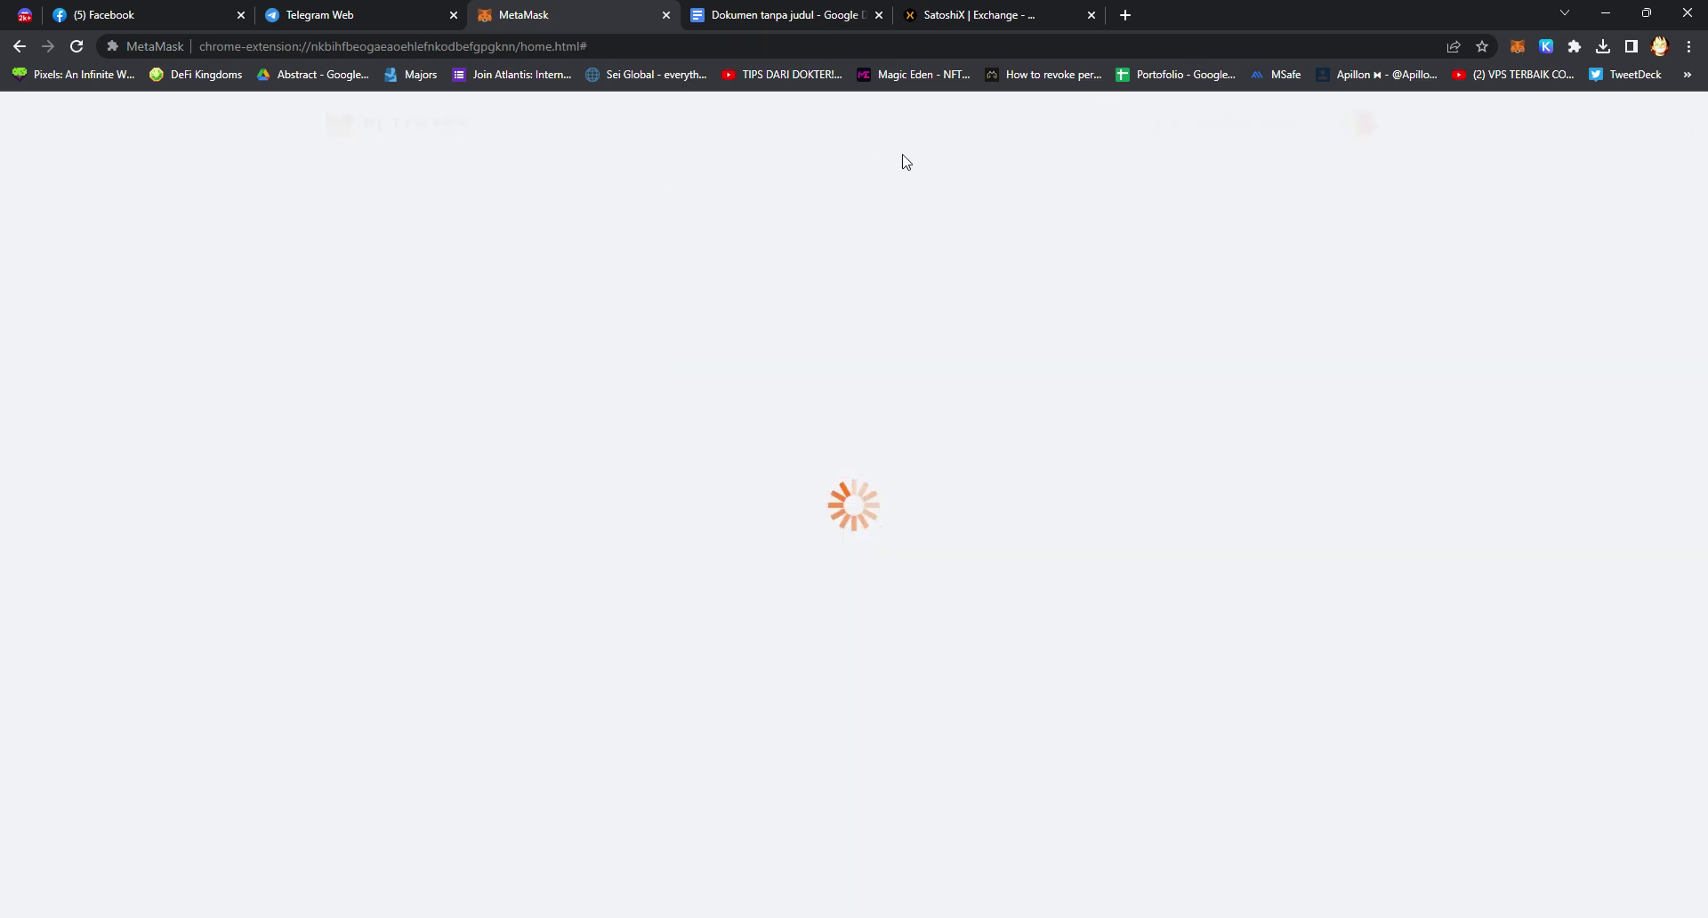
click(978, 14)
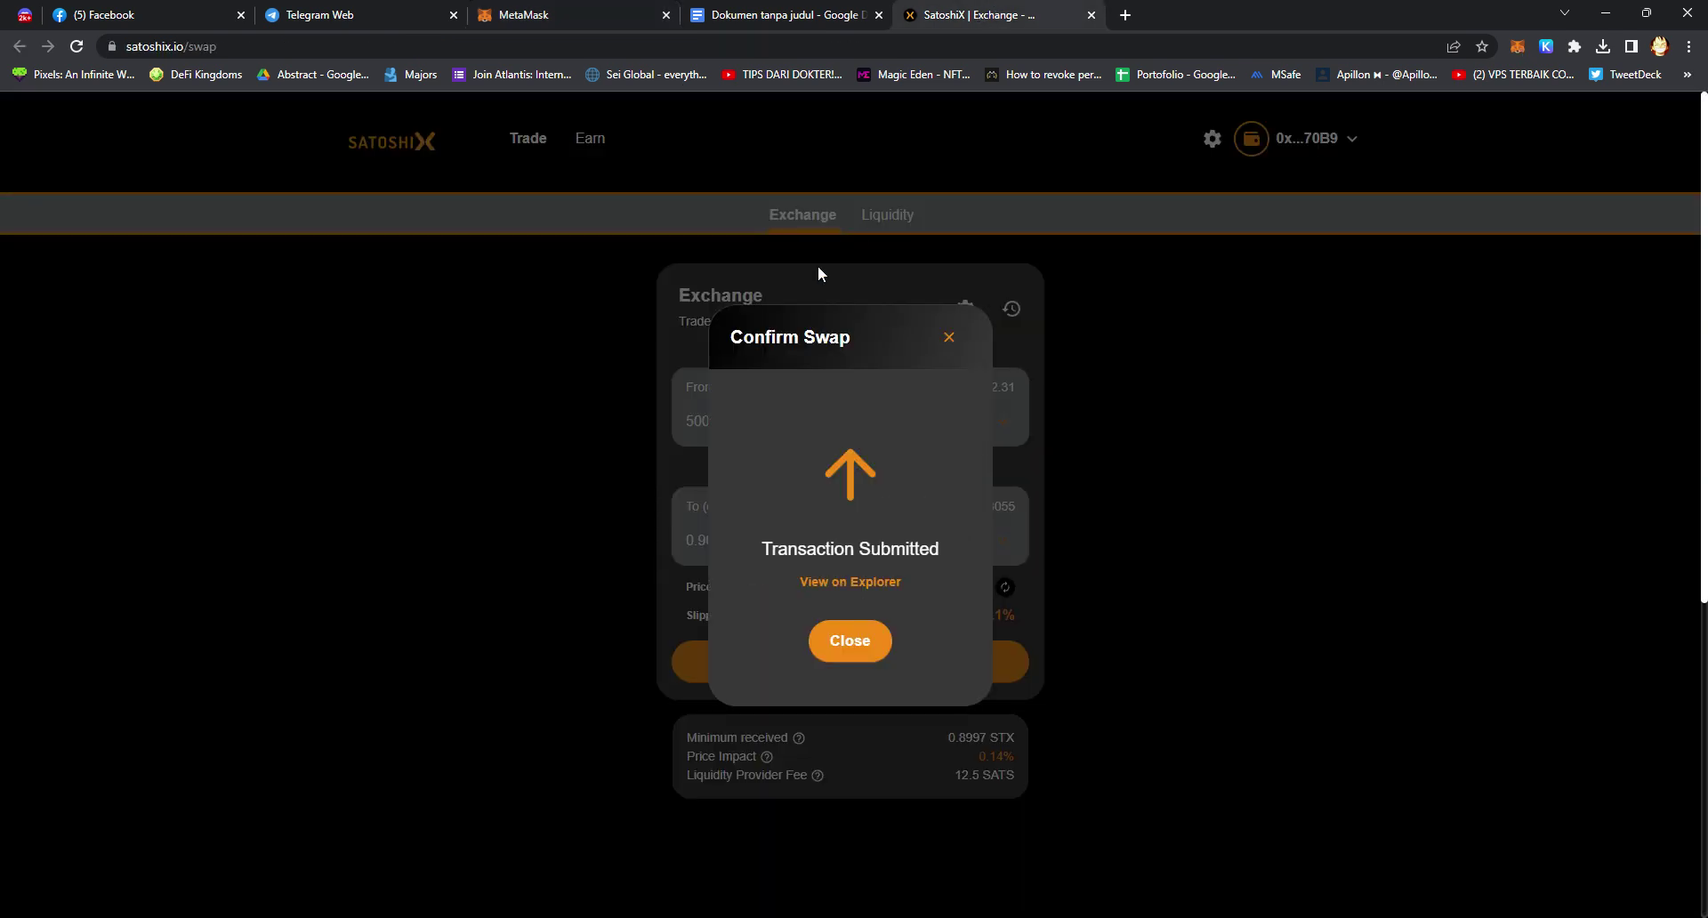
click(857, 642)
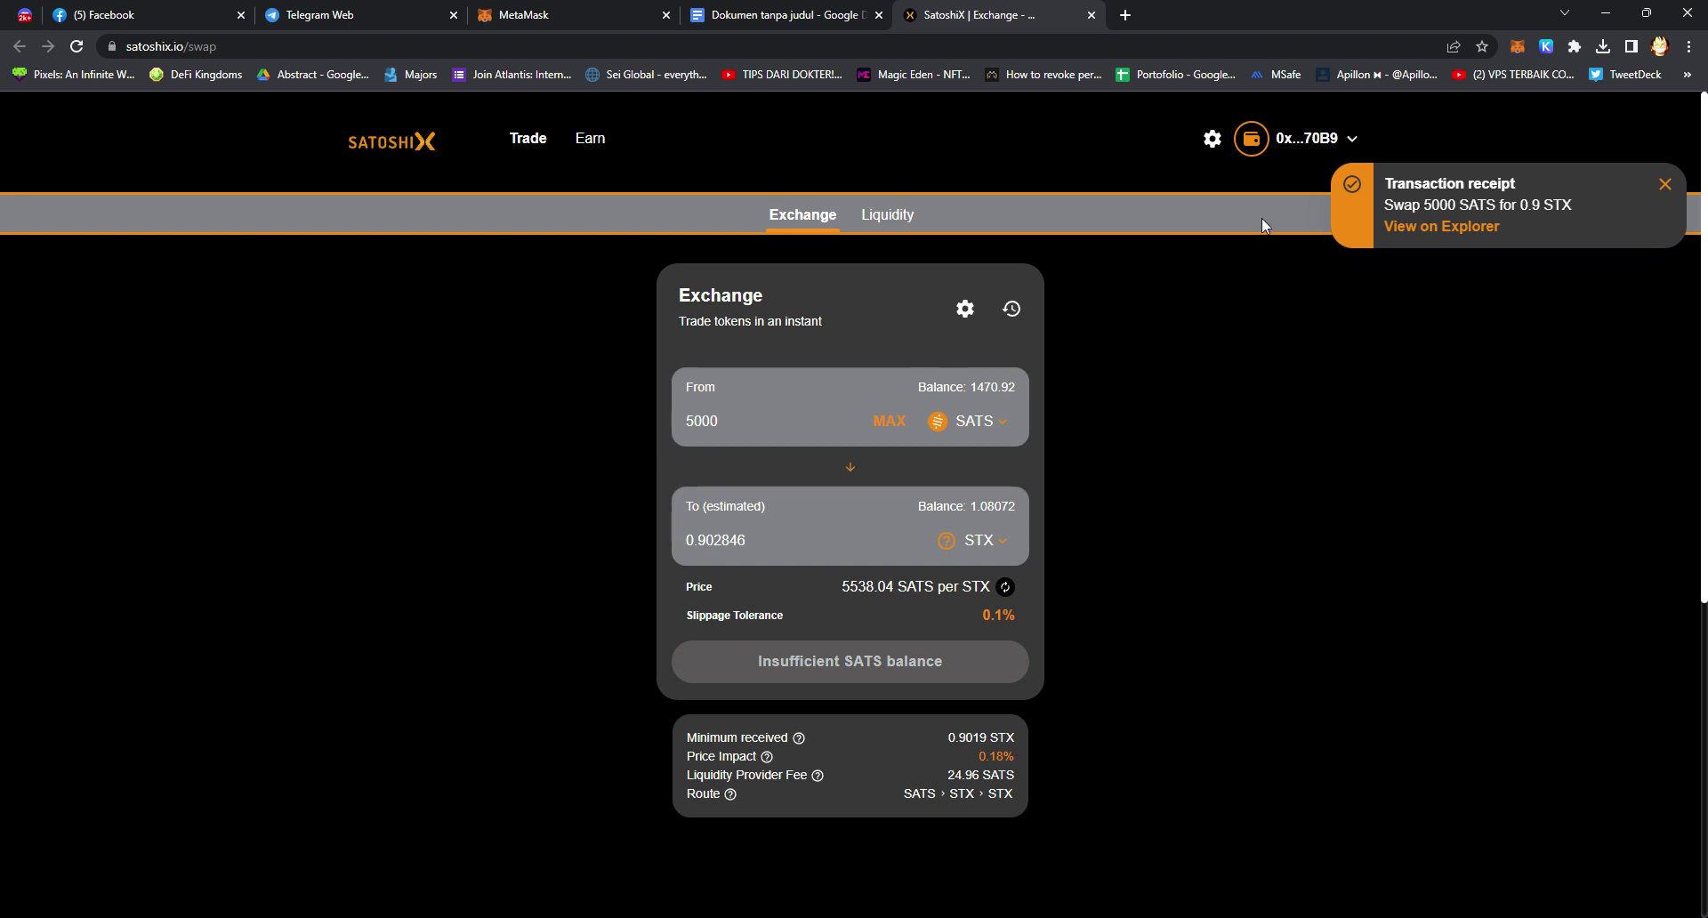
click(1665, 186)
- Open the Pools page, check the Earn STX pool's APR, and expand the pool's details
mouse_move(588, 139)
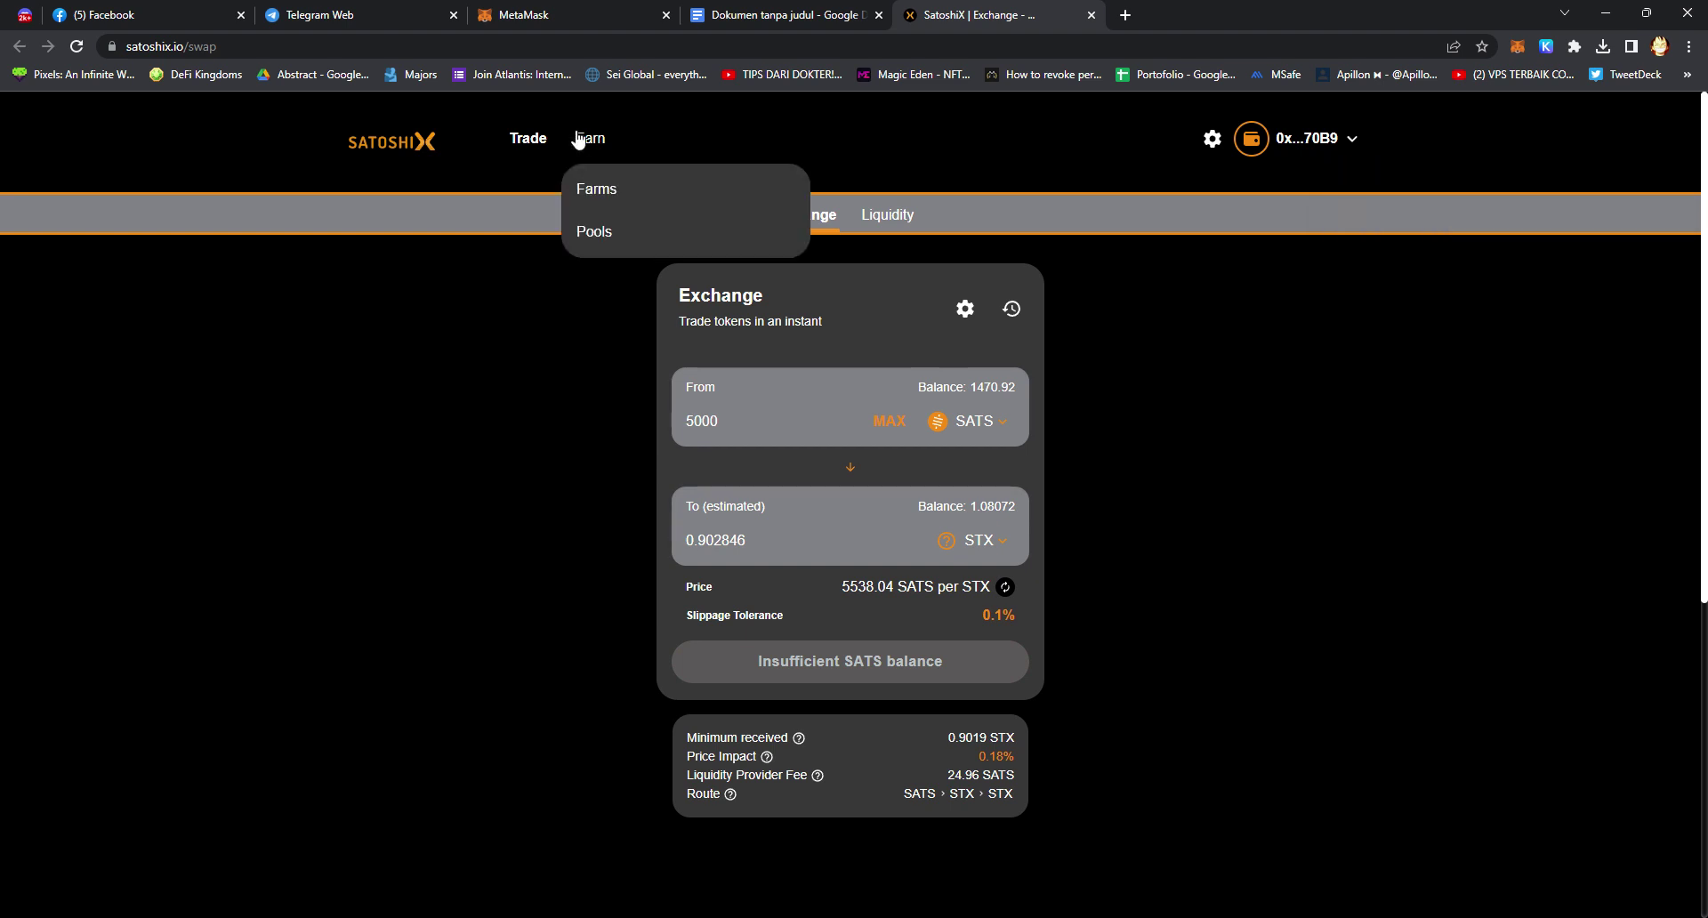
click(613, 229)
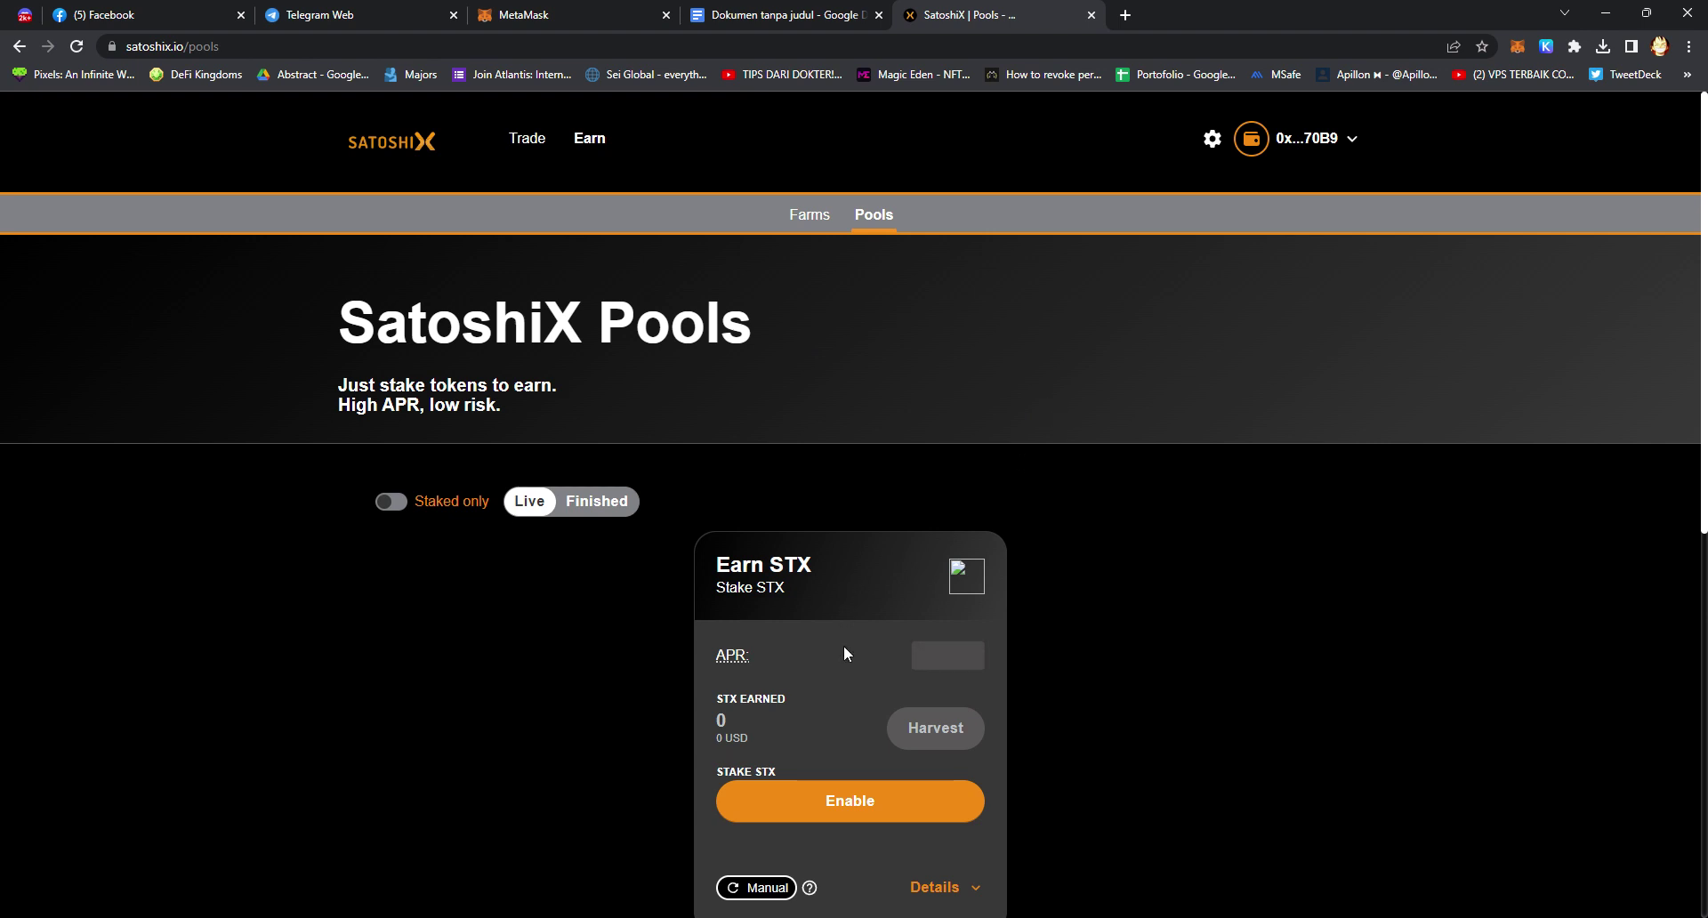
double_click(737, 658)
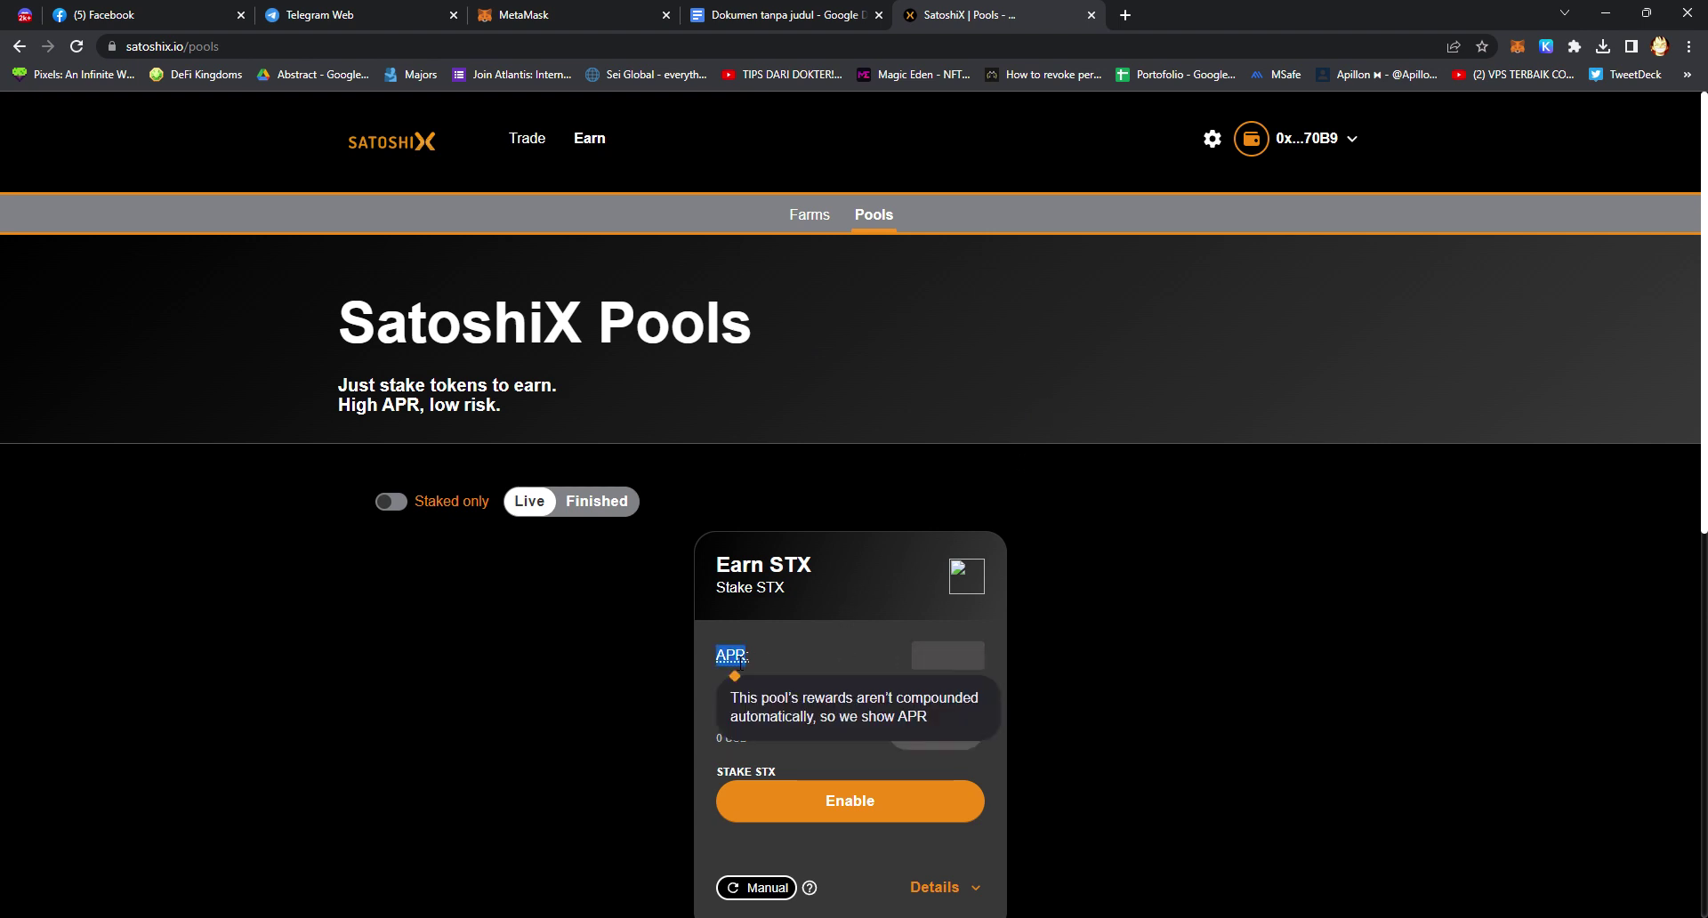
click(741, 662)
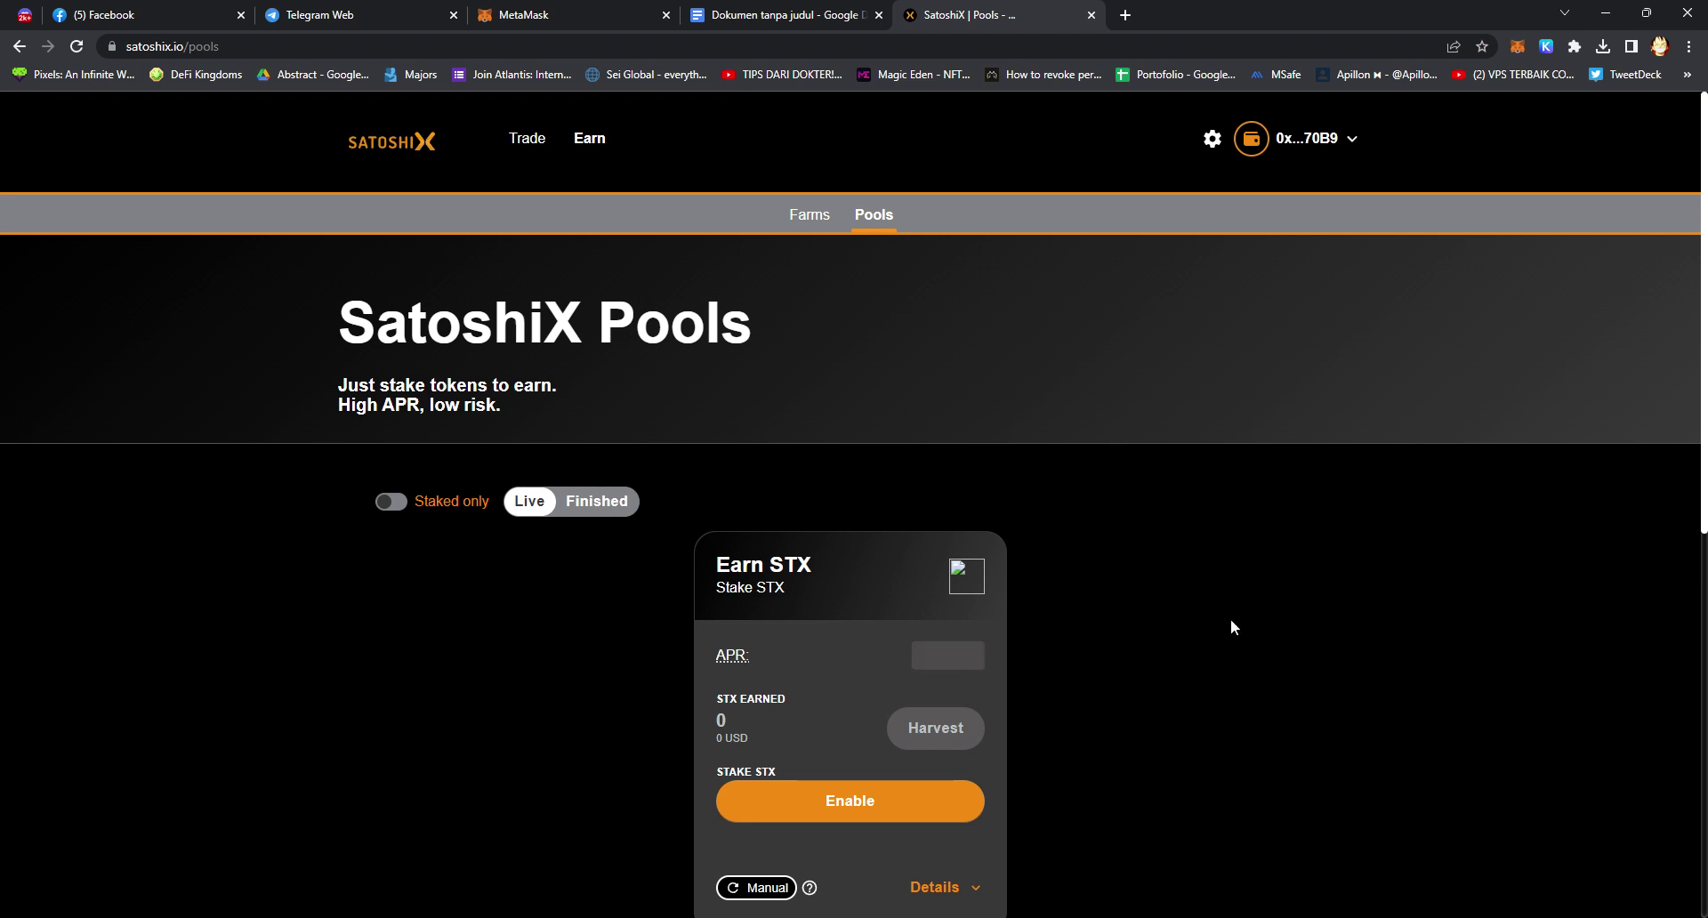
scroll(1232, 679, down, 1)
click(955, 791)
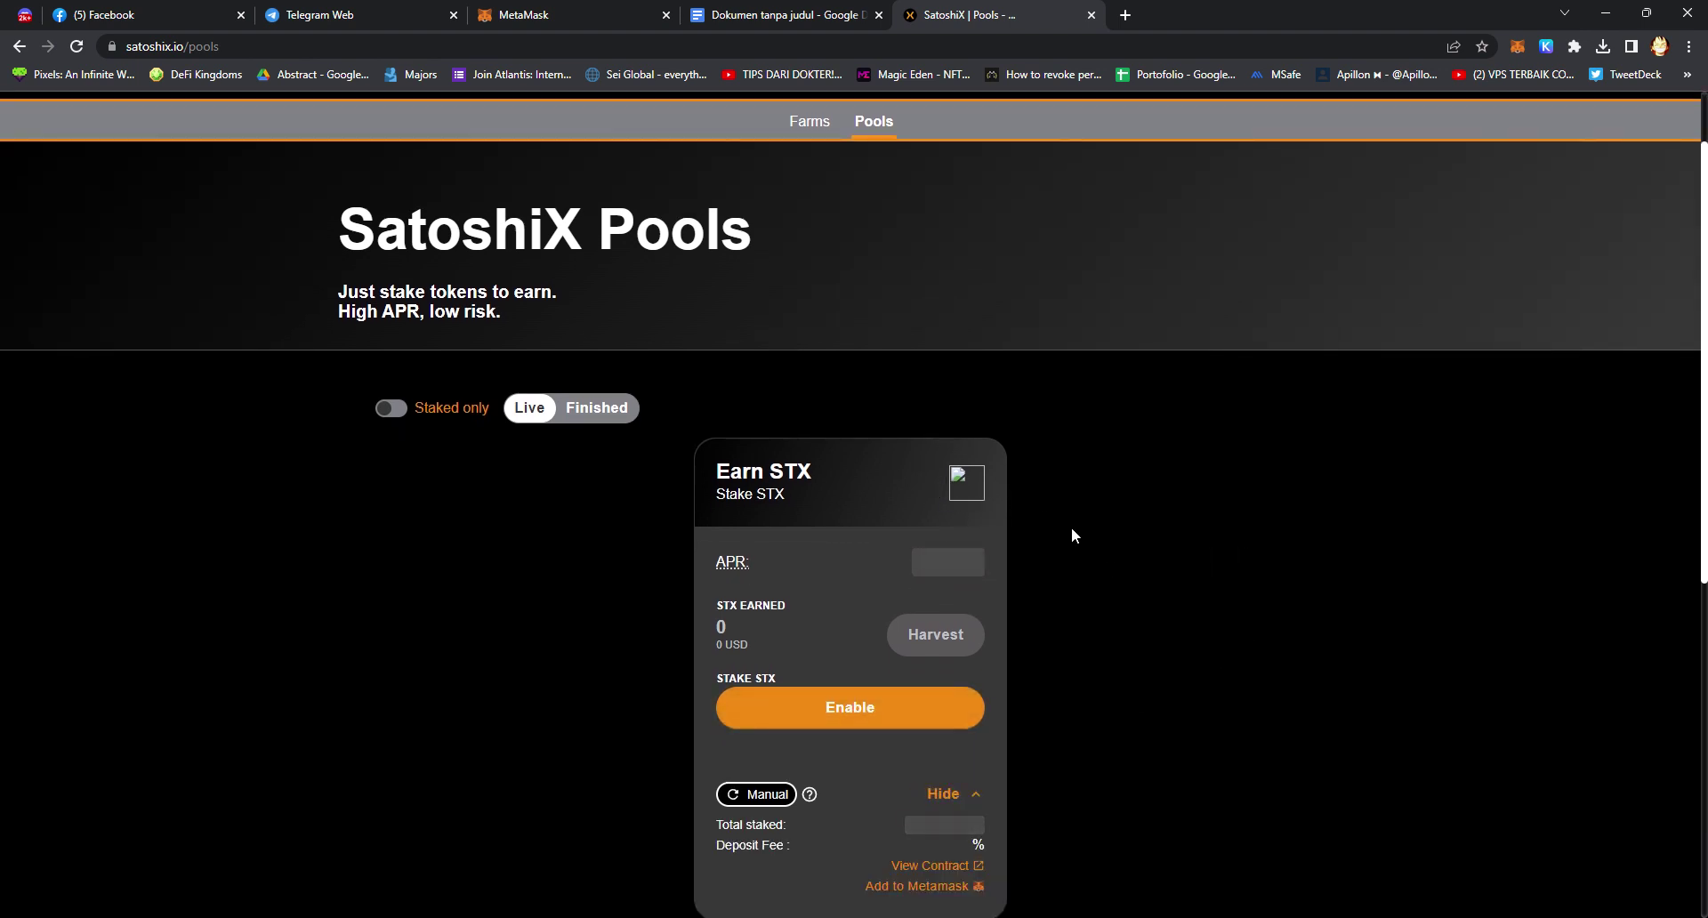
- Reload the Pools page, recheck the Earn STX pool's APR, and close SatoshiX
key(F5)
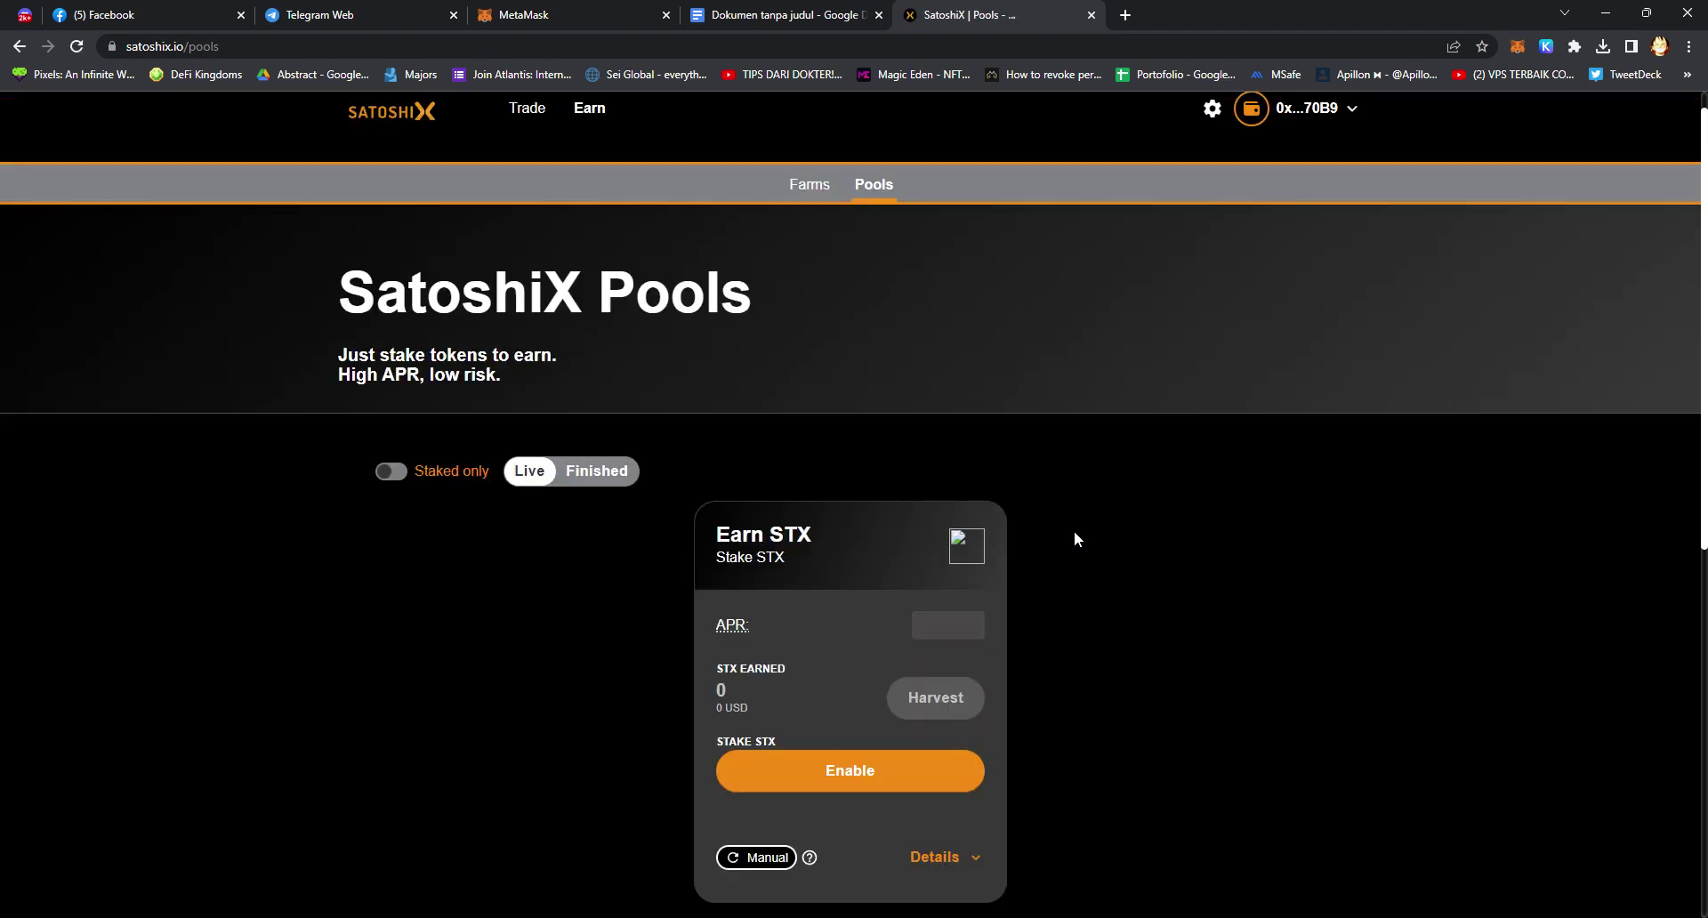
scroll(1085, 545, down, 8)
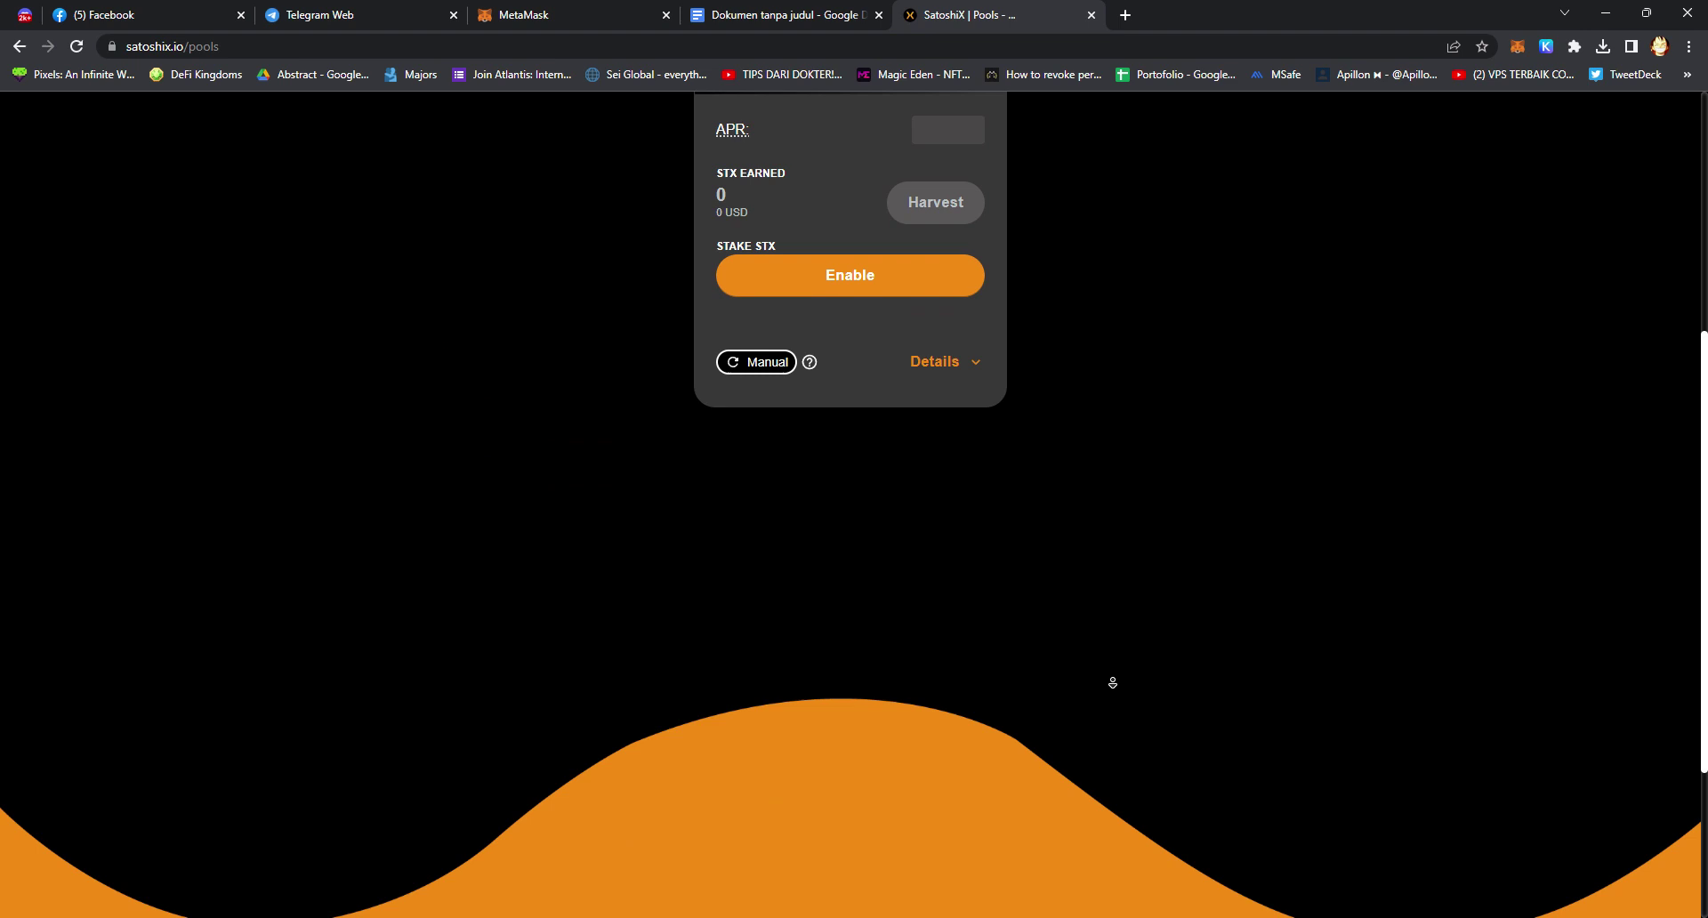
scroll(1112, 579, up, 10)
scroll(1129, 511, down, 1)
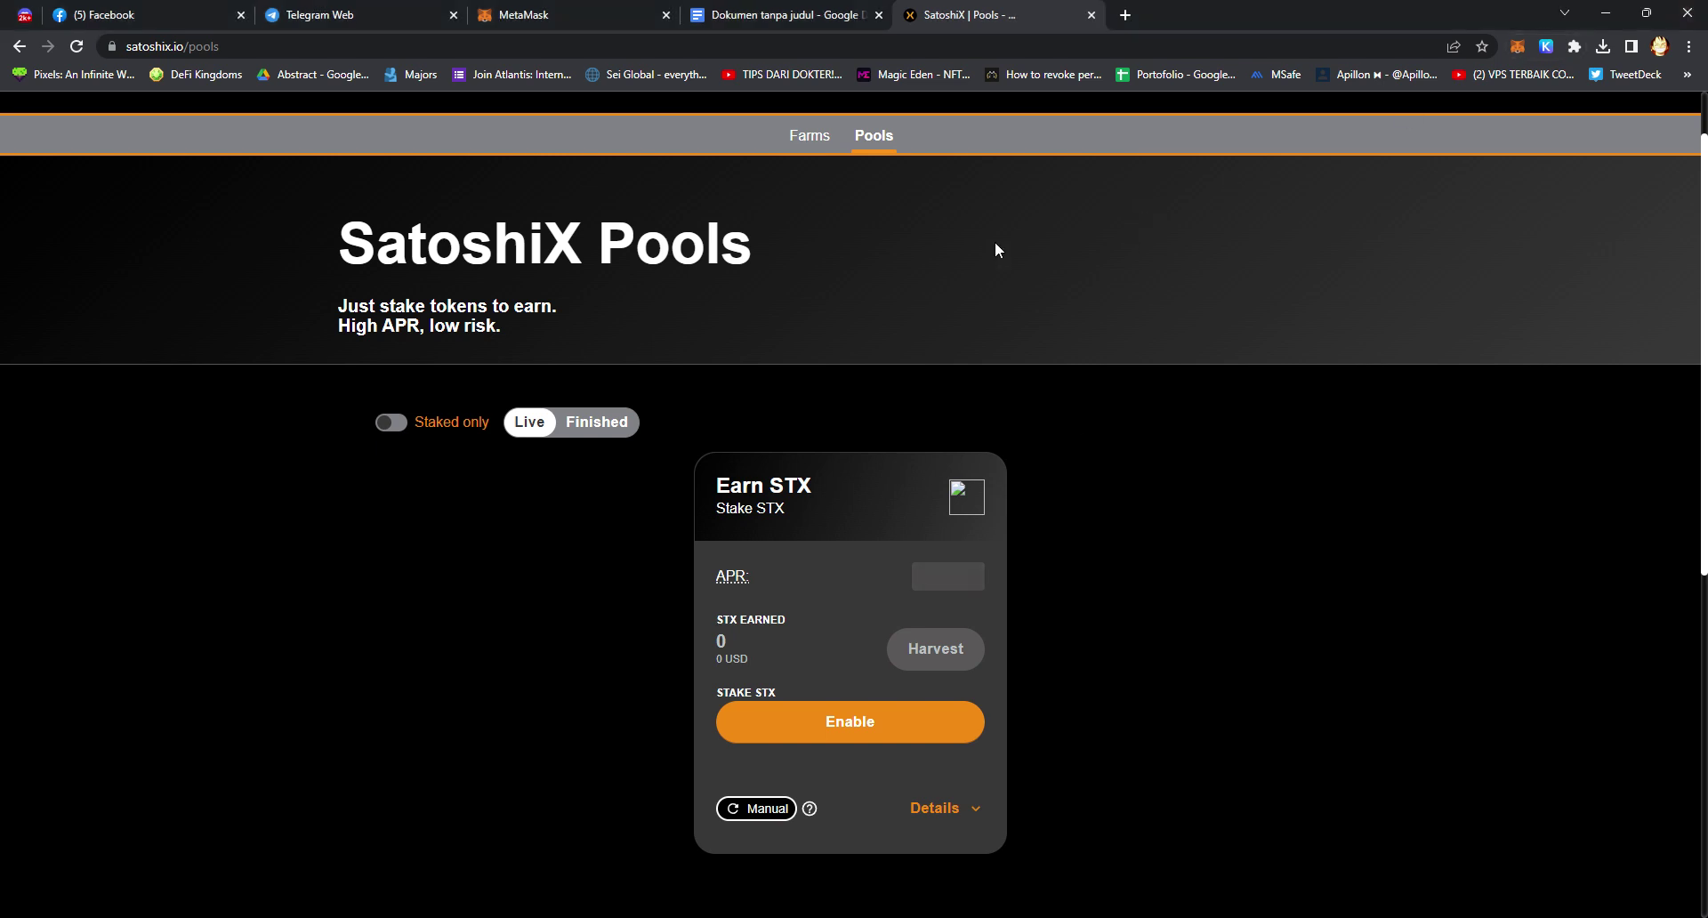
click(1092, 15)
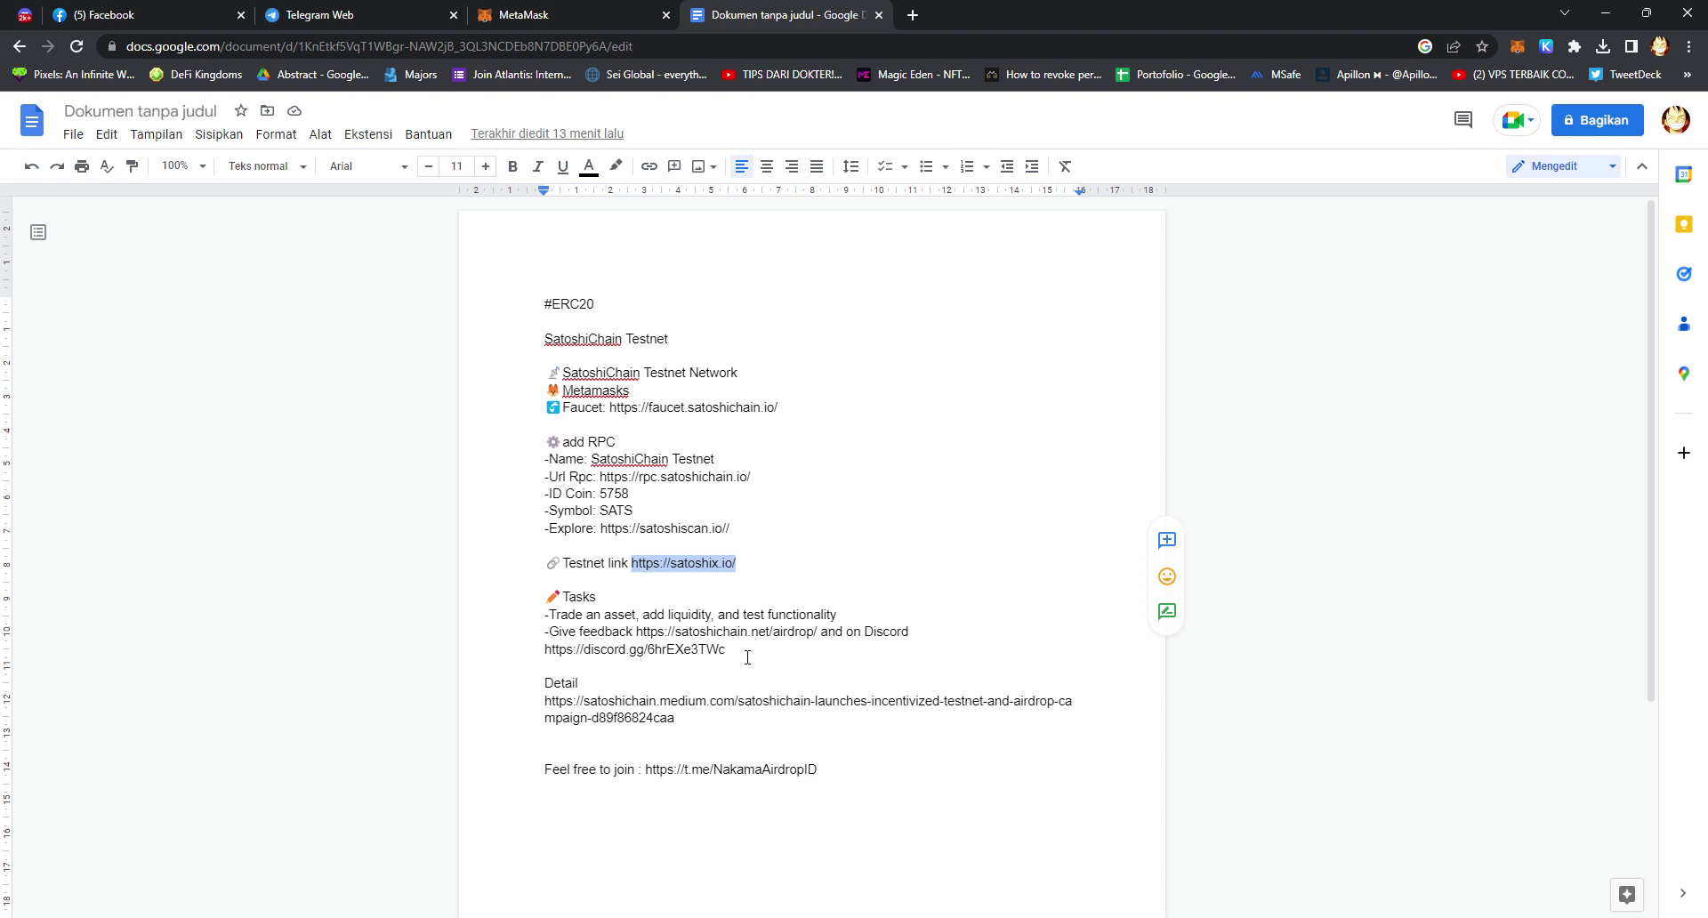
- Copy the satoshichain.net/airdrop feedback link from the notes document and open it in a new tab
drag(816, 634, 644, 634)
key(ctrl+c)
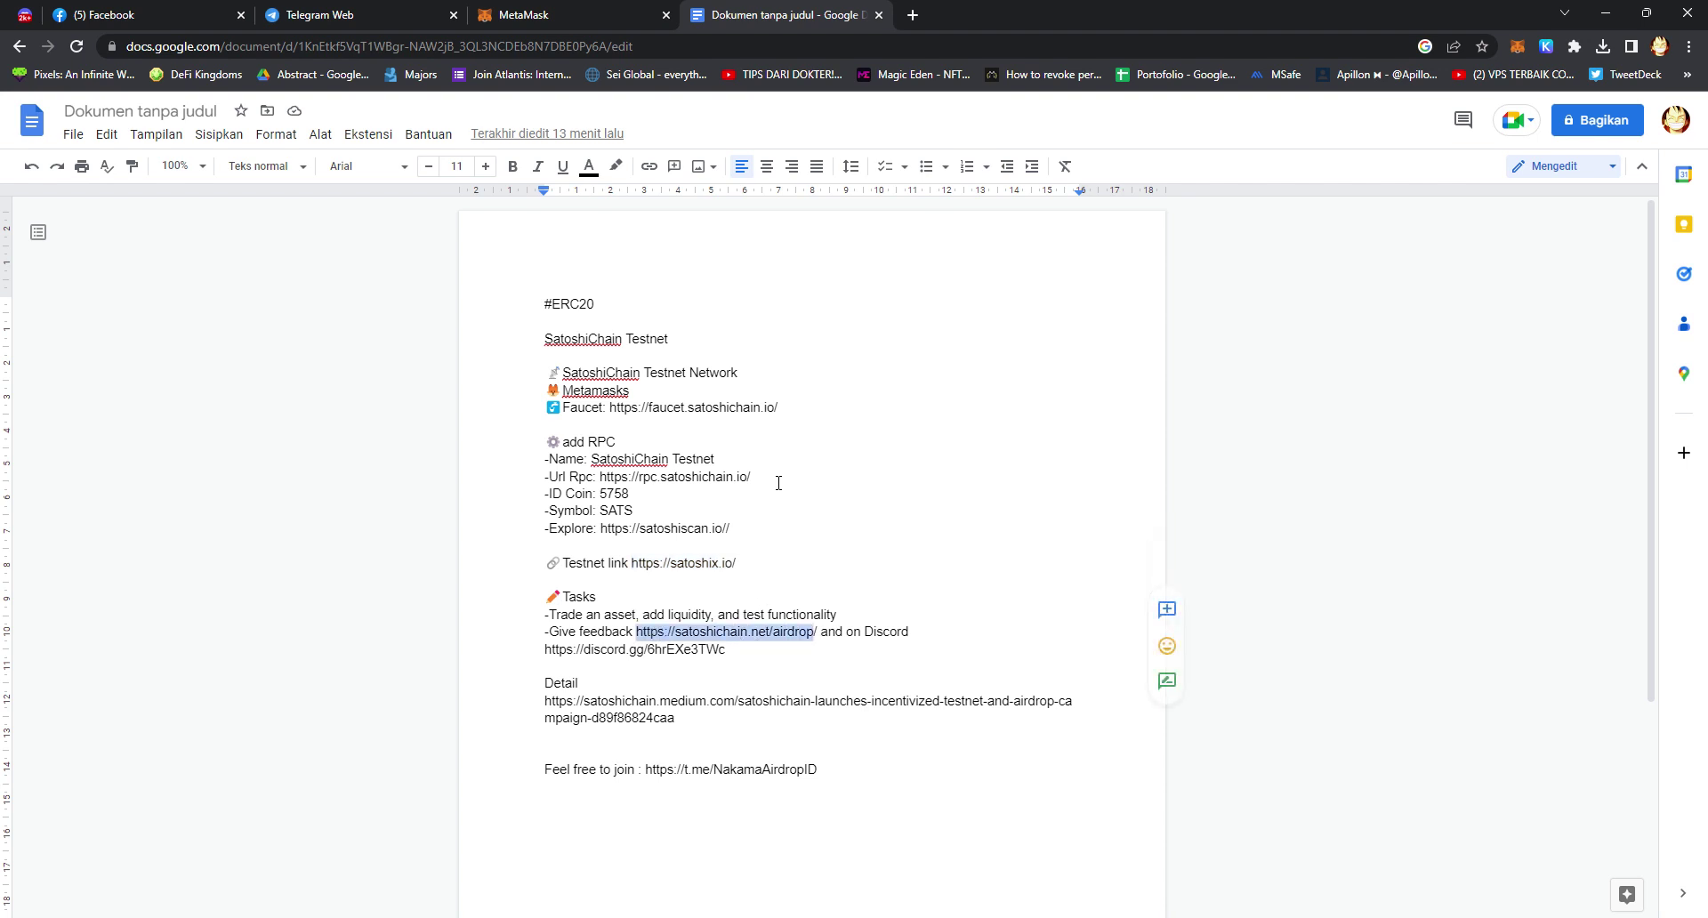
click(913, 15)
key(ctrl+v)
key(Return)
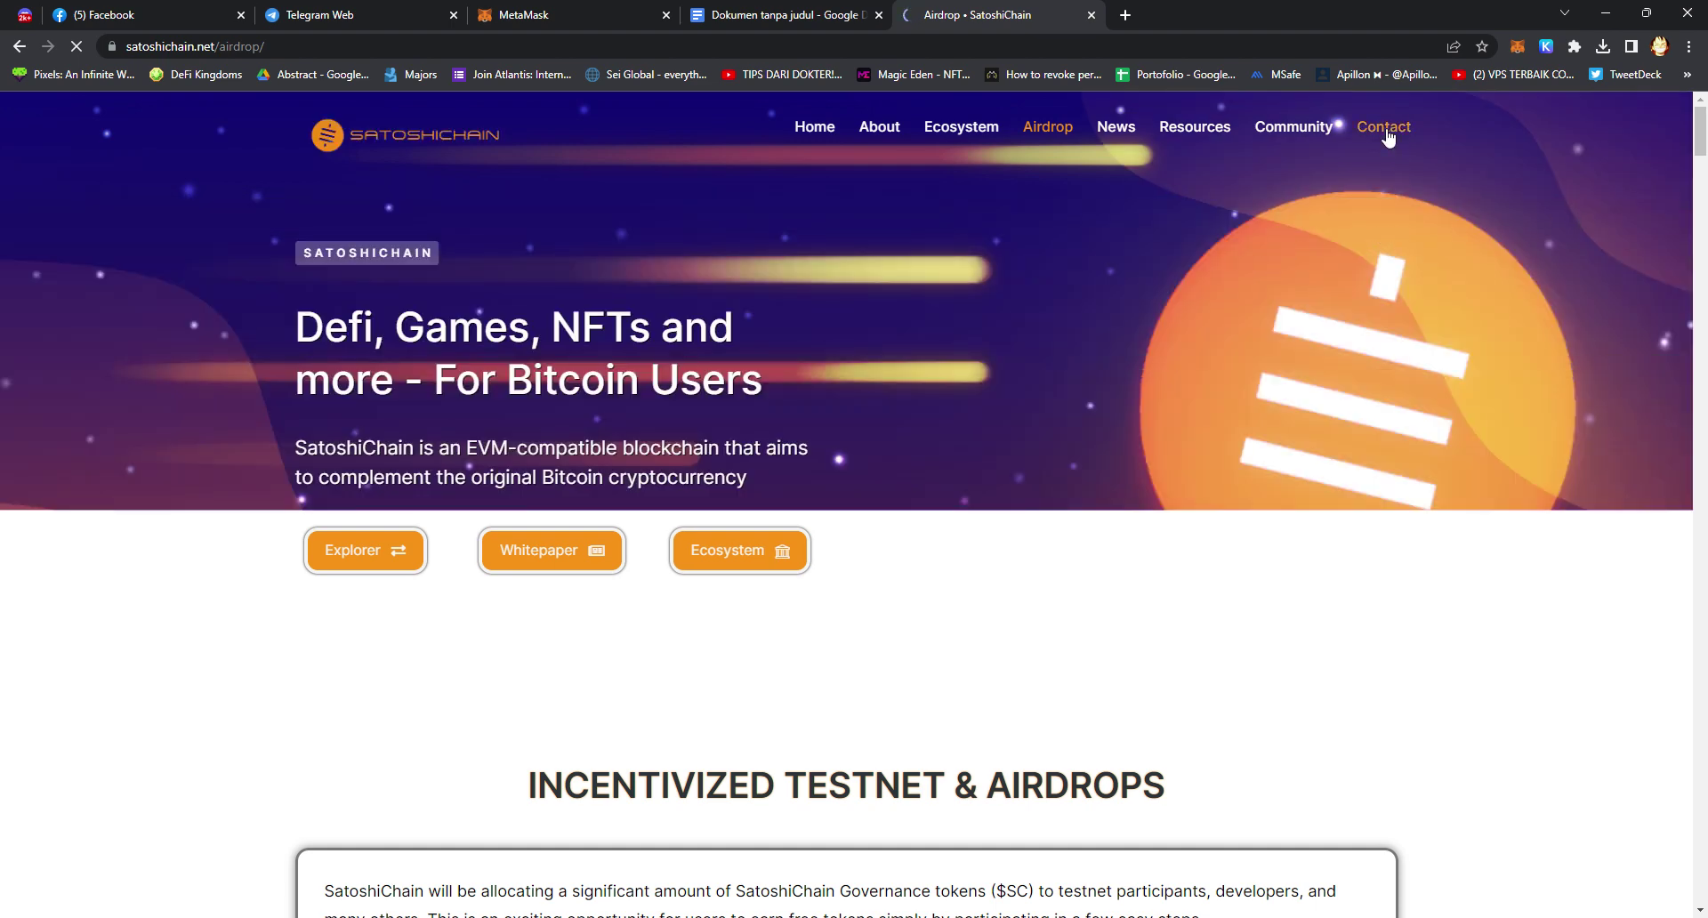
- Open the Discord link in the SatoshiChain Contact page's footer and accept the SatoshiChain Official invite
mouse_move(1700, 124)
mouse_down()
mouse_move(1701, 809)
mouse_move(1701, 120)
mouse_up()
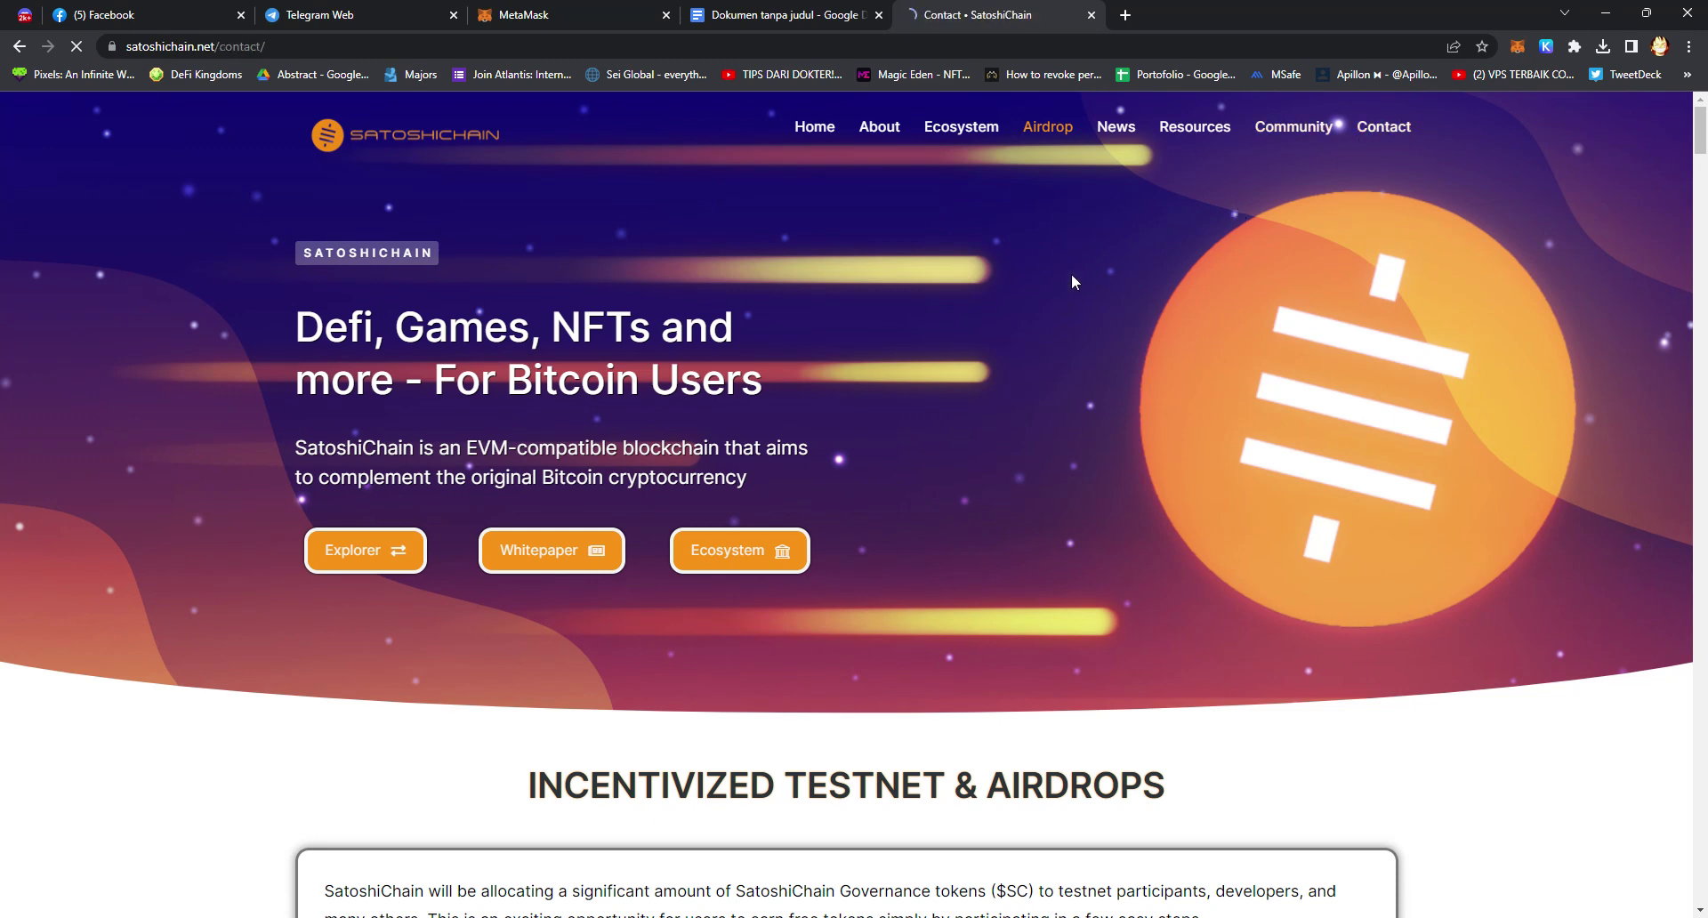
scroll(743, 692, down, 10)
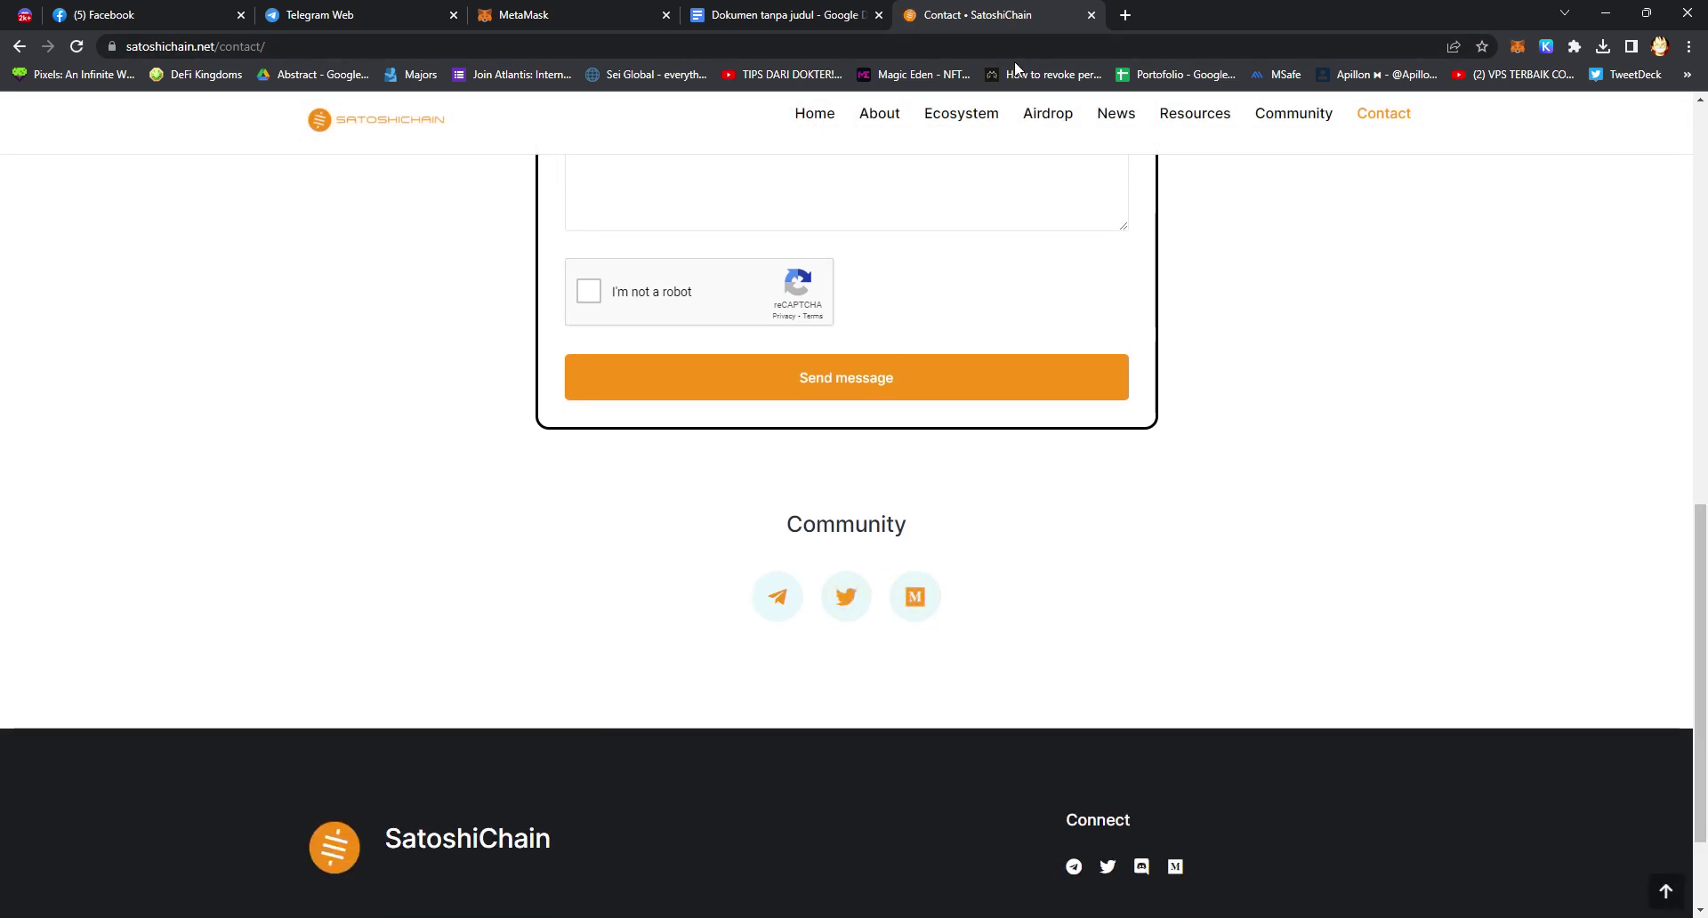
click(1143, 868)
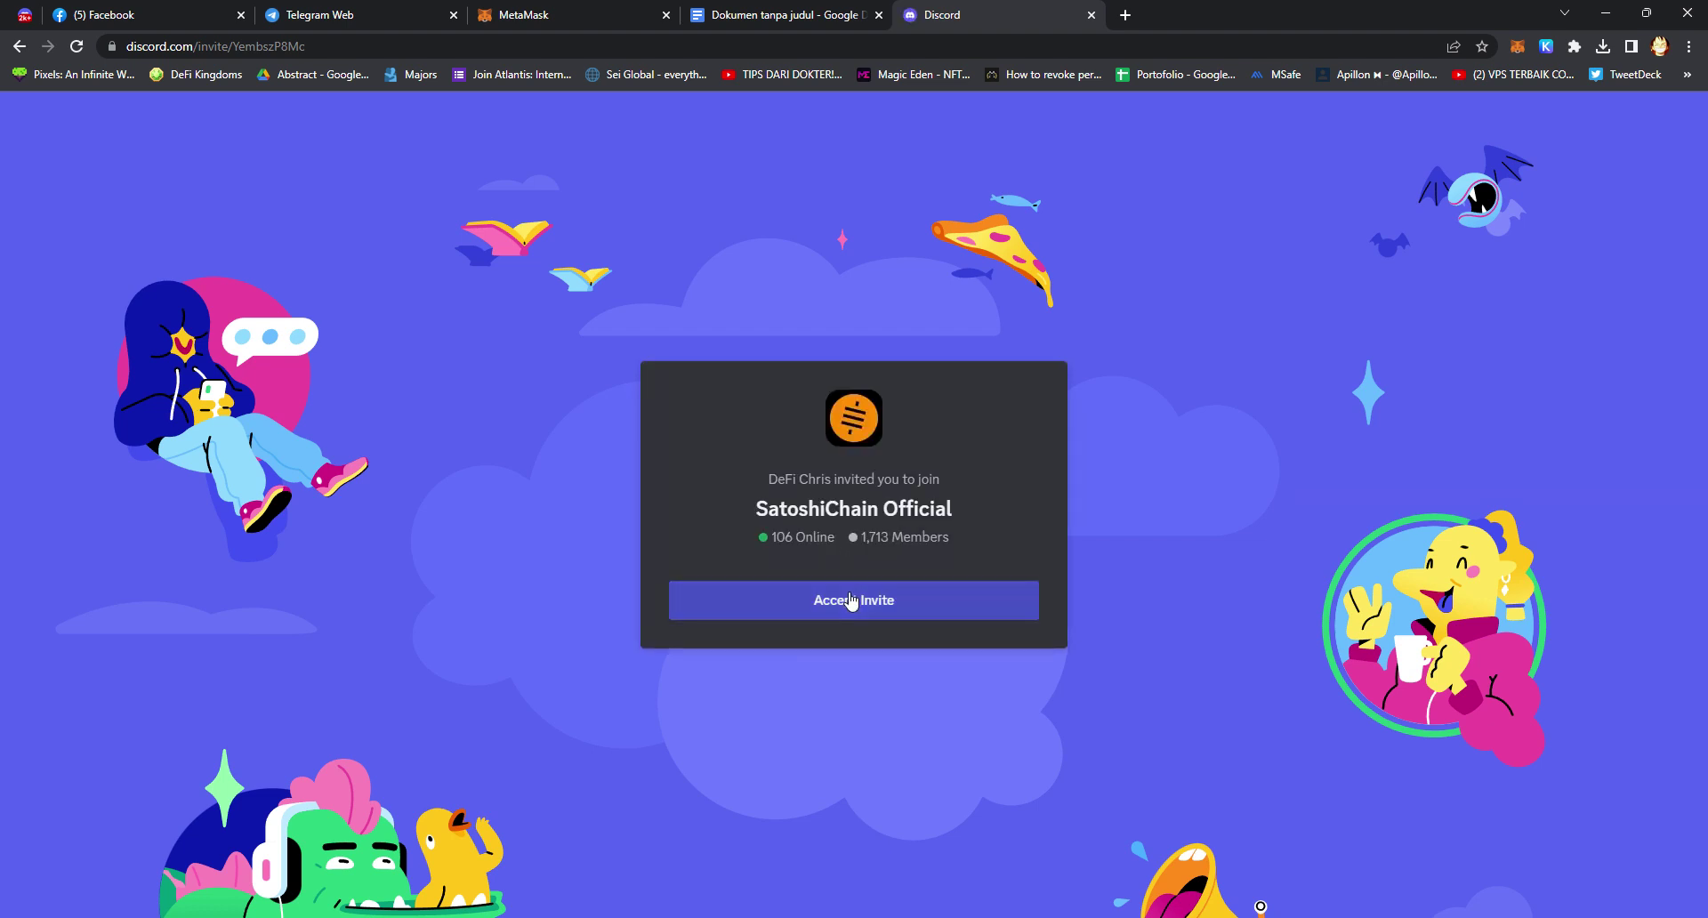
click(851, 602)
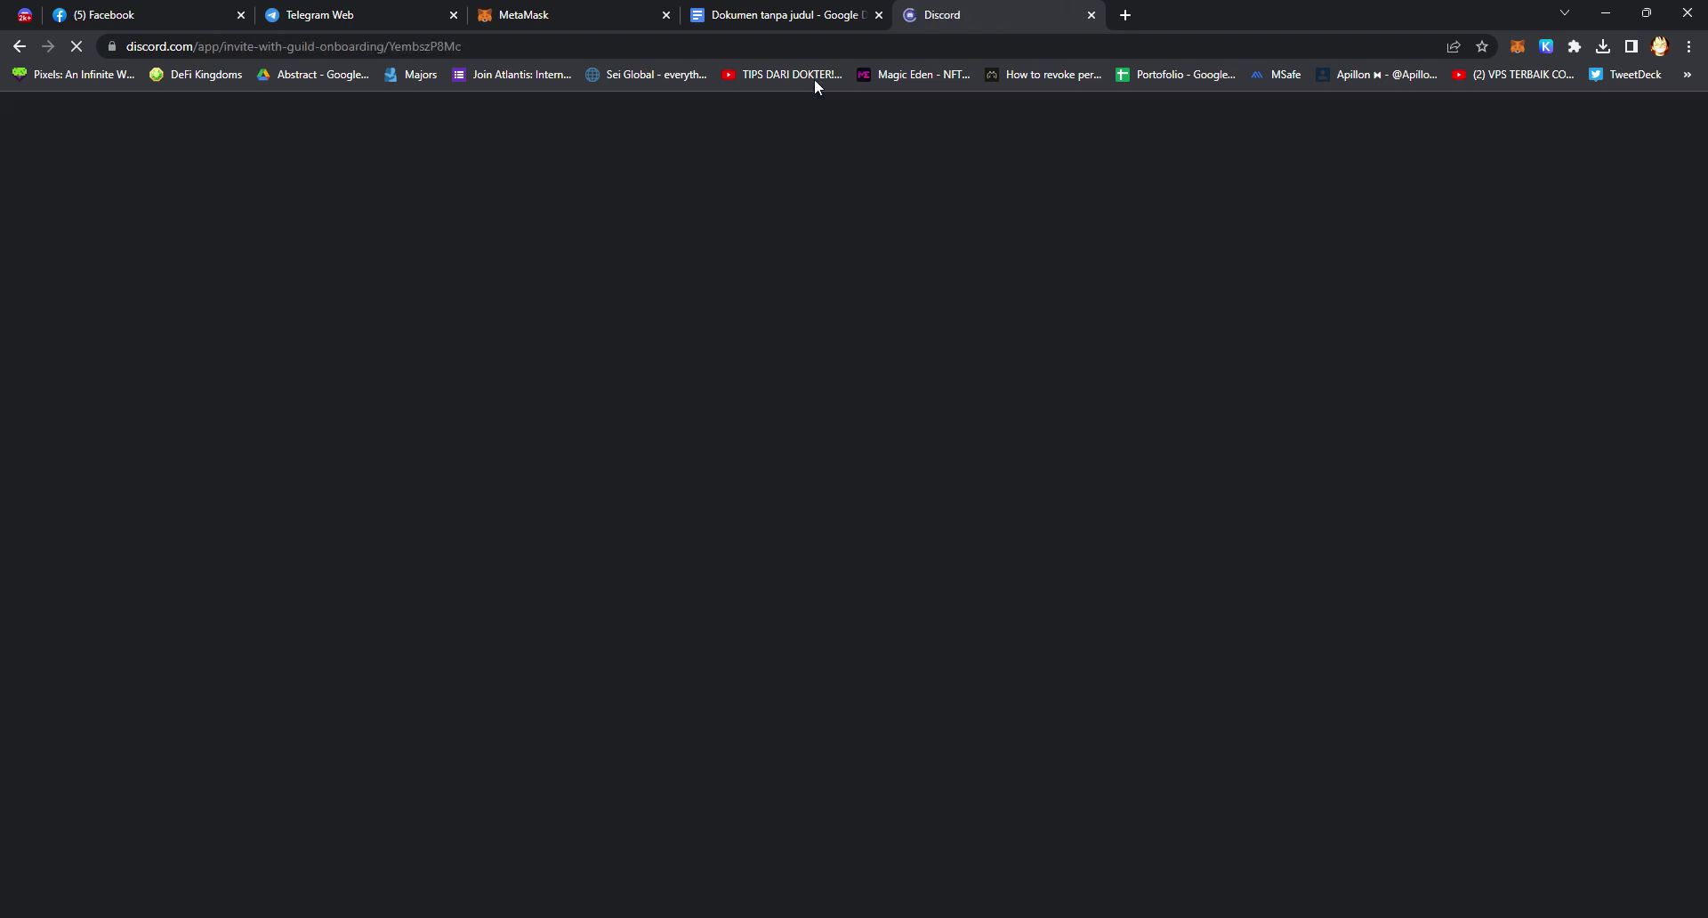
- Return to Discord and complete the verification in the SatoshiChain verify channel
click(806, 14)
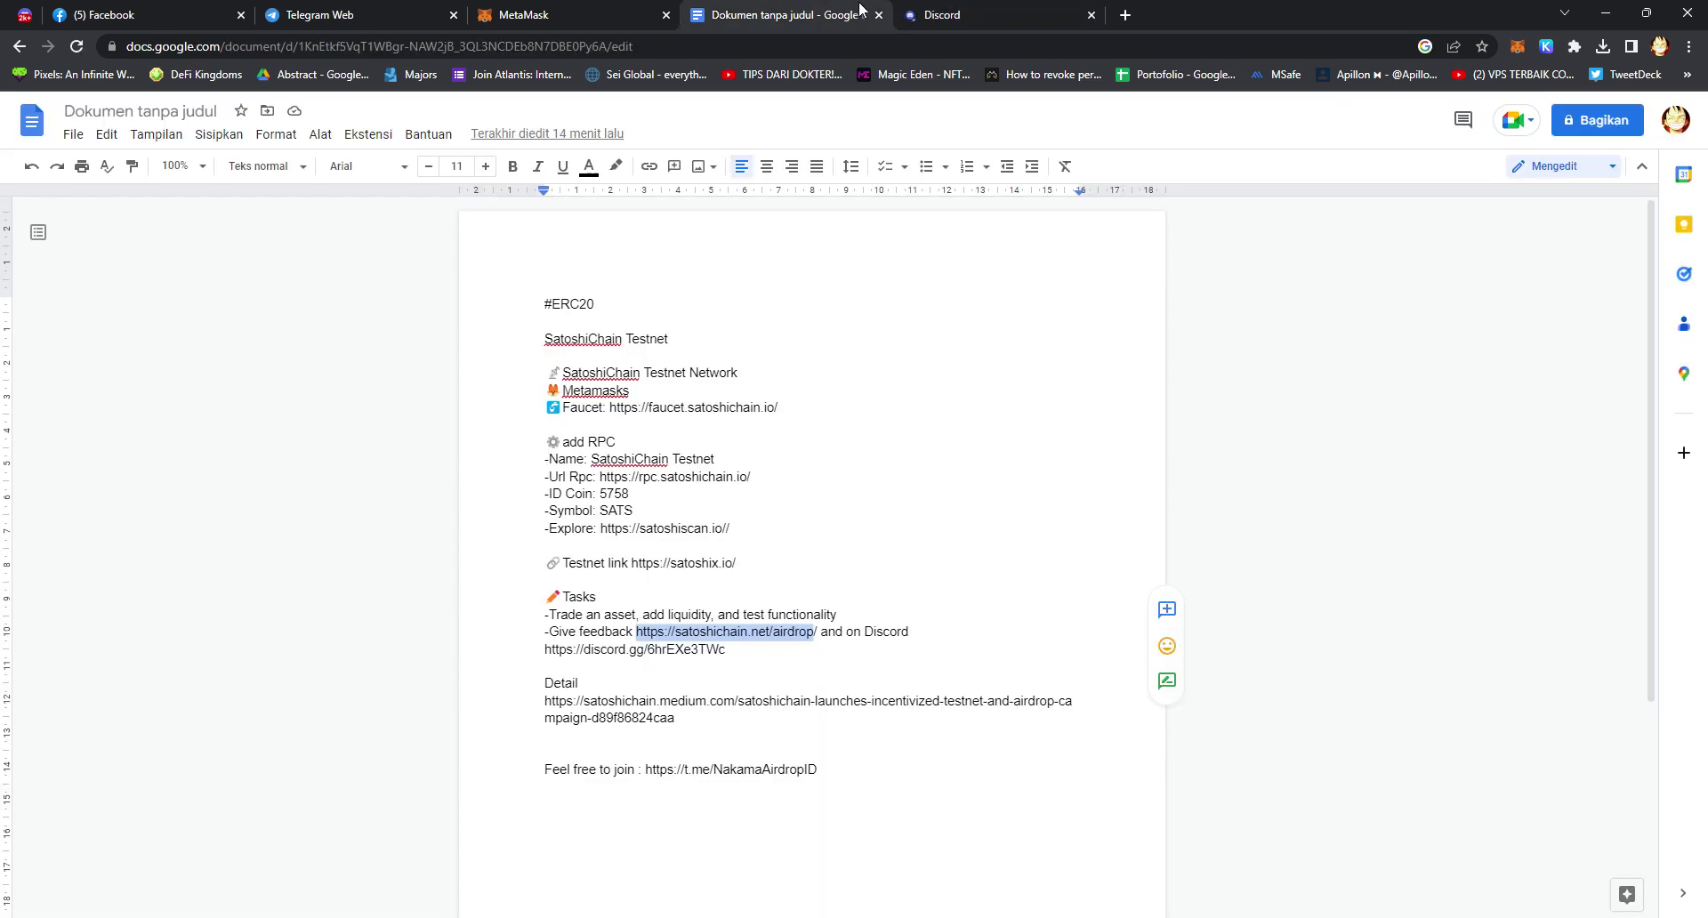
click(978, 10)
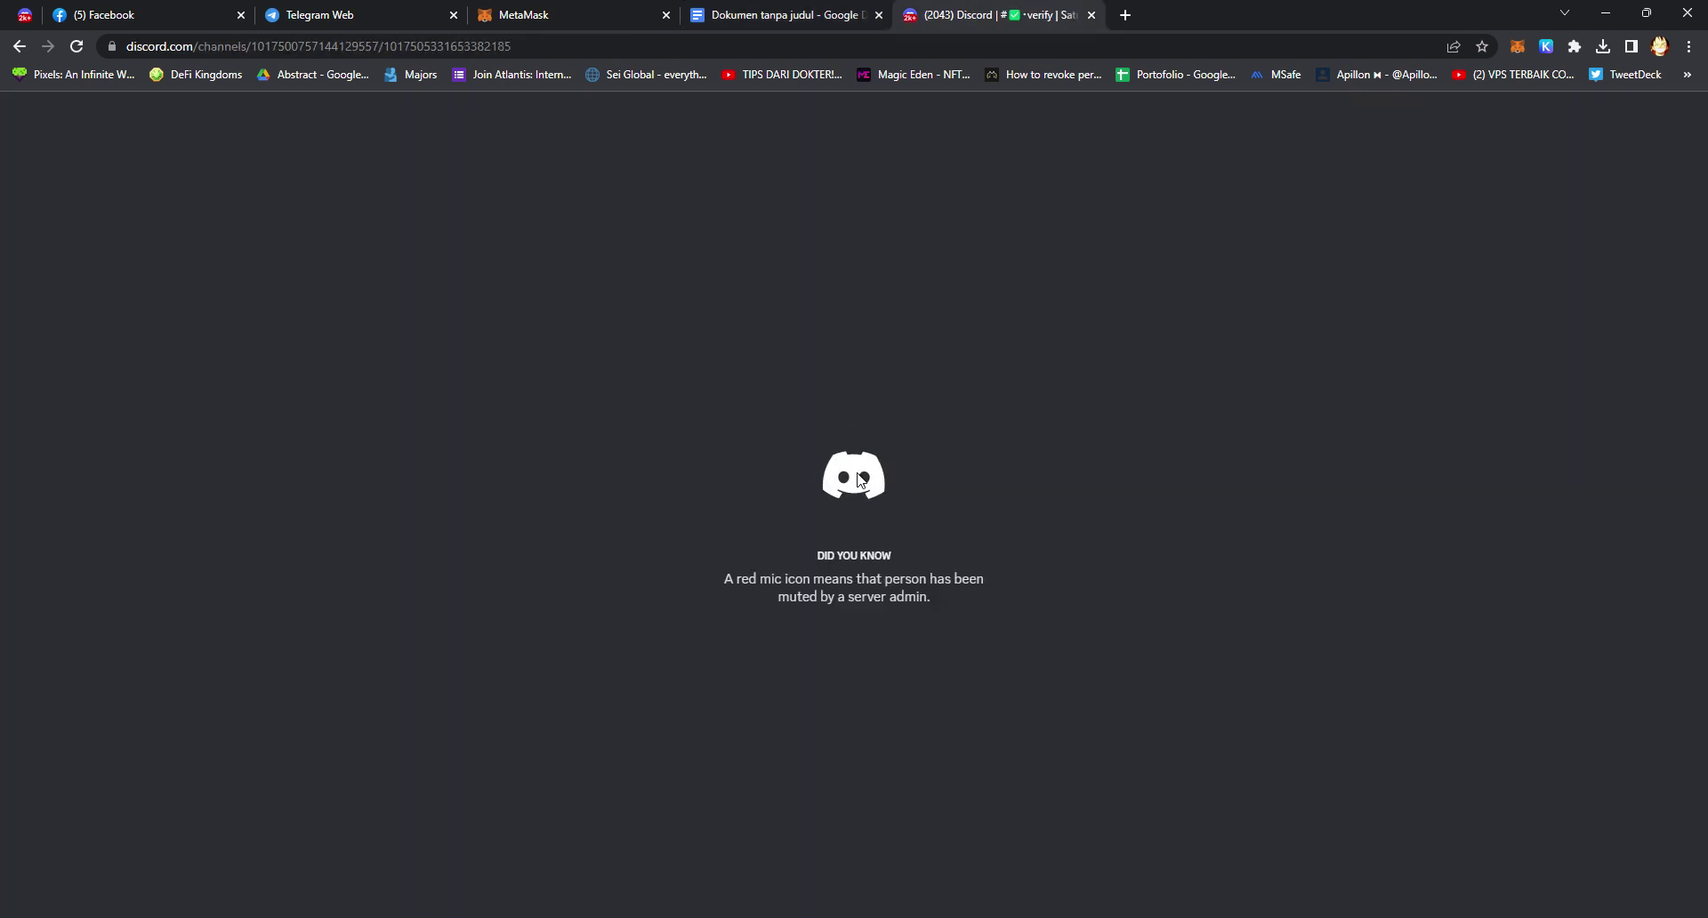
click(427, 814)
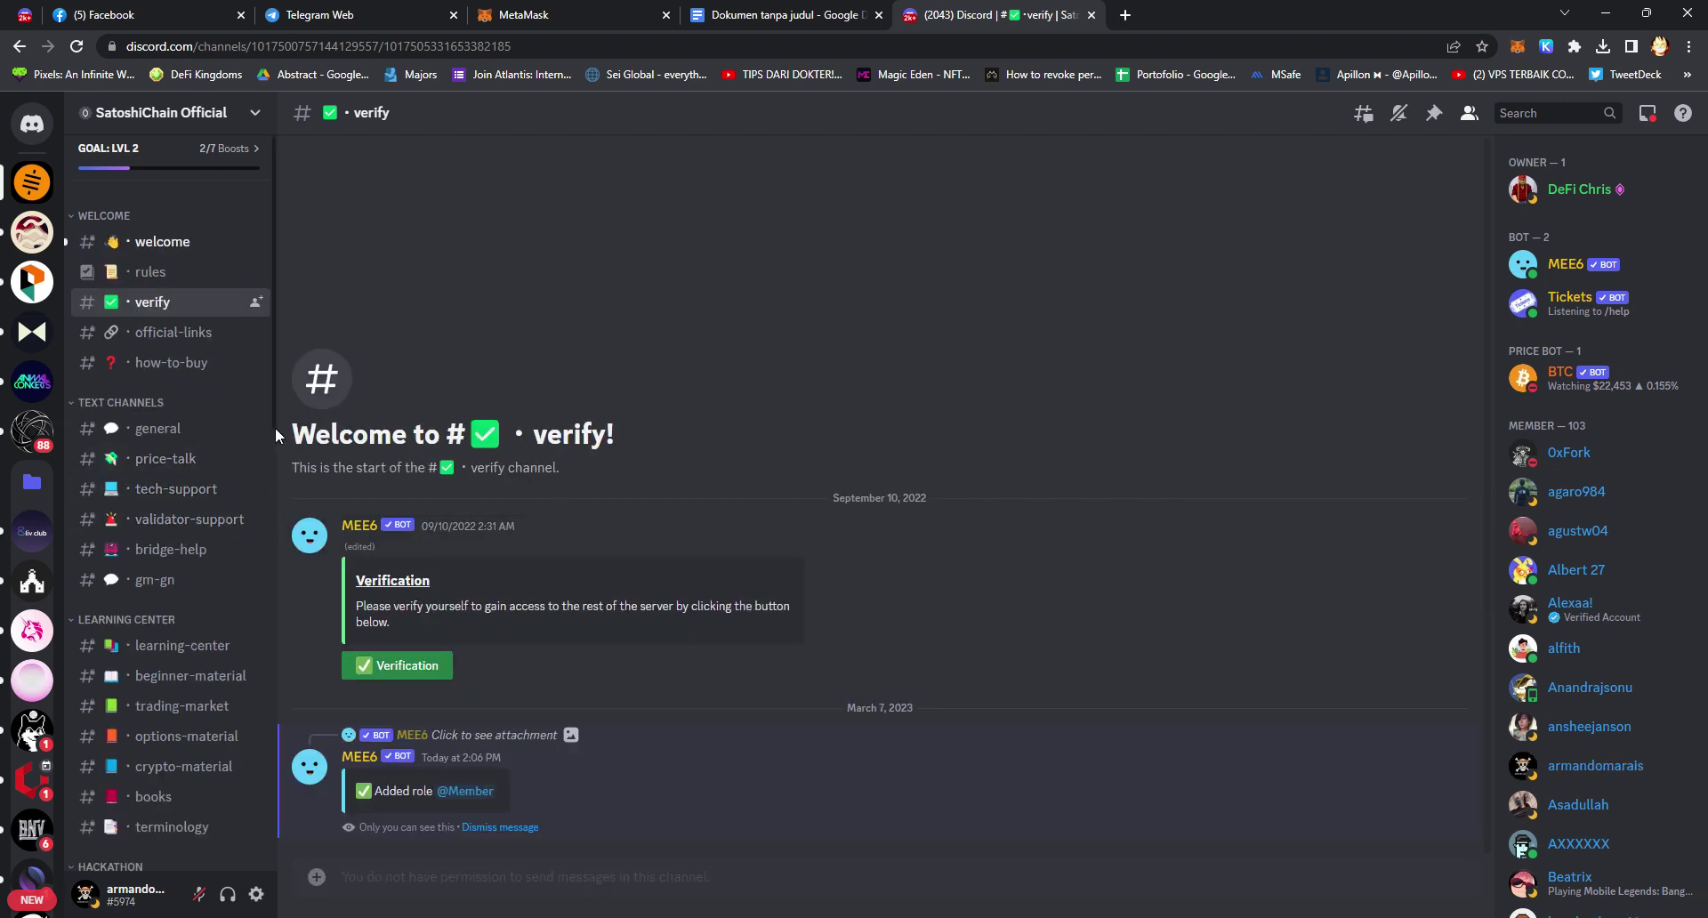
- Look through the server's channel list and read the messages in the tech-support channel
scroll(278, 420, down, 3)
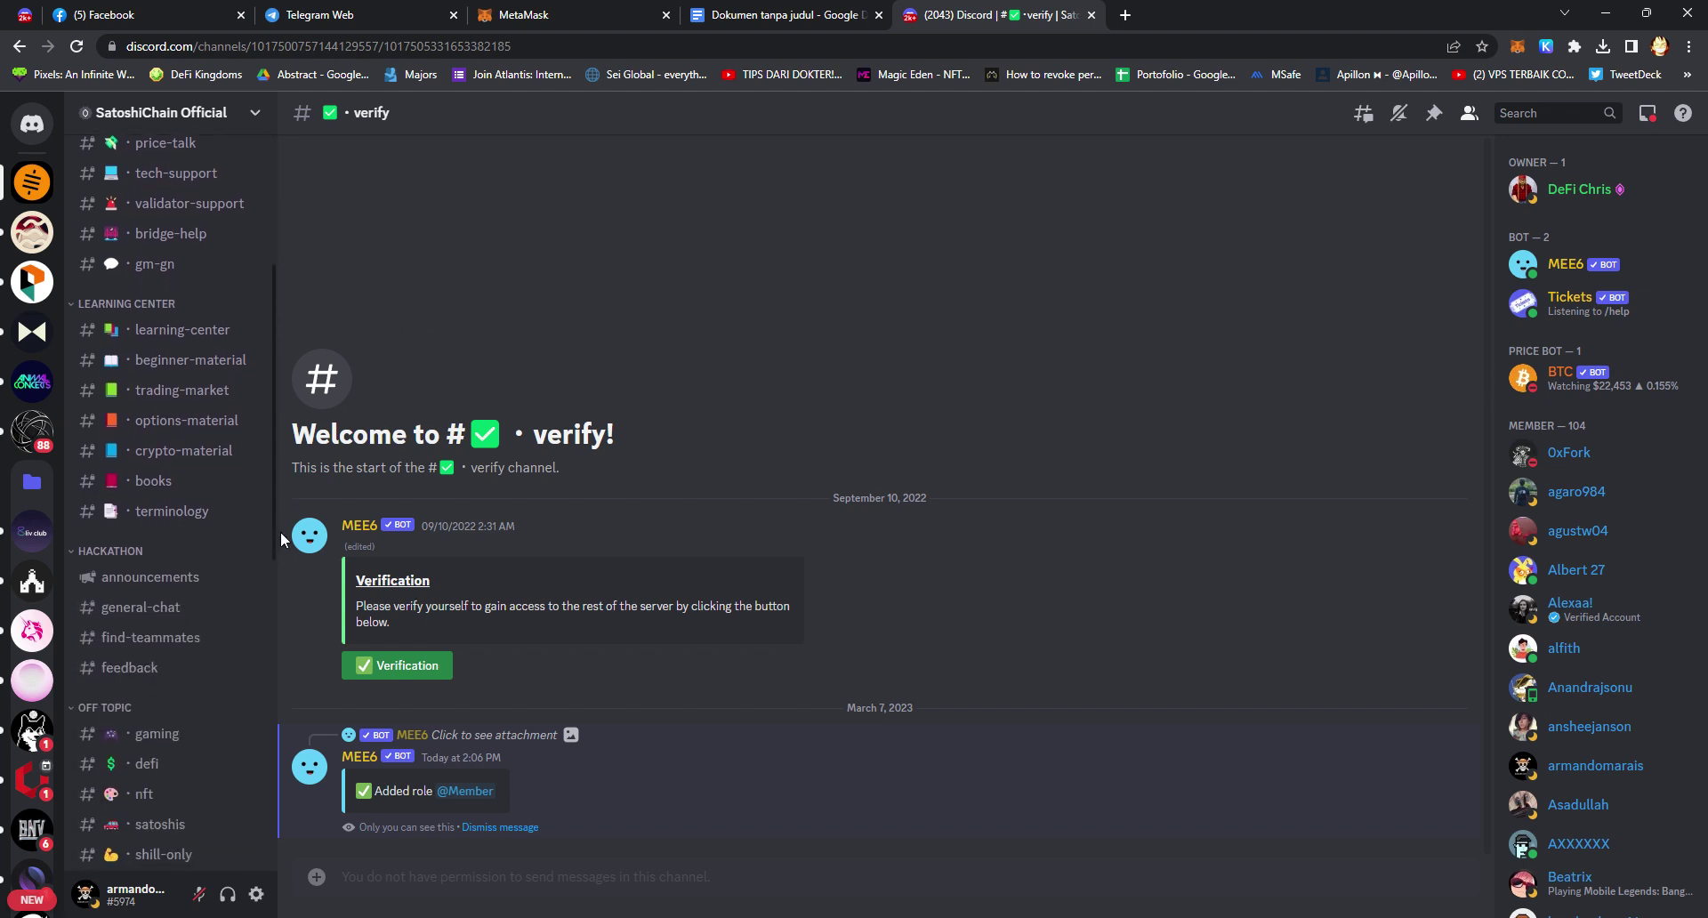
scroll(281, 534, down, 2)
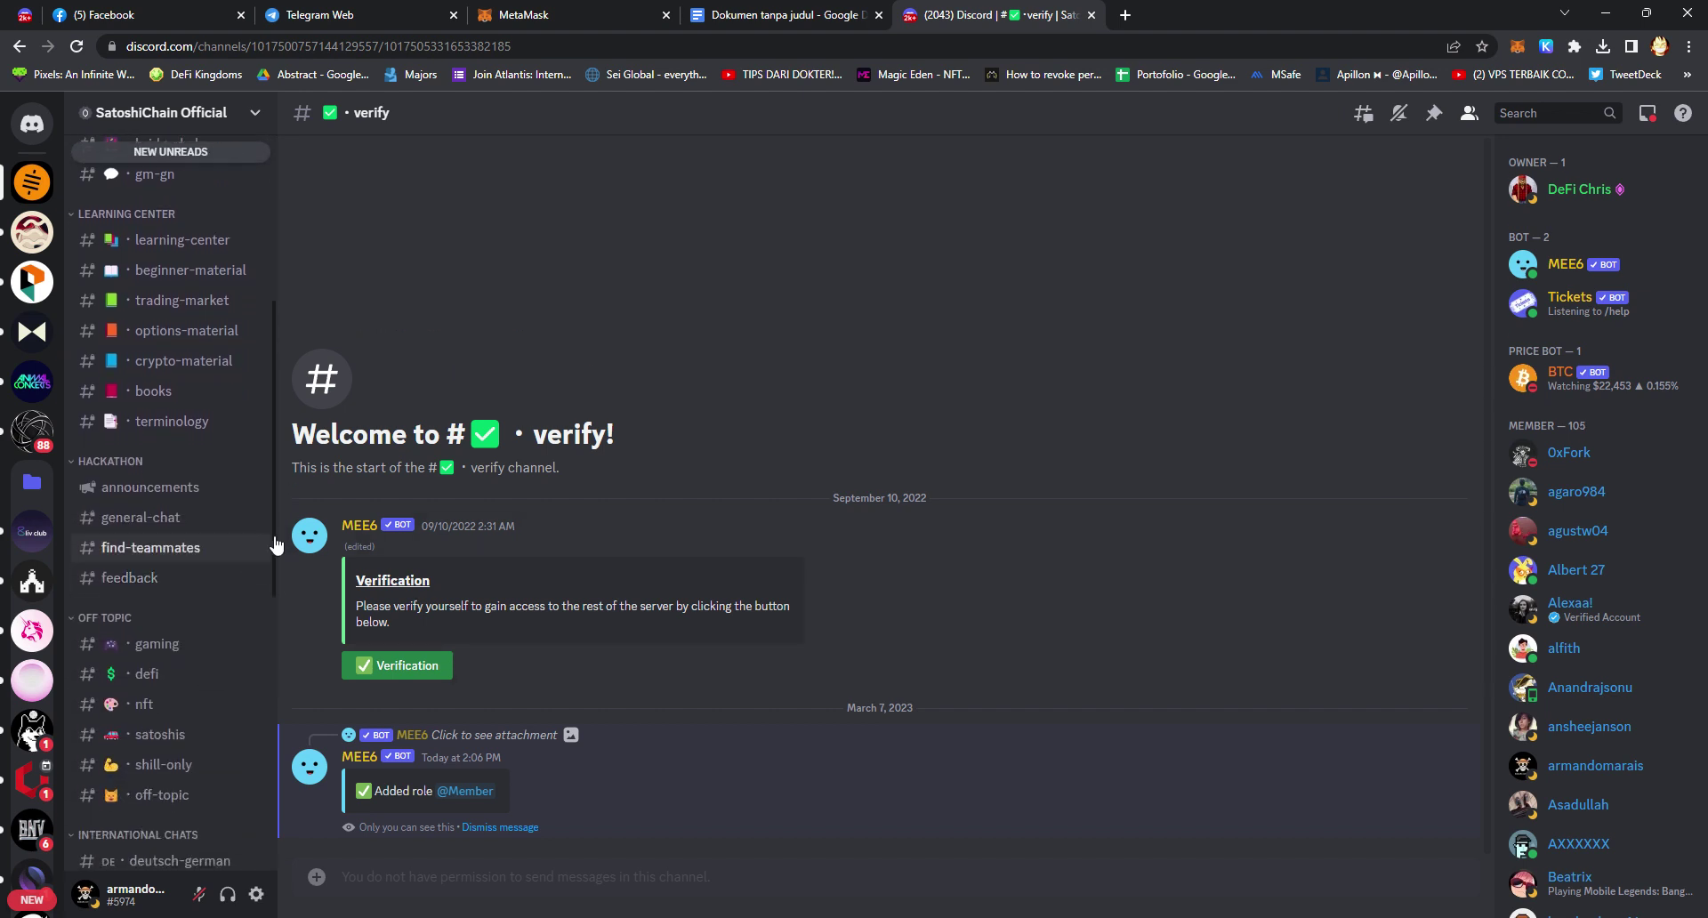
scroll(273, 527, down, 3)
scroll(275, 628, up, 5)
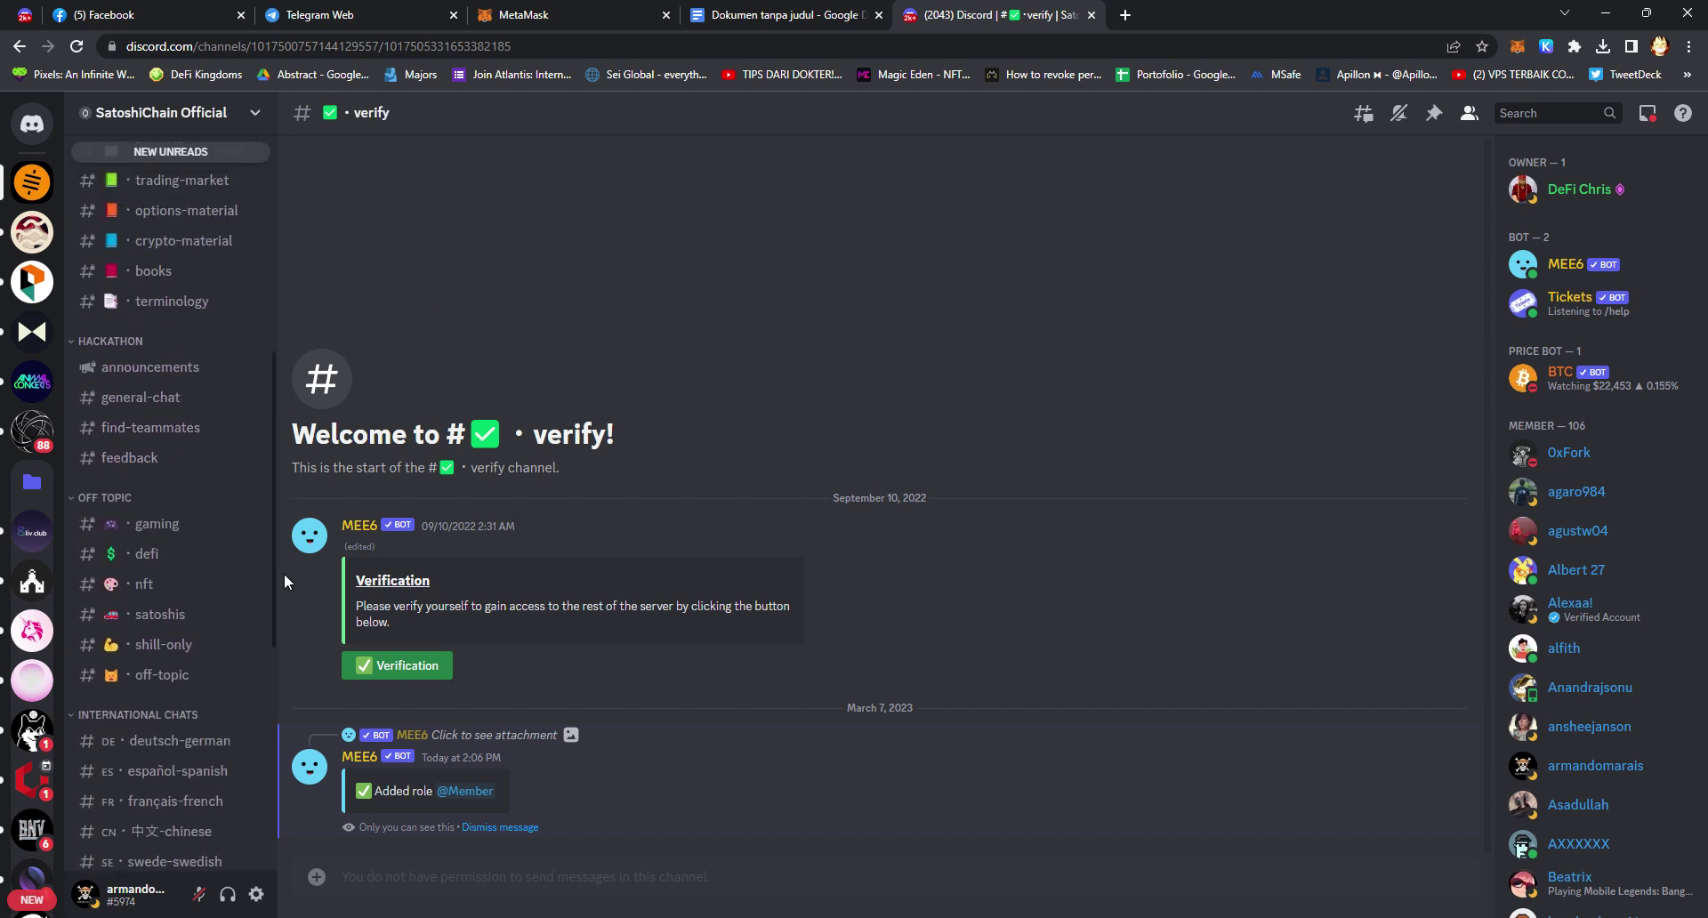
scroll(282, 445, up, 2)
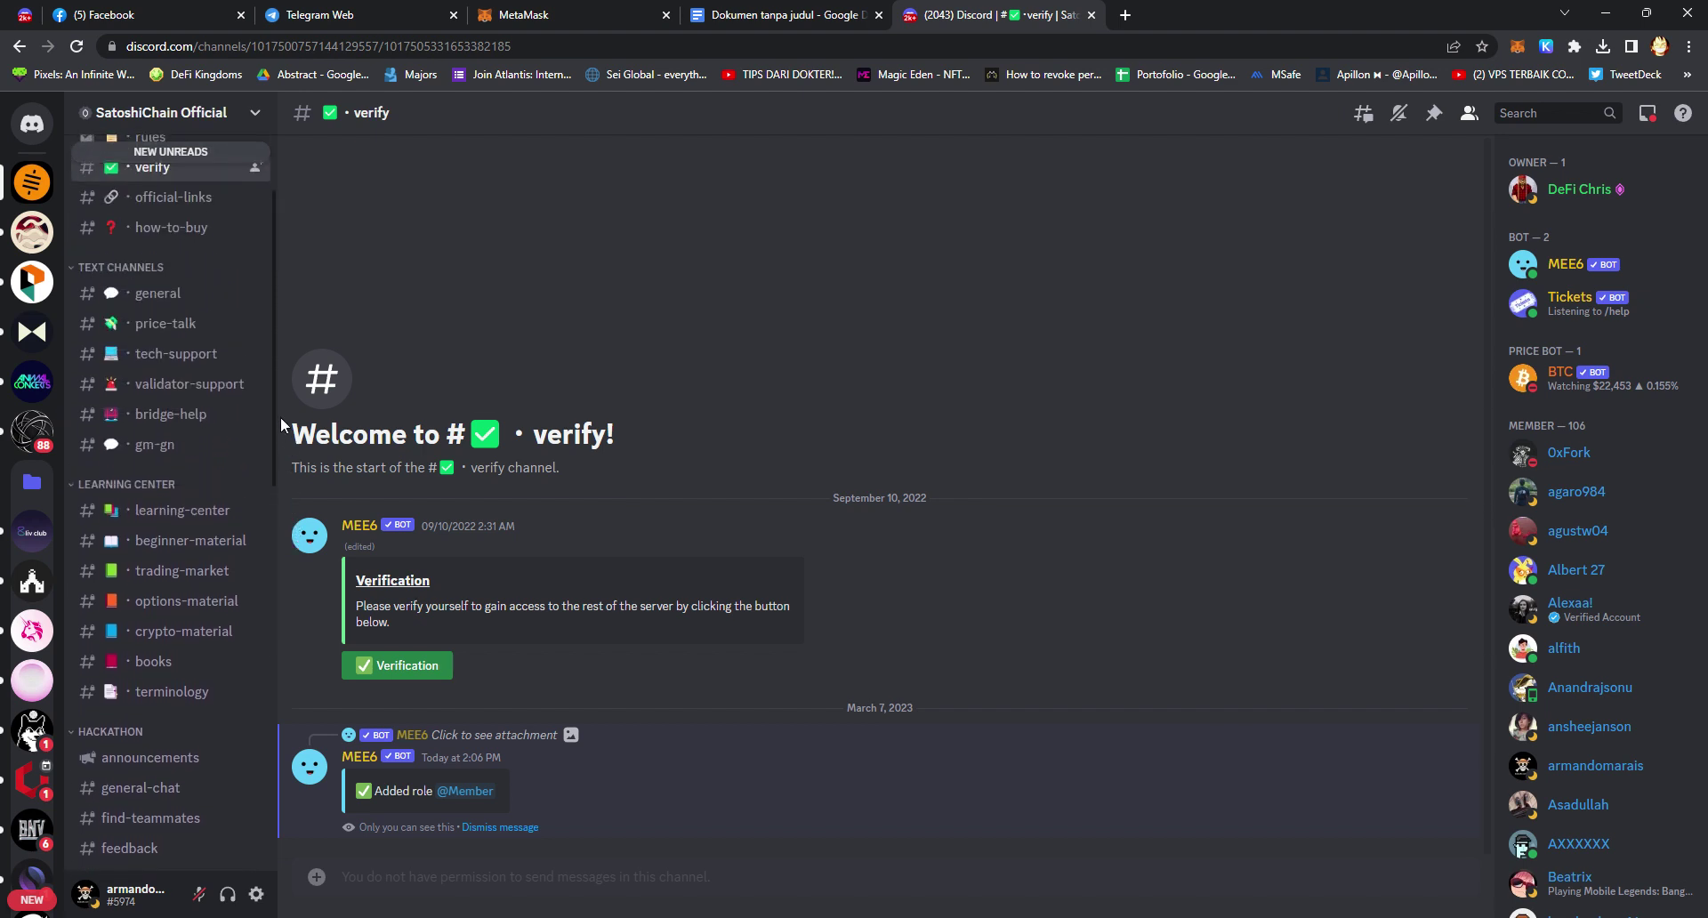
click(220, 371)
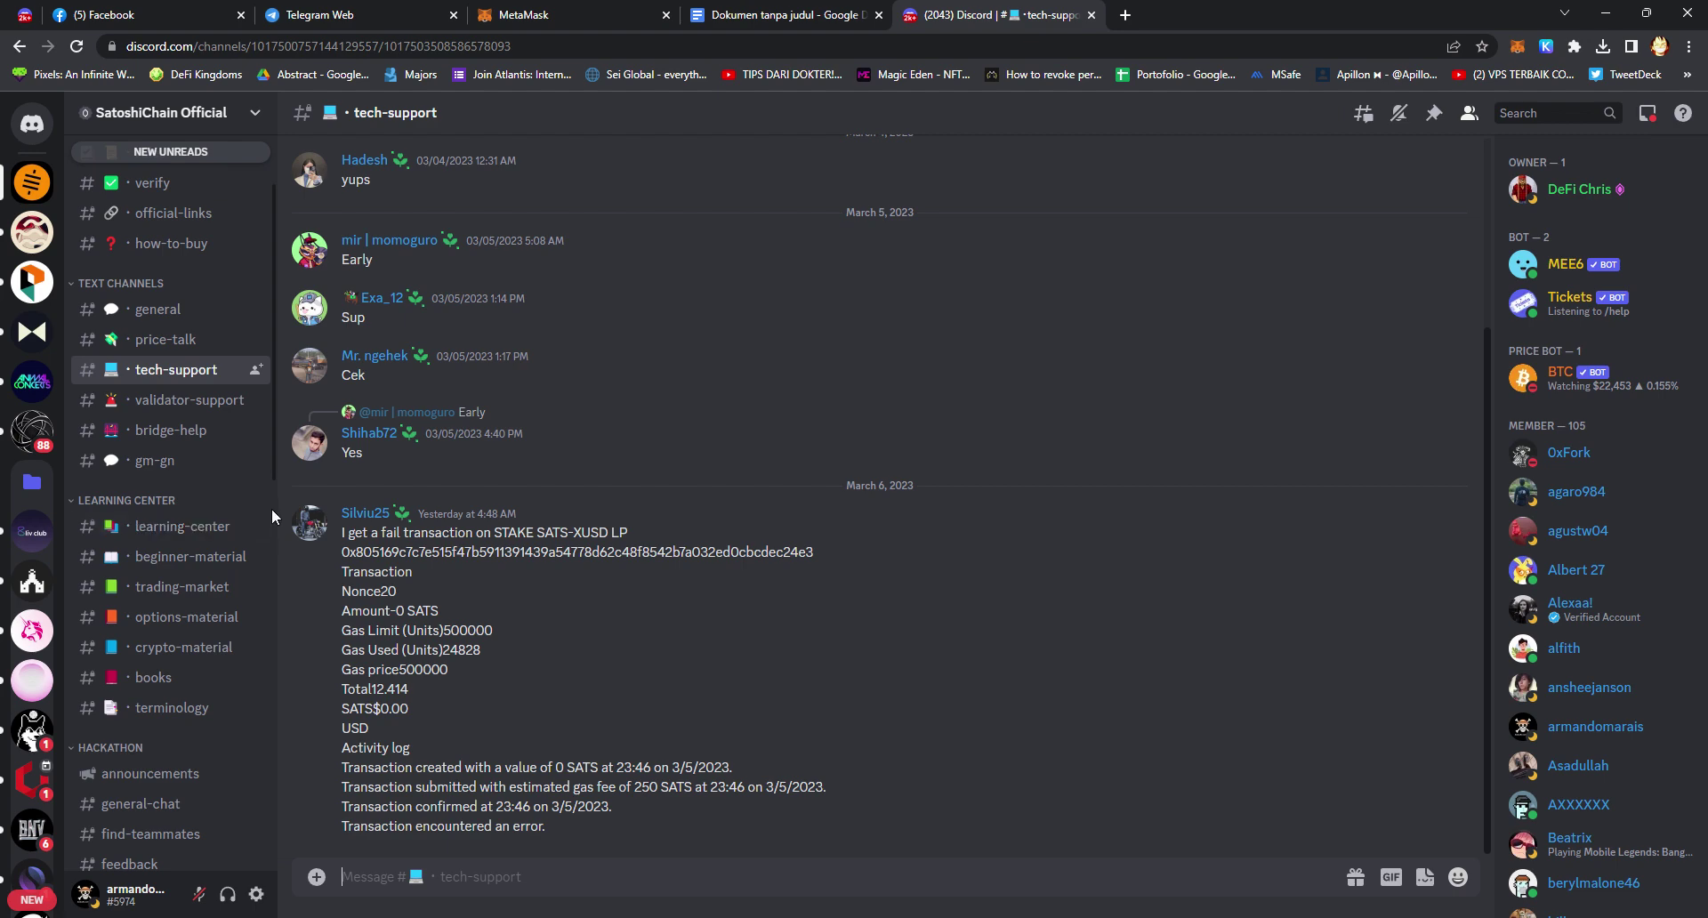
scroll(702, 608, up, 3)
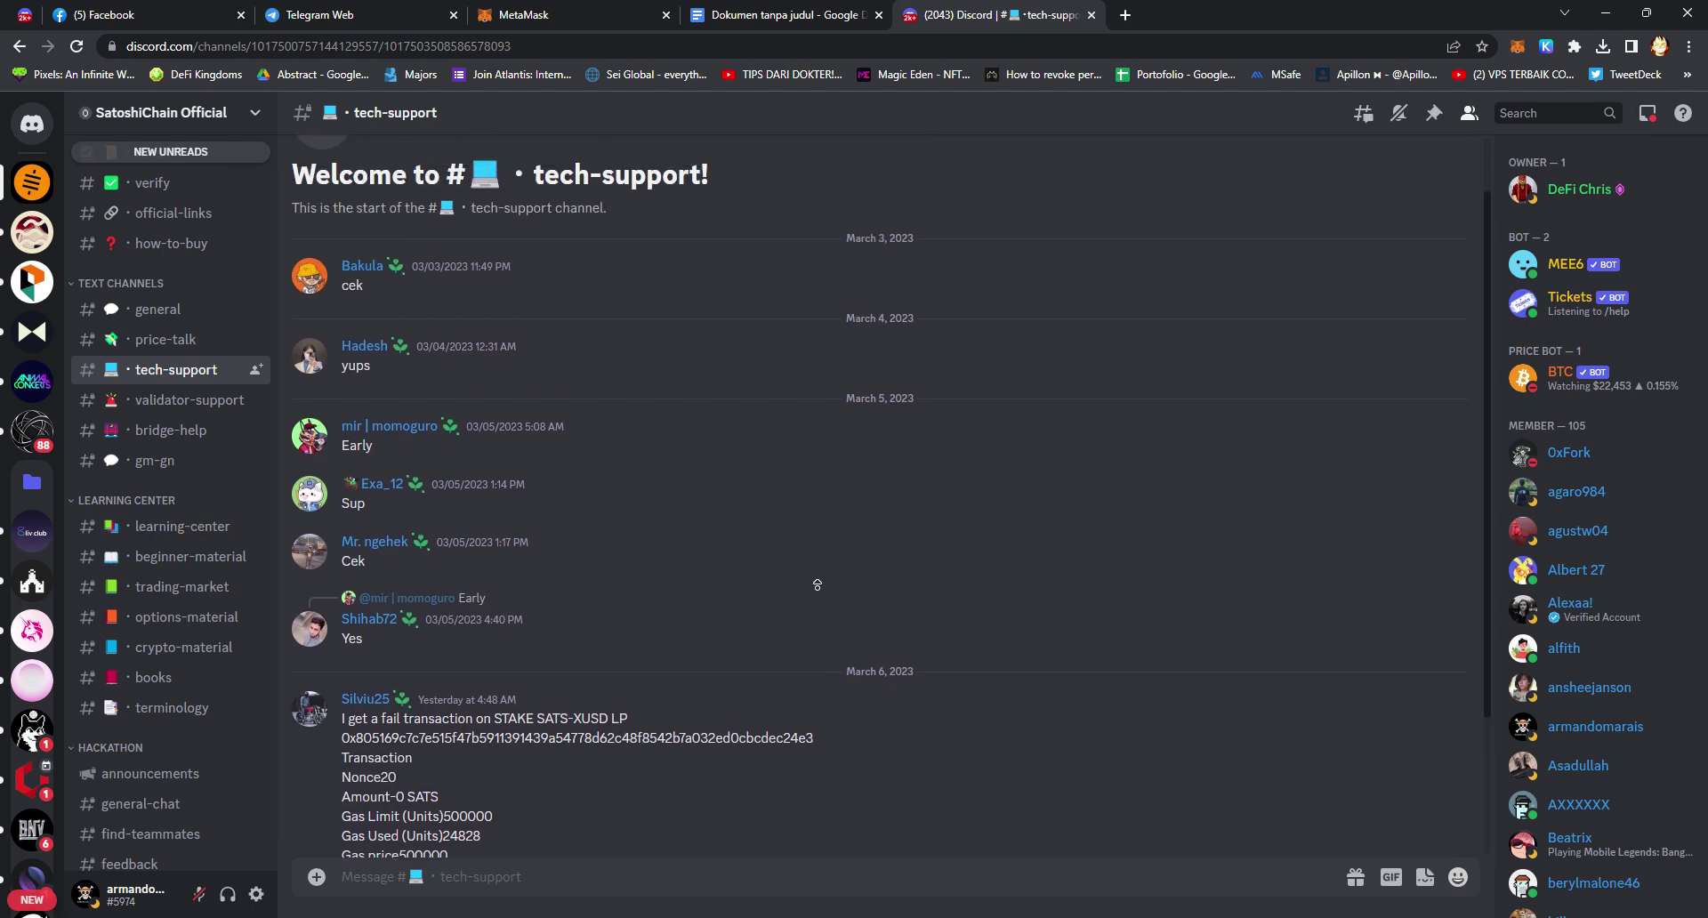
scroll(820, 643, down, 3)
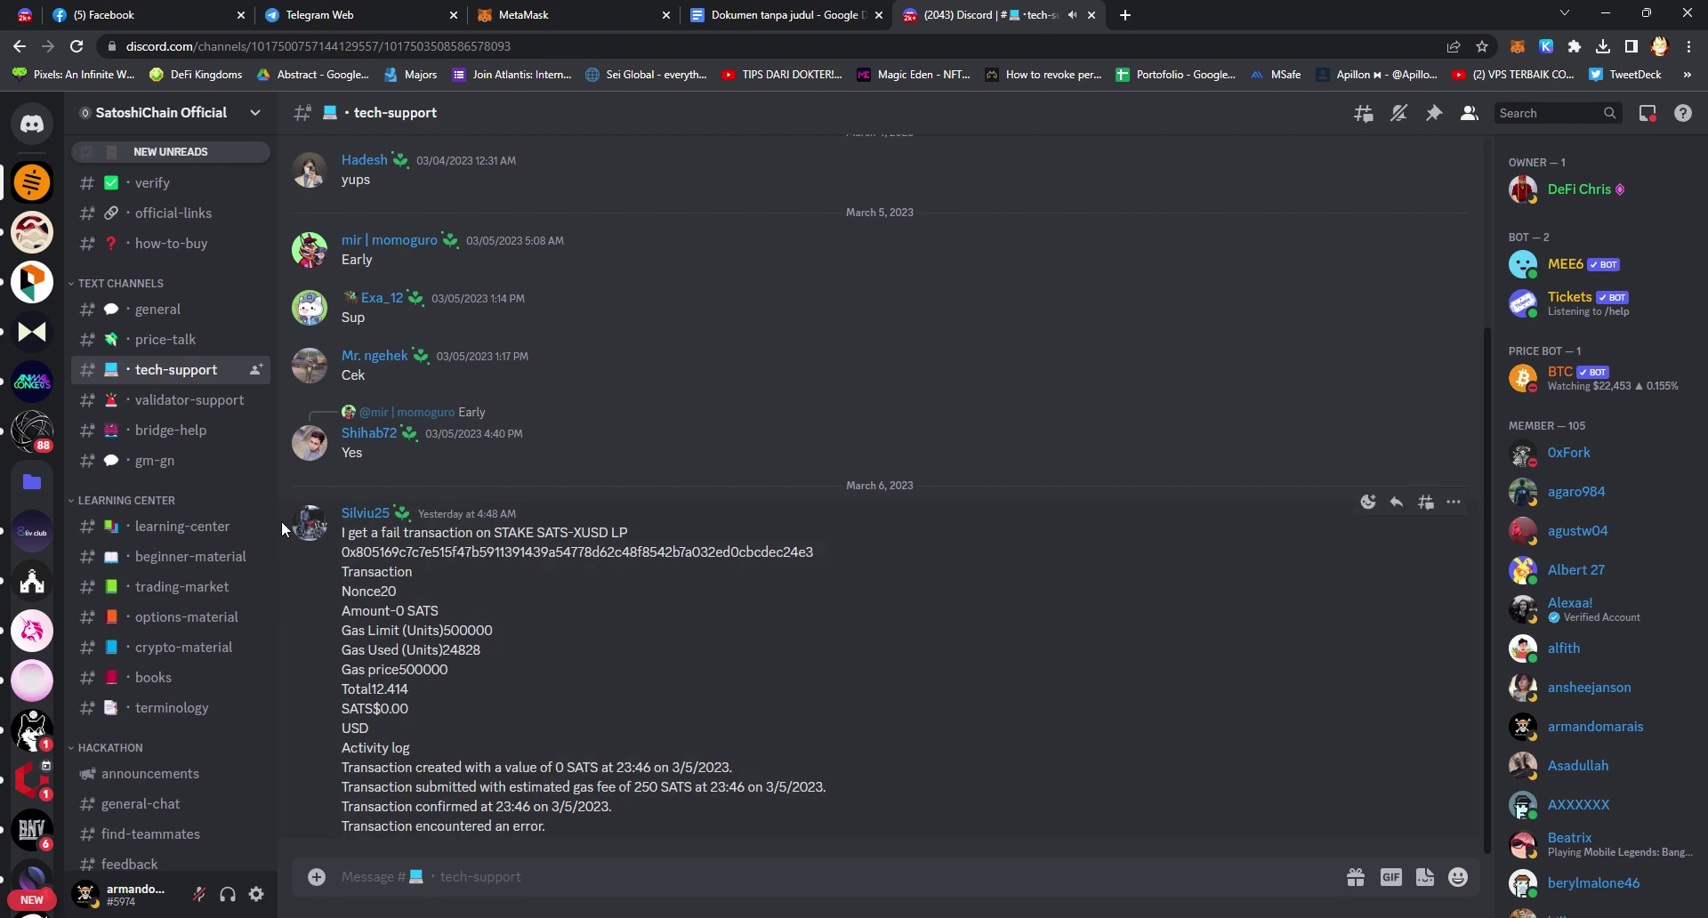
- Open the Hackathon feedback channel and examine how other members write their feedback posts
scroll(276, 488, down, 1)
scroll(276, 488, down, 3)
click(227, 580)
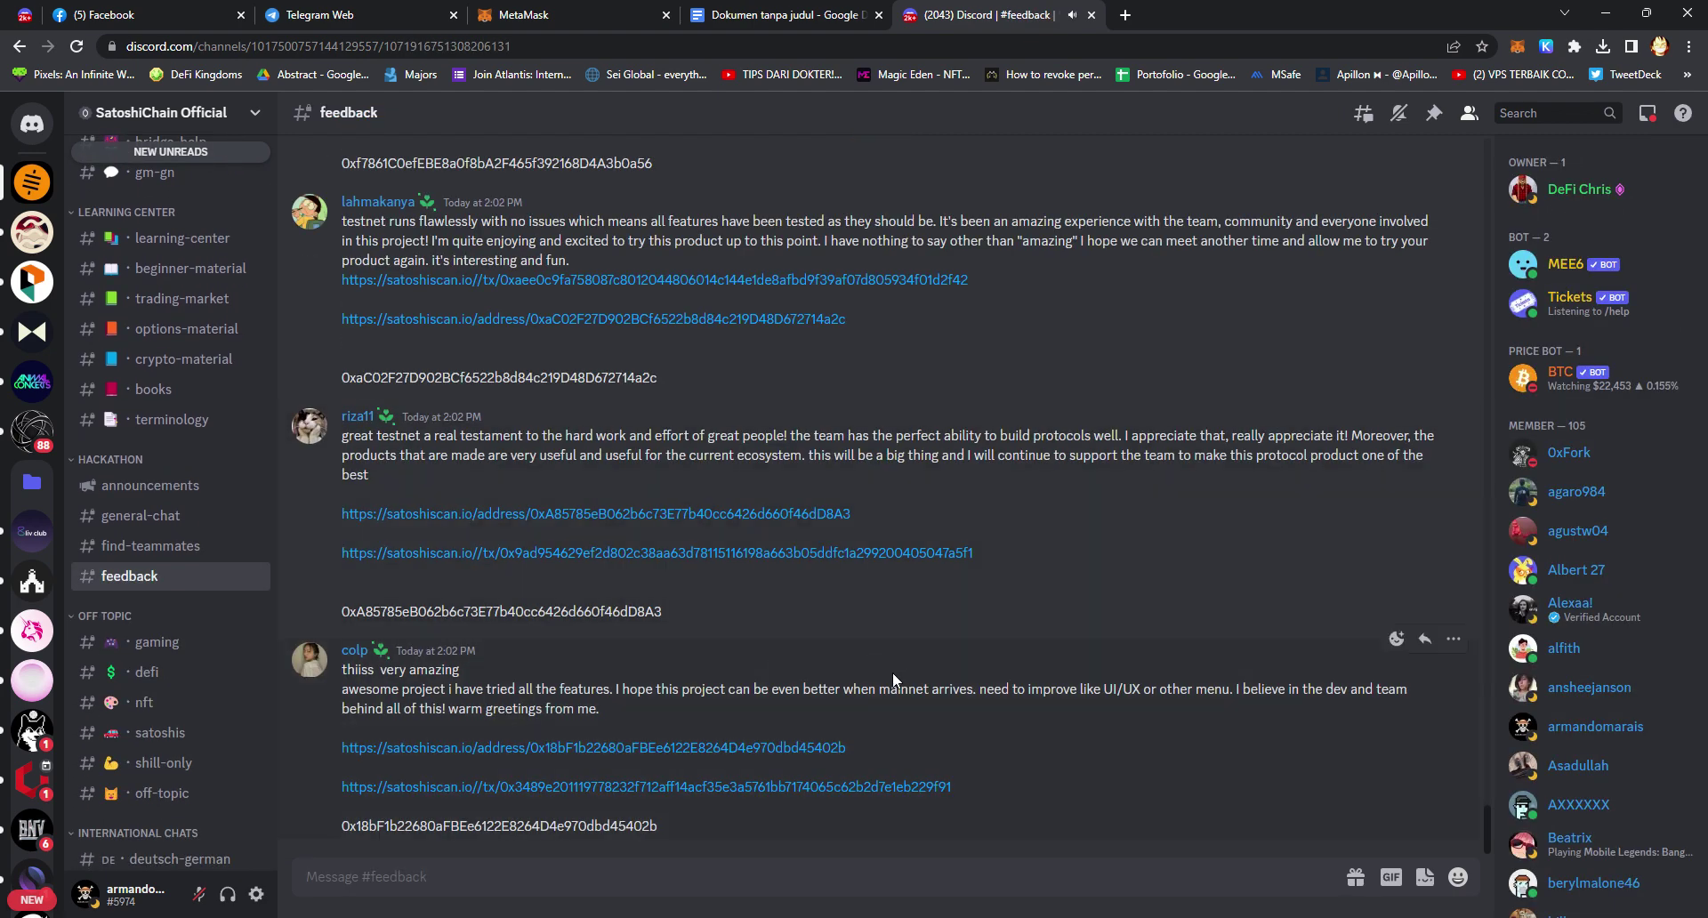
scroll(1068, 694, up, 10)
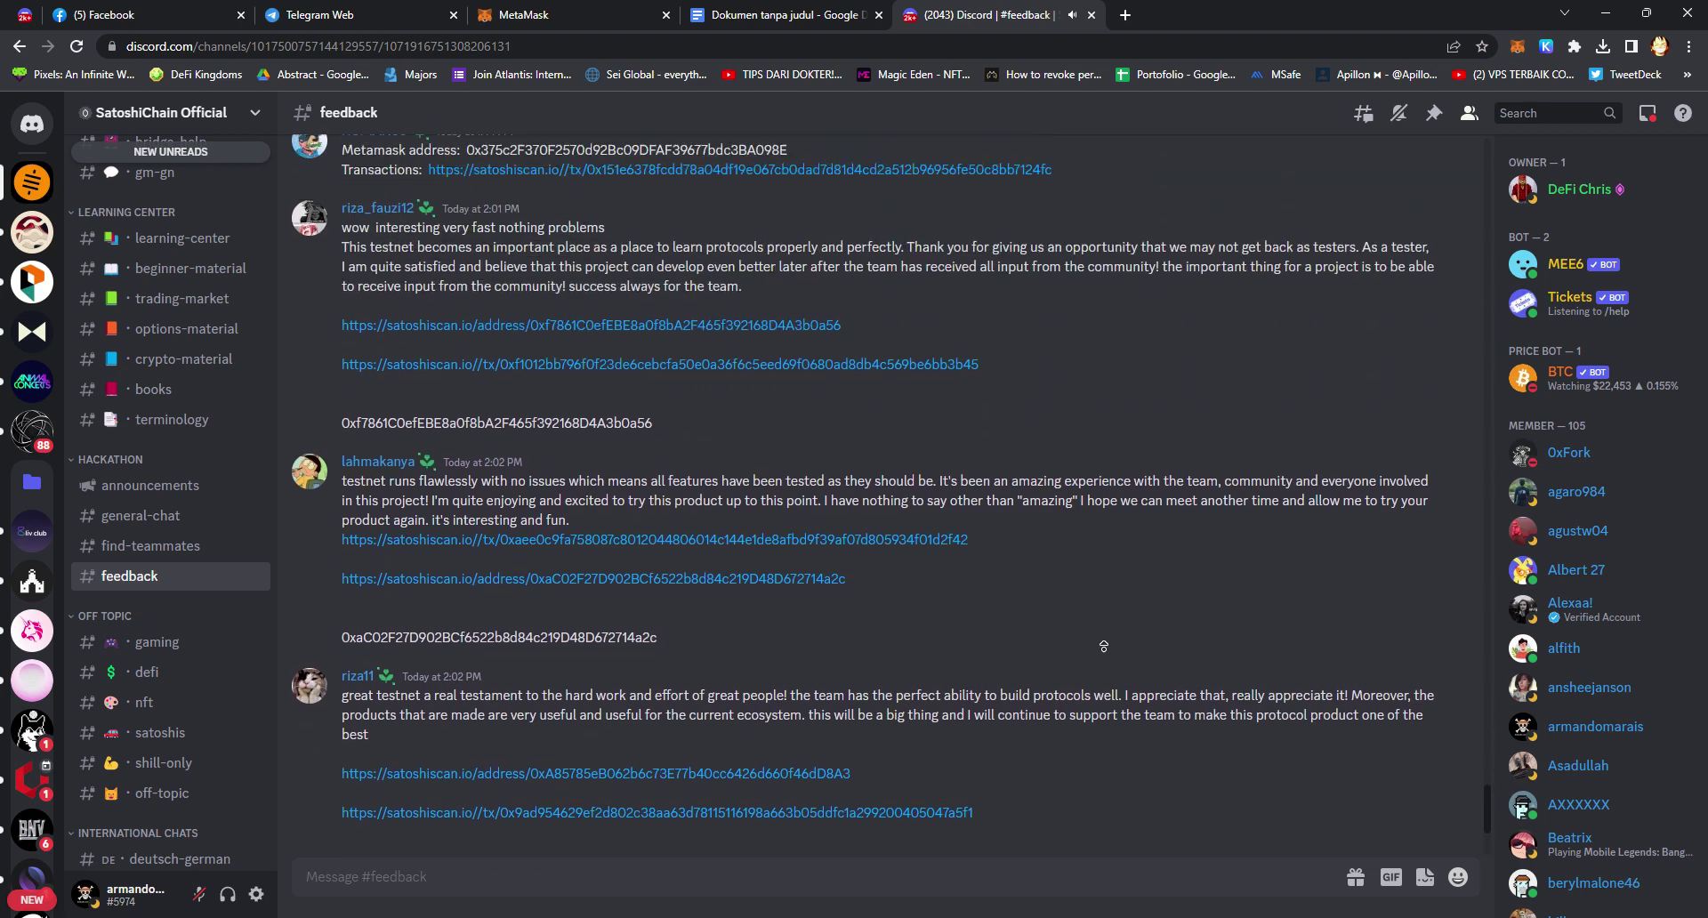
scroll(1081, 611, down, 10)
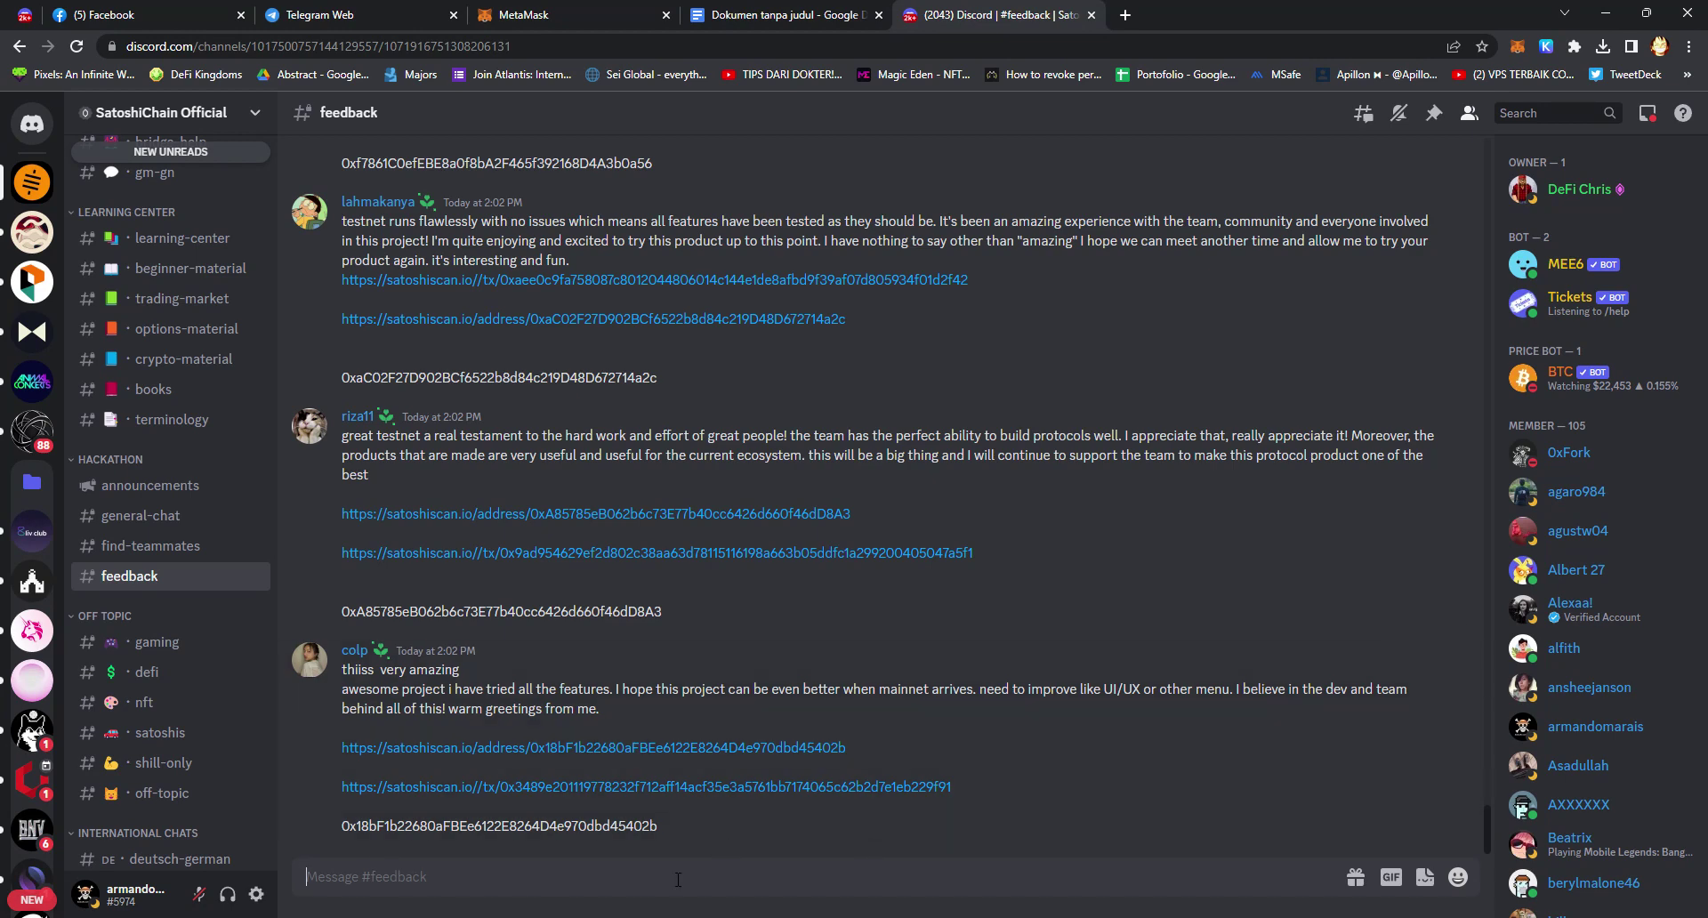
- Start a feedback message with "just tryin all features, here is my feedback :" and the point "- UI so smooth"
text(just tryin all features, here is my )
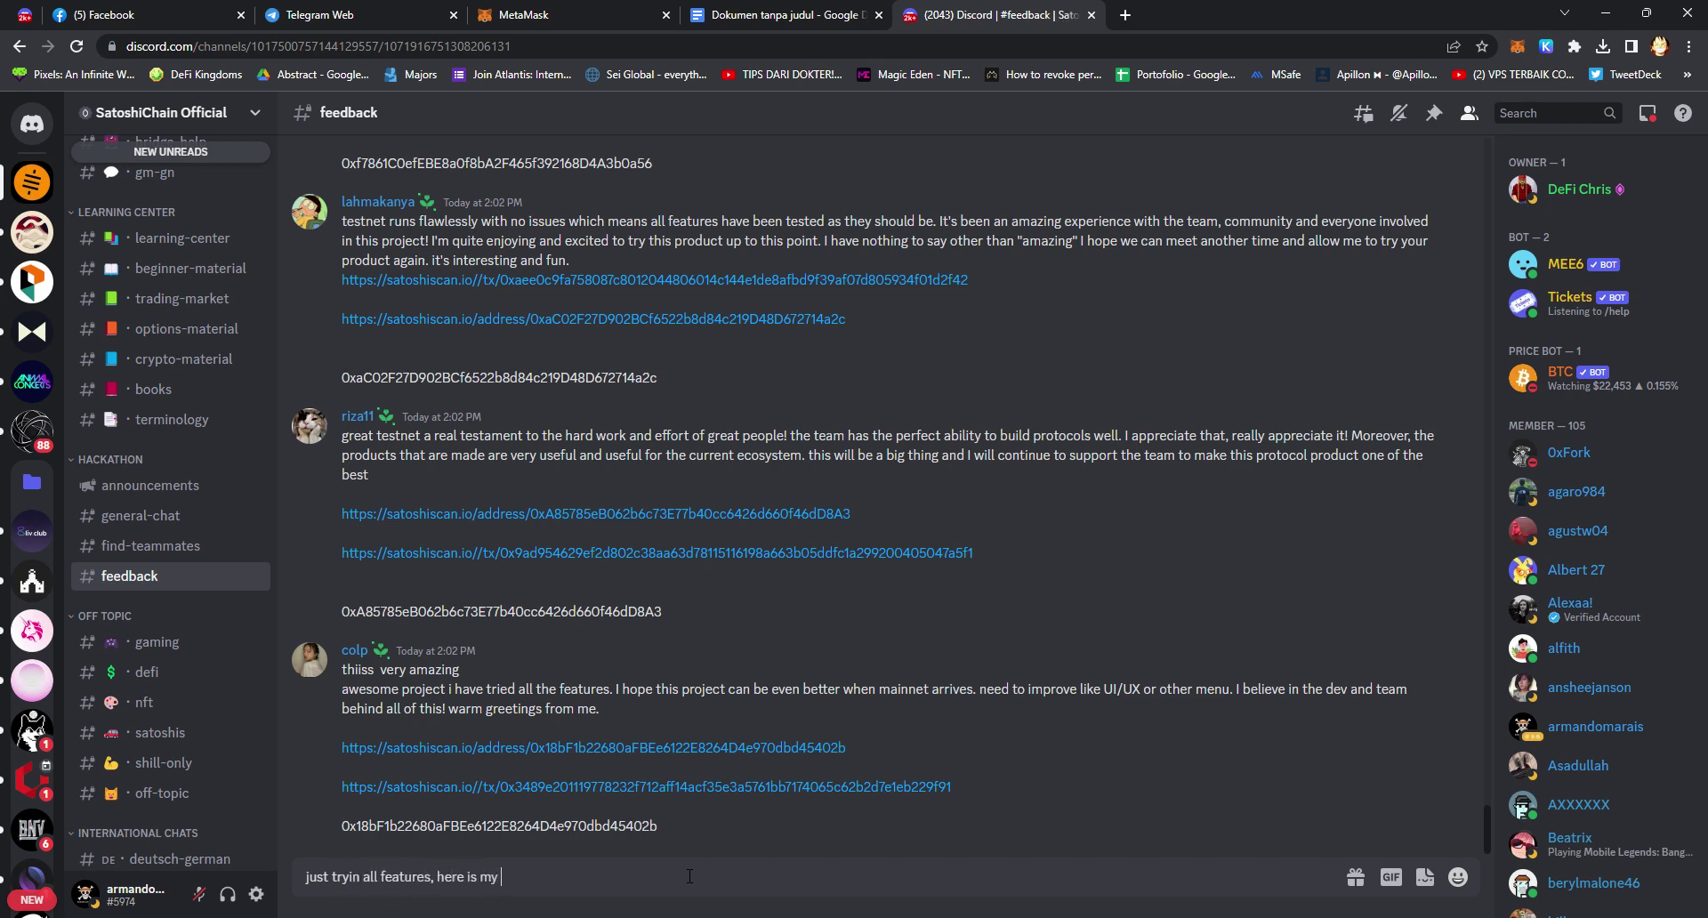
text(feedback :)
key(shift+Return)
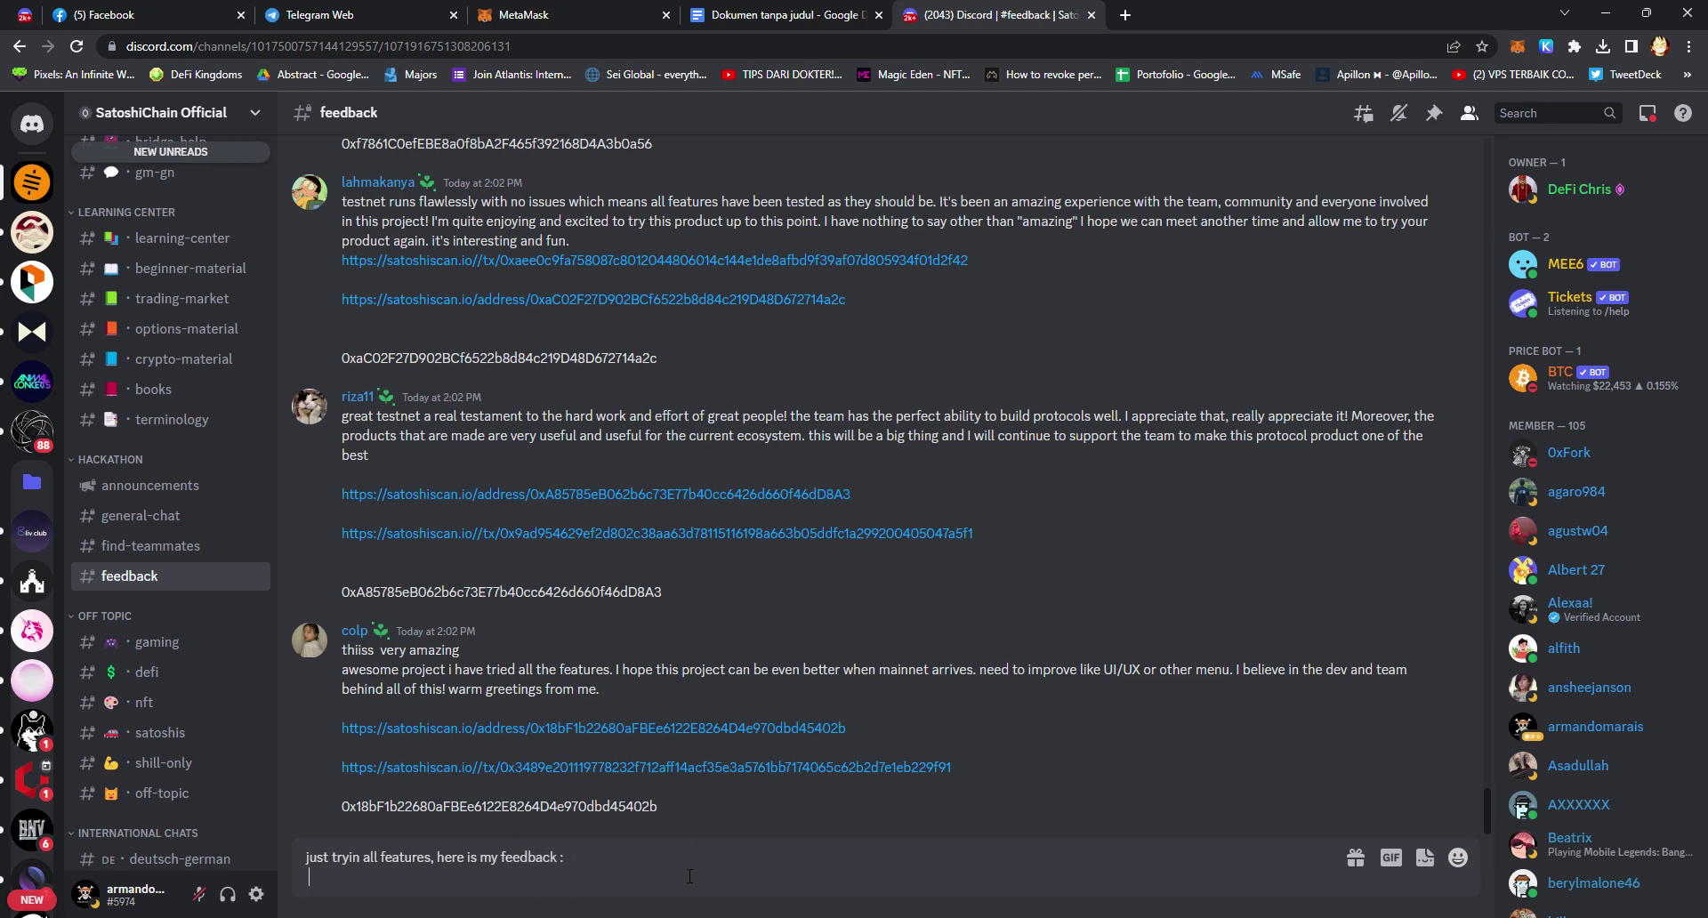
text(- UI so smooth)
key(shift+Return)
- Add the point "- Transaction pretty fast" to the feedback draft and start another line
text(-)
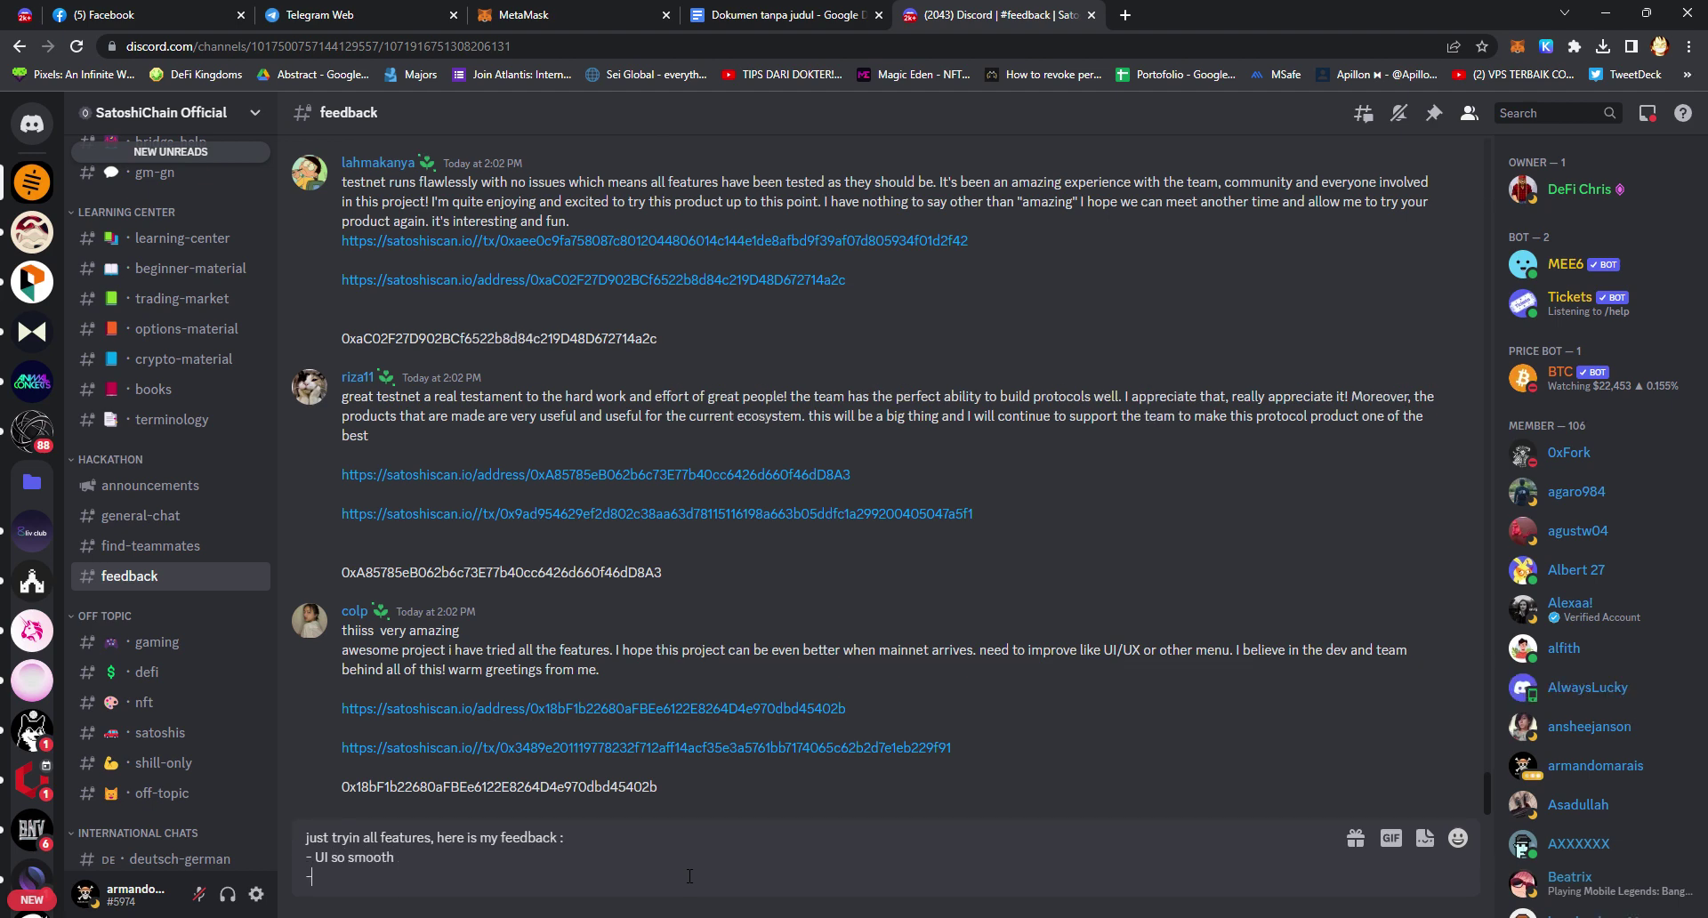
text( Transaction pretty fat)
key(BackSpace)
text(st)
key(shift+Return)
- Add the point "- But, im found bugs. when tryin to stake STX on the 'Pools' tab, always showing message i don't have 'STX Balance'."
text(- But, im found bugs)
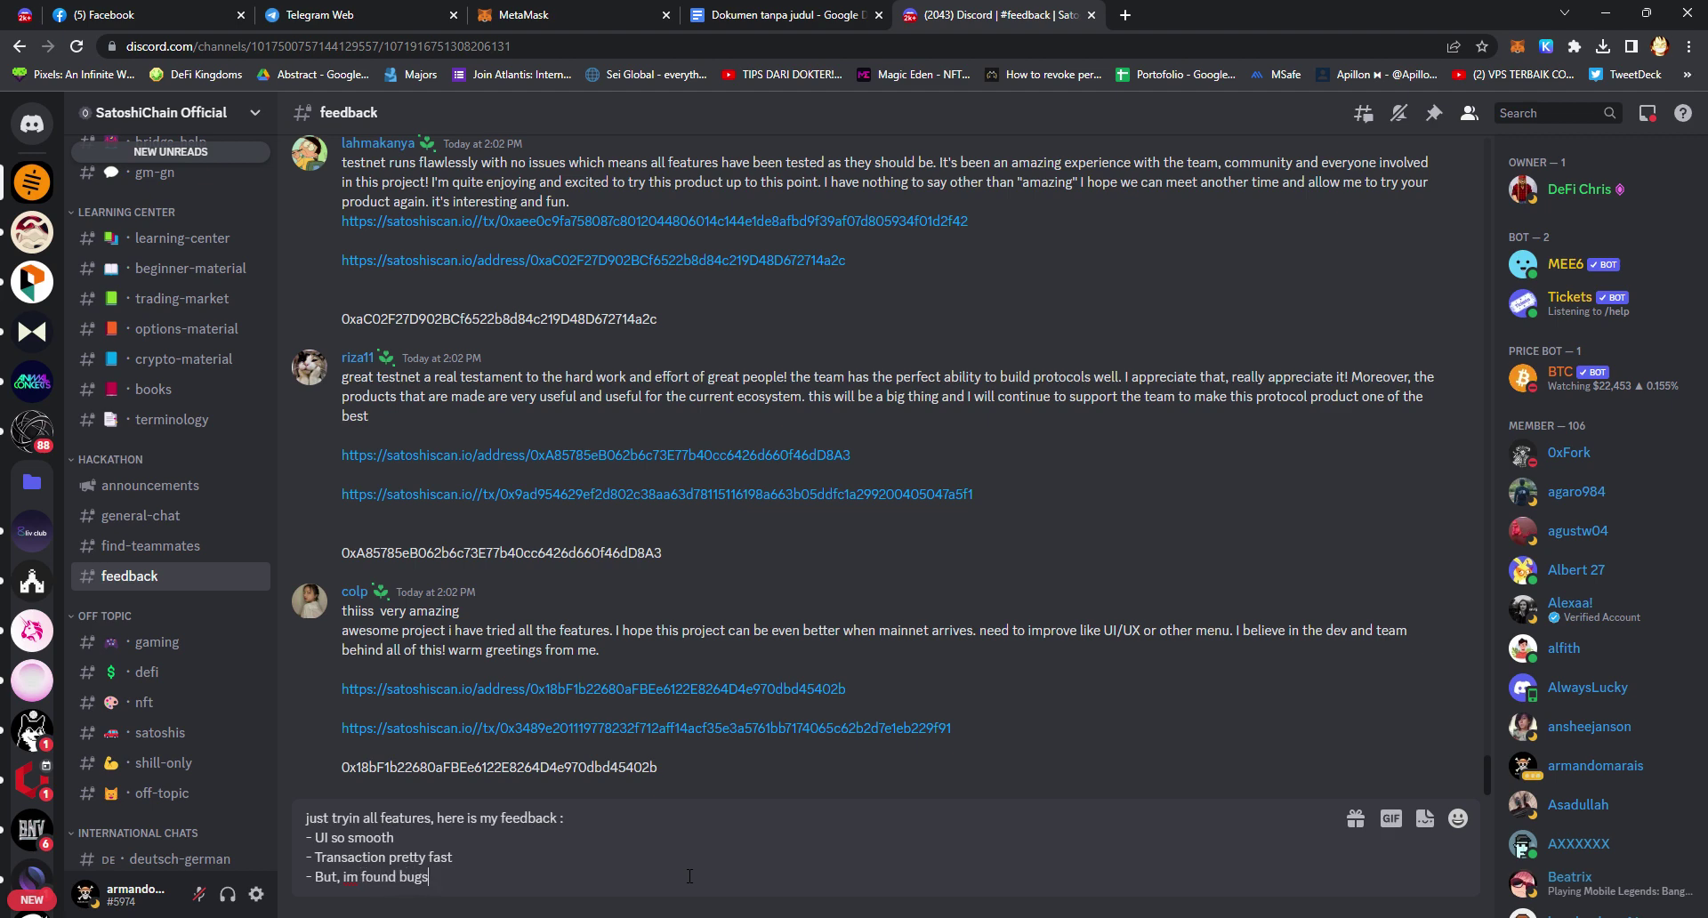
text(. when tryin to stake STX on th)
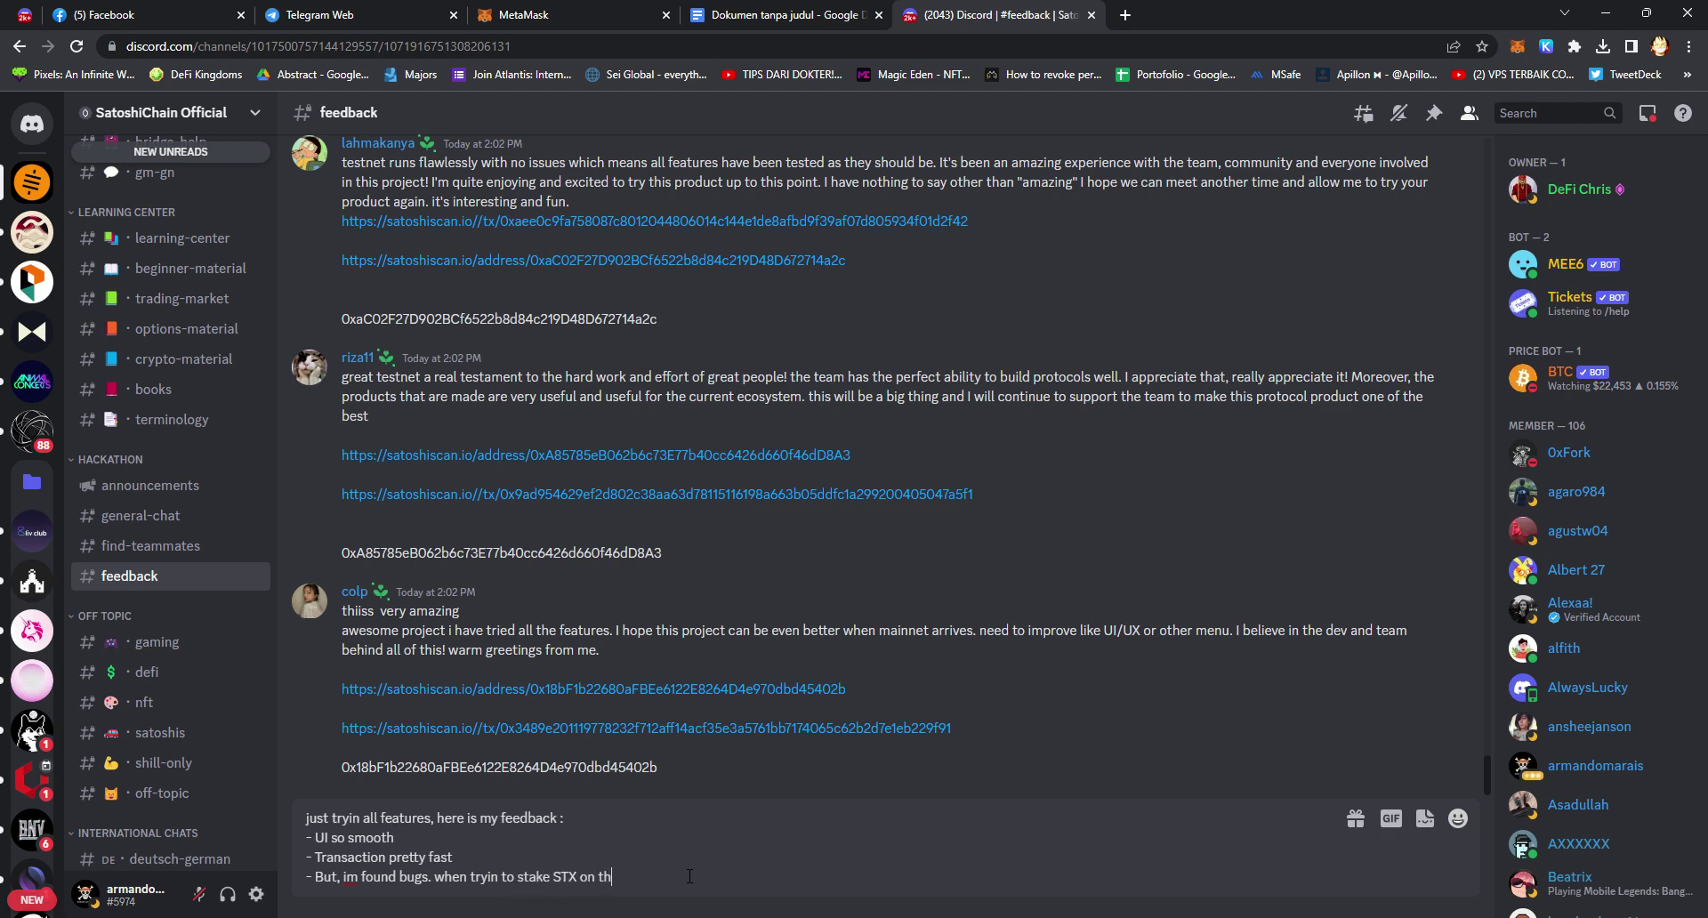
text(e p)
text(Pools' tab, al)
text(way)
text(s showi)
text(ng message i do)
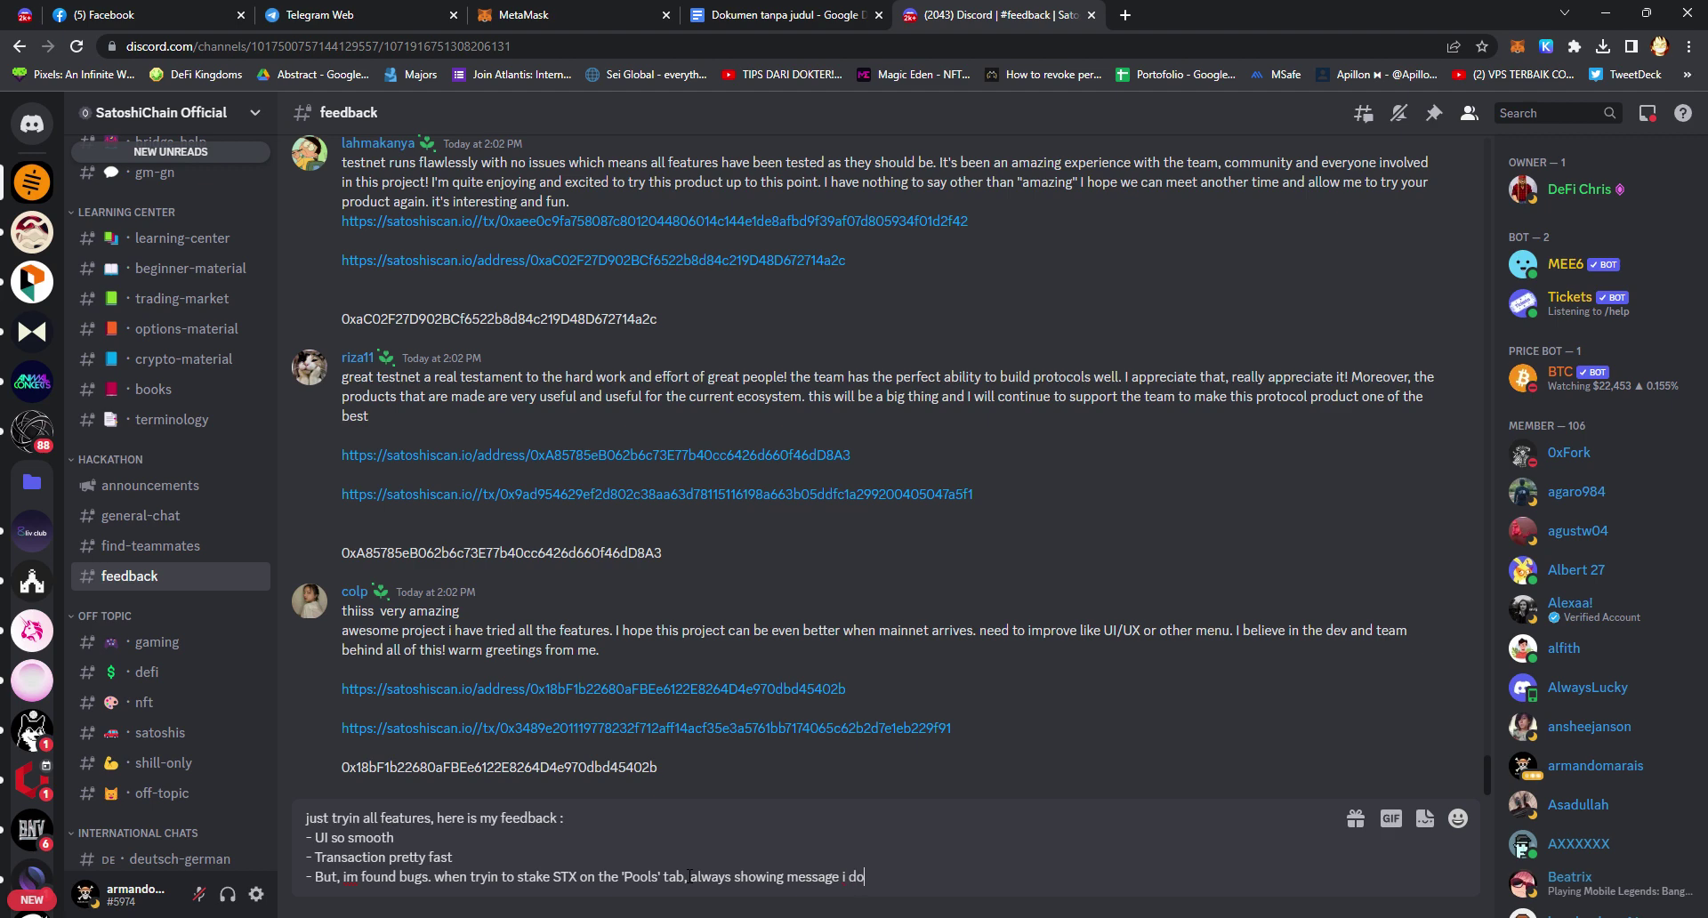
text(n't have 'STX Balance'.)
- Open a member's satoshiscan address link and look up the Airdrop account's wallet address there, copied from MetaMask
click(633, 454)
click(936, 11)
click(620, 8)
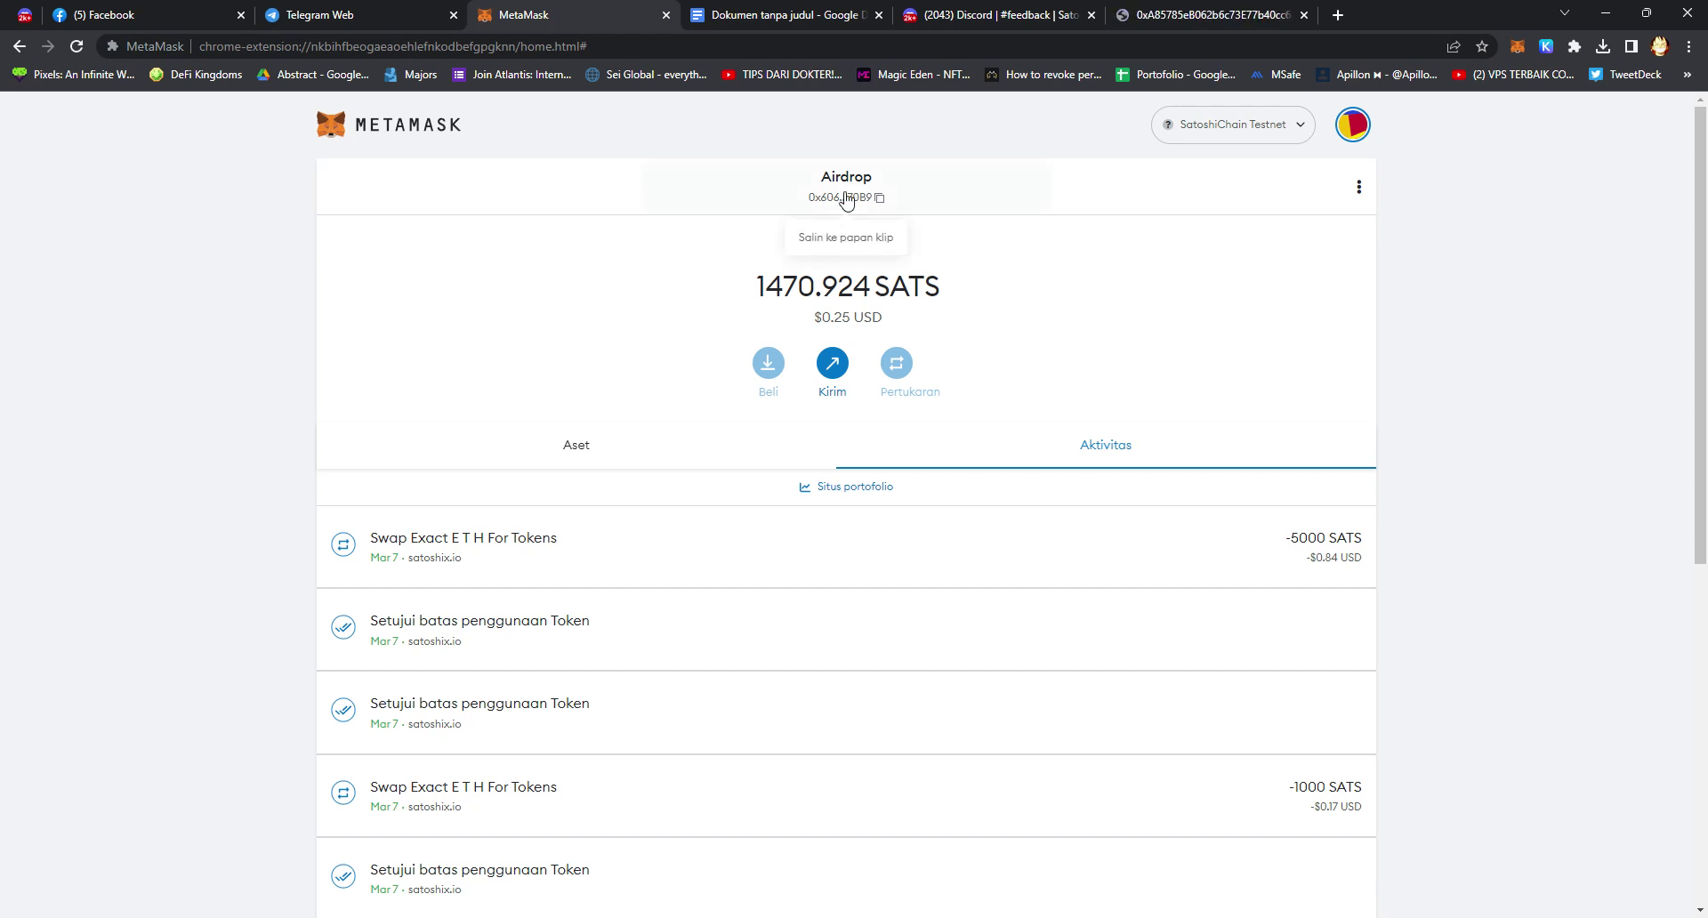
click(847, 198)
click(1201, 14)
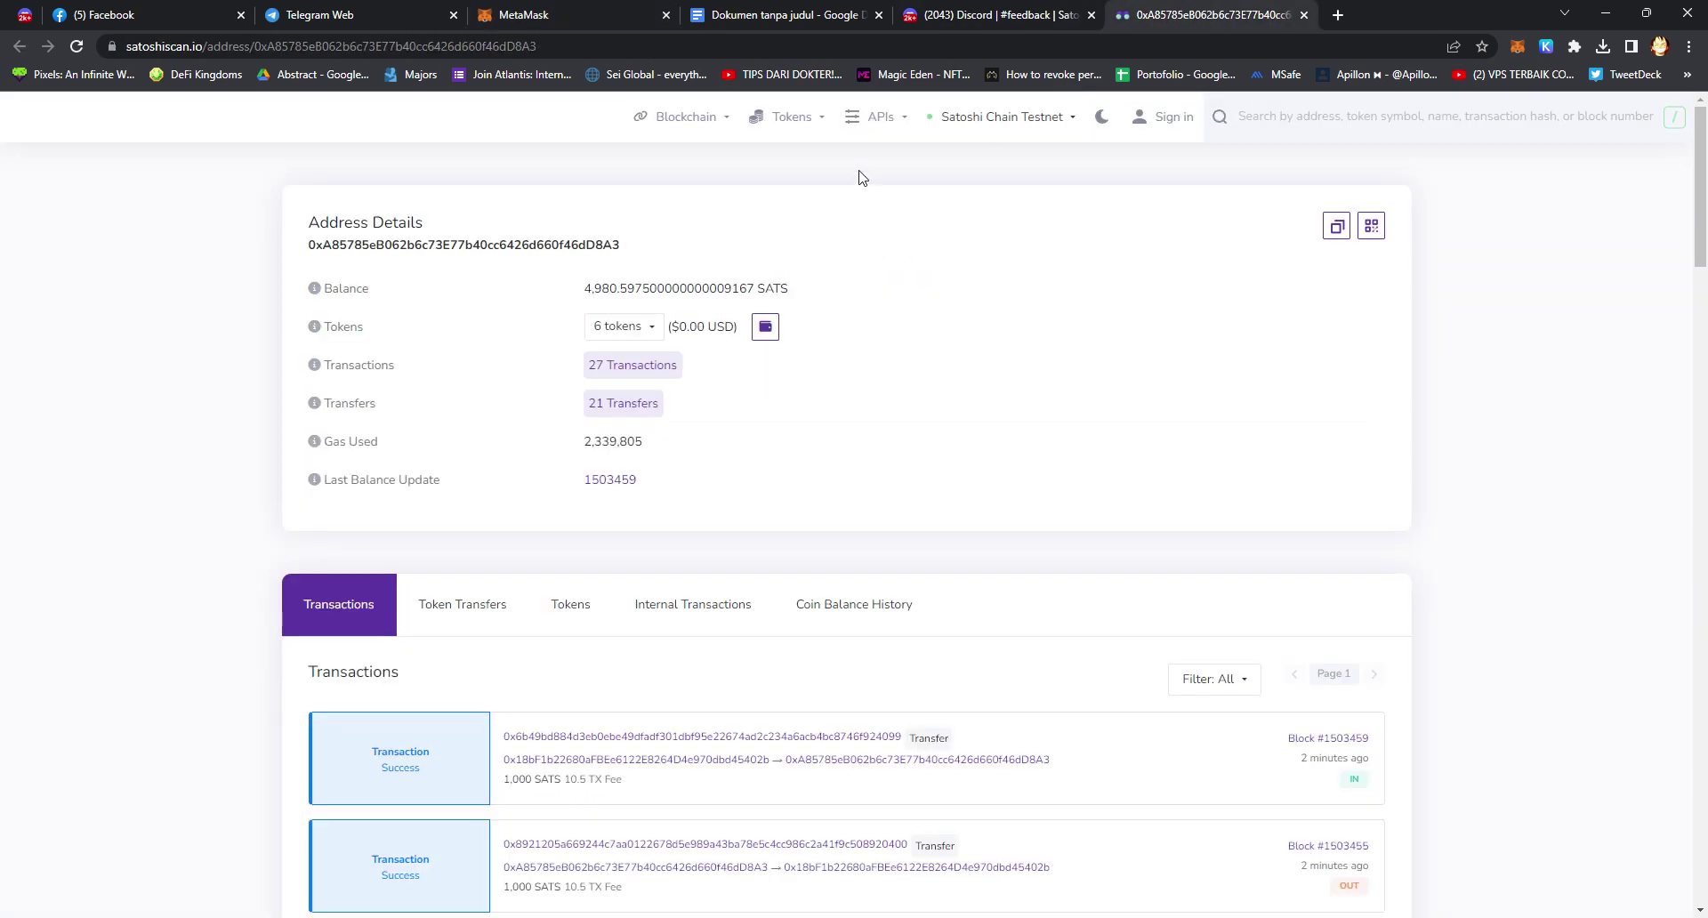
click(1270, 132)
key(ctrl+v)
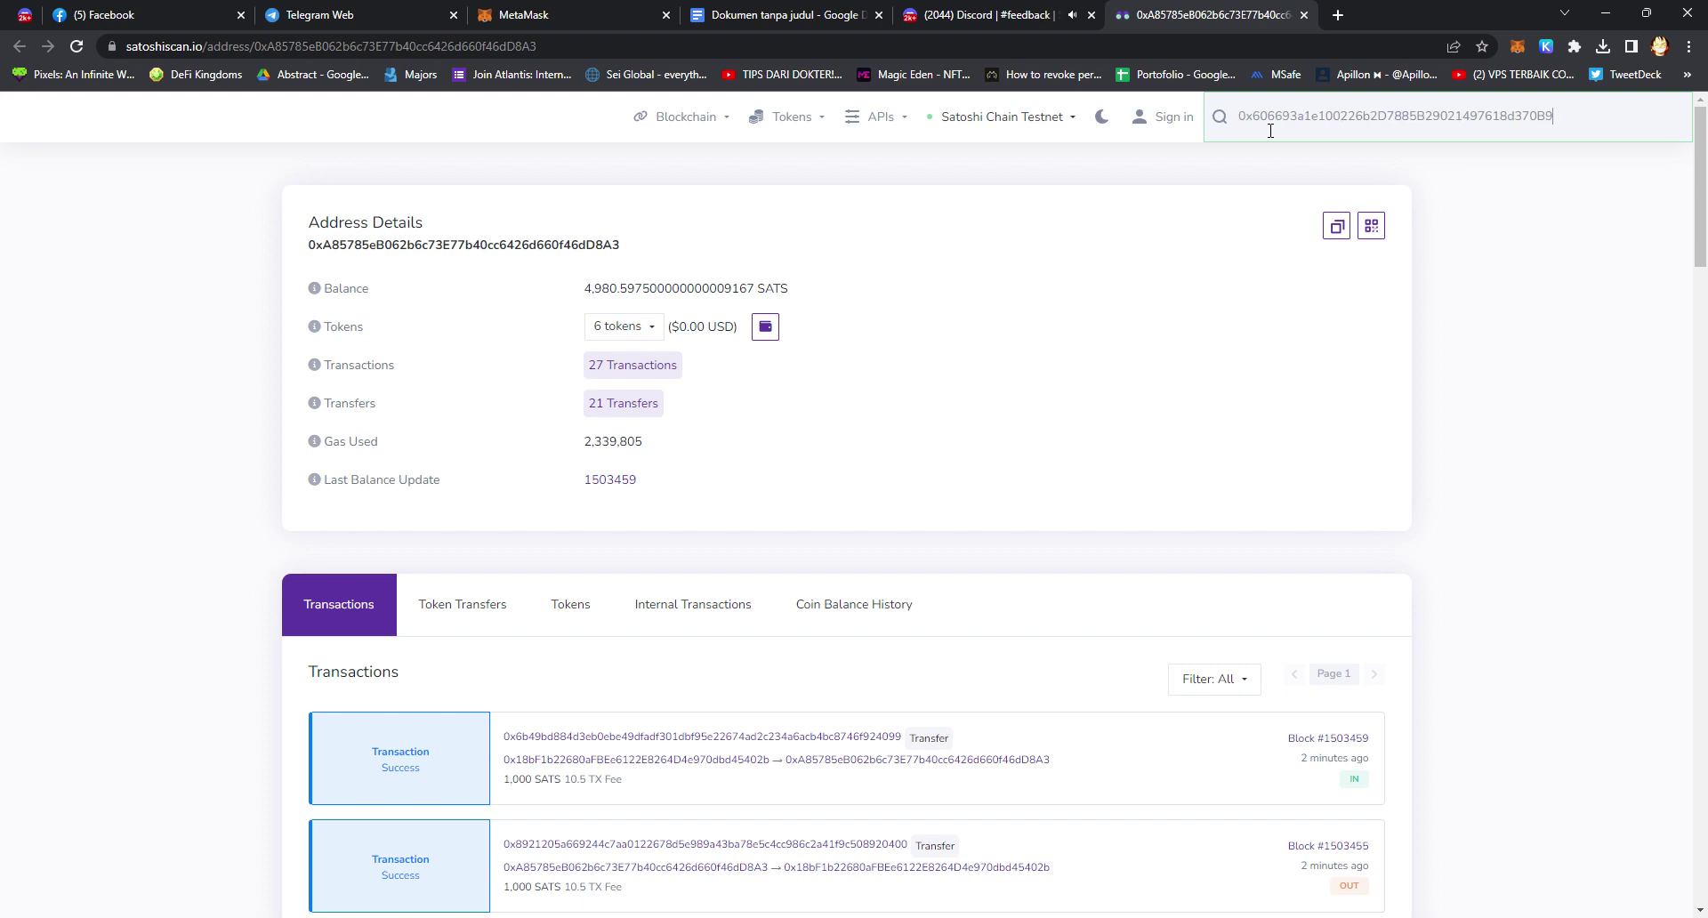
key(Return)
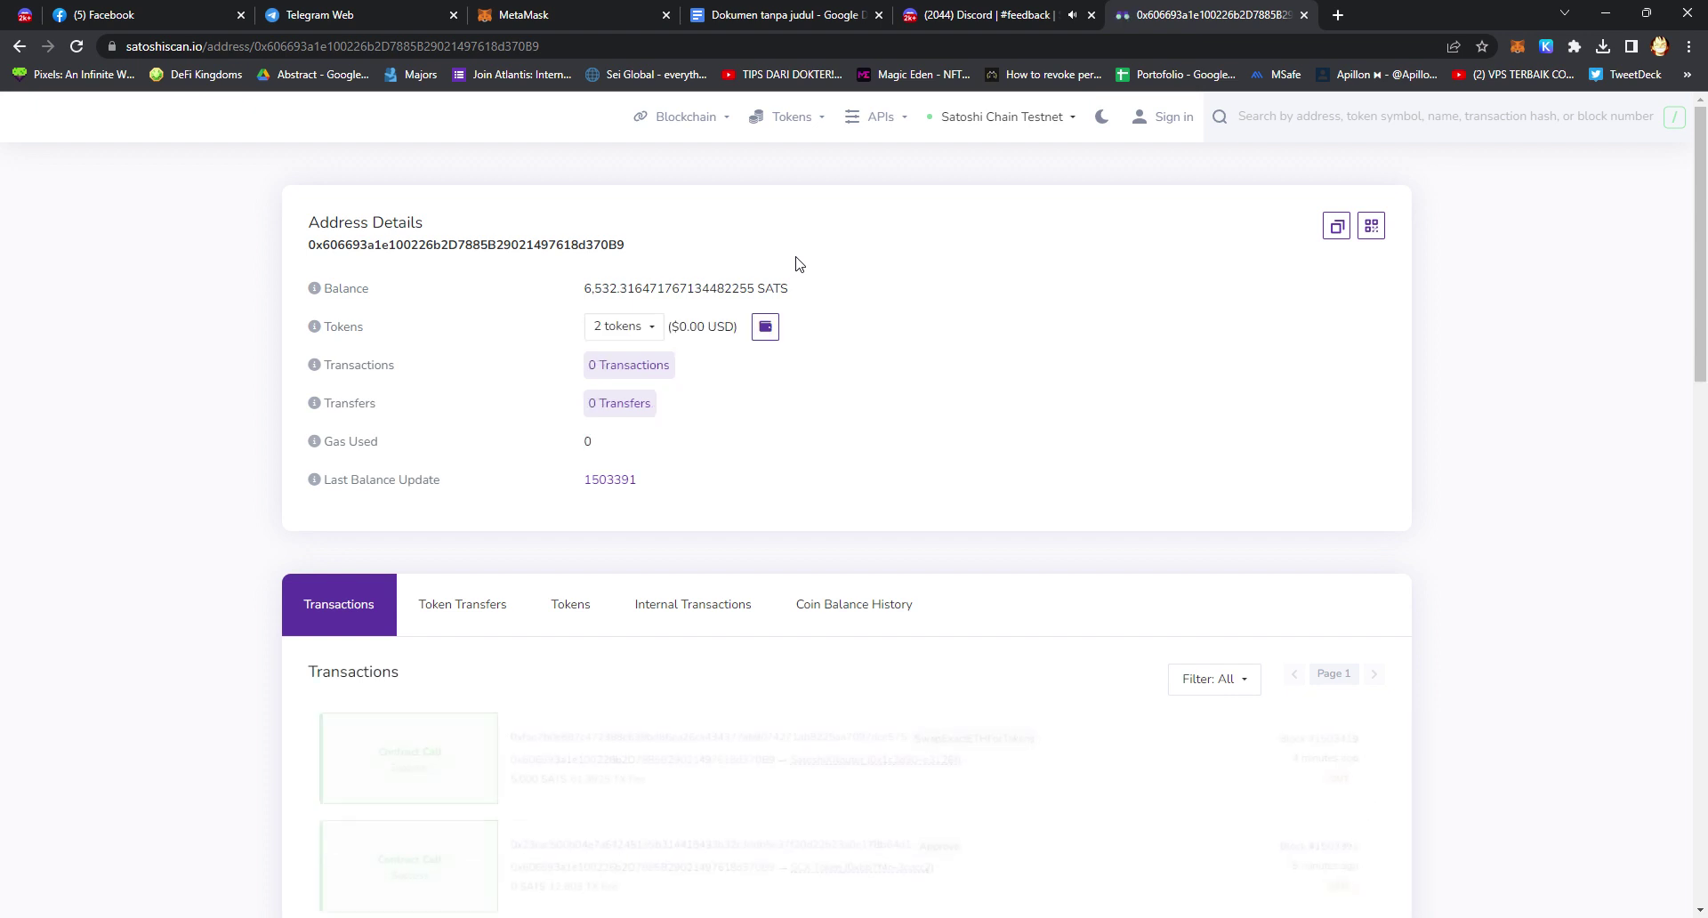
- Examine the wallet's token transfers on satoshiscan
click(440, 608)
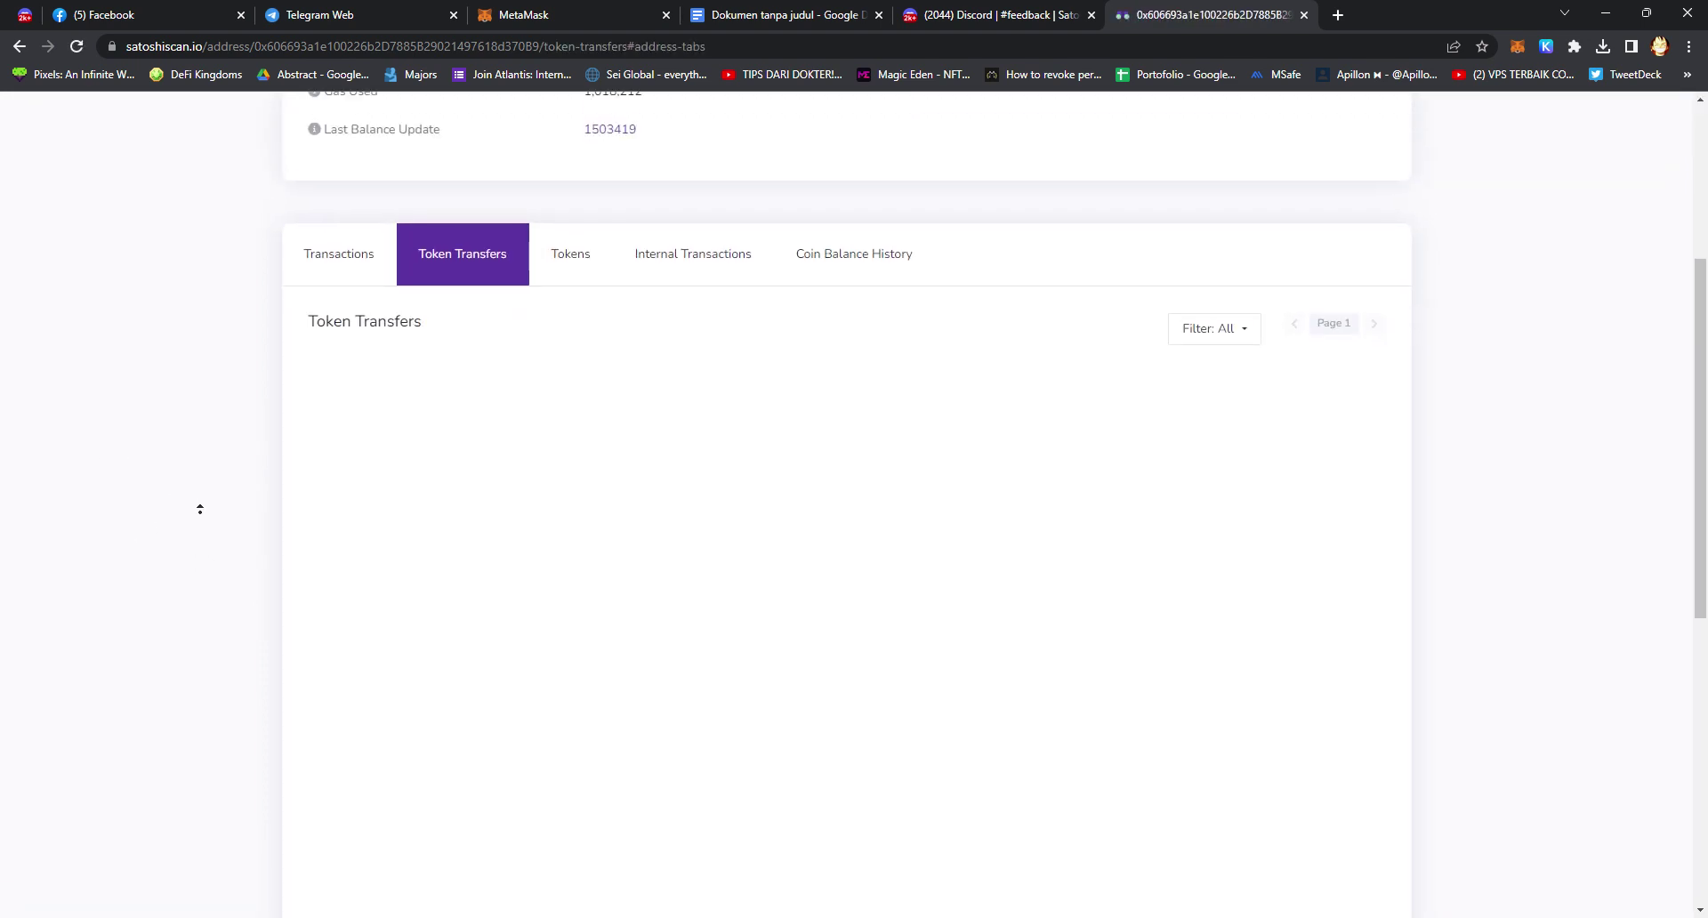
scroll(229, 564, down, 3)
scroll(244, 369, up, 7)
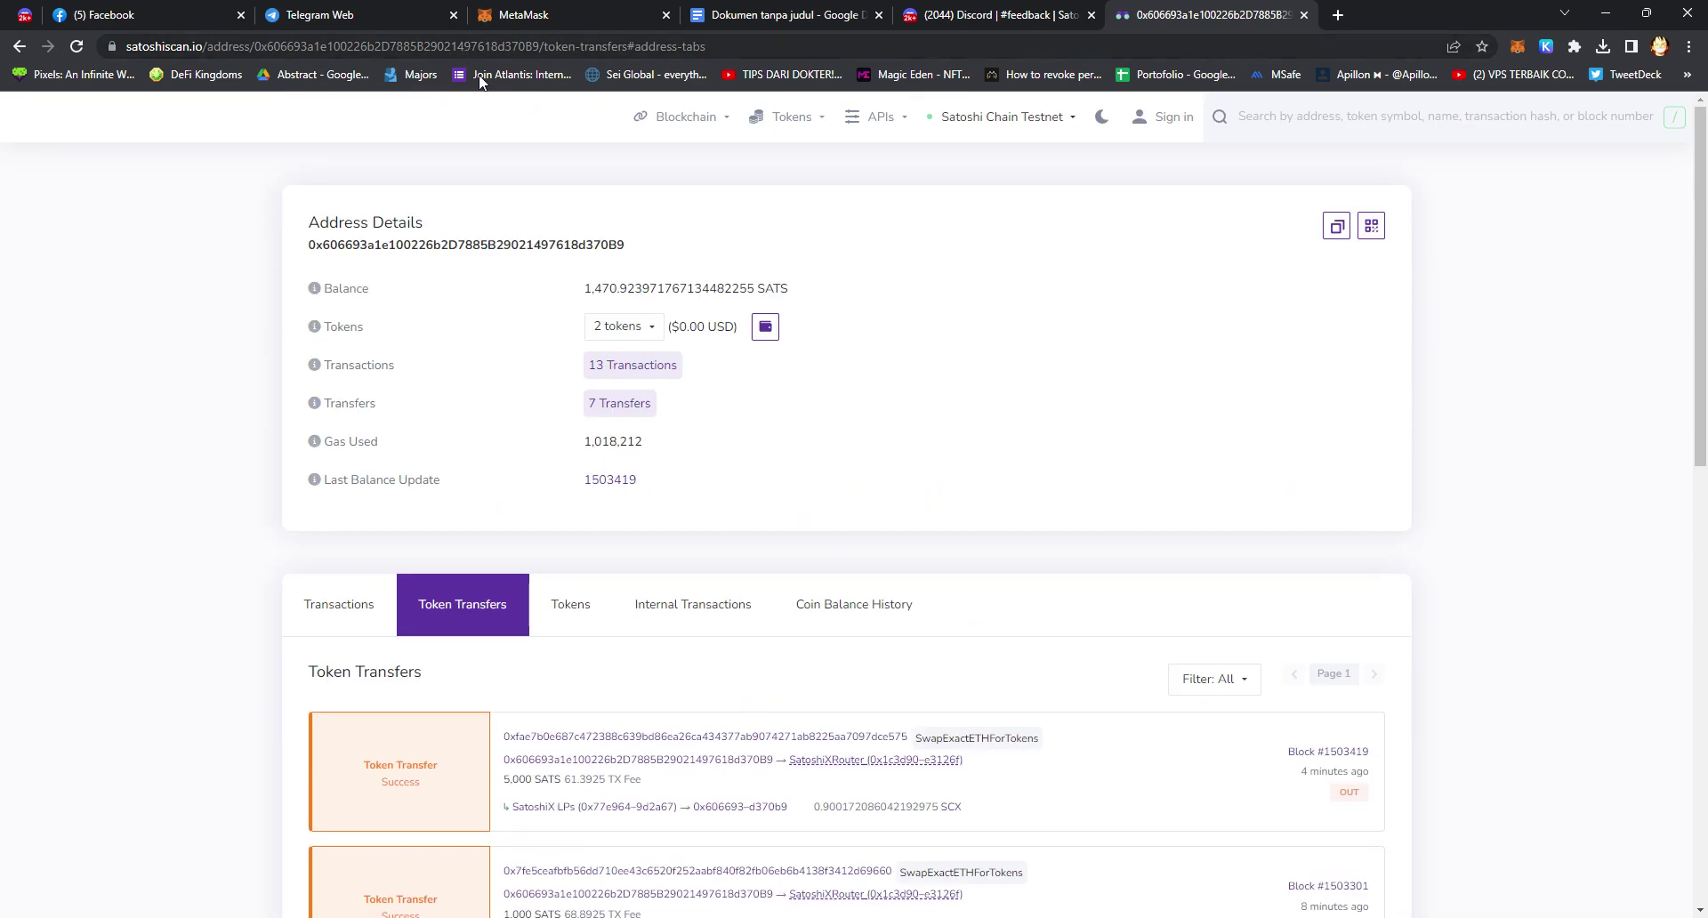
- Show the wallet's transactions list, copy the page's URL, and close satoshiscan
click(372, 602)
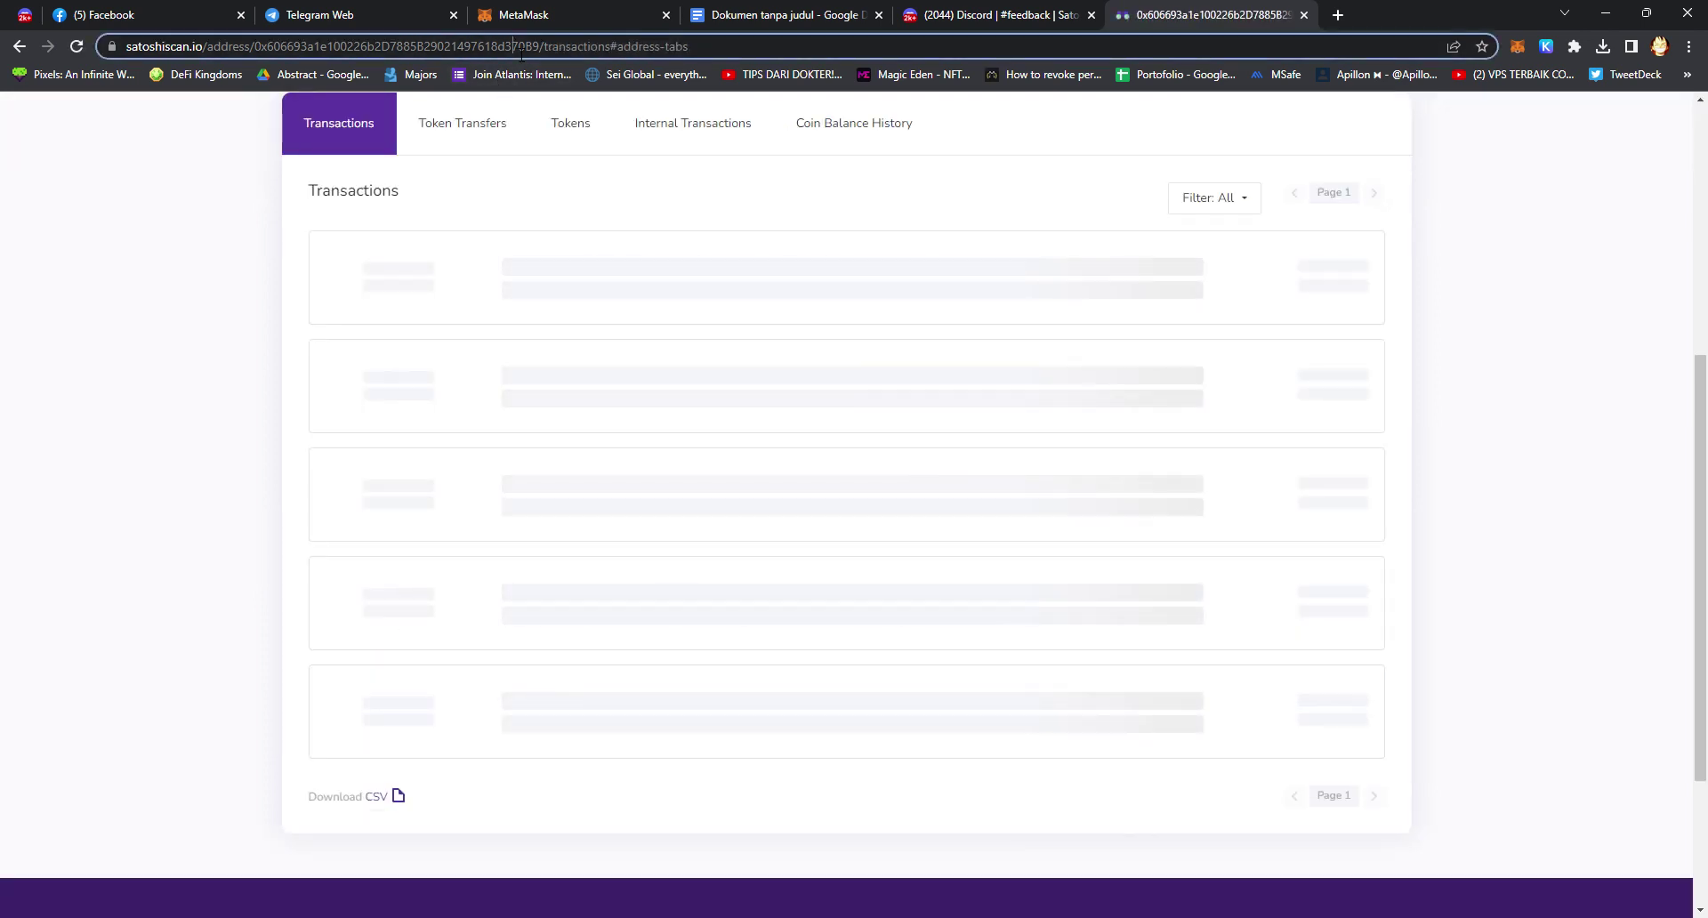
click(516, 47)
key(ctrl+c)
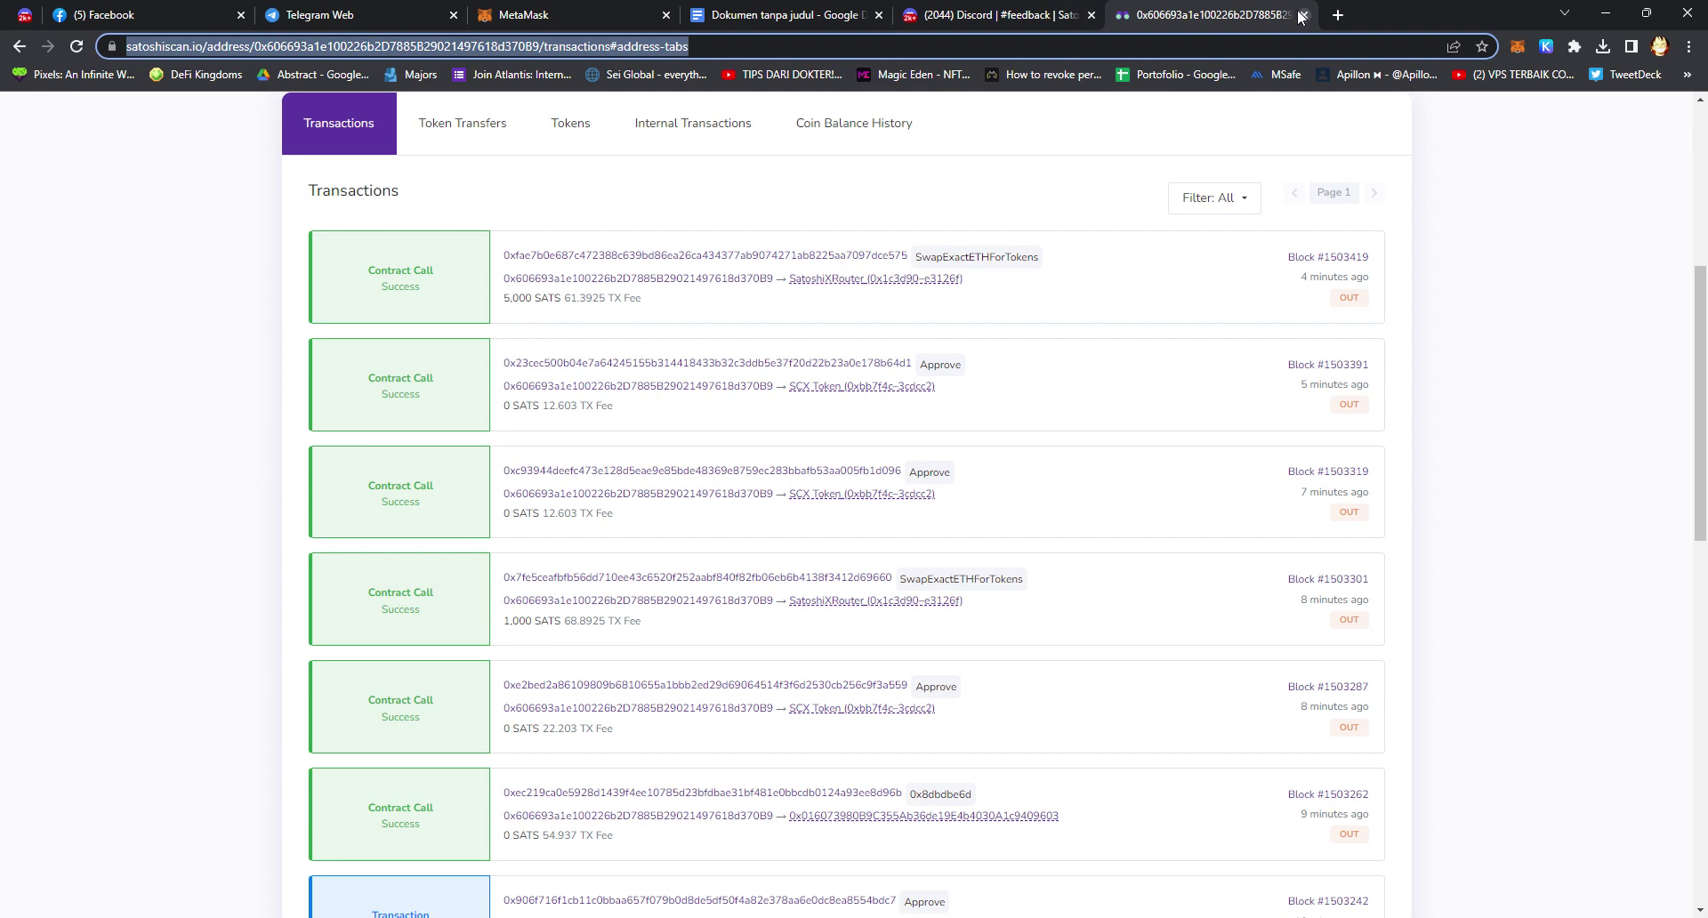
click(1303, 15)
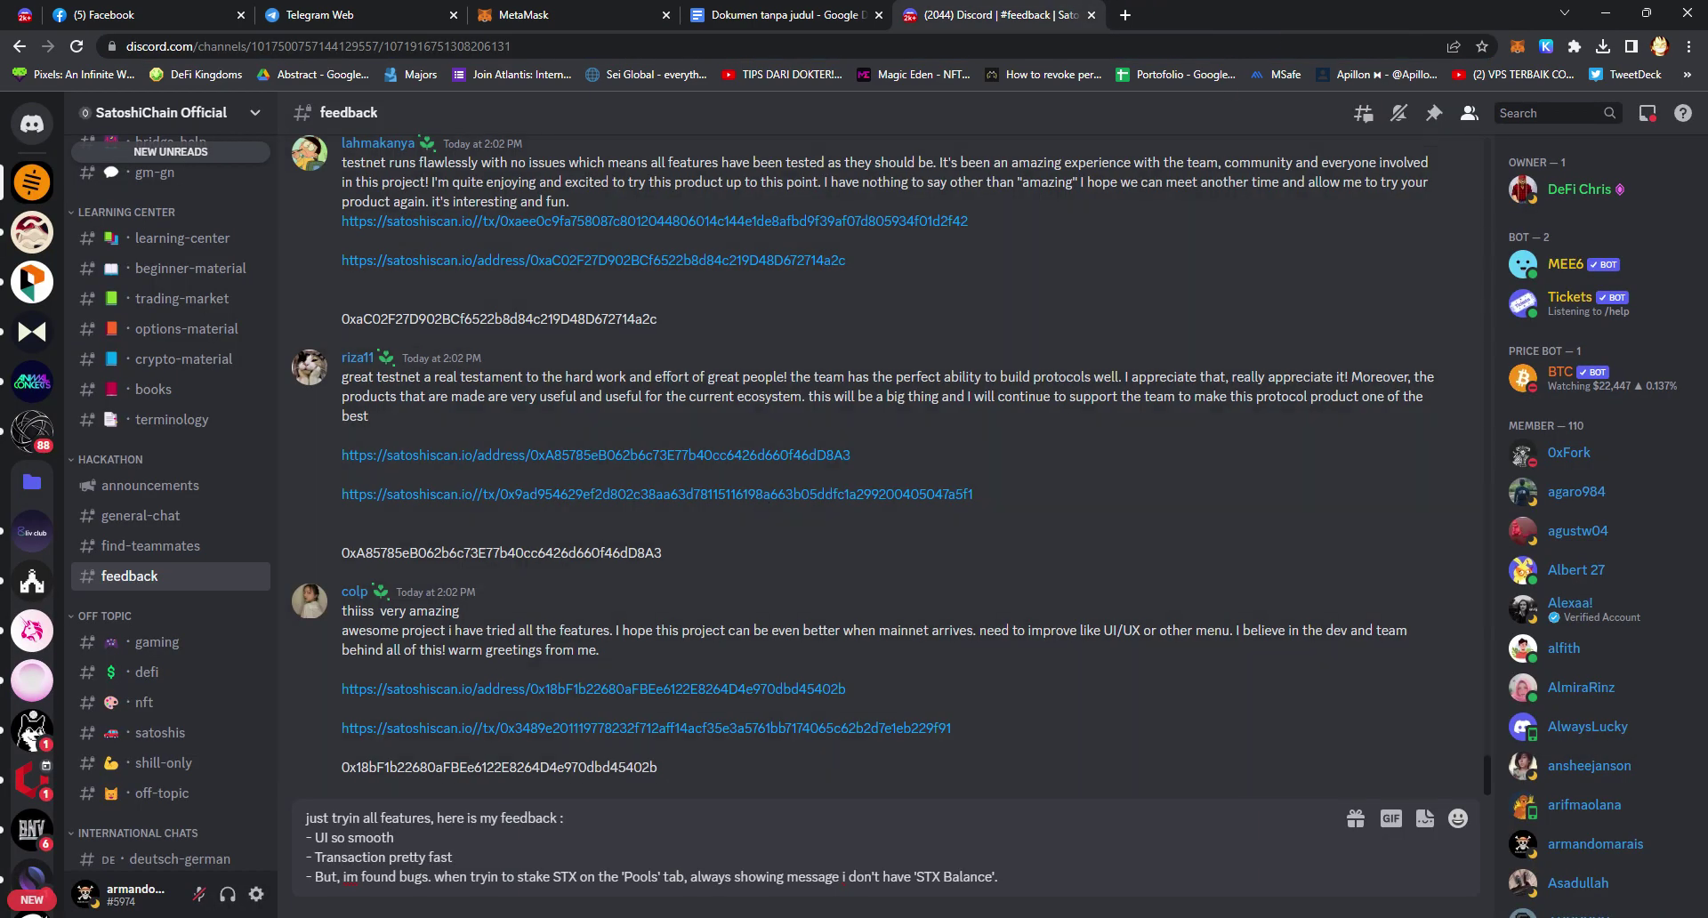
- Add the copied satoshiscan transactions link below a blank line in the feedback draft and send the message
key(shift+Return)
key(shift+Return)
key(ctrl+v)
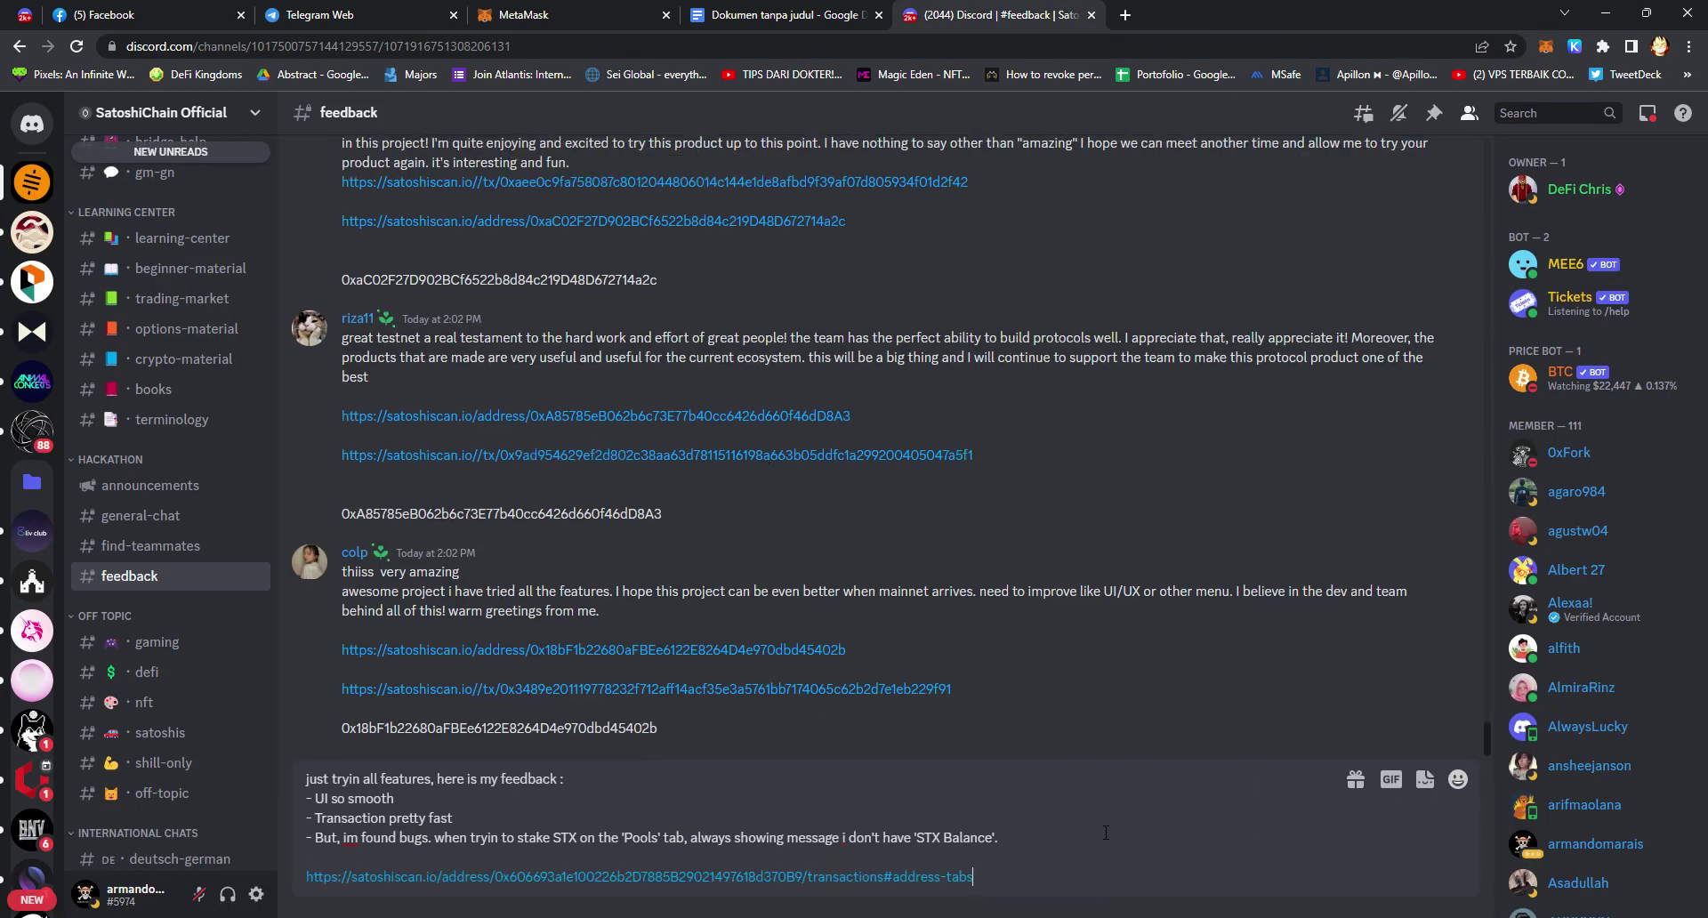
key(Return)
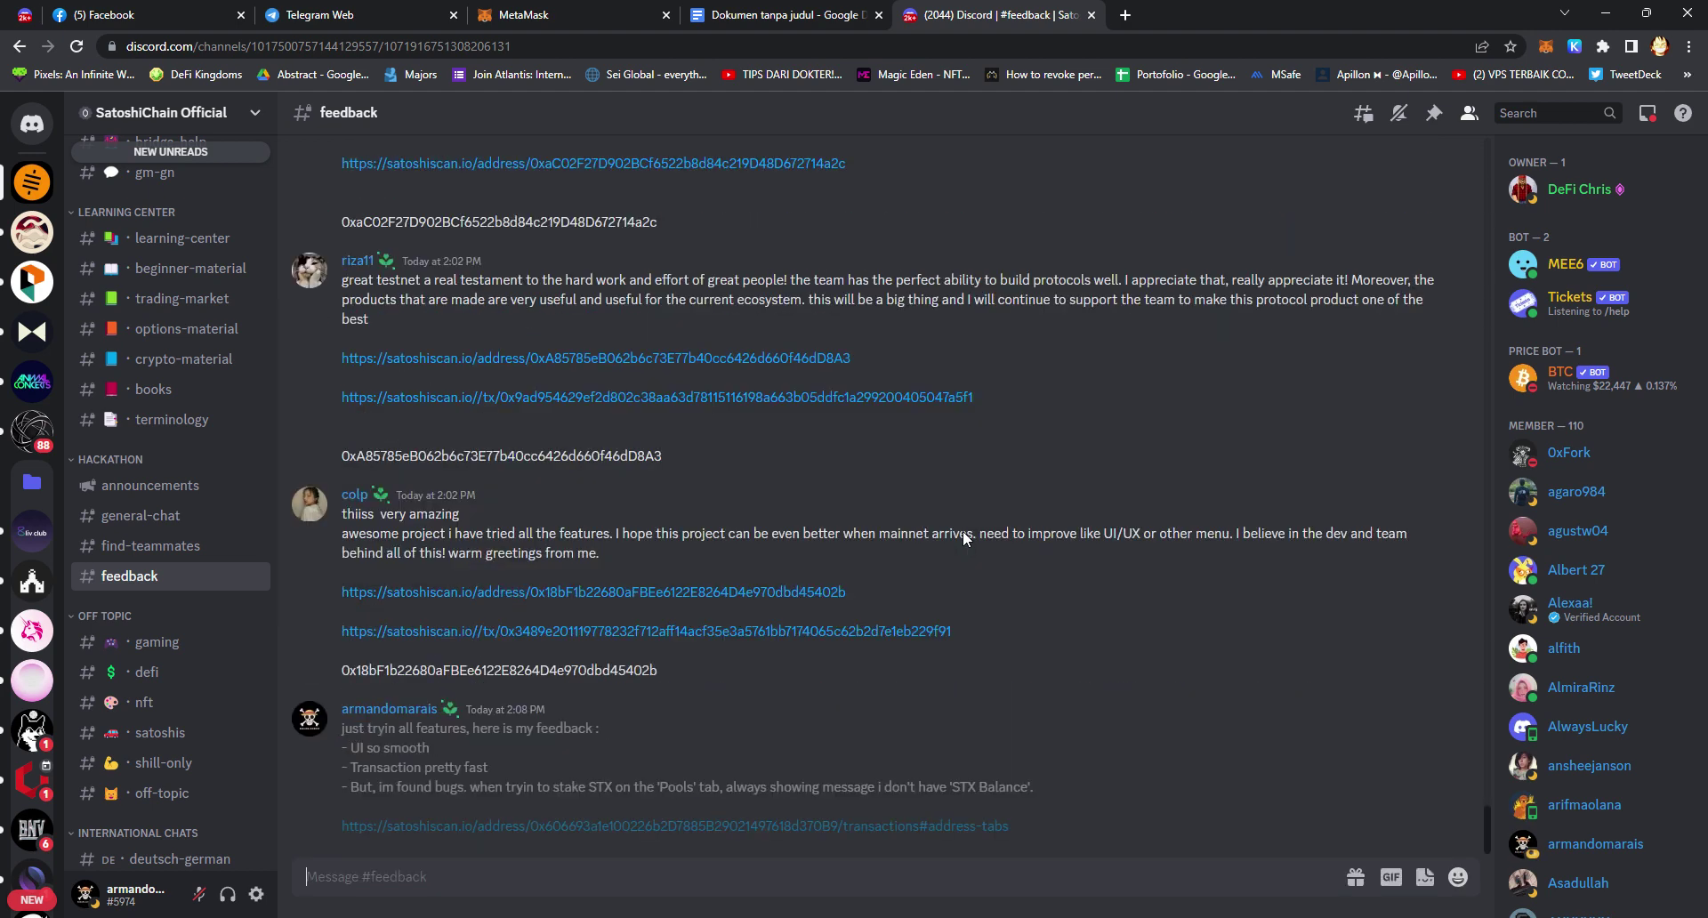